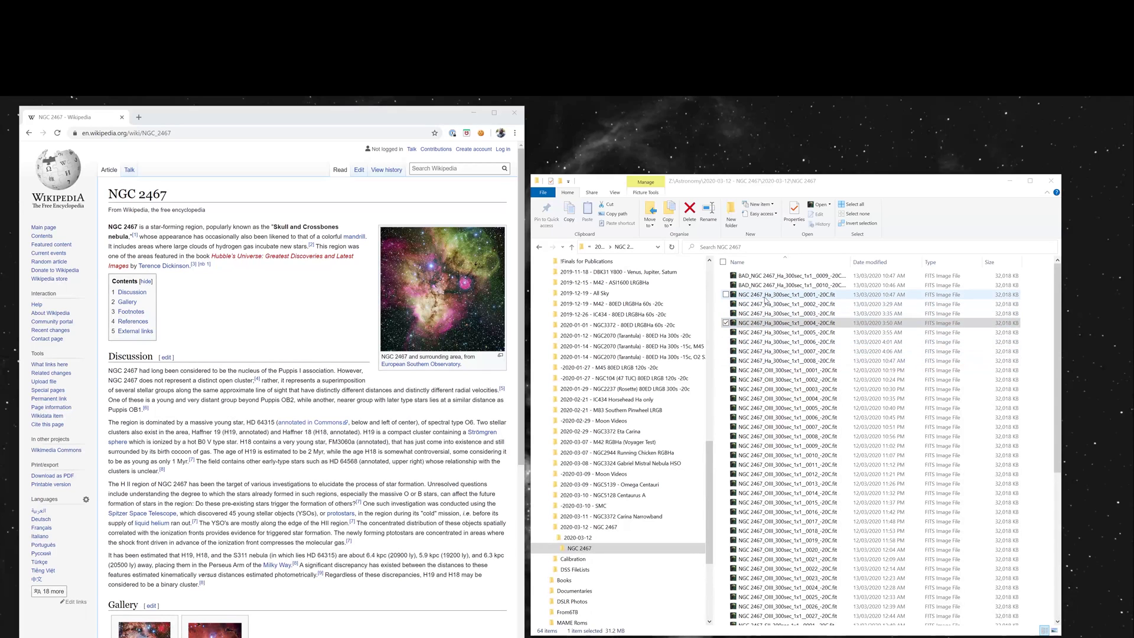
- Inspect the frame BAD_NGC 2467_Ha_300sec_1x1__0009_-20C.fit in FITS Liberator at 50% zoom, and close it
scroll(762, 596, down, 9)
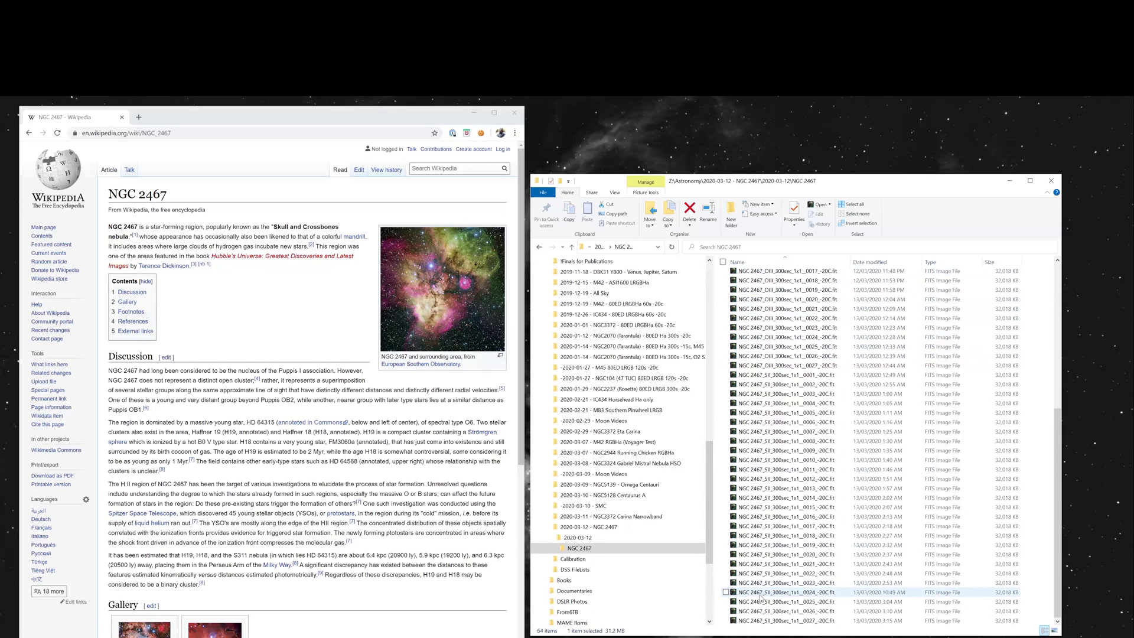
scroll(774, 590, up, 9)
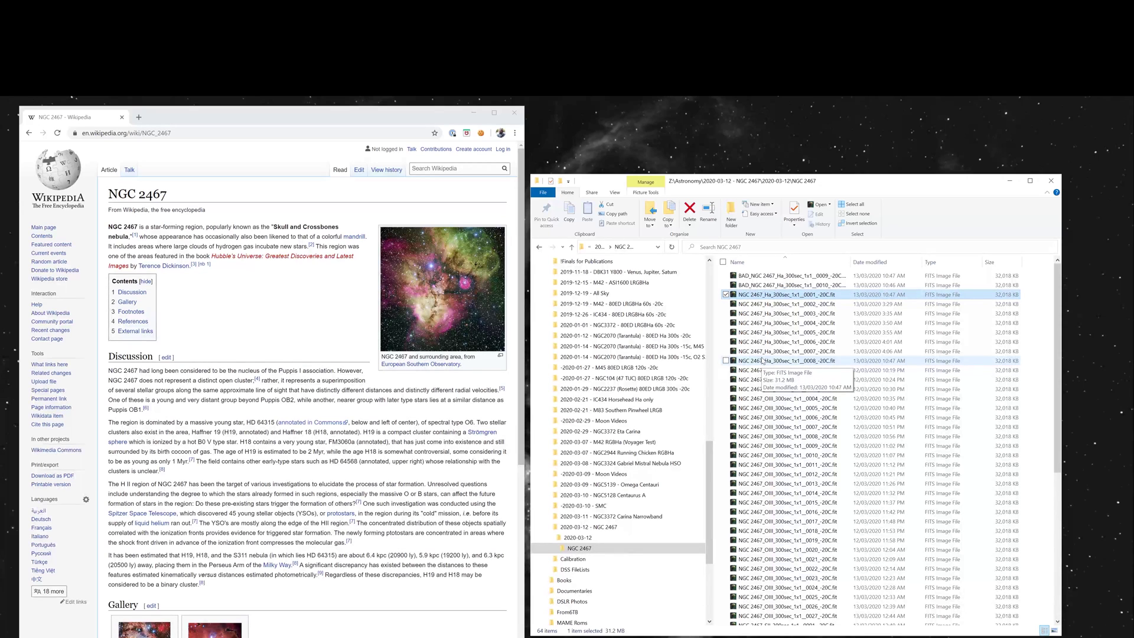
click(777, 287)
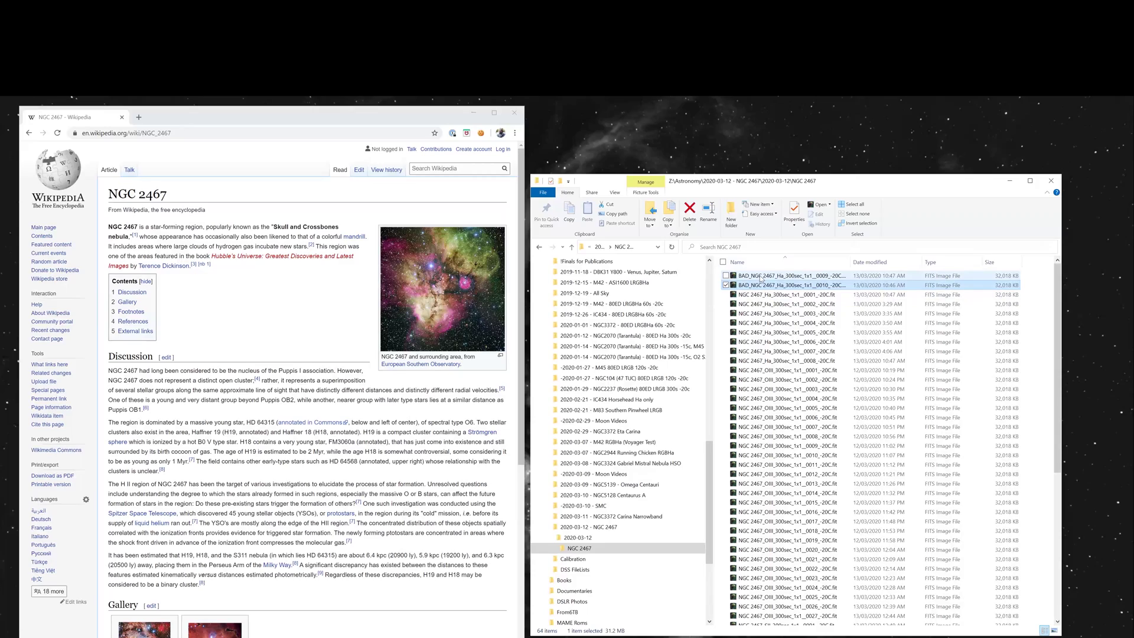
double_click(760, 277)
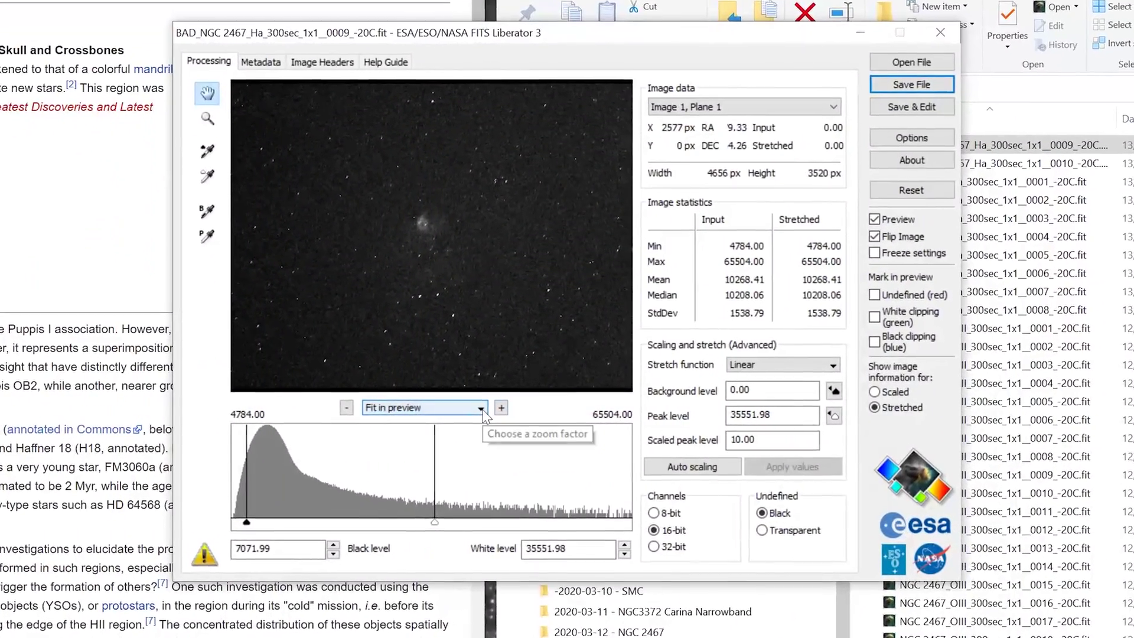
click(501, 408)
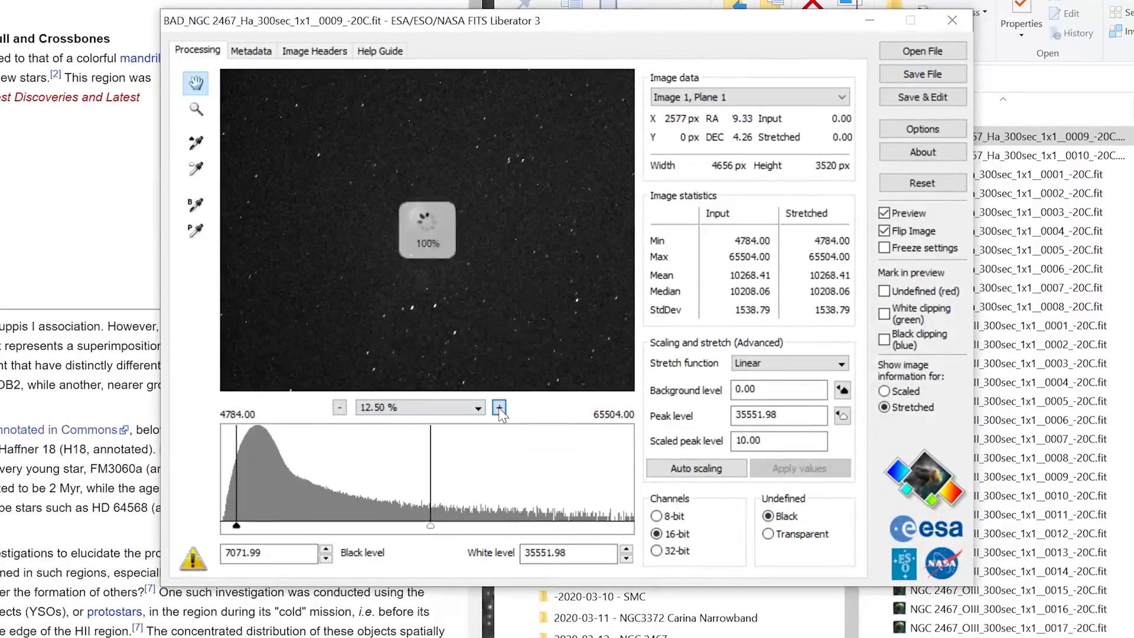
click(499, 407)
click(499, 407)
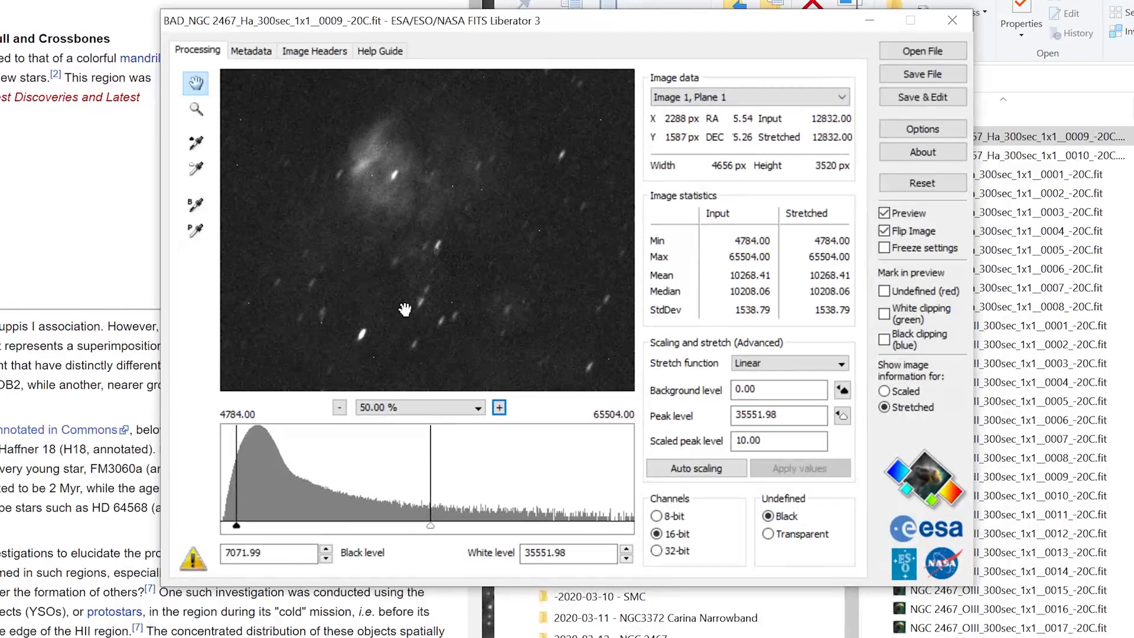
click(955, 24)
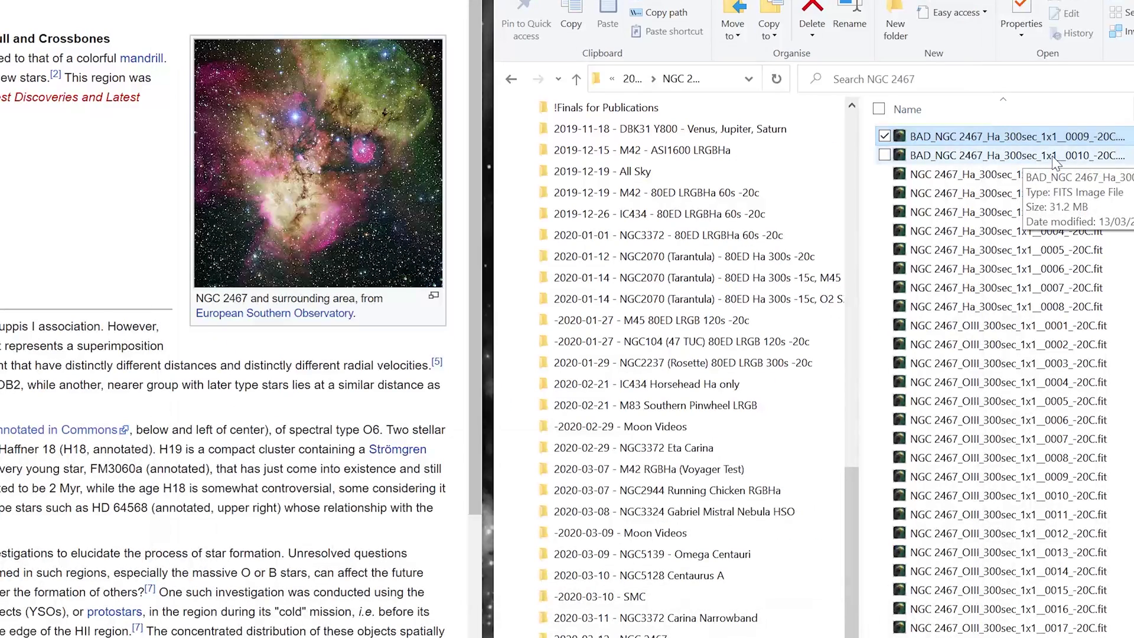
- Inspect the frame BAD_NGC 2467_Ha_300sec_1x1__0010_-20C.fit in FITS Liberator at 66.67% zoom, and close it
double_click(1053, 159)
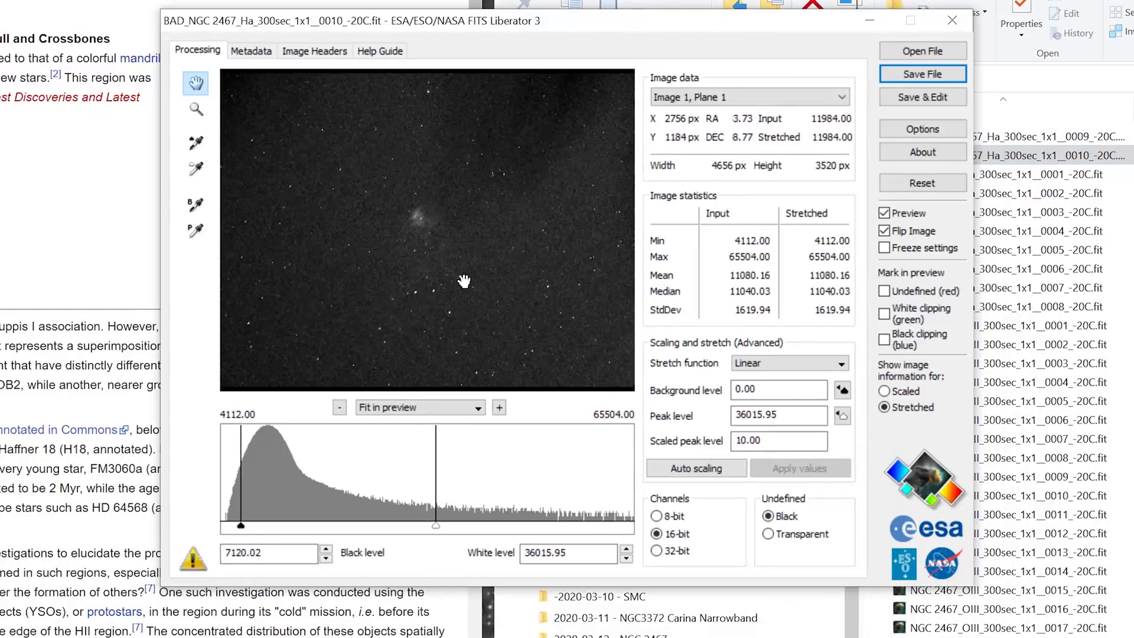
click(499, 408)
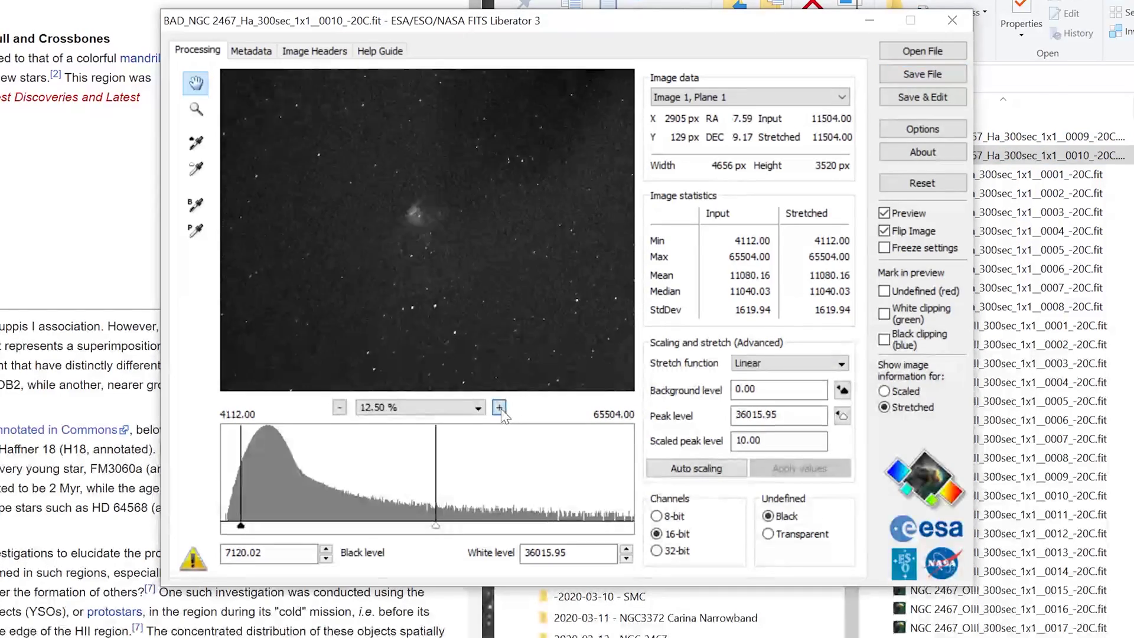
click(499, 408)
click(499, 407)
click(499, 407)
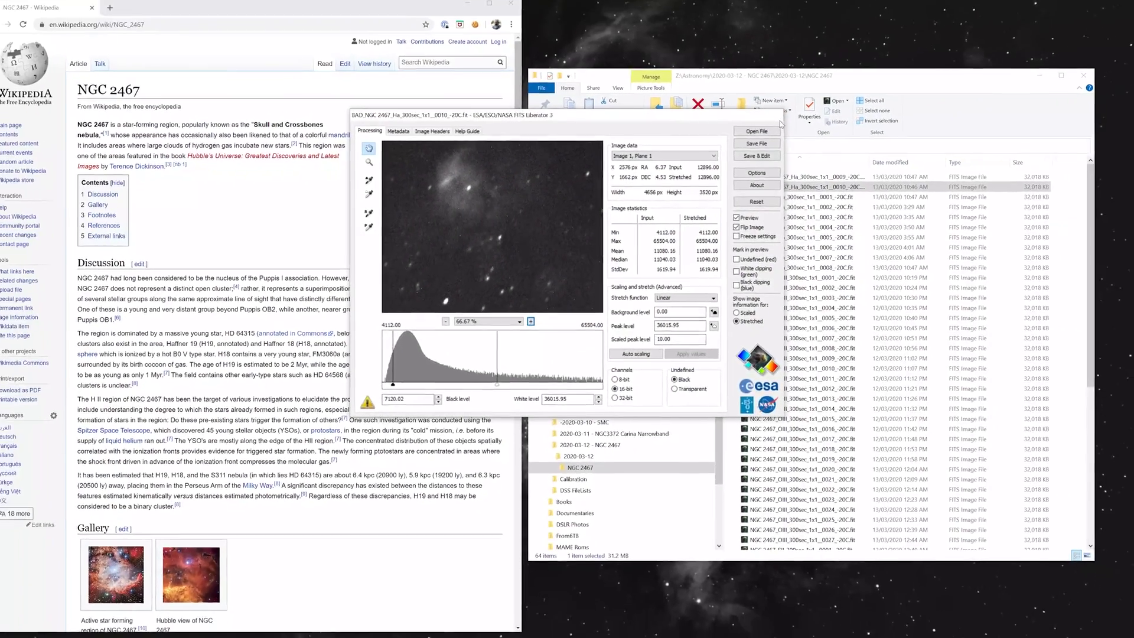
click(781, 120)
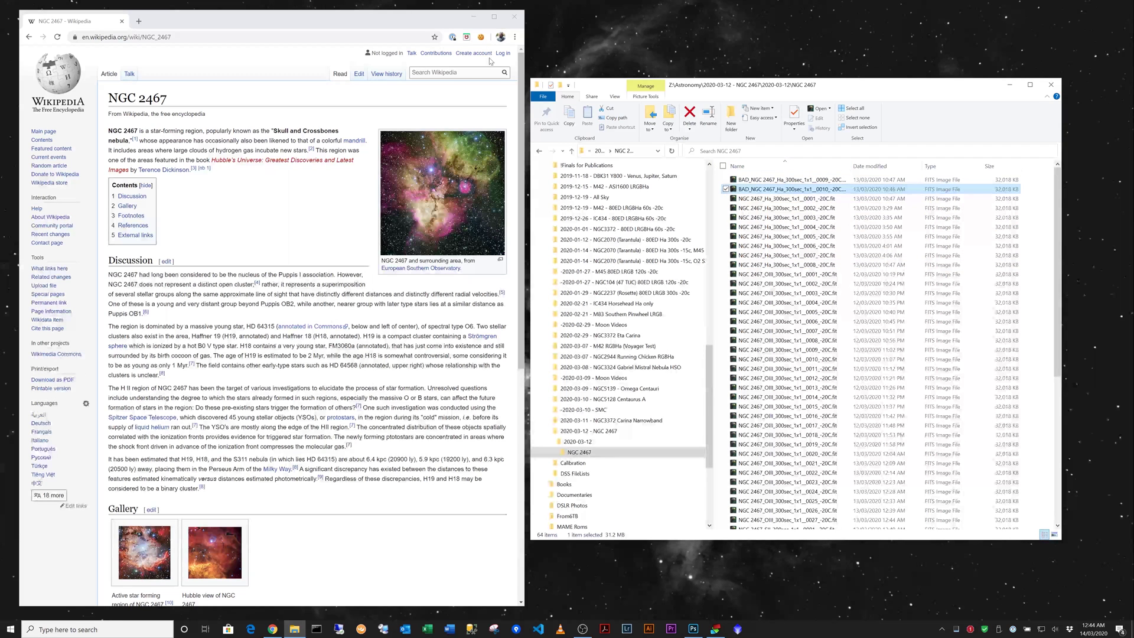
- Switch to DeepSkyStacker and add MasterDark_Gain300_300s.tif from Calibration\Darks\2020-03-02\300s -20c to the Main Group as a dark frame
click(472, 17)
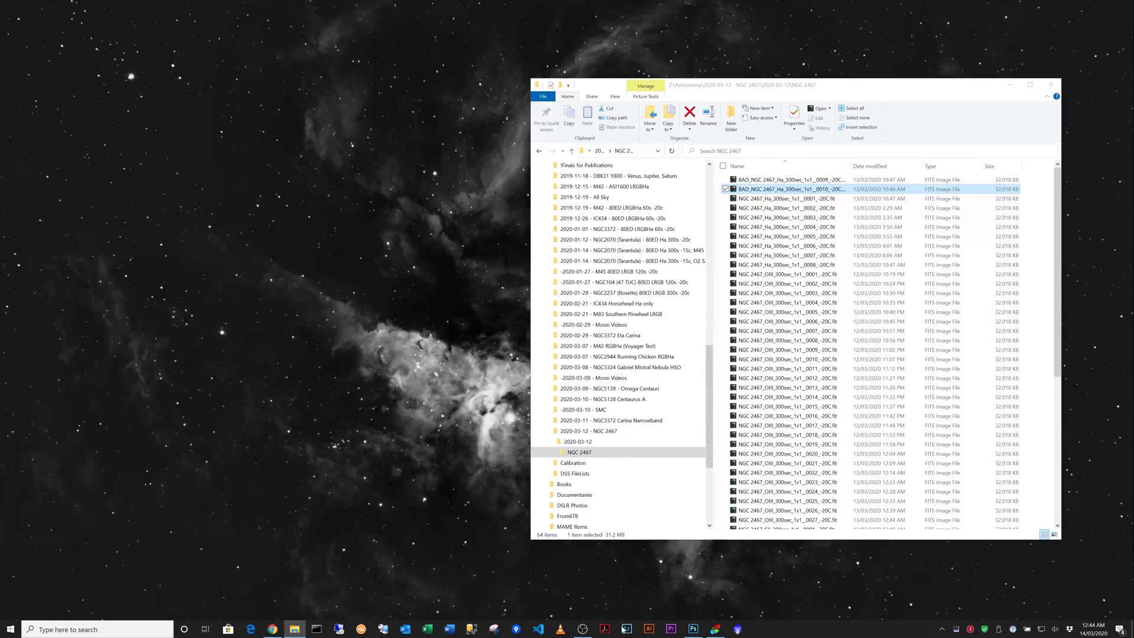
click(714, 629)
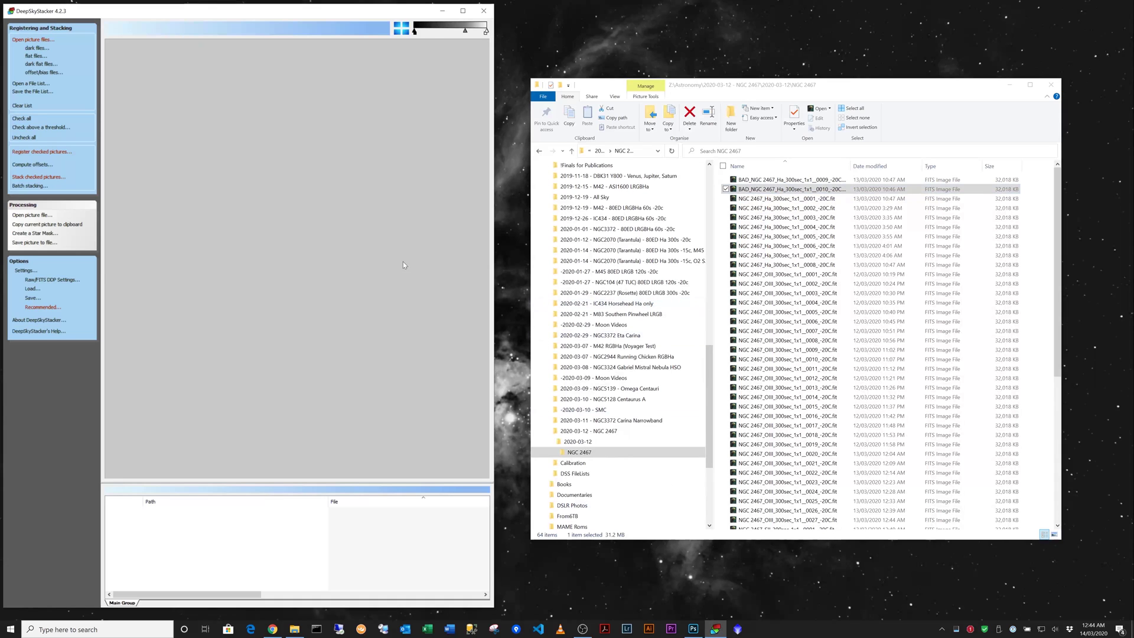
click(574, 465)
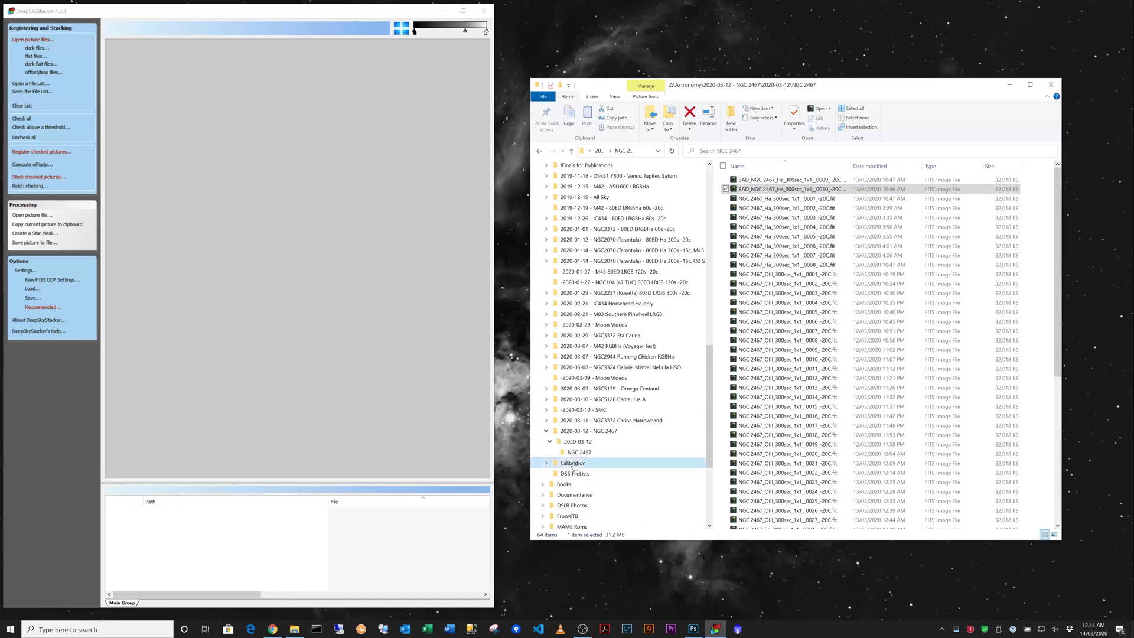
click(546, 463)
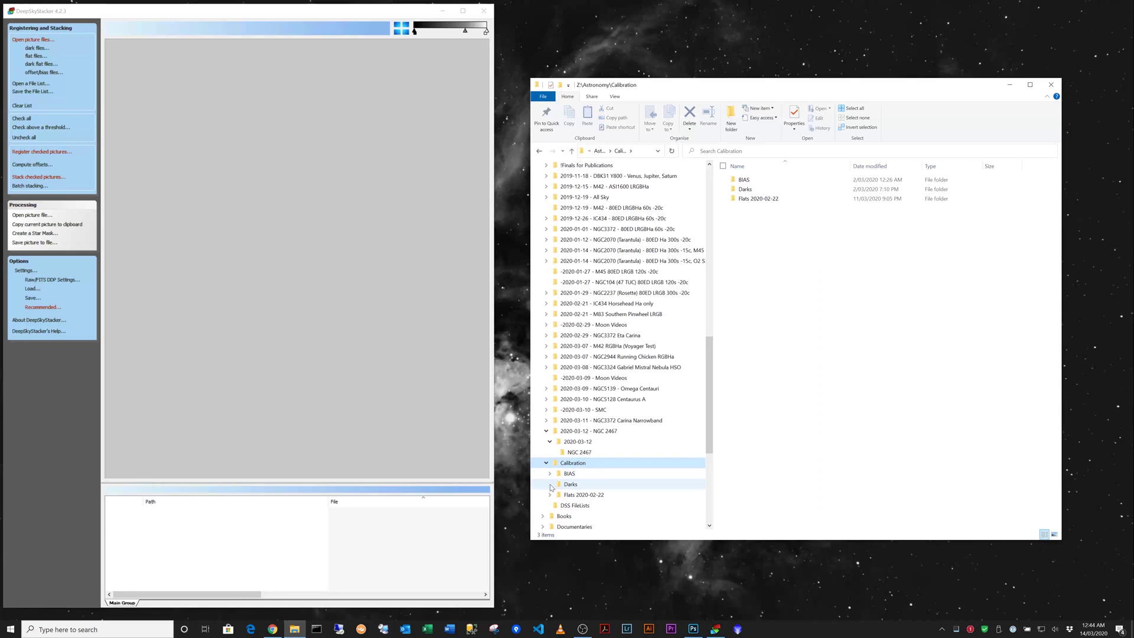
click(550, 485)
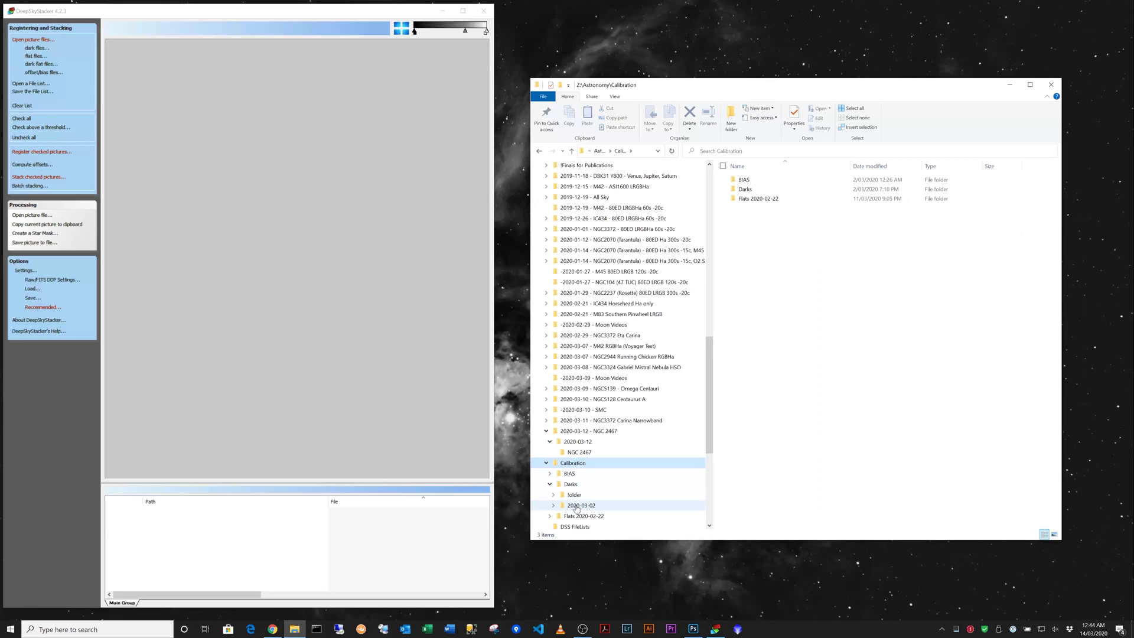
click(576, 507)
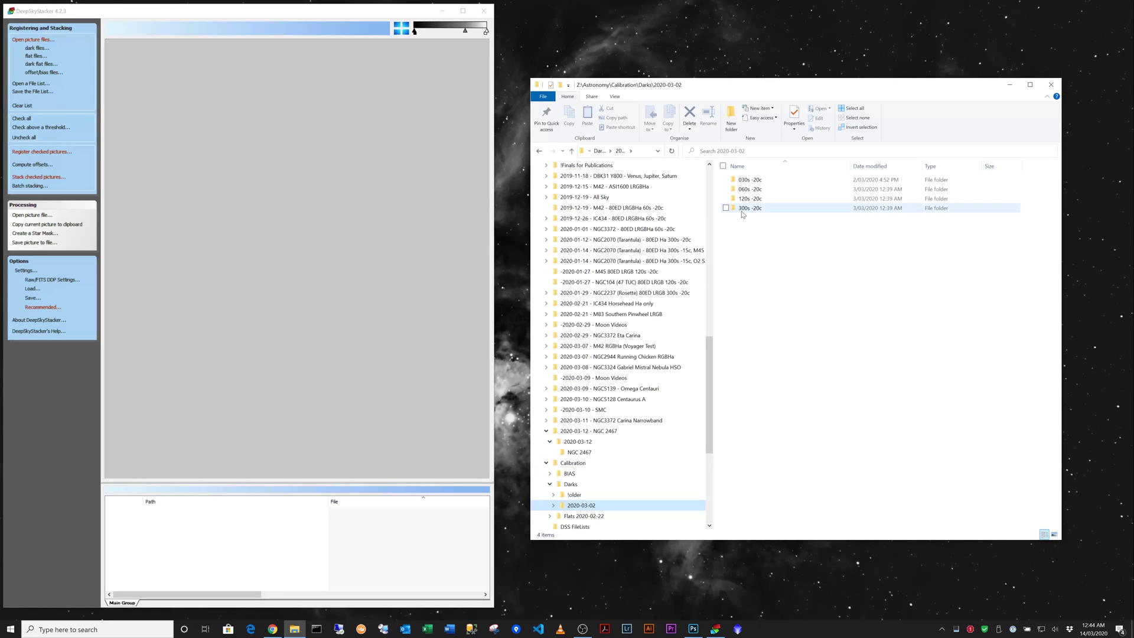
double_click(745, 210)
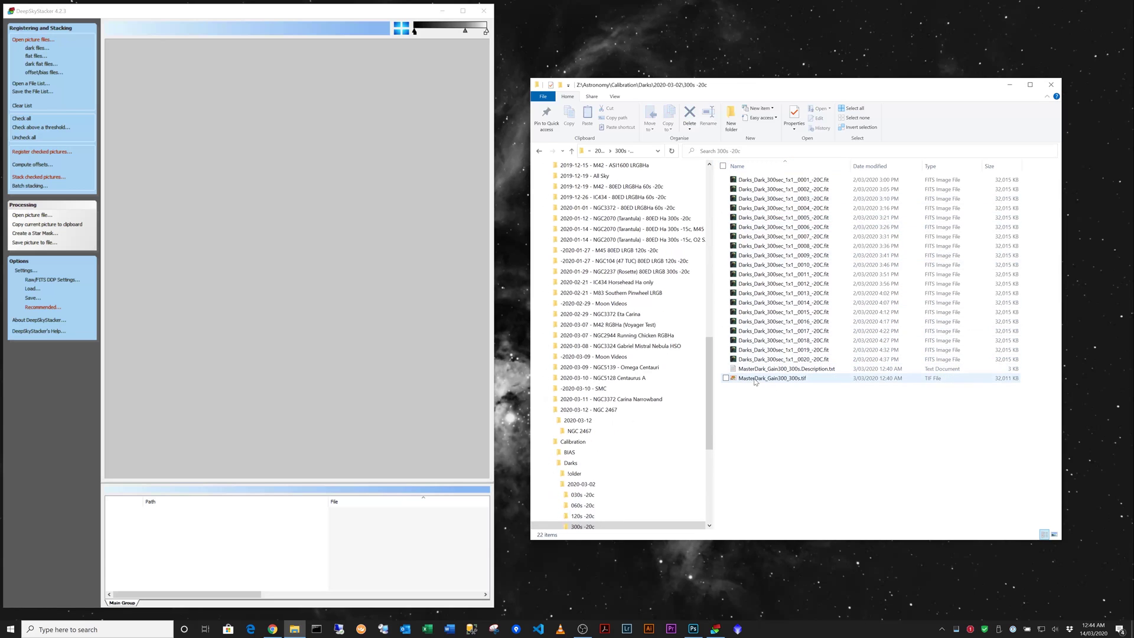
drag(754, 382, 133, 559)
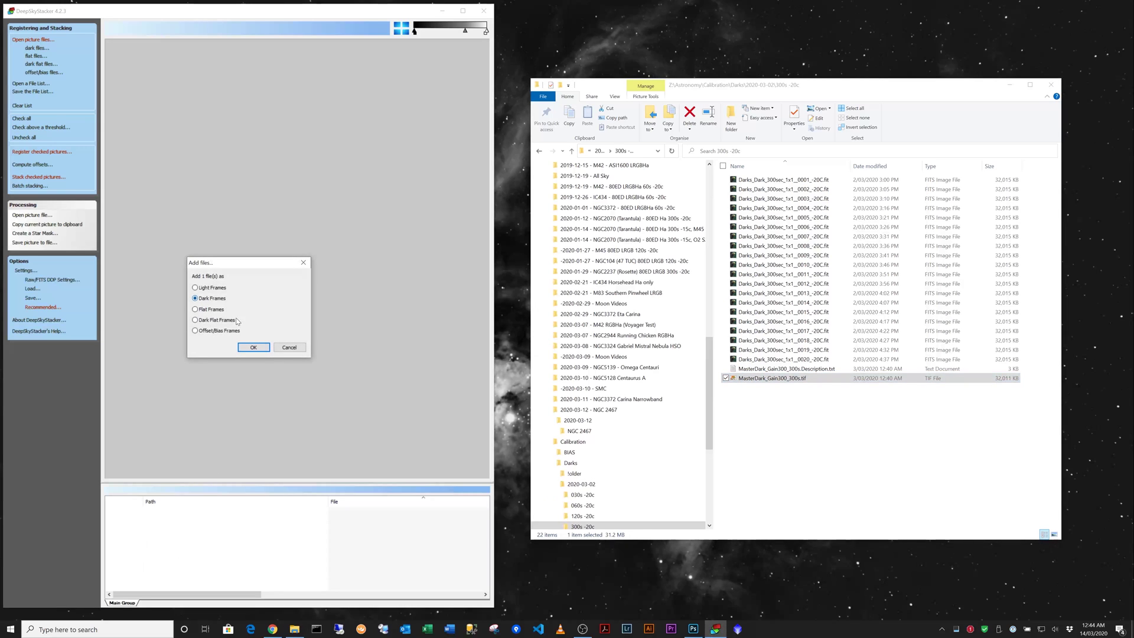
click(254, 347)
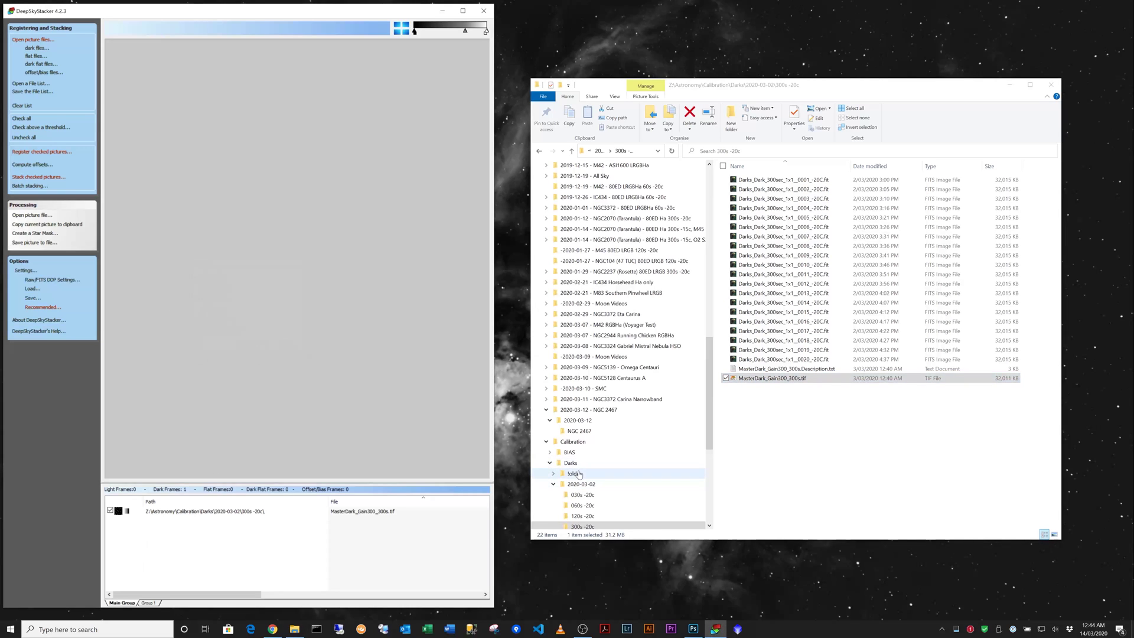
- Add MasterOffset_Gain300.tif from the BIAS folder "-20c - 2020-02-29" to the Main Group as an offset/bias frame
click(550, 463)
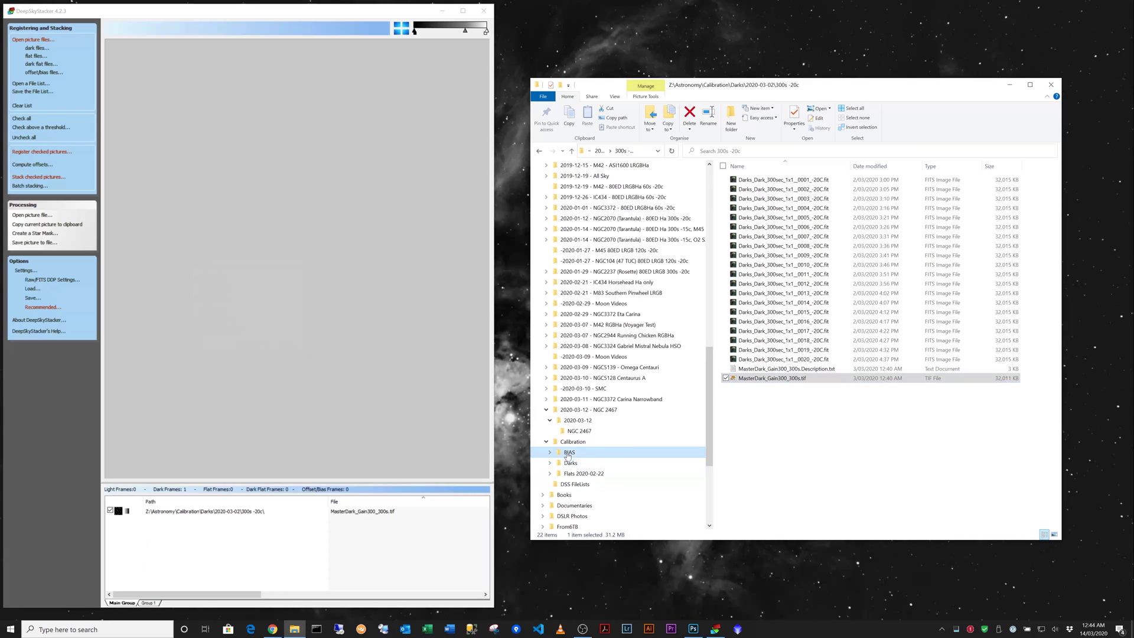
click(568, 453)
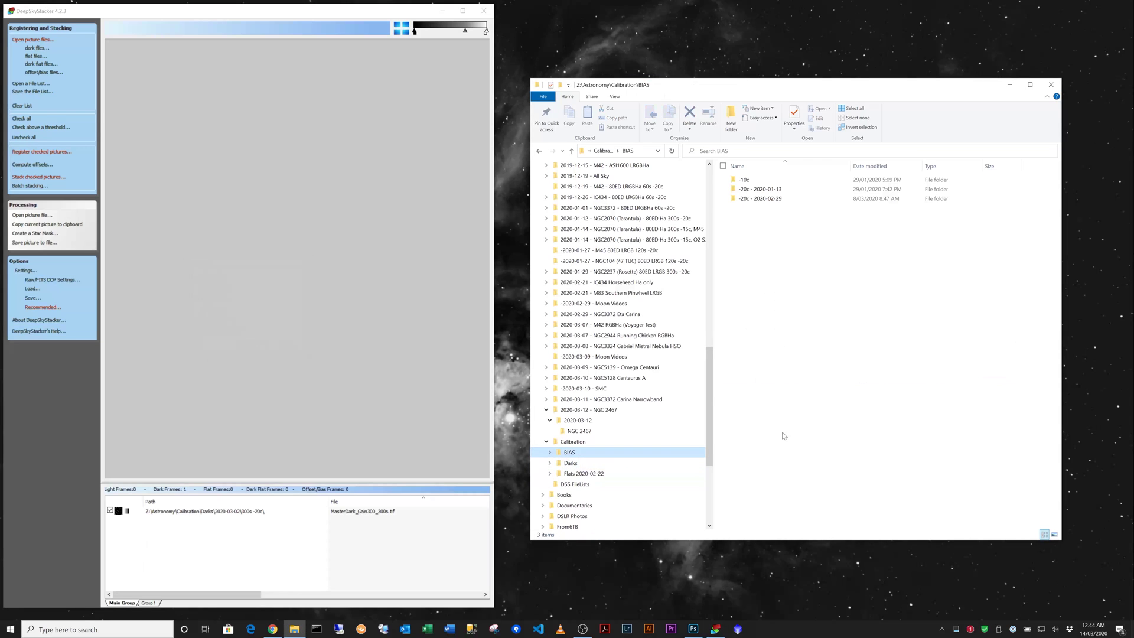
double_click(751, 199)
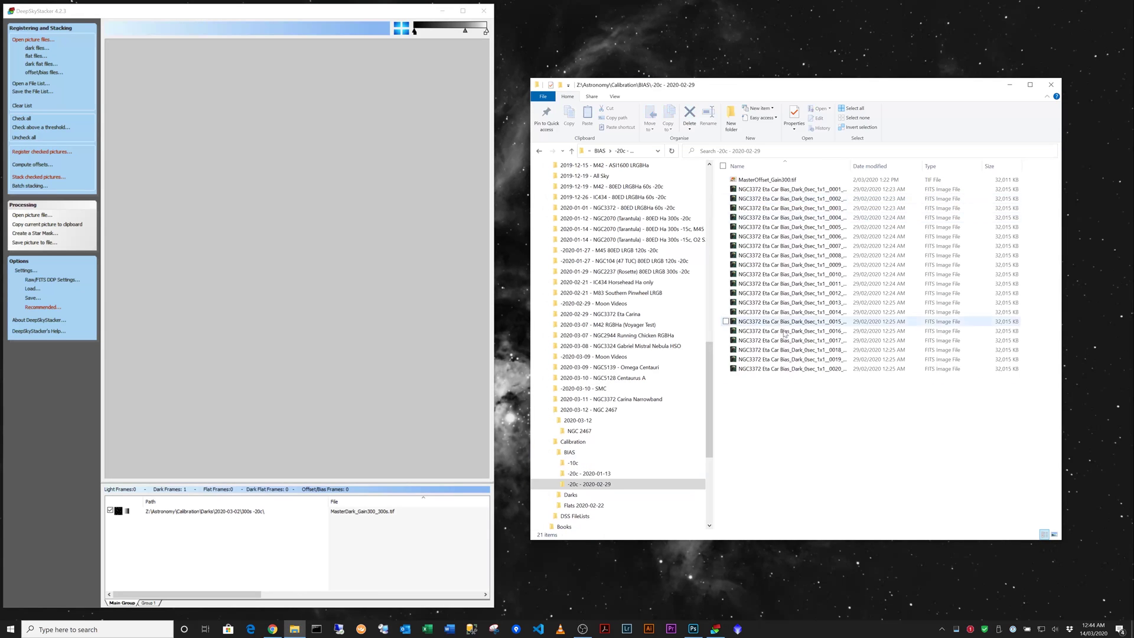
drag(765, 179, 232, 539)
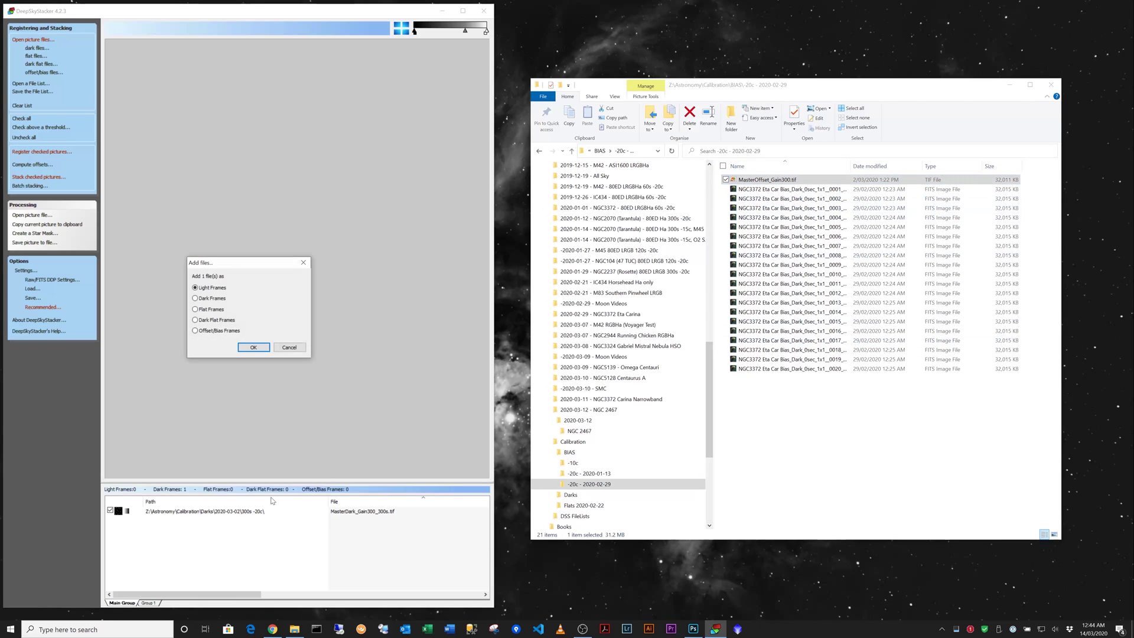
click(204, 331)
click(254, 347)
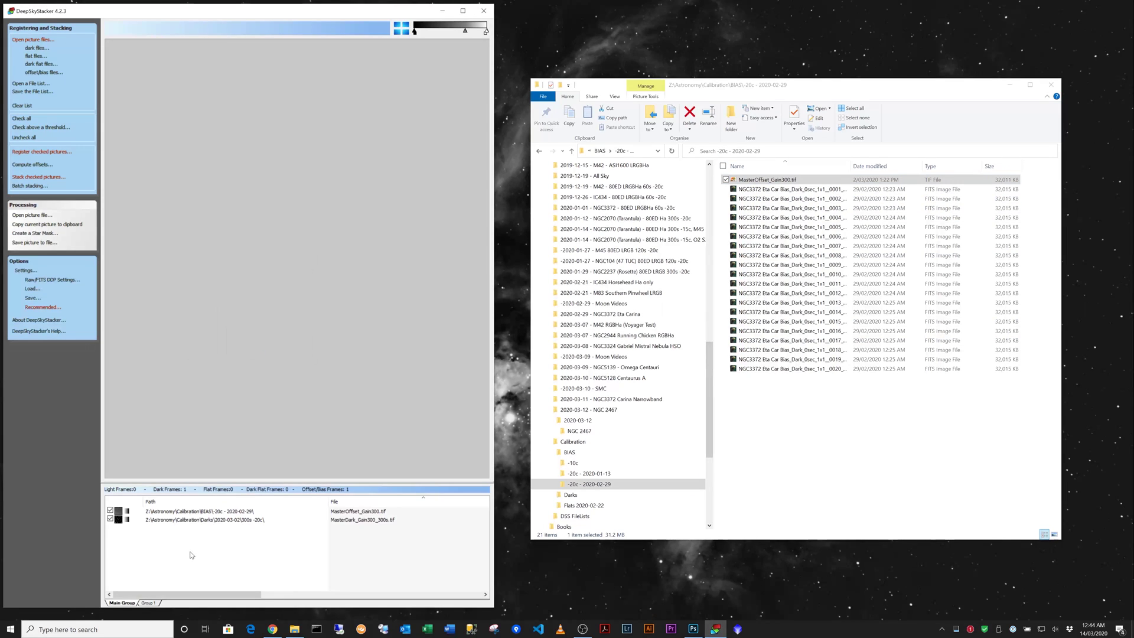
- Add MasterFlat_Gain300_S2.tif from the Flats 2020-02-22 calibration folder to Group 1 as a flat frame
click(147, 603)
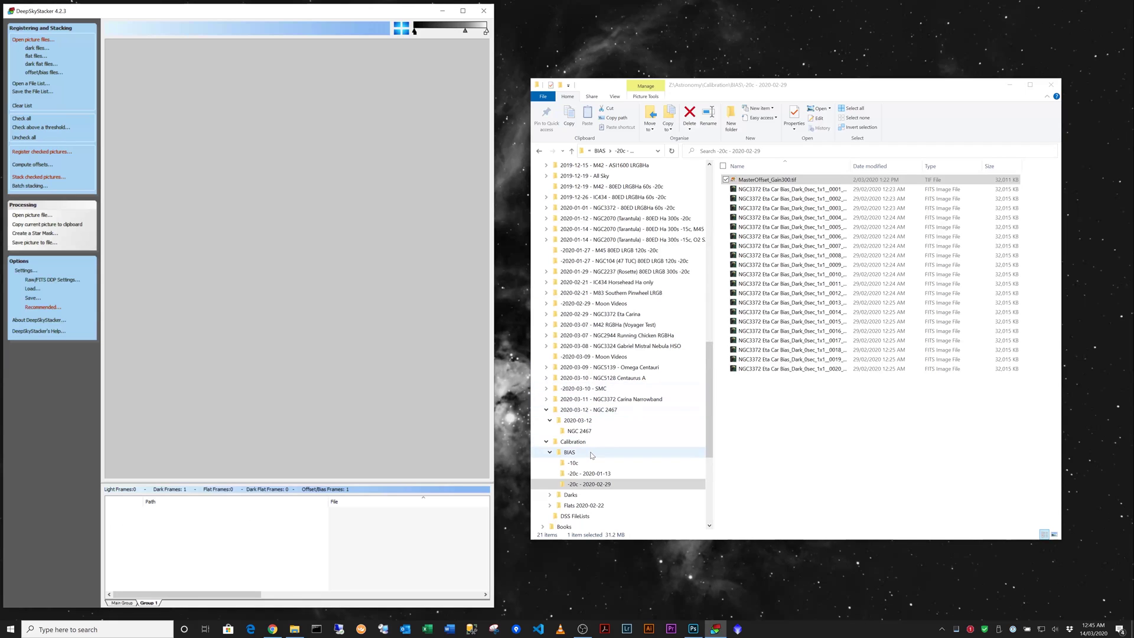
click(550, 453)
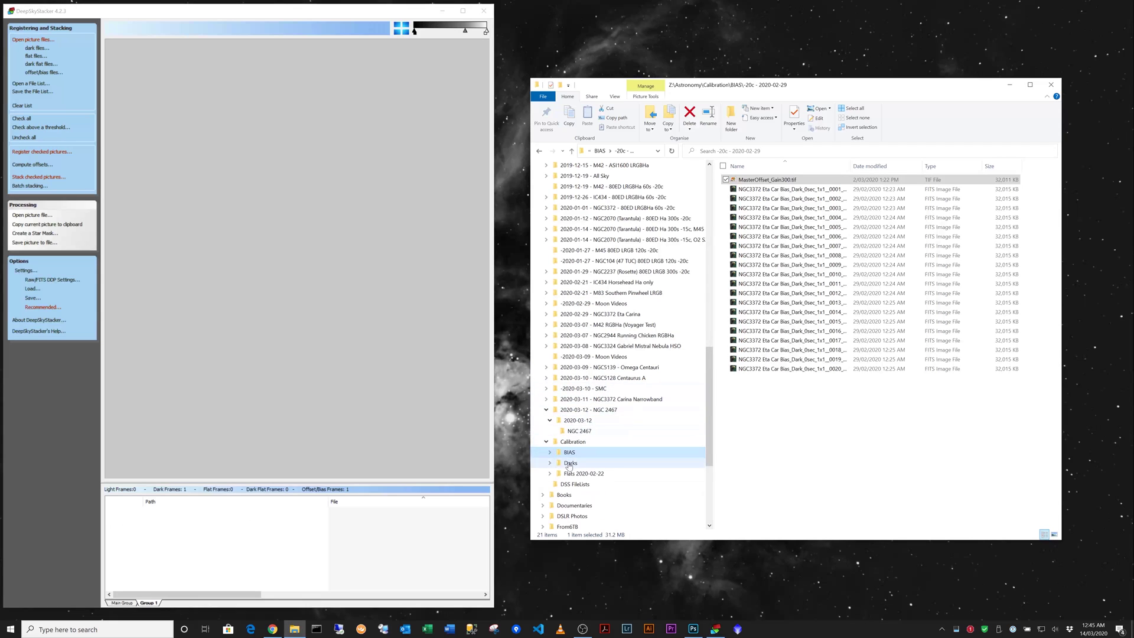
click(550, 473)
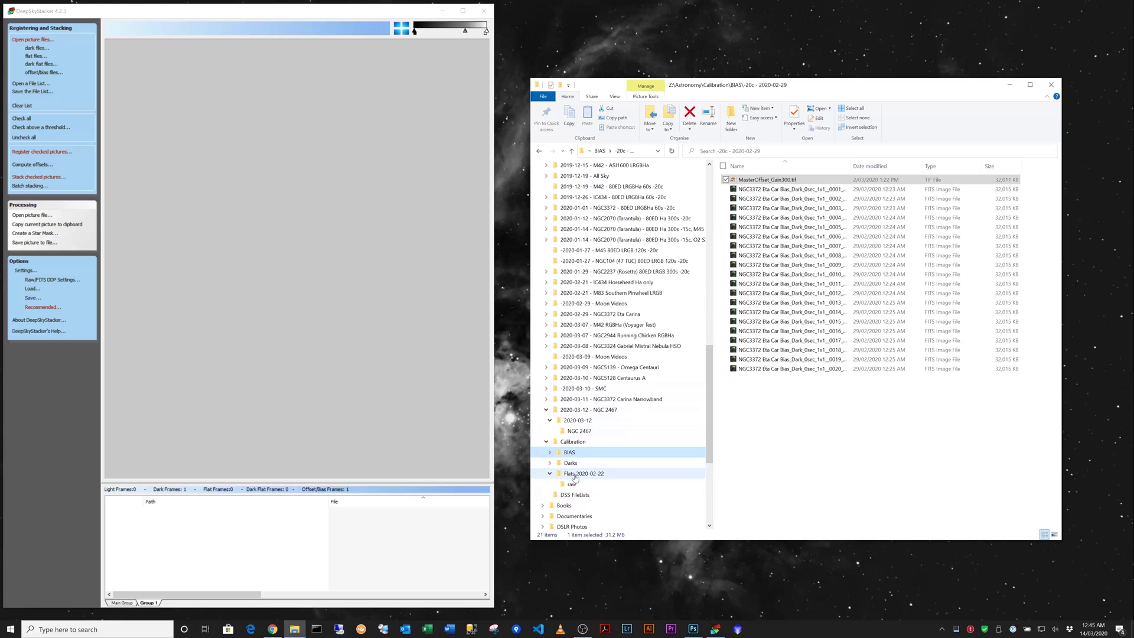
click(578, 474)
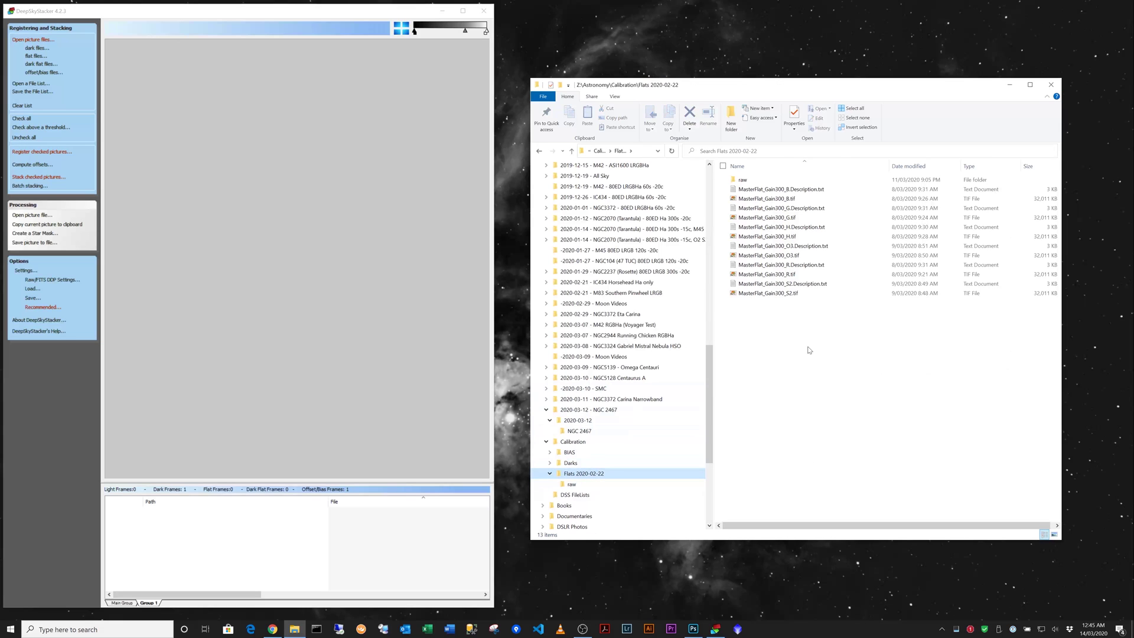
click(757, 294)
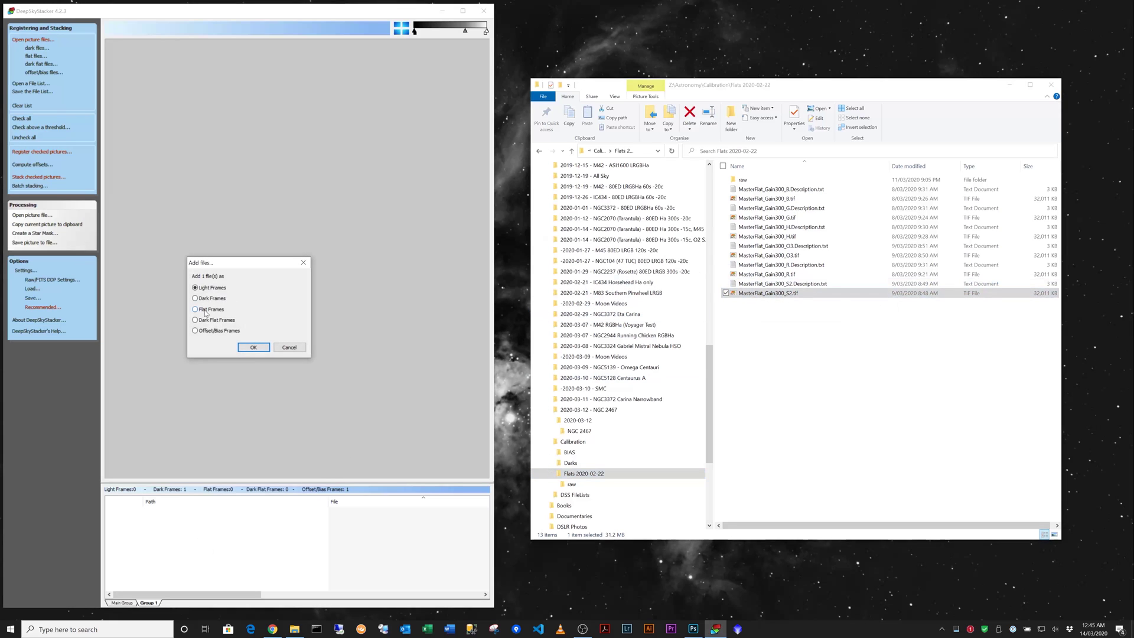
click(256, 350)
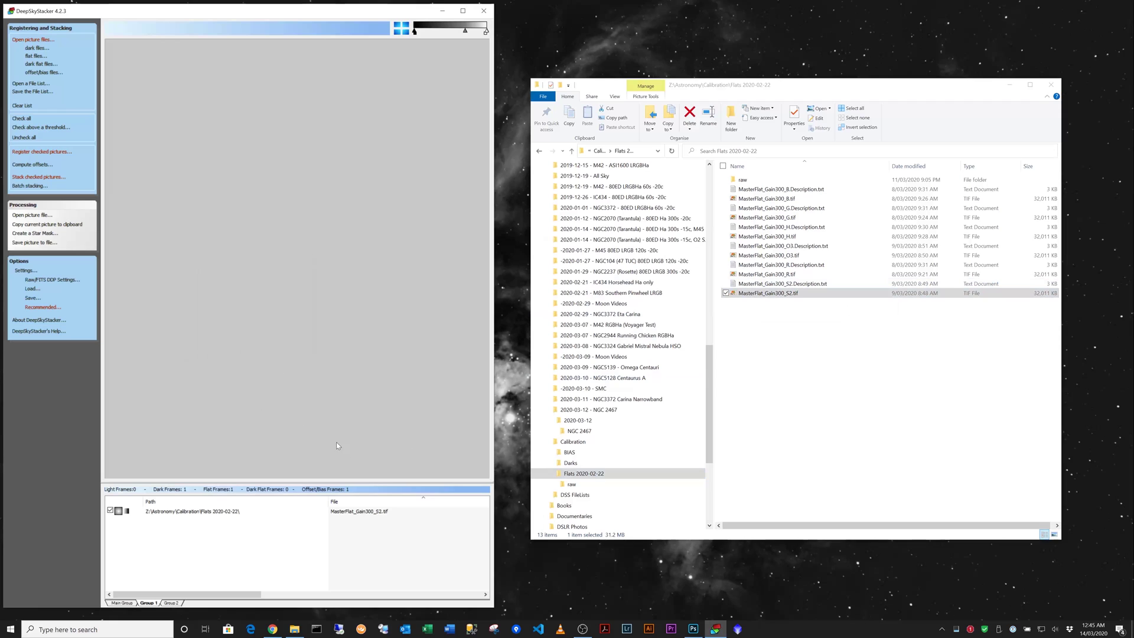
- Add MasterFlat_Gain300_O3.tif to Group 2 as a flat frame
click(172, 603)
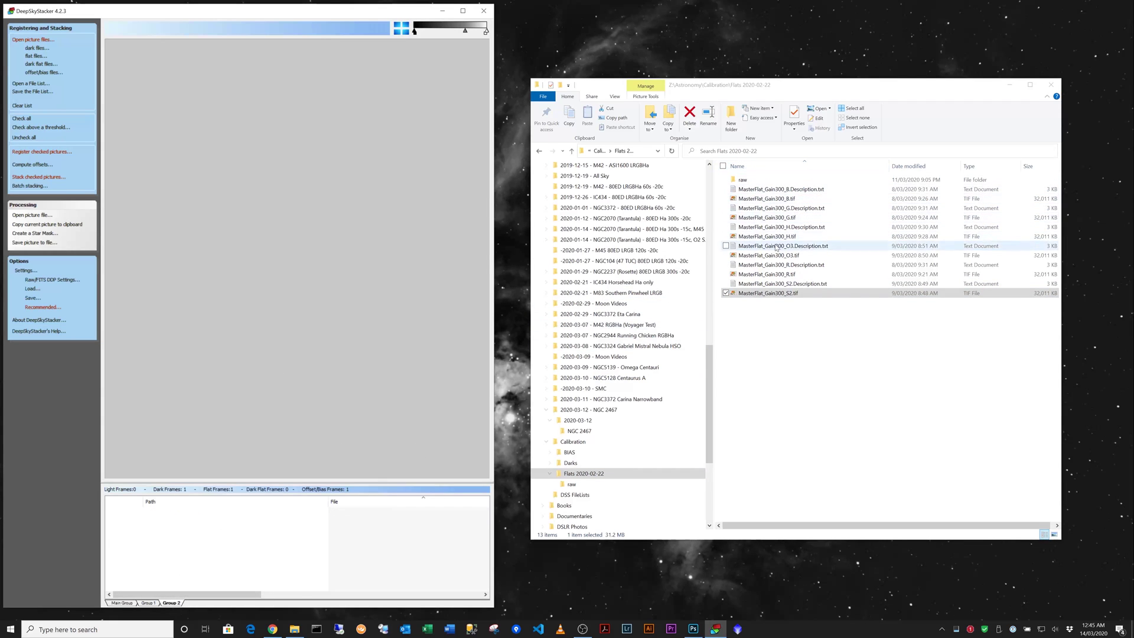
drag(753, 258, 172, 563)
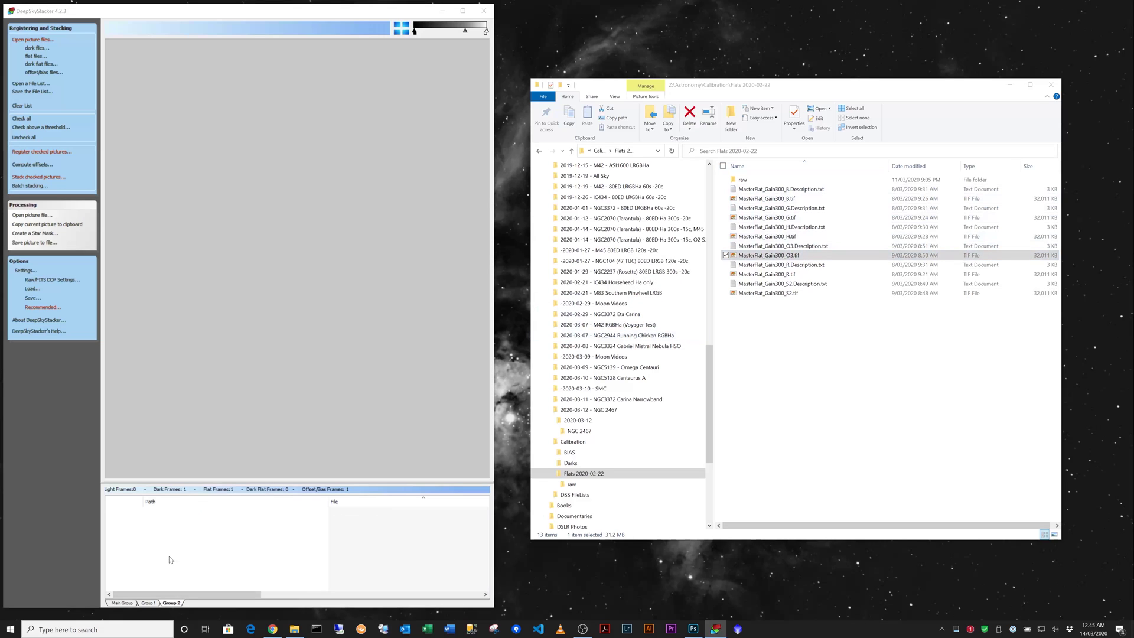
click(209, 311)
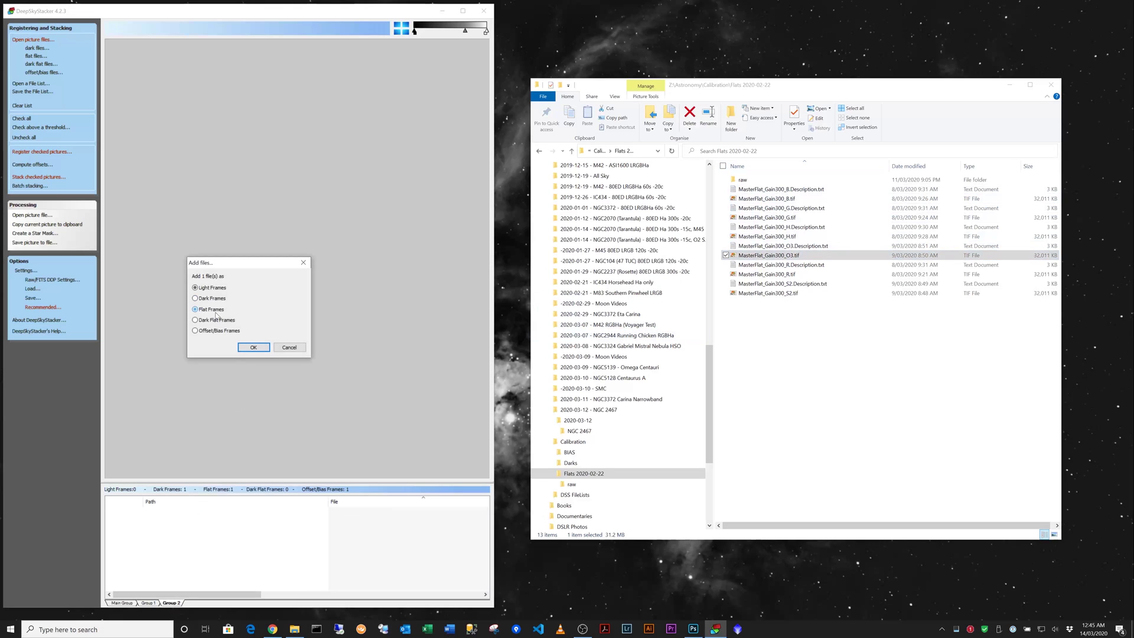
click(254, 348)
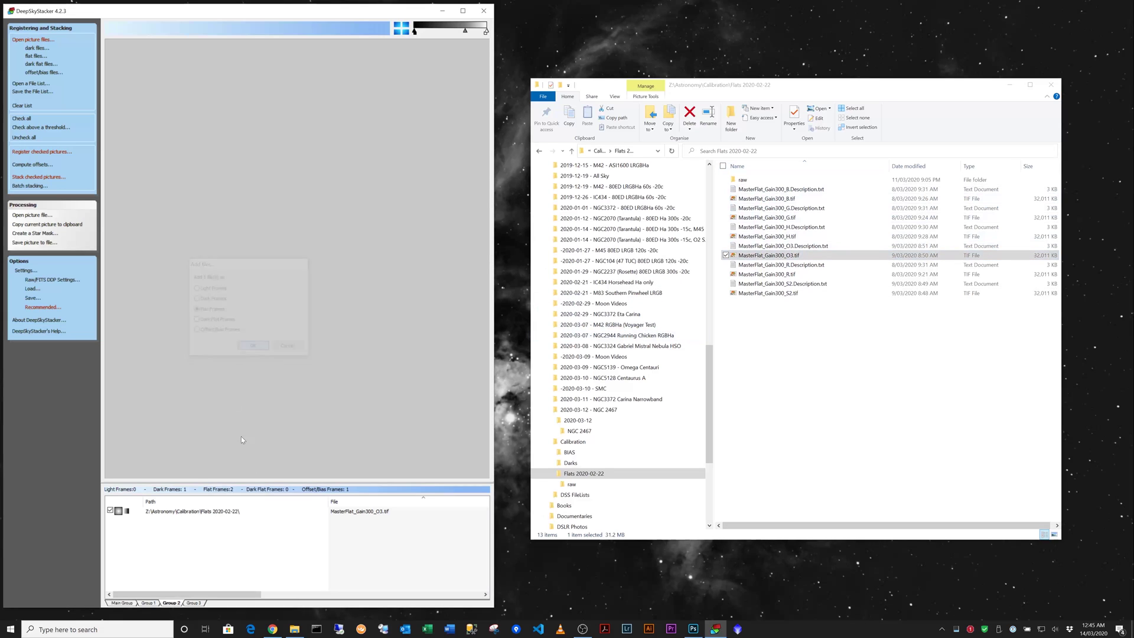
- Add MasterFlat_Gain300_H.tif from the Flats 2020-02-22 calibration folder to Group 3 as a flat frame
click(195, 602)
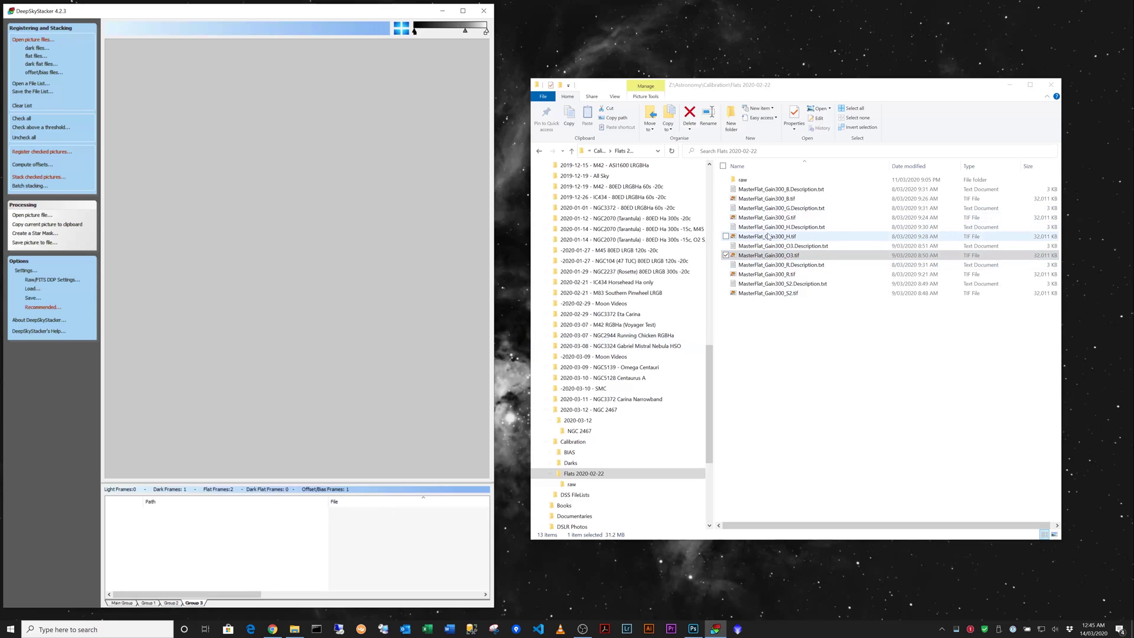
drag(764, 240, 221, 540)
click(214, 310)
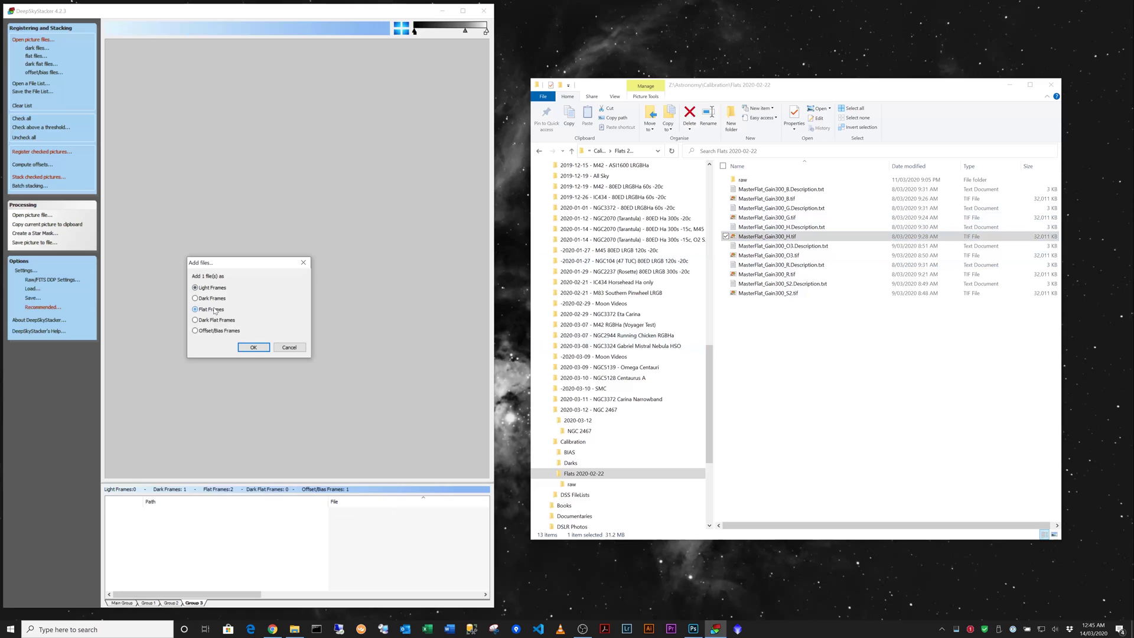
click(252, 349)
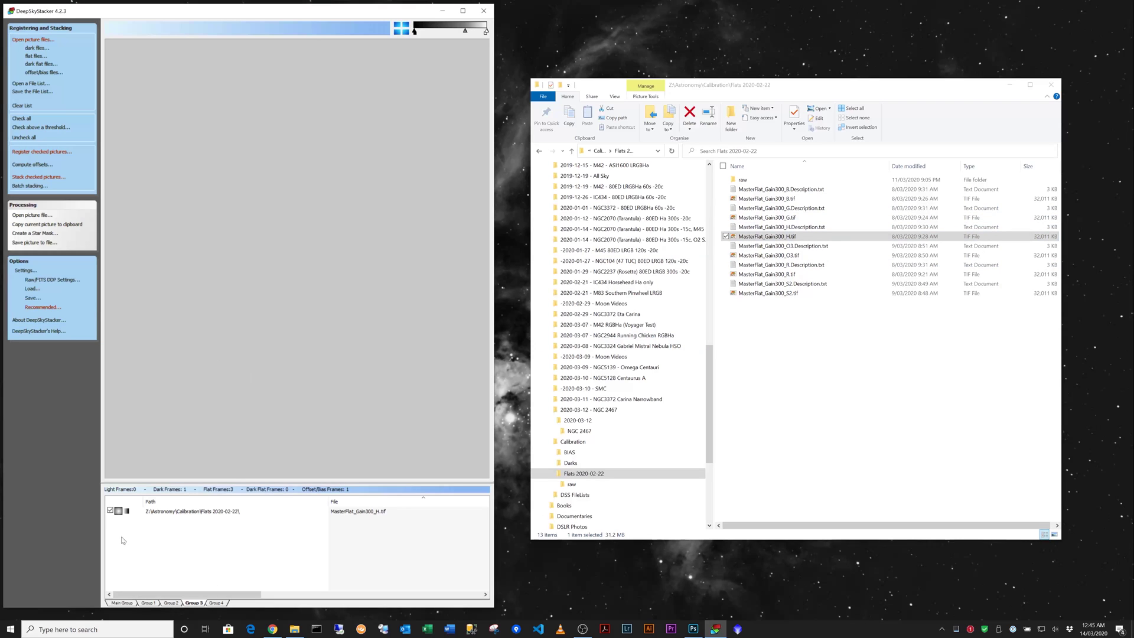
- Preview MasterDark_Gain300_300s.tif from the Main Group and stretch its display levels to examine the sensor glow
click(122, 602)
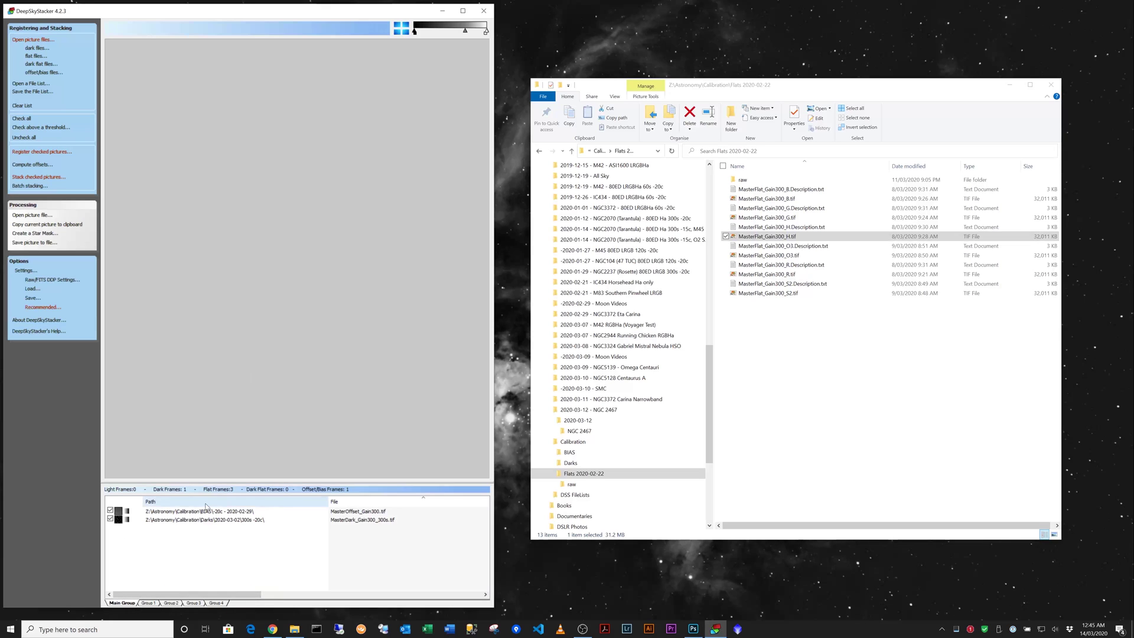
click(163, 522)
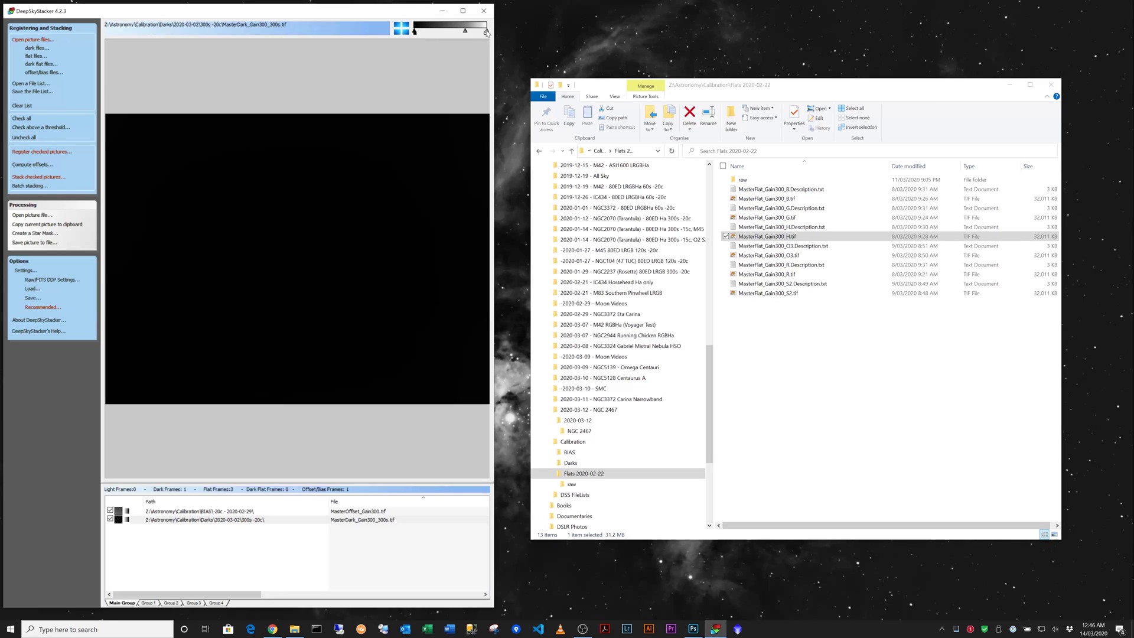
drag(486, 32, 450, 36)
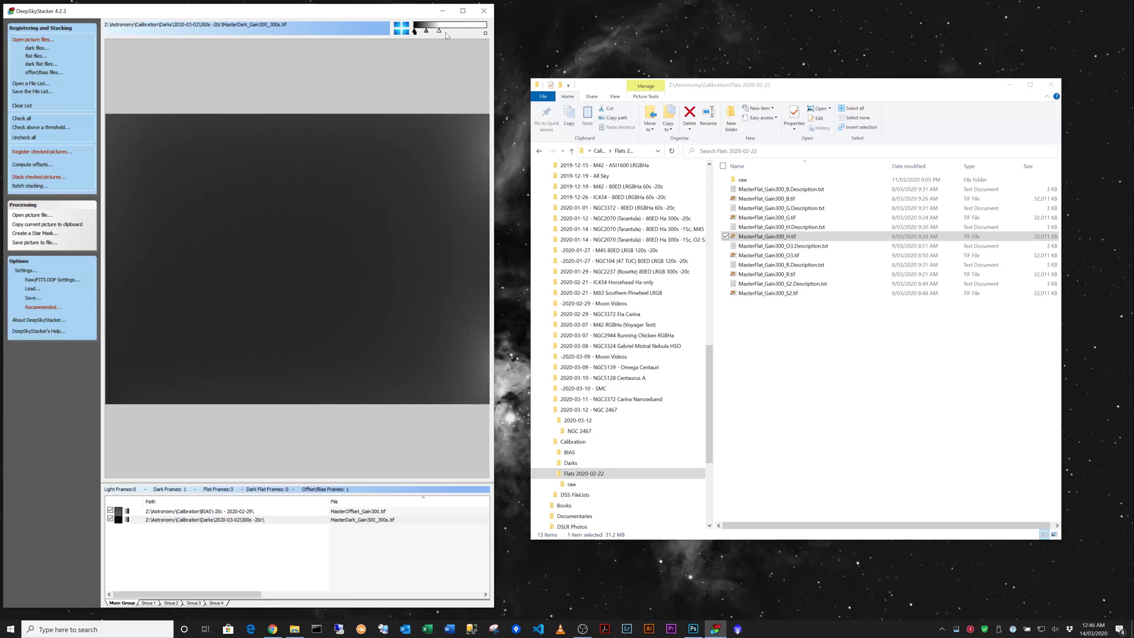
mouse_move(440, 33)
mouse_down()
mouse_move(486, 33)
mouse_move(423, 34)
mouse_up()
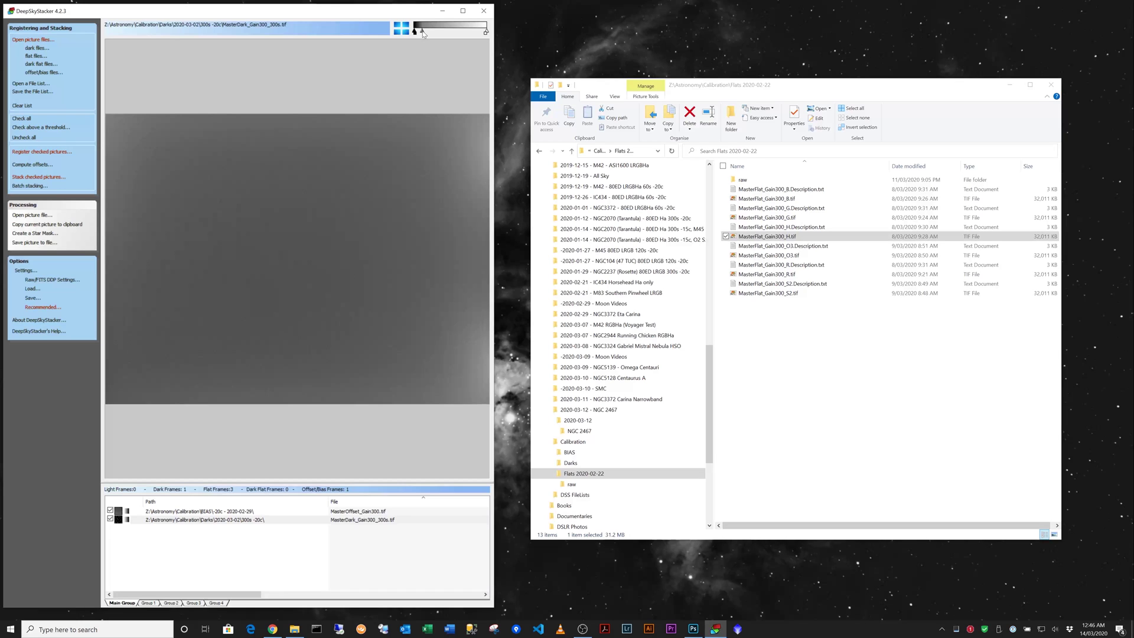
- Preview MasterOffset_Gain300.tif and adjust the display midtones to examine the bias frame
click(176, 511)
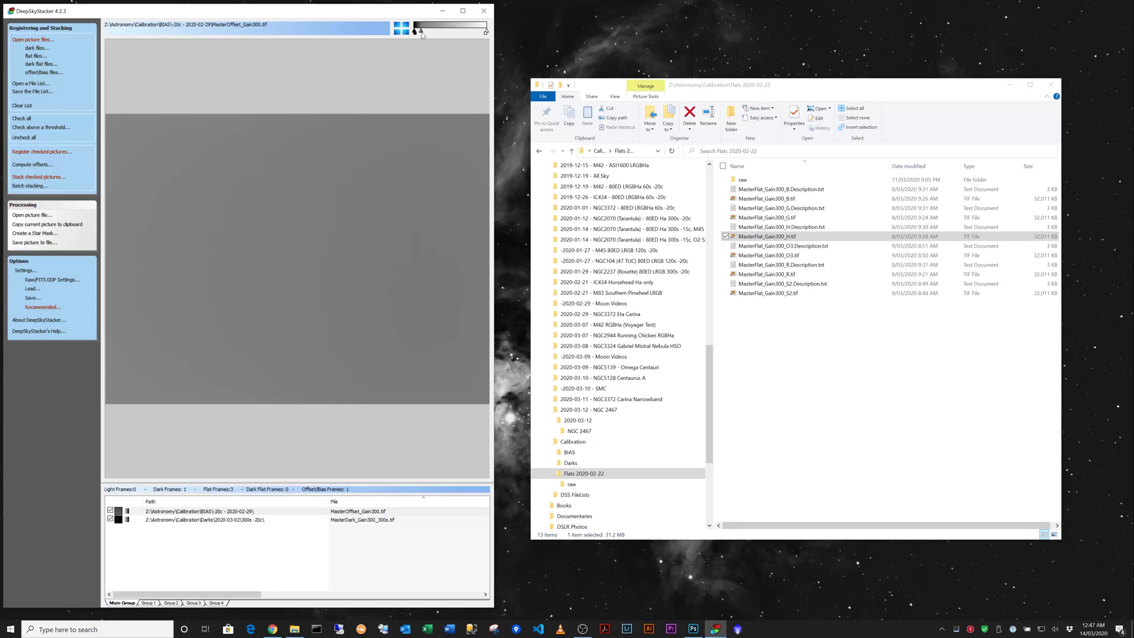
mouse_move(422, 34)
mouse_down()
mouse_move(452, 33)
mouse_move(421, 36)
mouse_up()
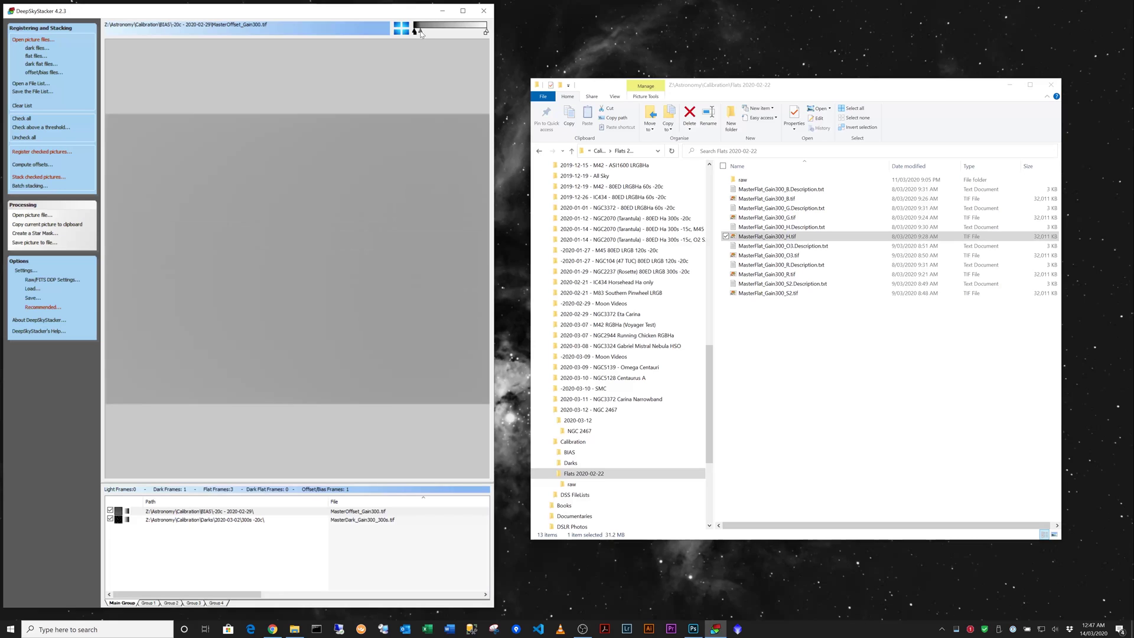
drag(420, 32, 426, 32)
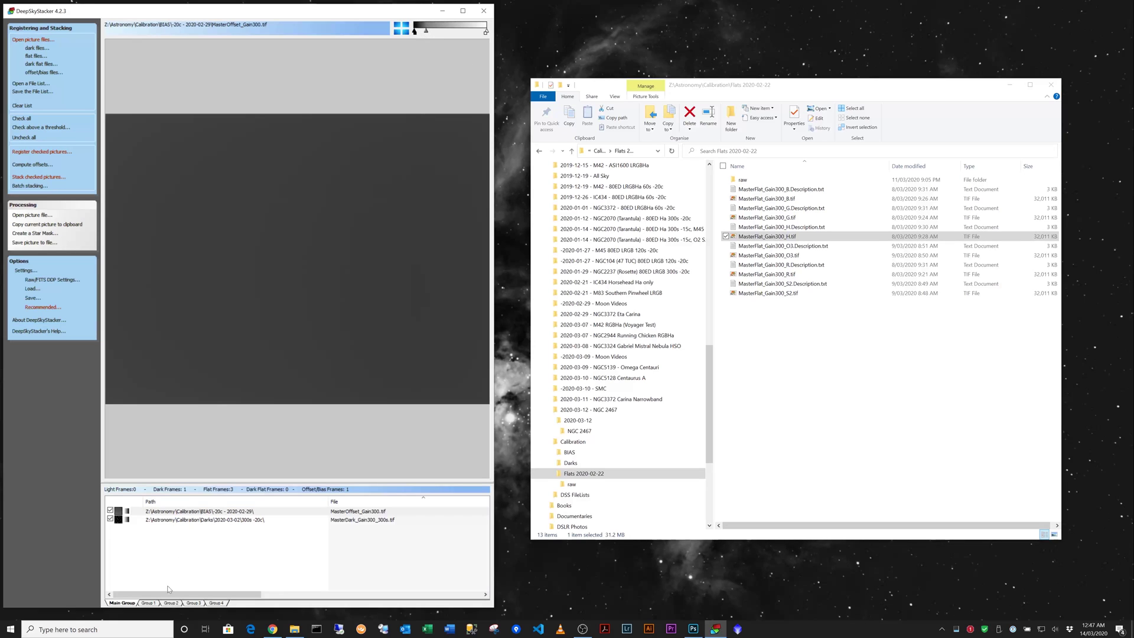
- Preview MasterFlat_Gain300_S2.tif from Group 1 and adjust the display midtones to examine the flat's vignetting
click(149, 603)
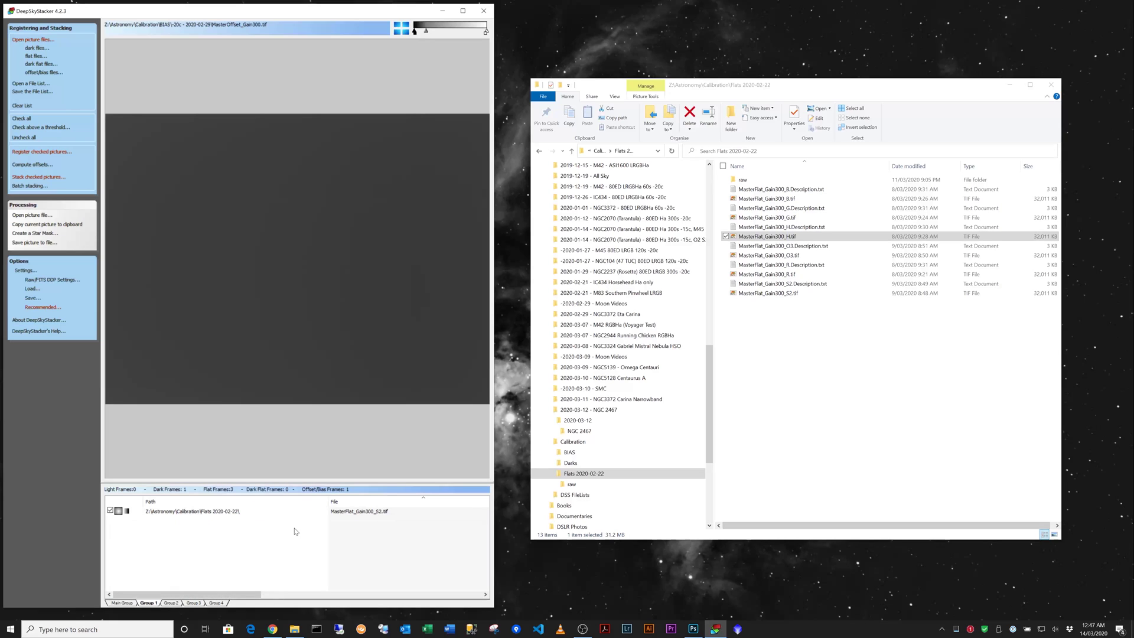
click(200, 513)
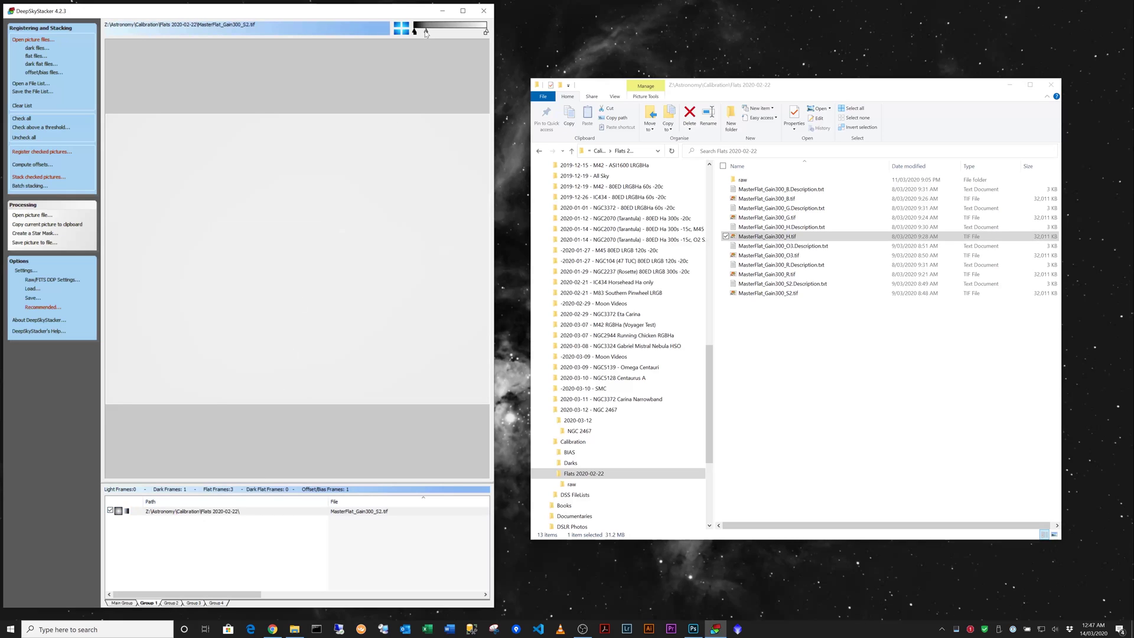
drag(426, 30, 464, 33)
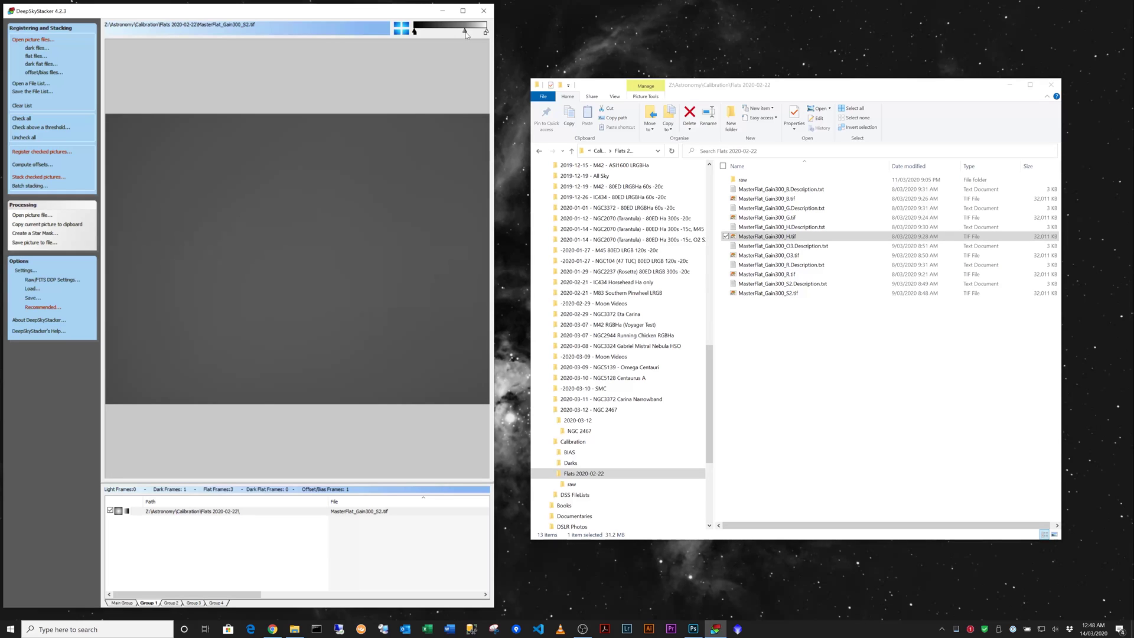
drag(465, 32, 444, 35)
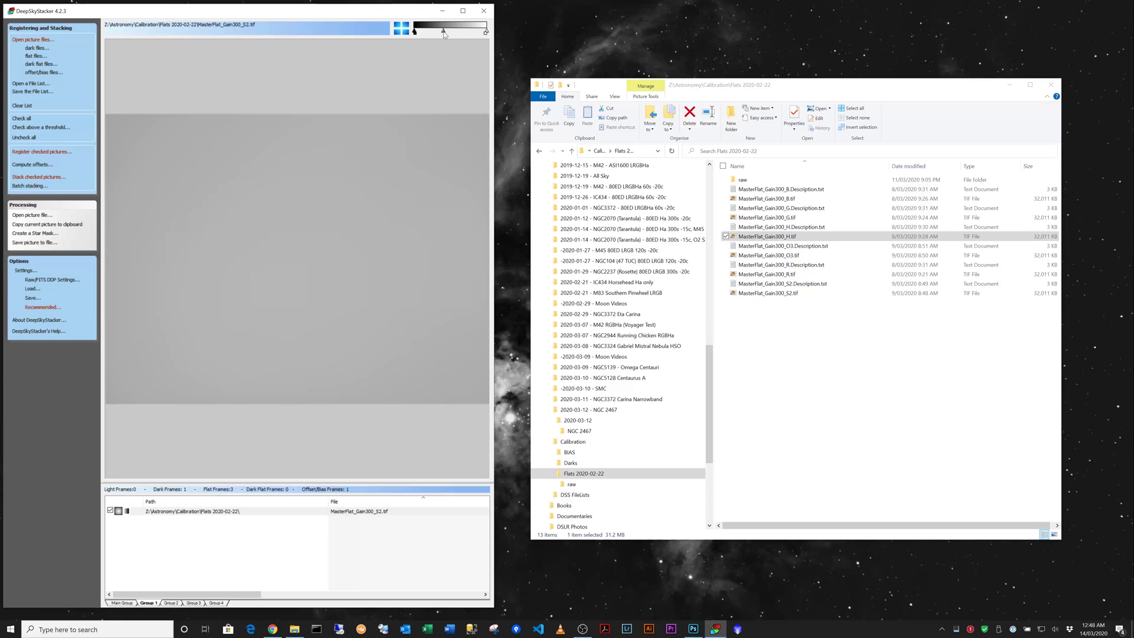
drag(445, 34, 451, 34)
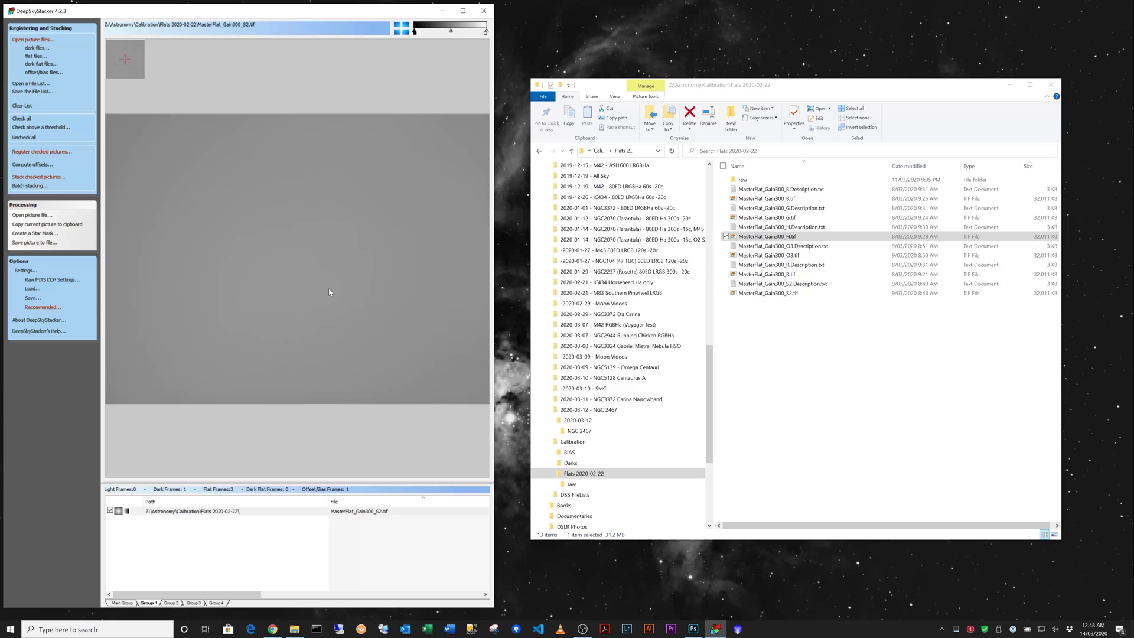
- Compare the O3 master flat in Group 2 with the S2 flat in Group 1, and check Group 3's flat entry
click(172, 602)
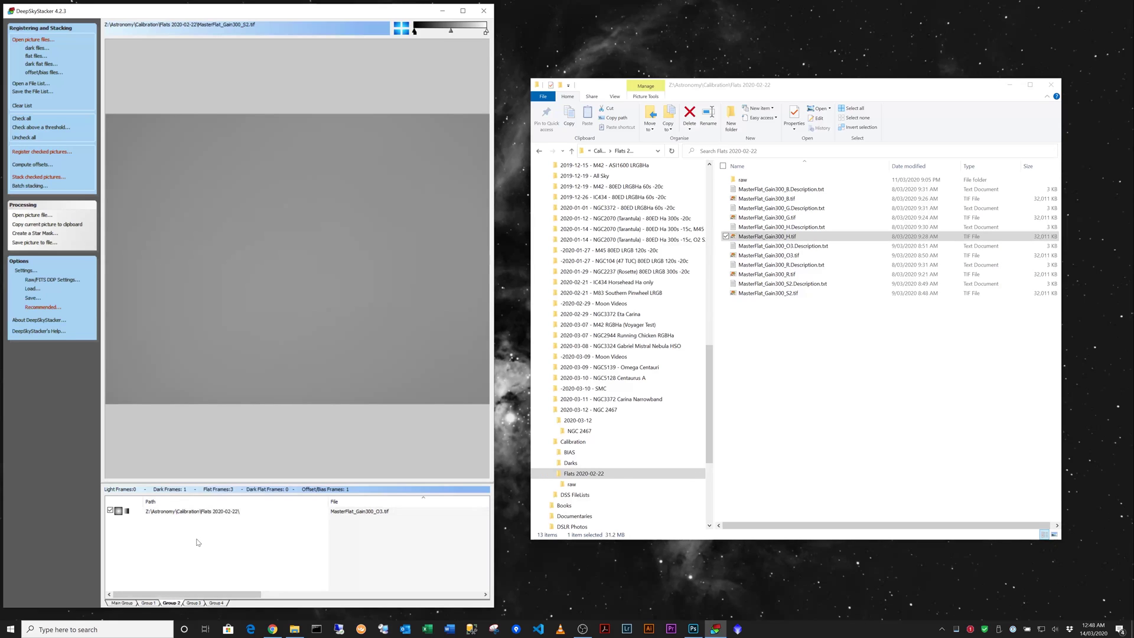
click(201, 511)
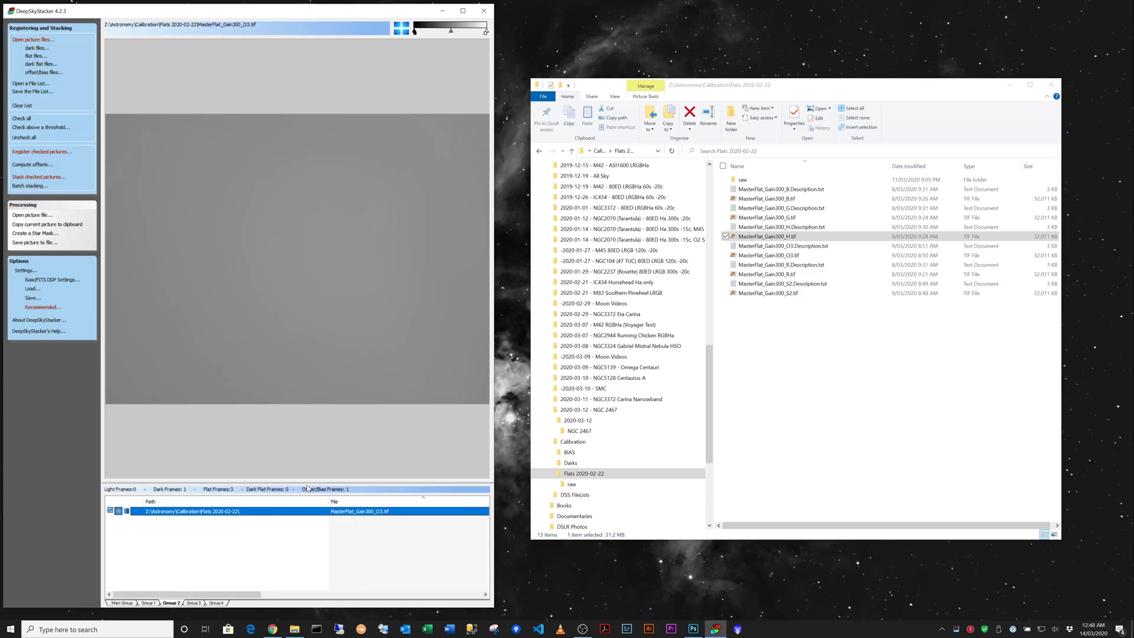
click(207, 533)
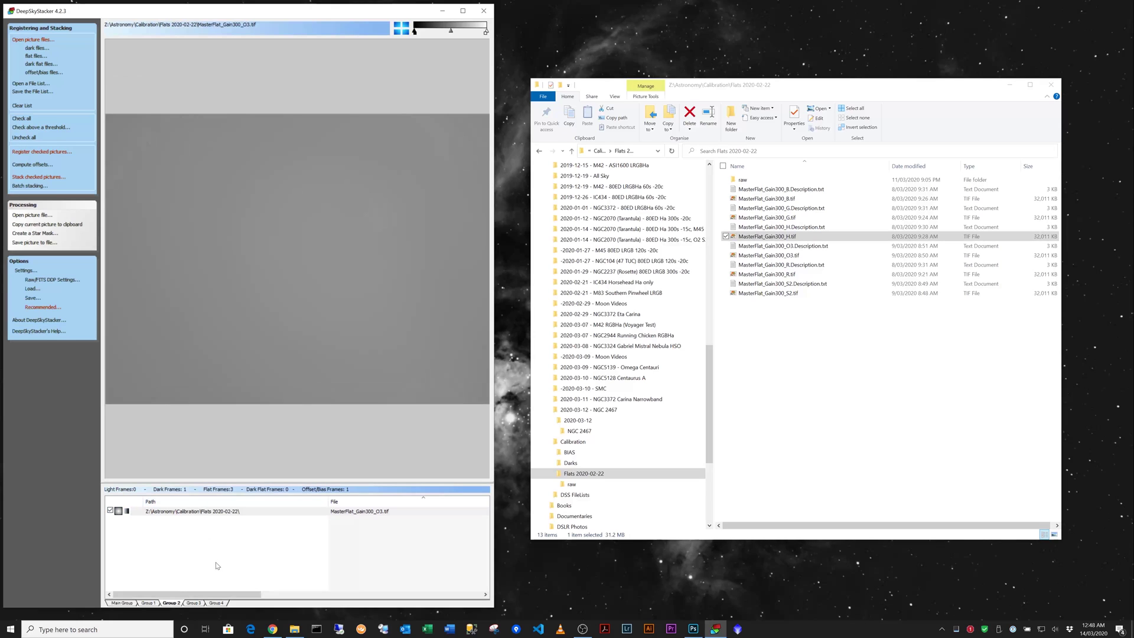
click(148, 603)
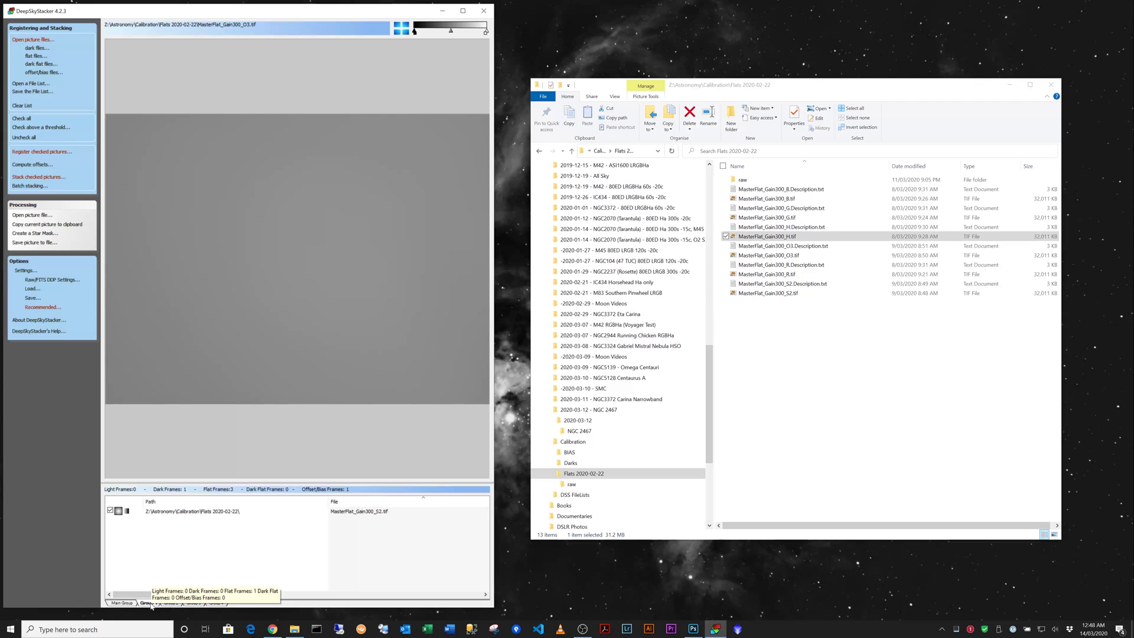
click(171, 603)
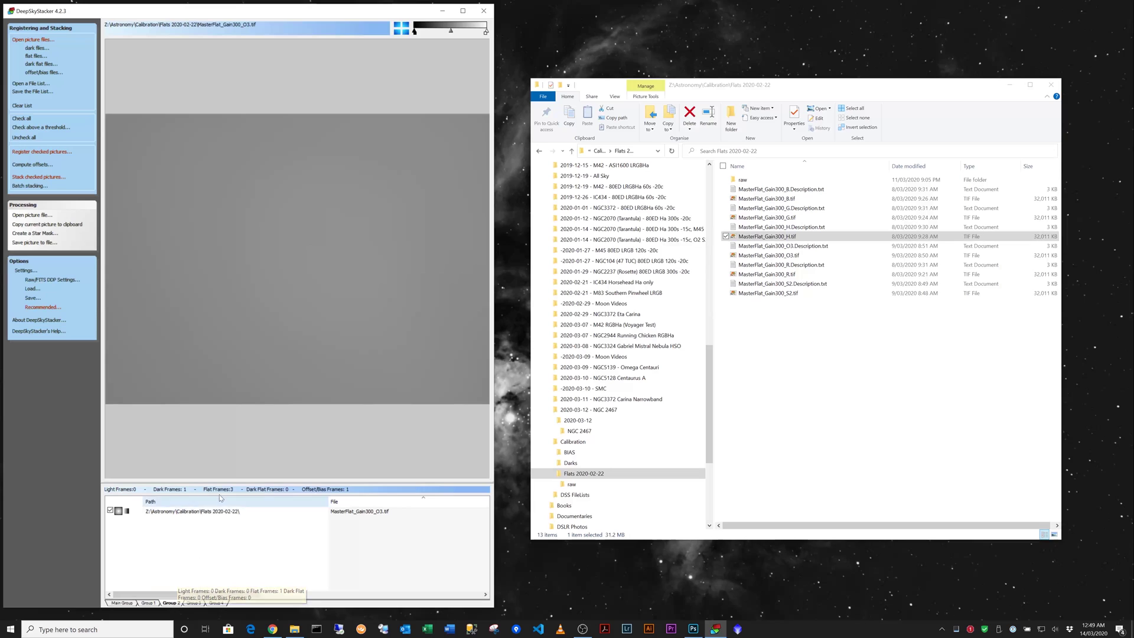
click(185, 511)
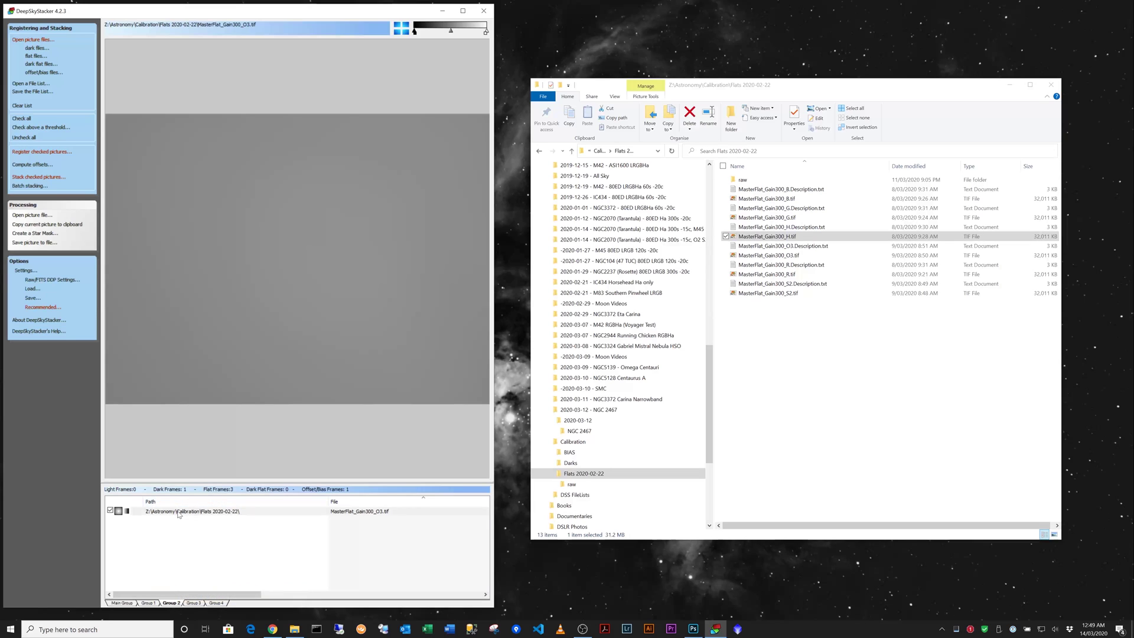
click(149, 603)
click(172, 513)
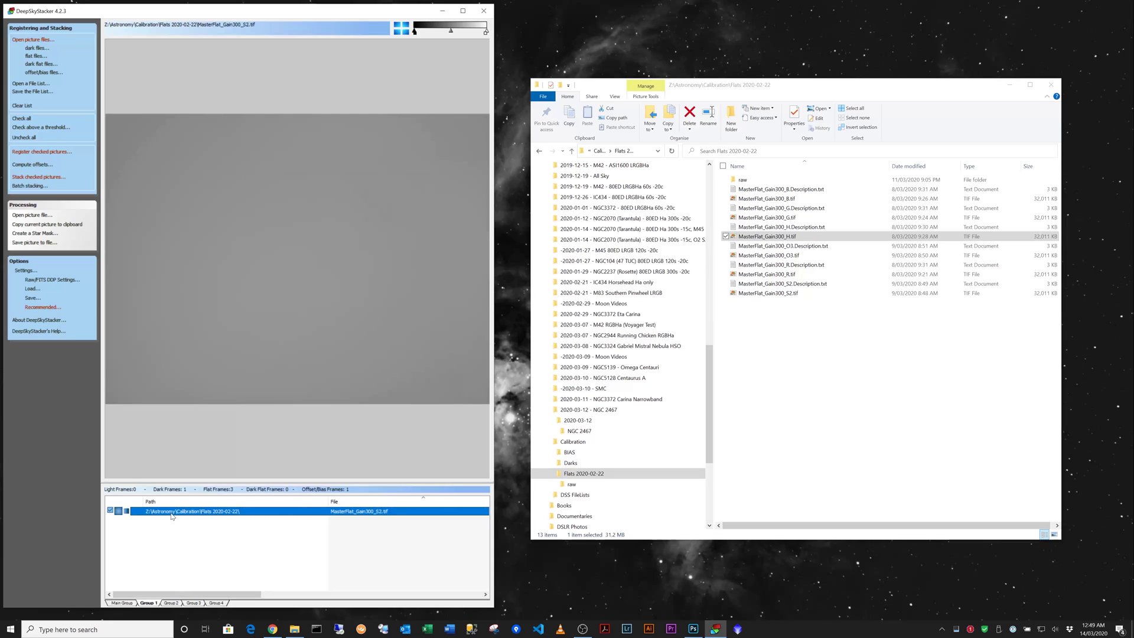
click(217, 602)
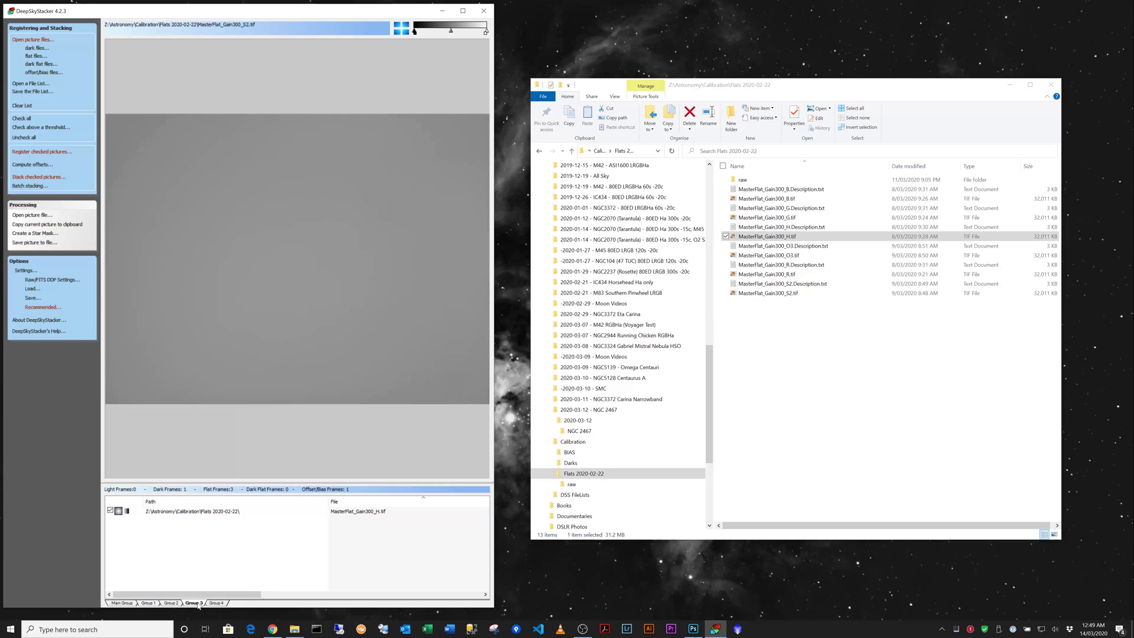
- Add NGC 2467 SII 300sec frames 0001 to 0027 from the 2020-03-12\NGC 2467 folder to Group 1 as light frames
click(148, 603)
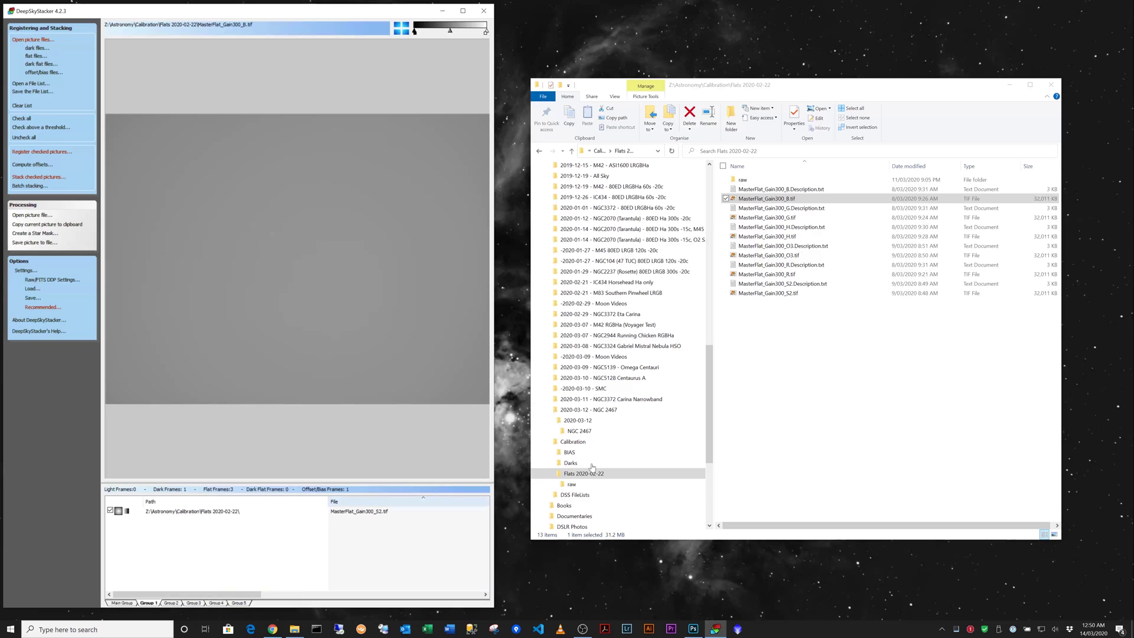
click(546, 442)
click(689, 431)
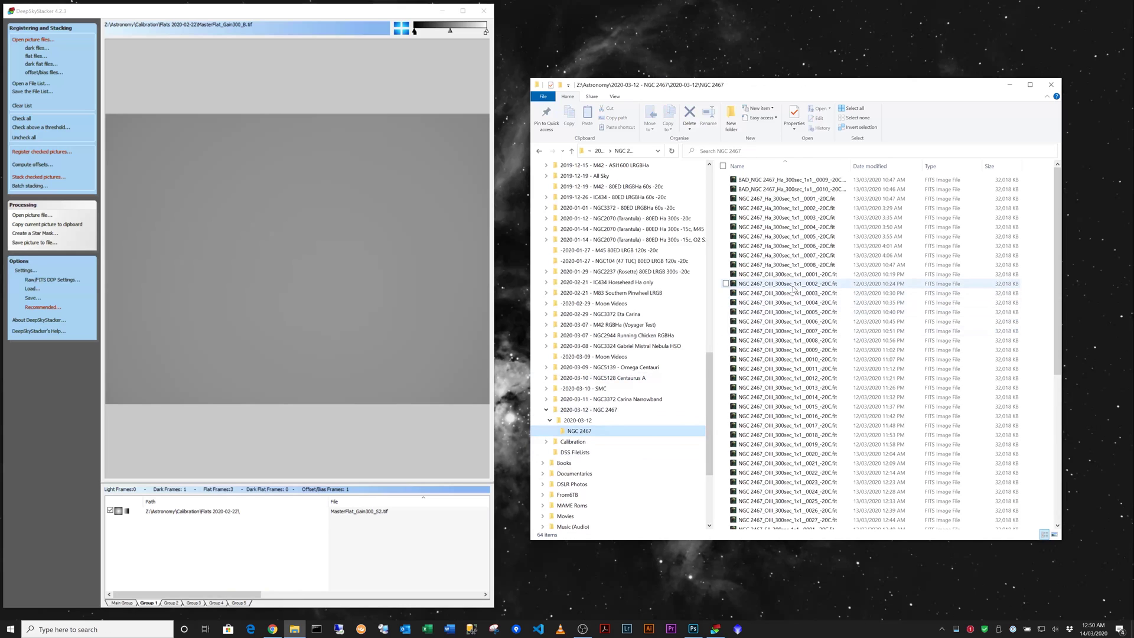
scroll(803, 407, down, 5)
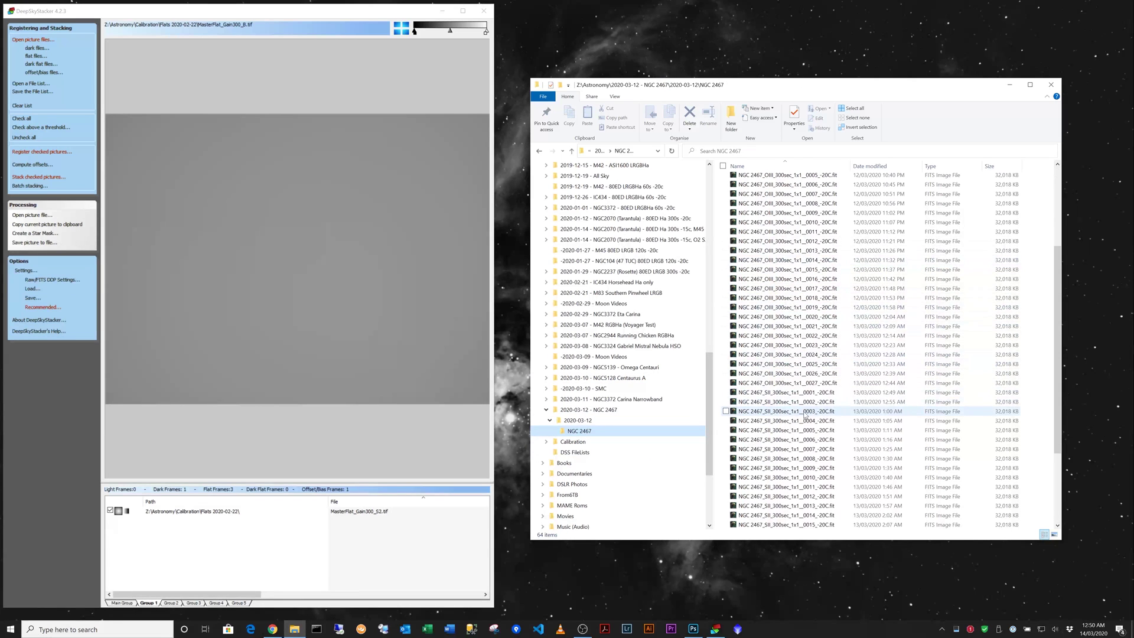
click(770, 395)
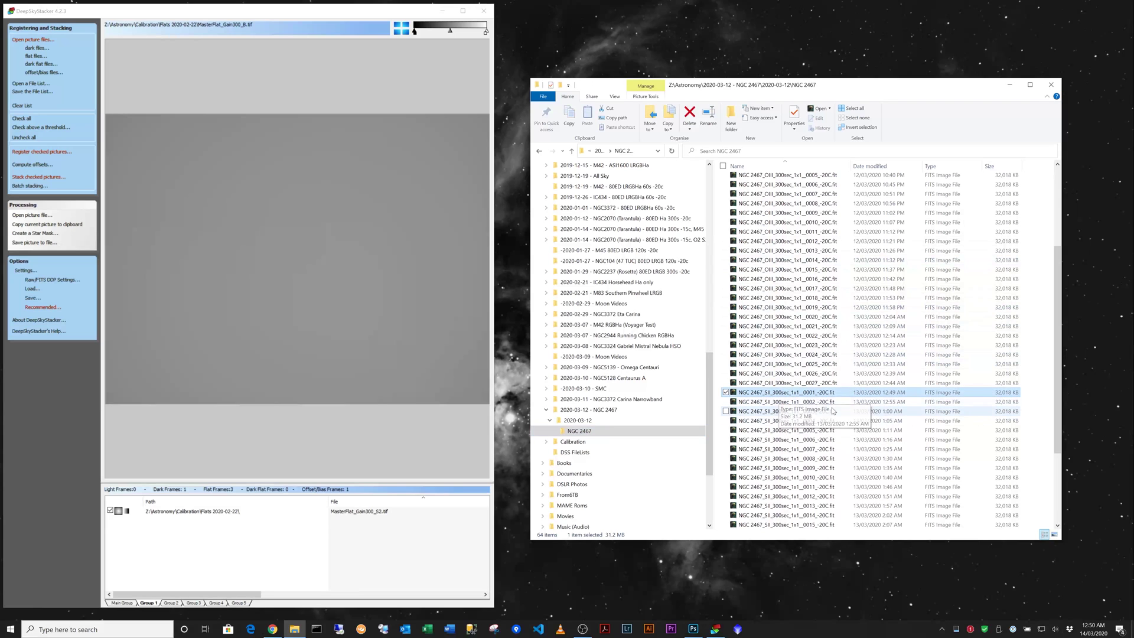
scroll(834, 412, down, 4)
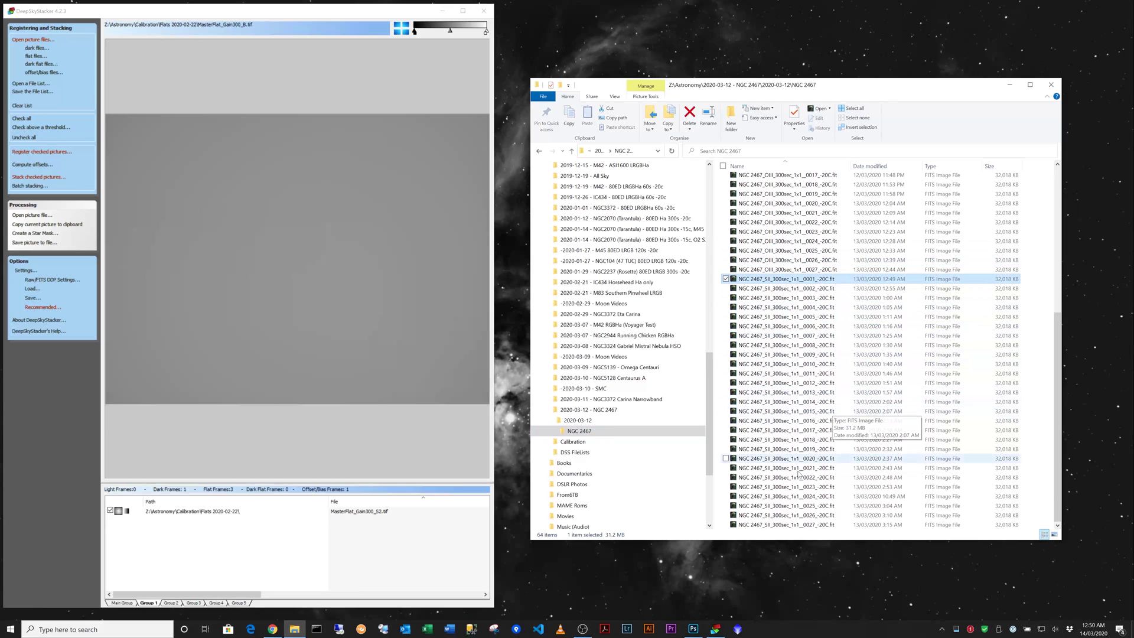
shift+click(765, 524)
drag(784, 443, 157, 551)
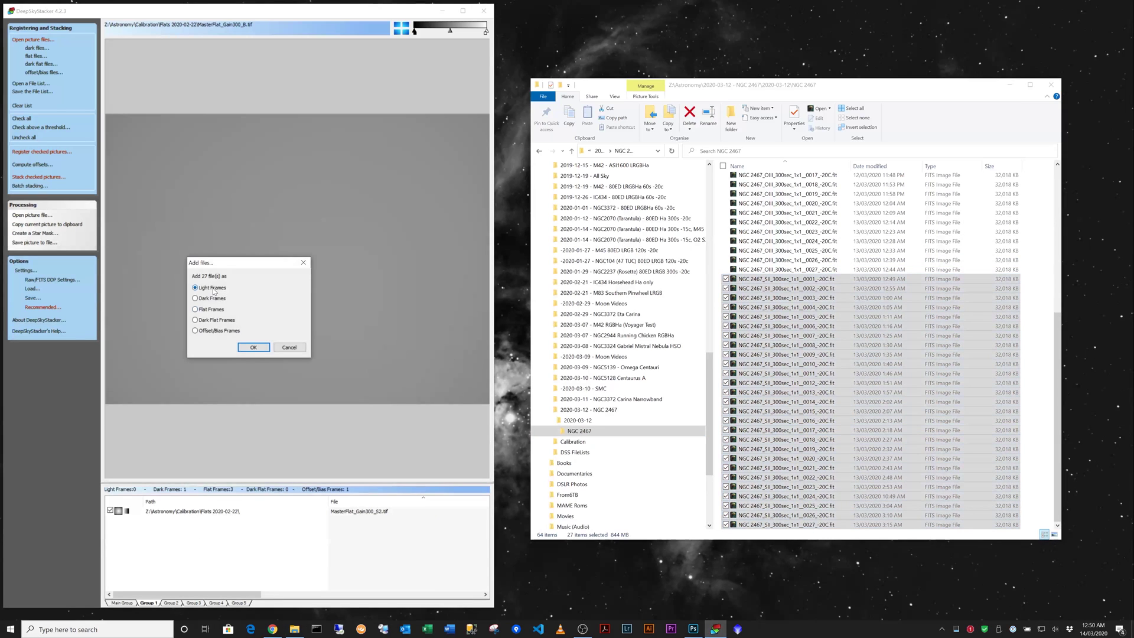
click(249, 349)
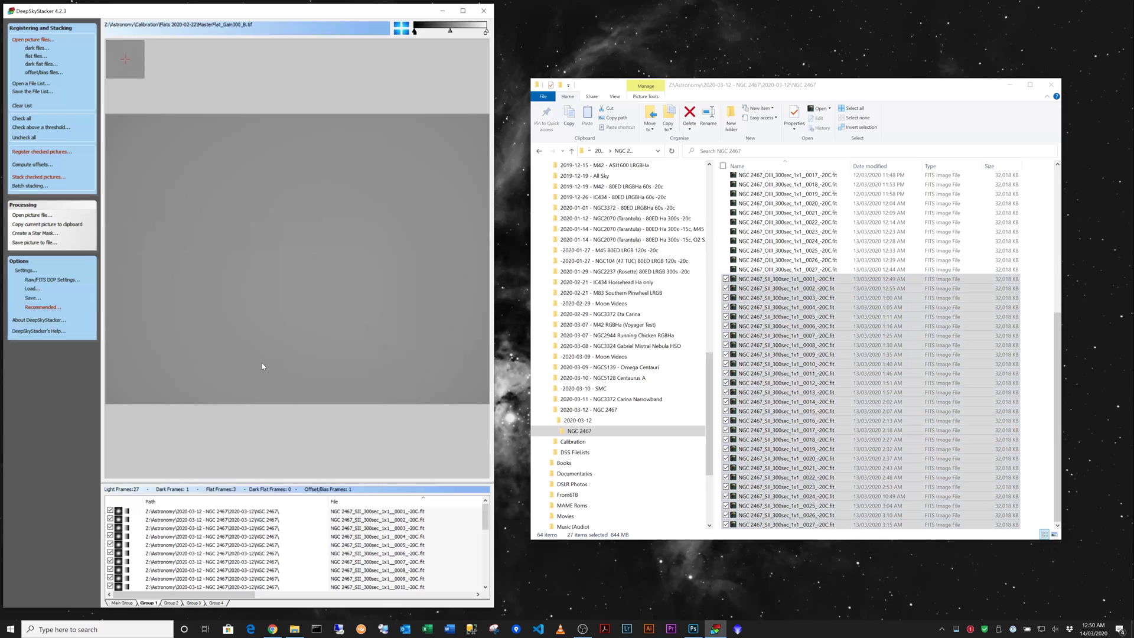
- Add NGC 2467 OIII 300sec frames 0001 to 0027 to Group 2 as light frames
click(172, 602)
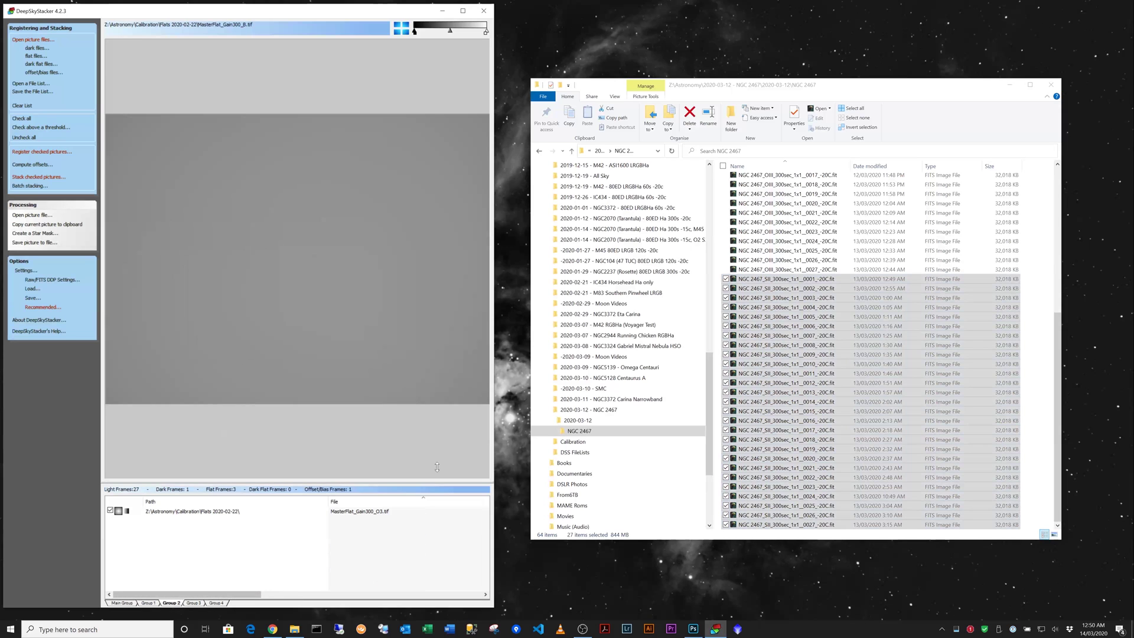
click(775, 272)
scroll(779, 276, up, 9)
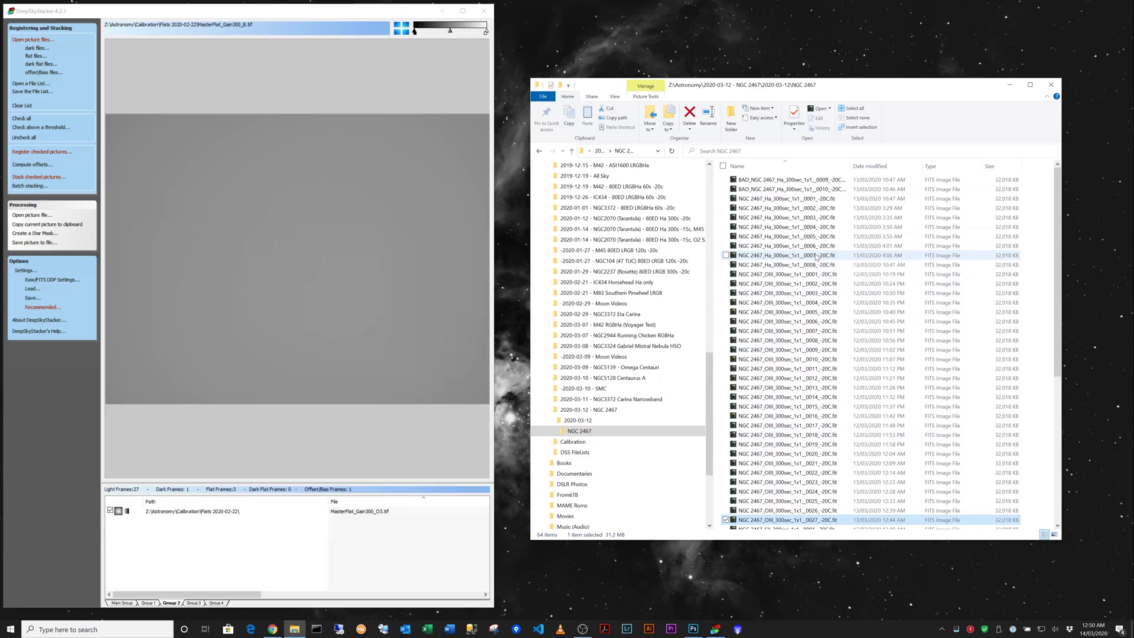
shift+click(780, 276)
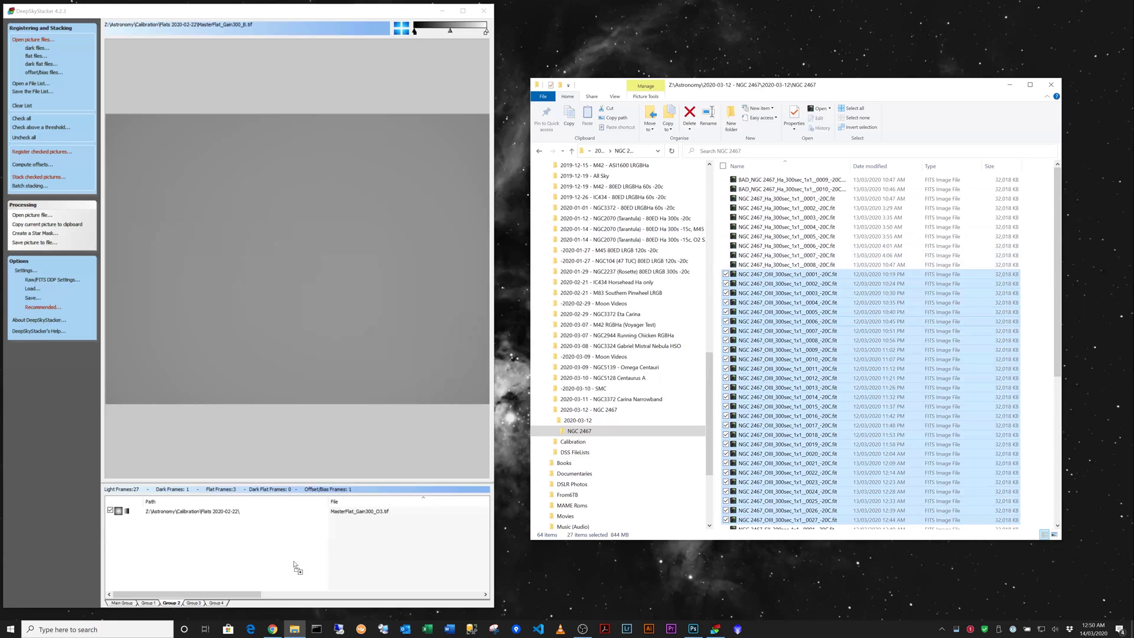
drag(195, 539, 198, 535)
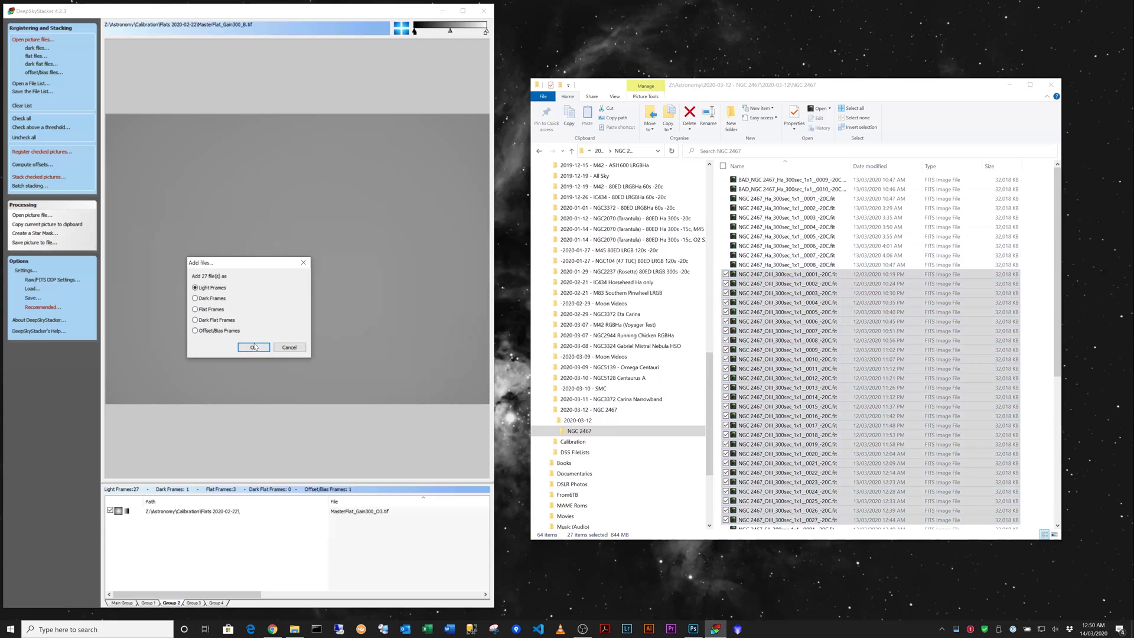
click(253, 347)
- Add NGC 2467 Ha 300sec frames 0001 to 0008 to Group 3 as light frames, leaving out the two BAD_ files
click(194, 603)
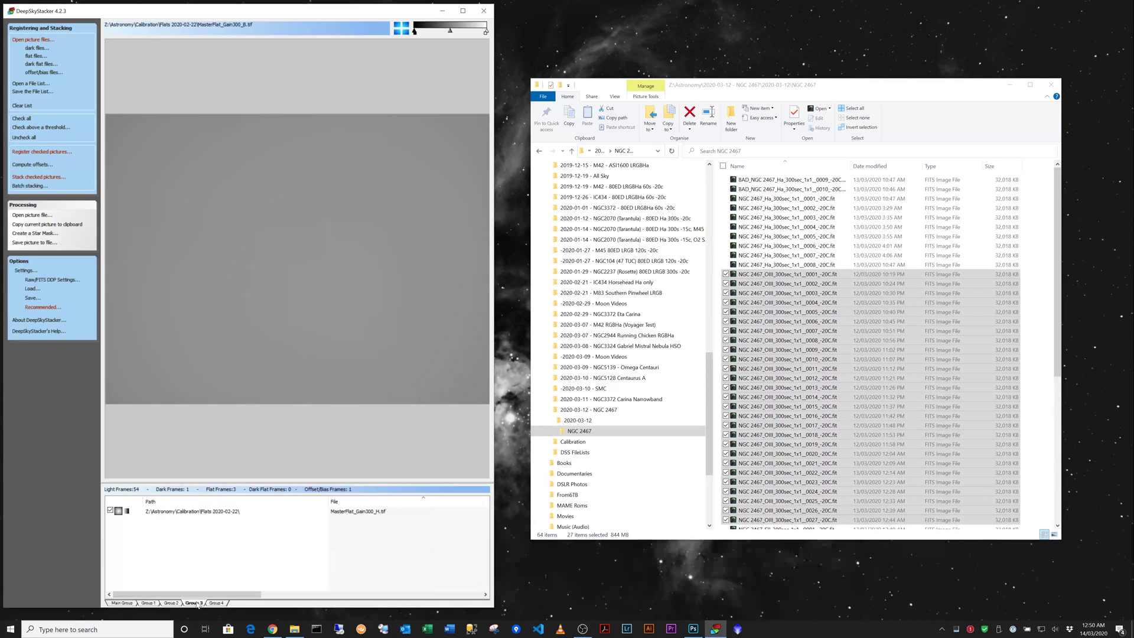
click(776, 265)
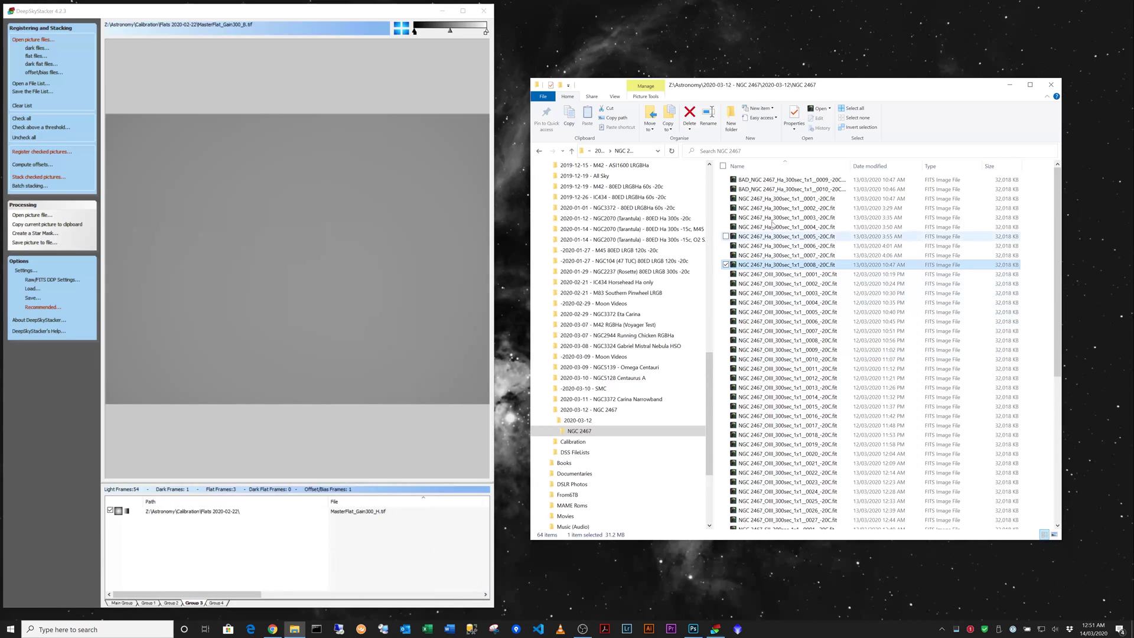
shift+click(772, 199)
drag(793, 242, 212, 559)
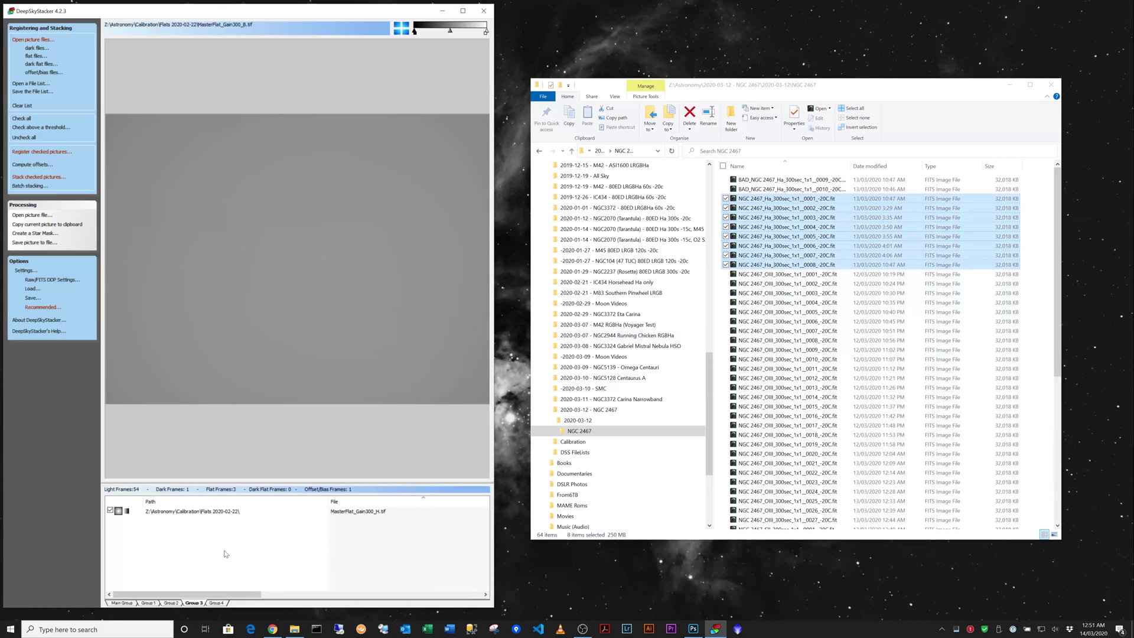
click(254, 348)
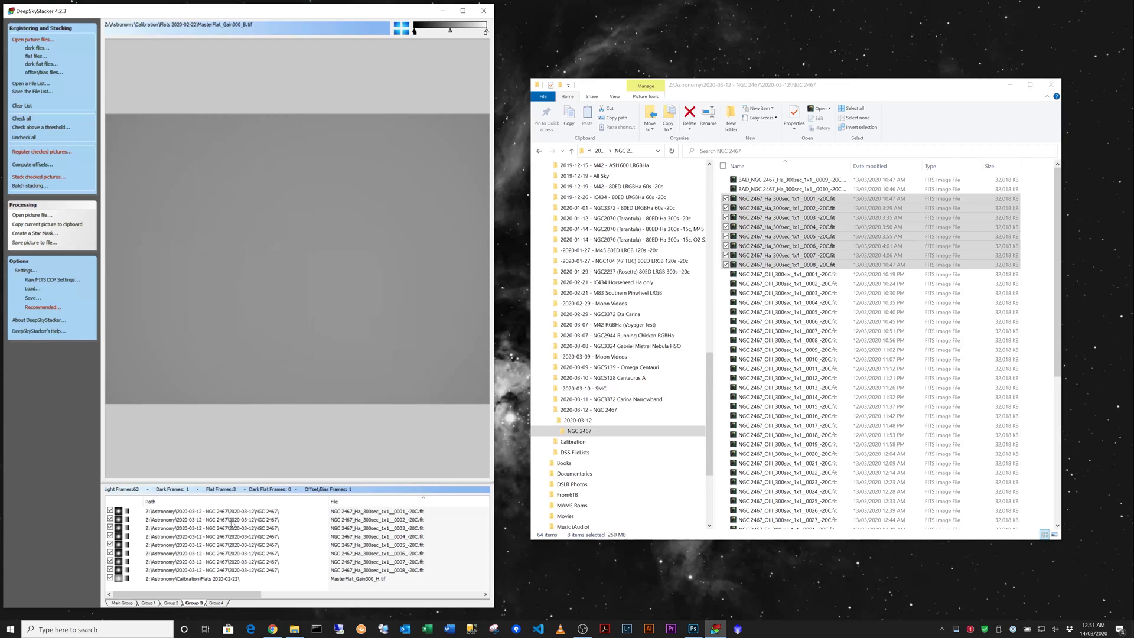
- Preview each Ha light frame in Group 3, from 0008 back to 0001, to inspect image quality and framing
click(199, 571)
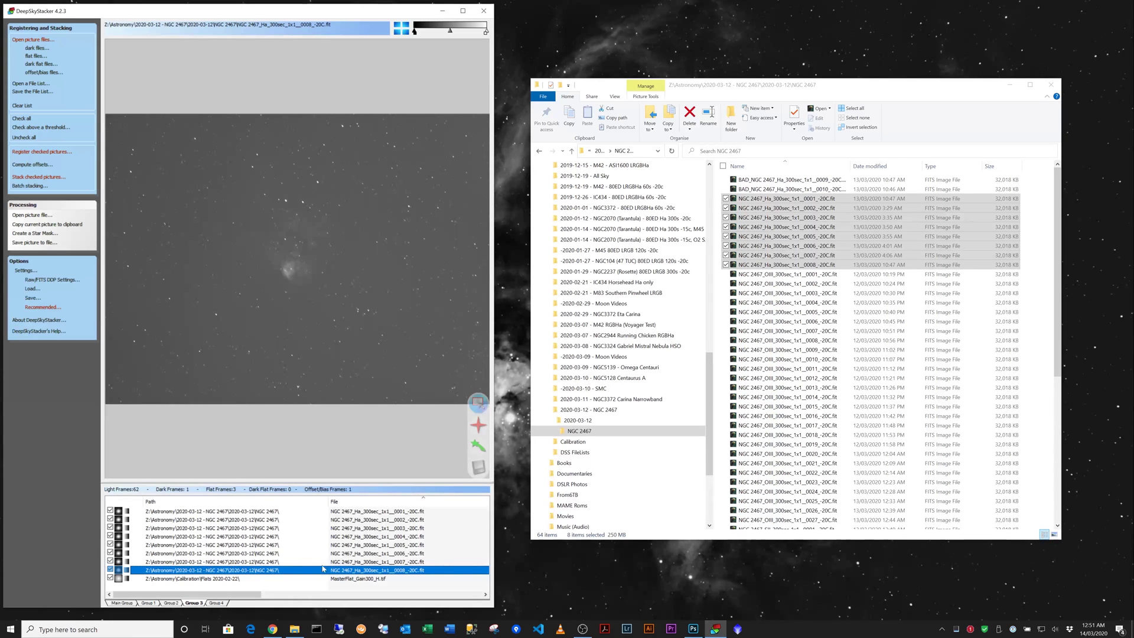
click(400, 563)
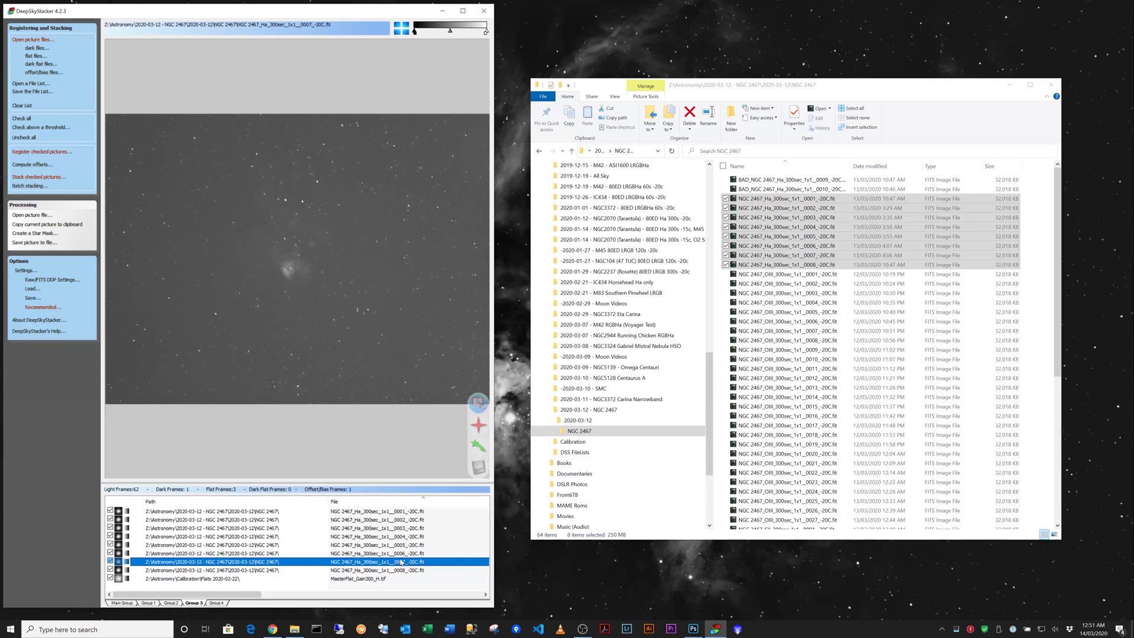
click(400, 554)
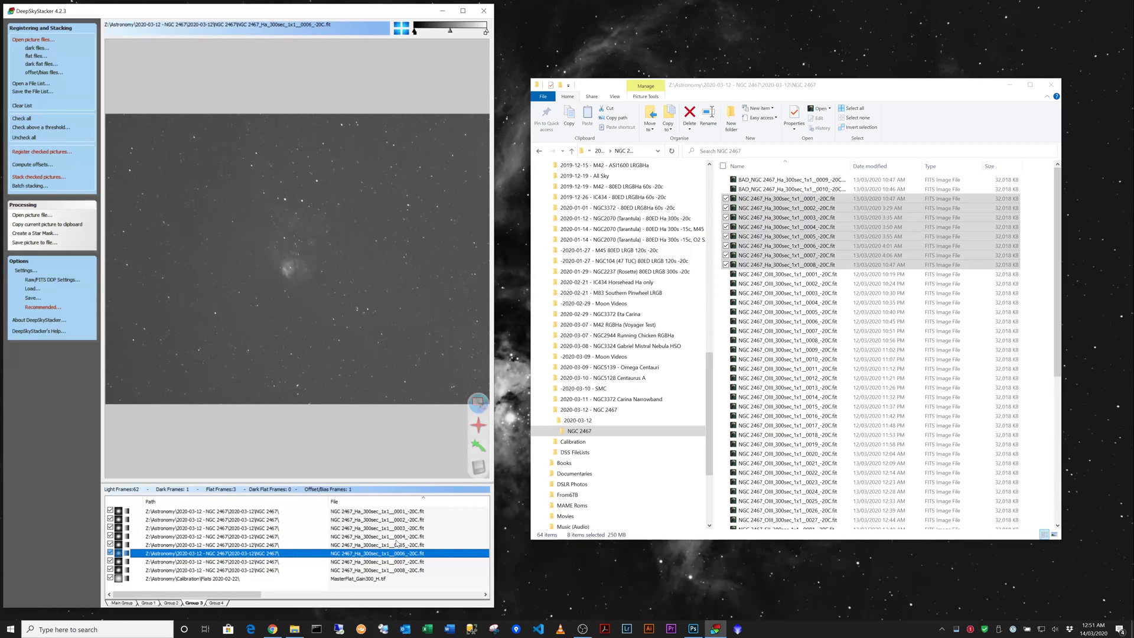
click(376, 545)
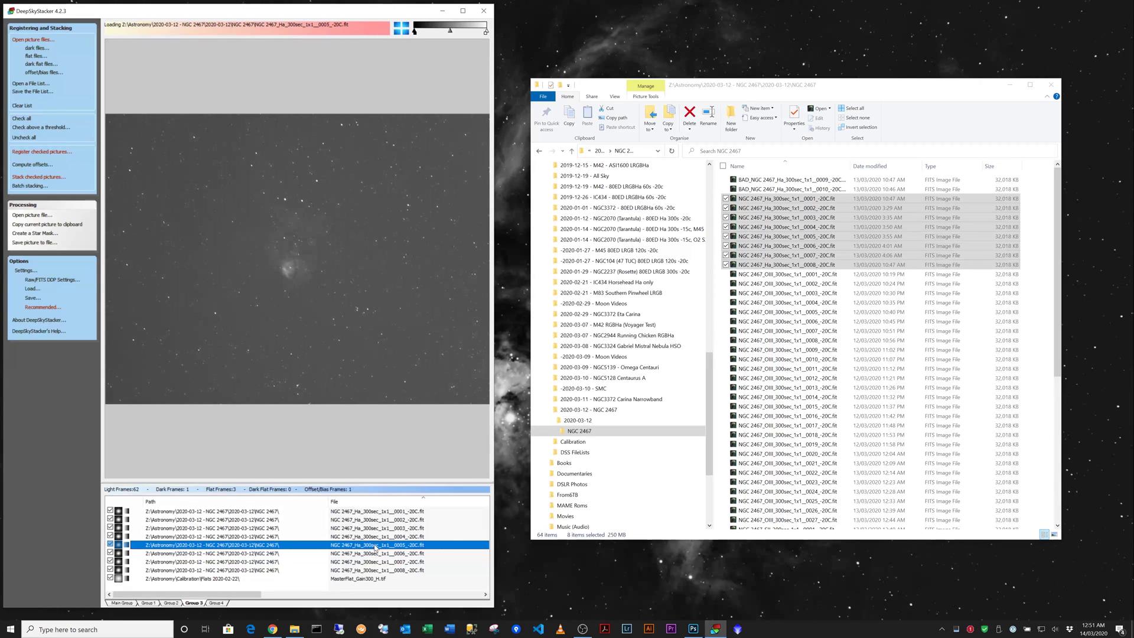
click(363, 537)
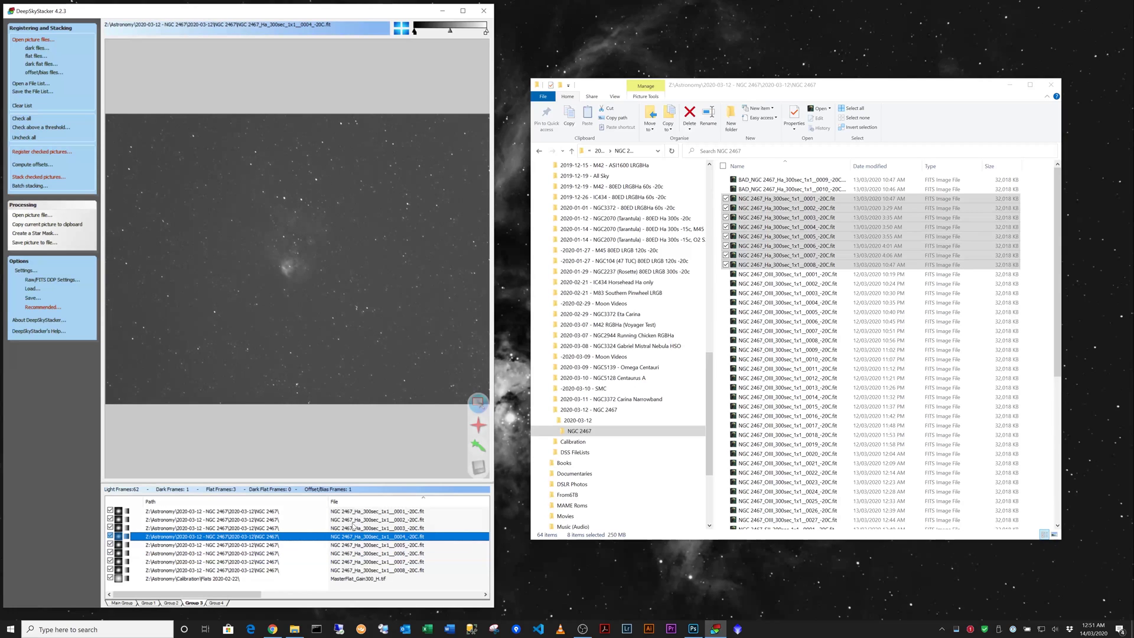
click(353, 528)
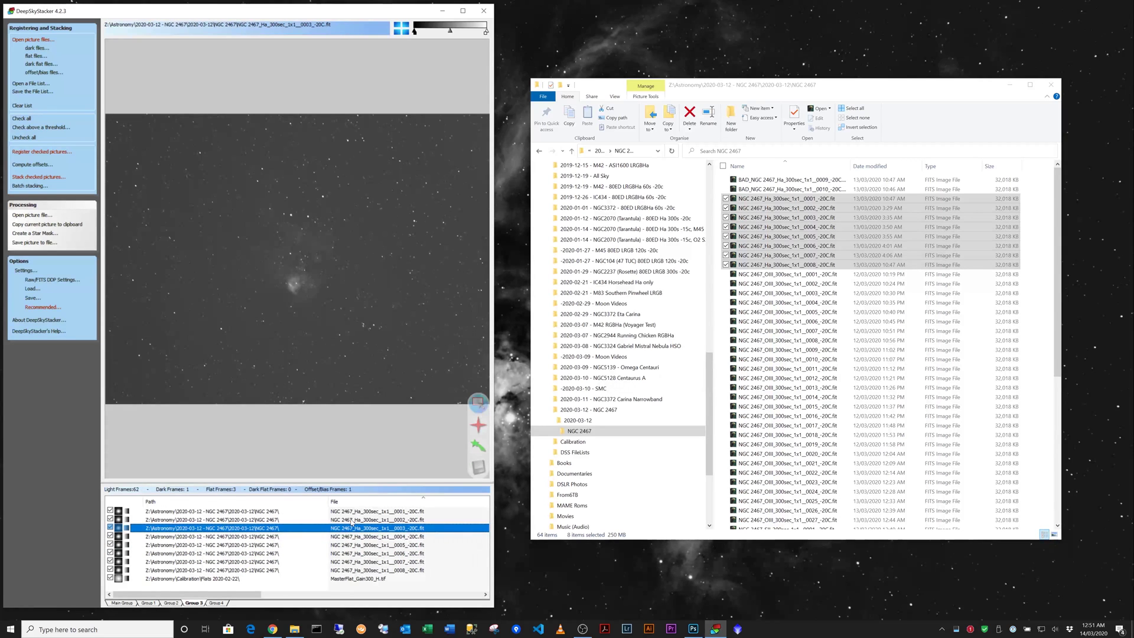
click(352, 522)
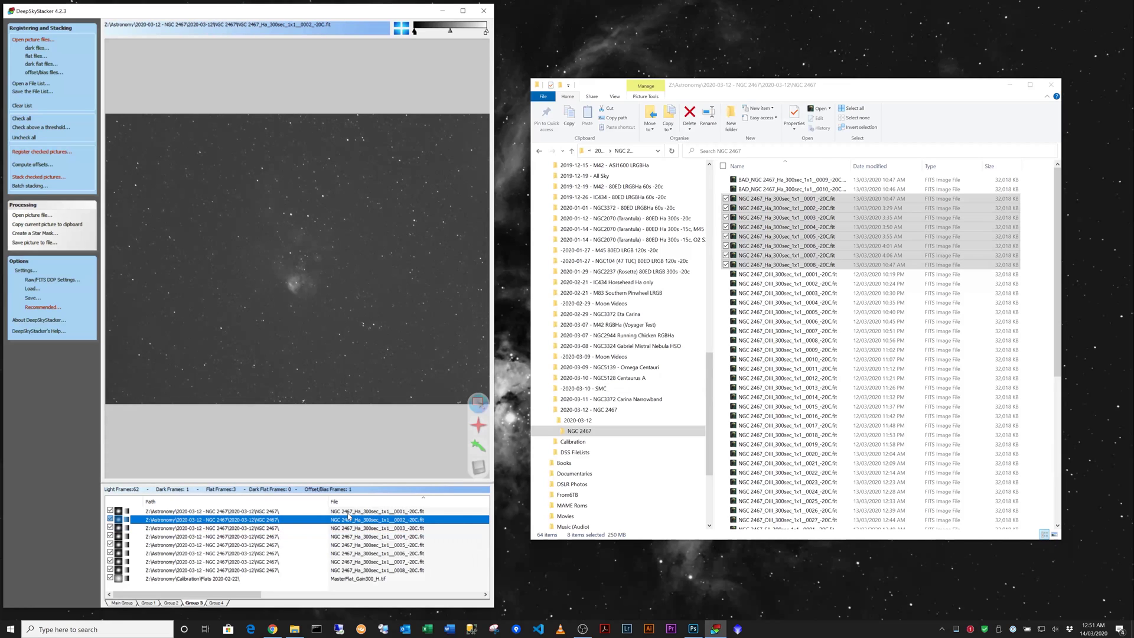
click(348, 513)
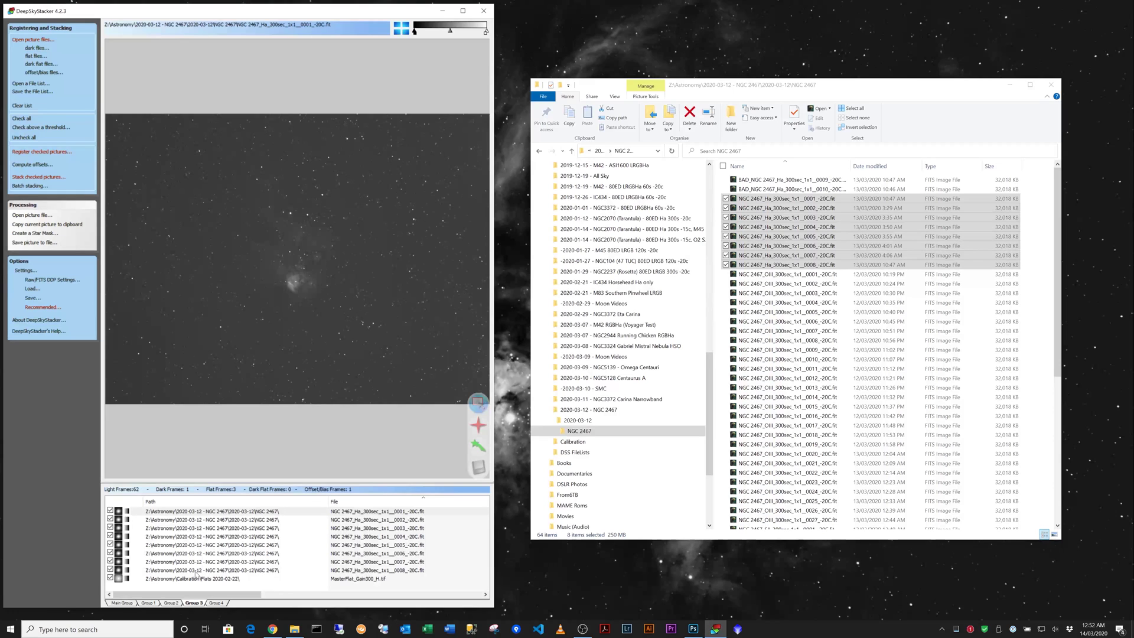
- Preview OIII light frames 0007, 0003, 0001, 0021 and 0025 in Group 2 to inspect their quality
click(172, 603)
click(226, 561)
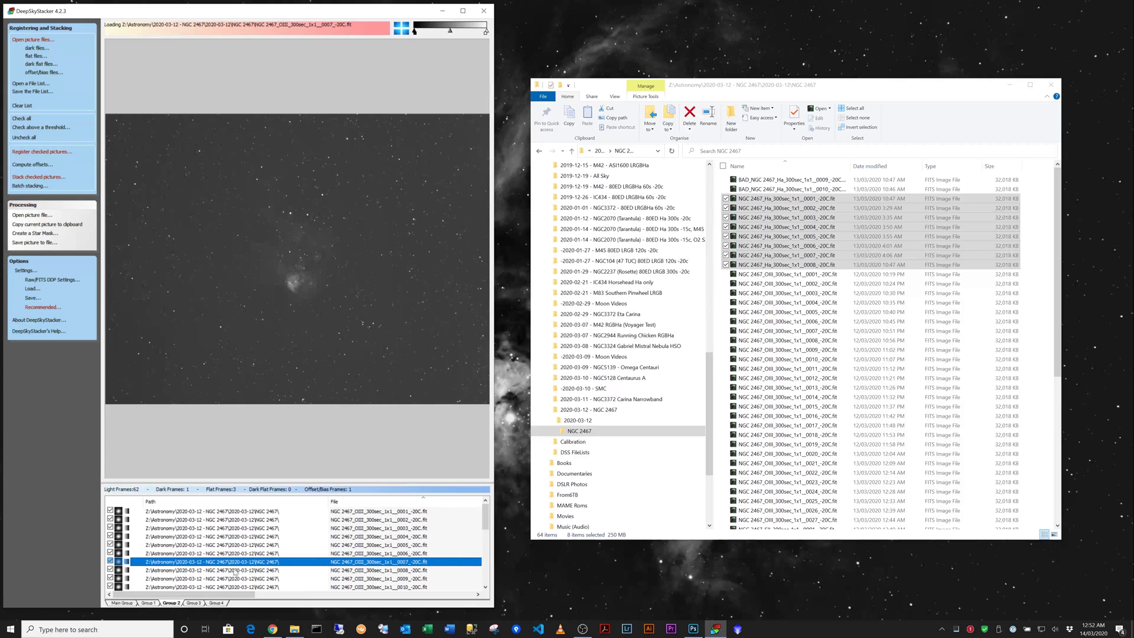
click(241, 528)
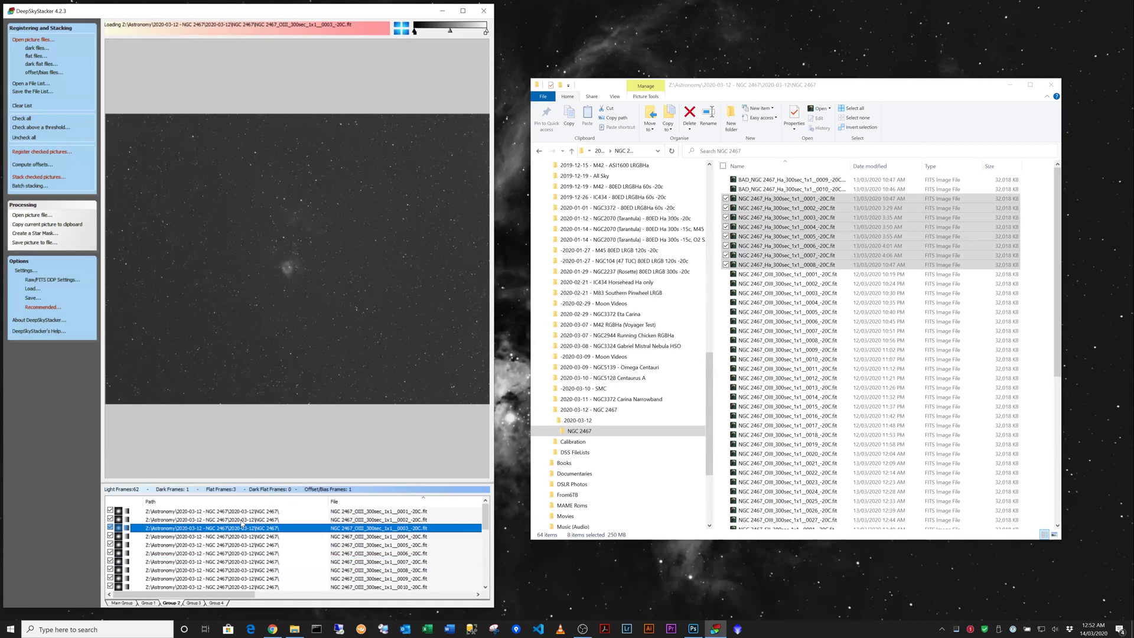
click(245, 511)
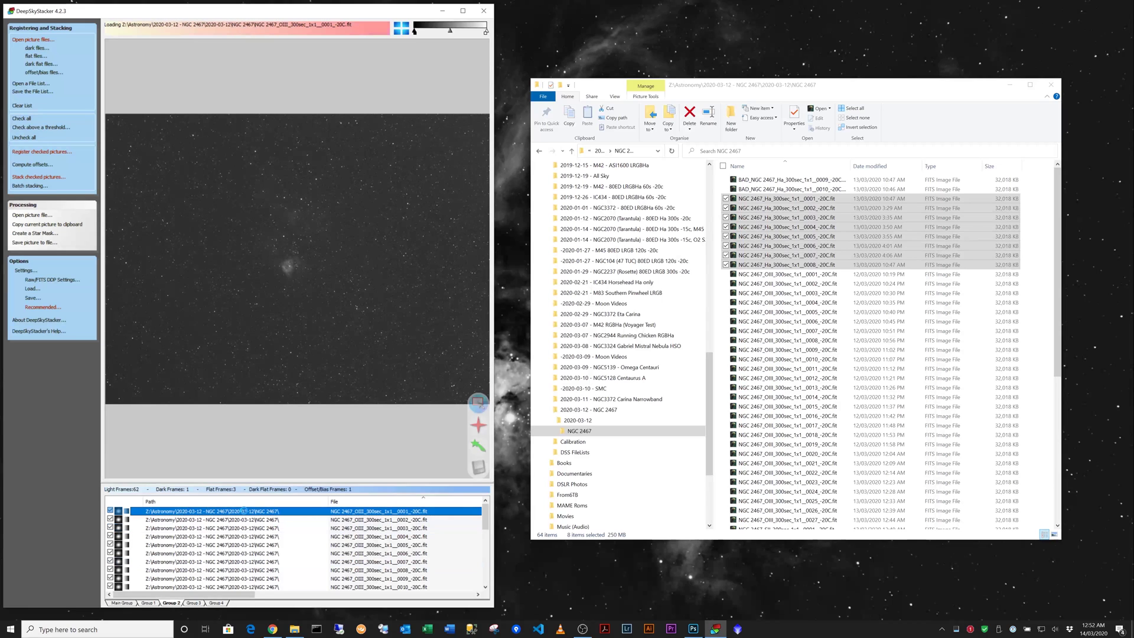
scroll(248, 549, down, 5)
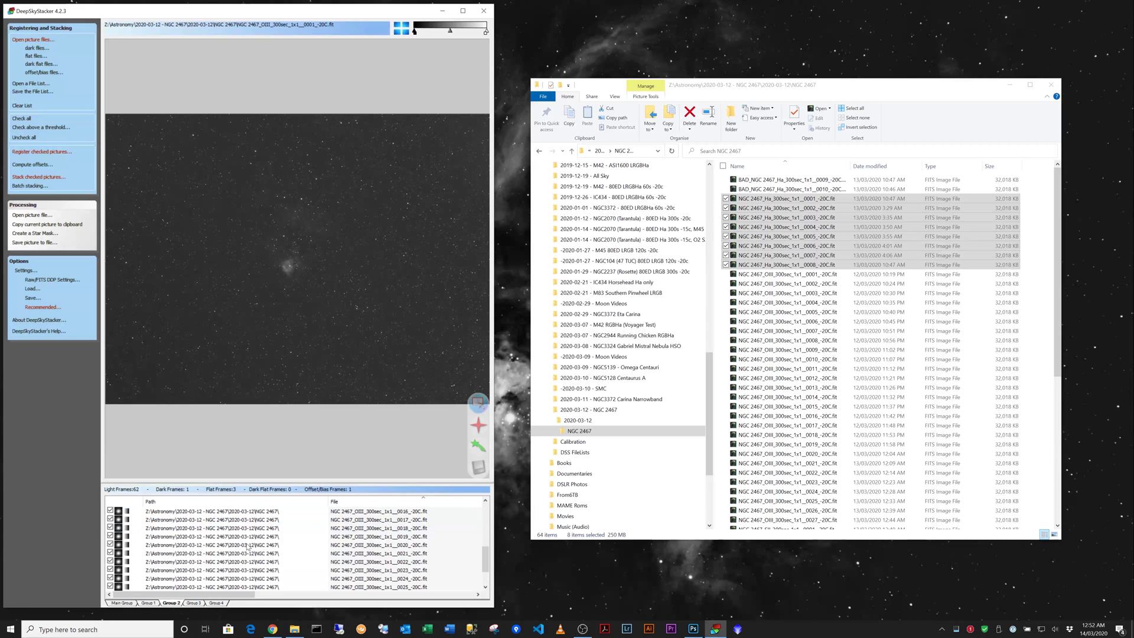
click(244, 553)
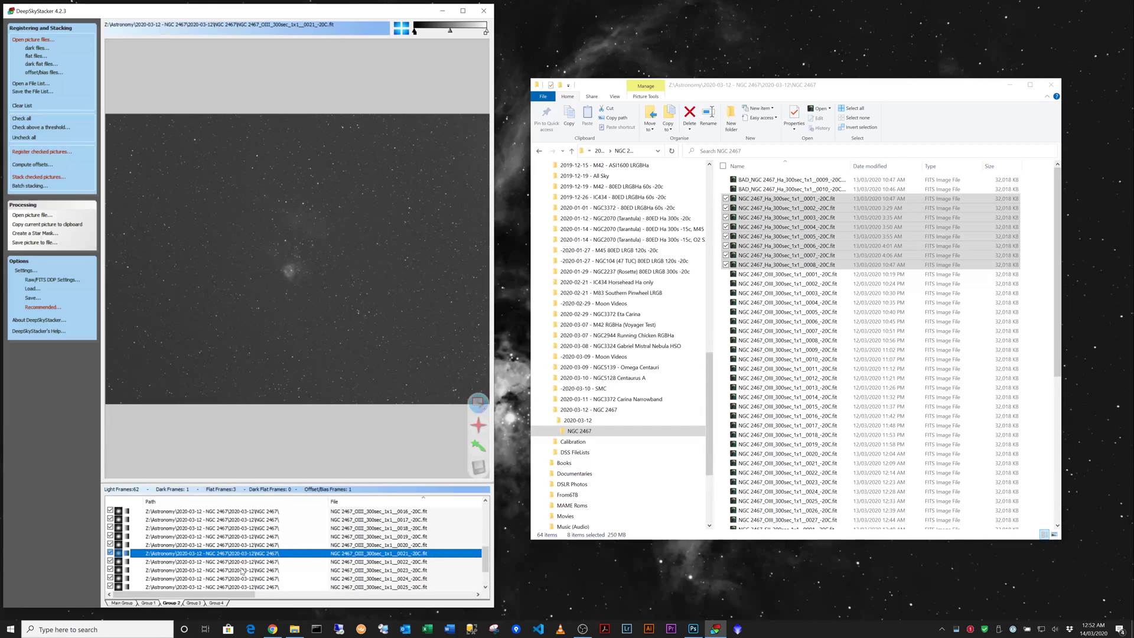
scroll(241, 571, down, 2)
click(245, 554)
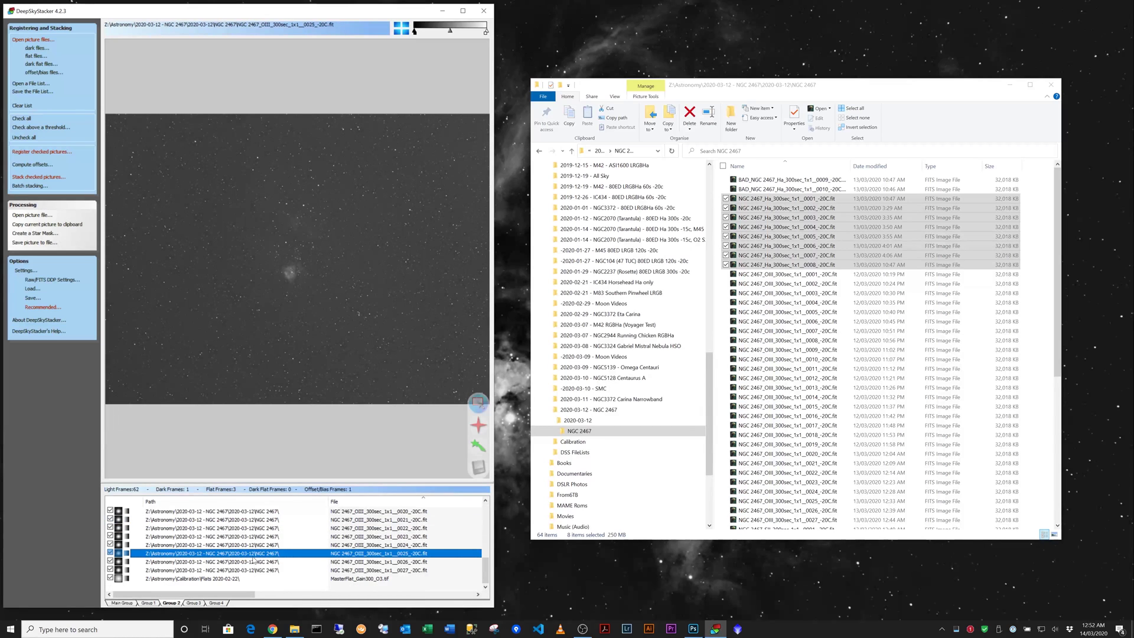
- Preview SII light frames 0004, 0008, 0016, 0019, 0021 and 0027 in Group 1 to inspect their quality
click(148, 604)
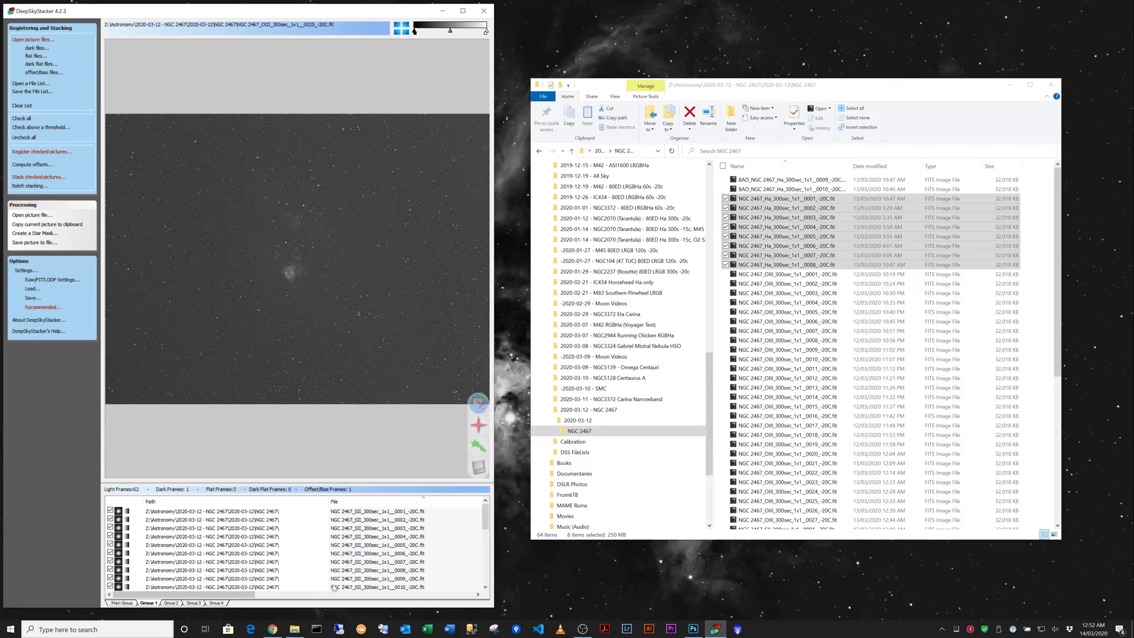
click(235, 537)
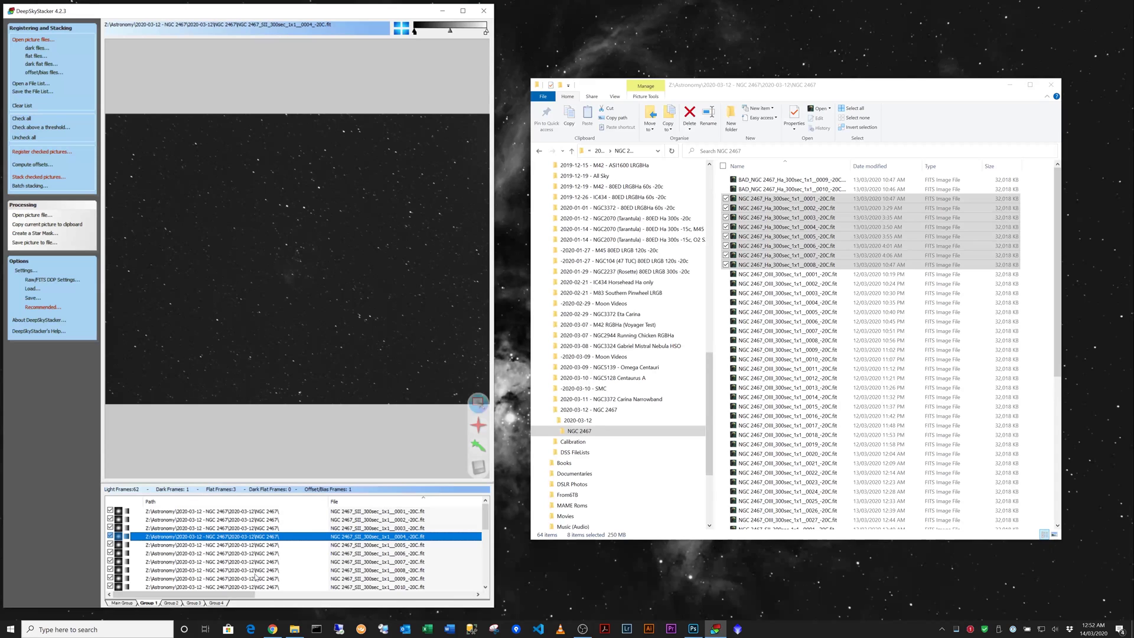
click(272, 571)
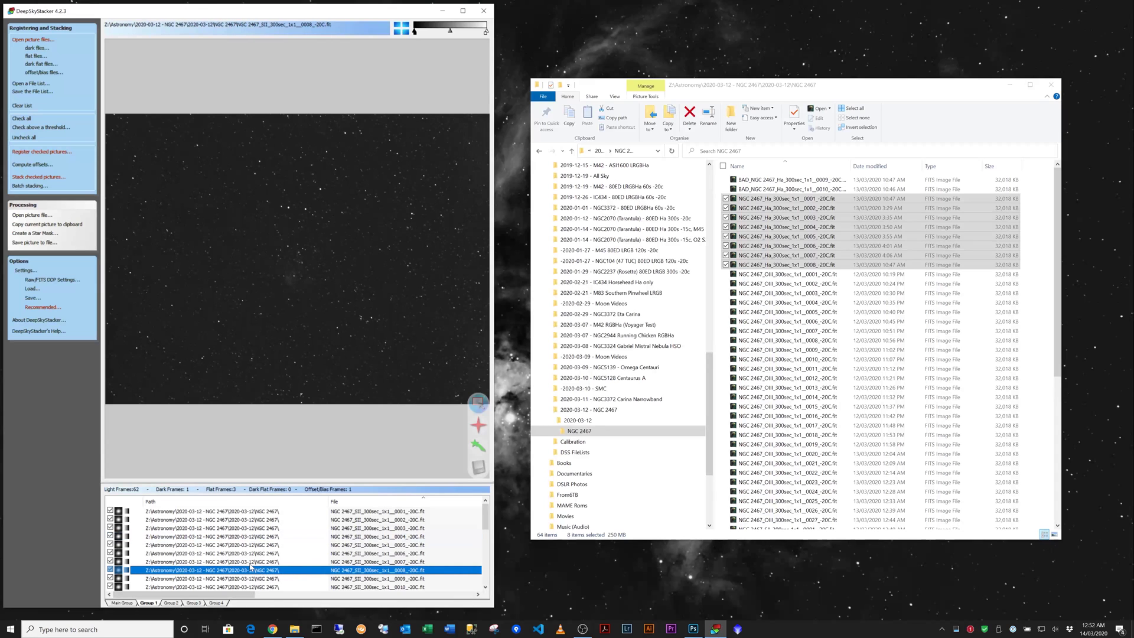
scroll(249, 565, down, 4)
click(243, 537)
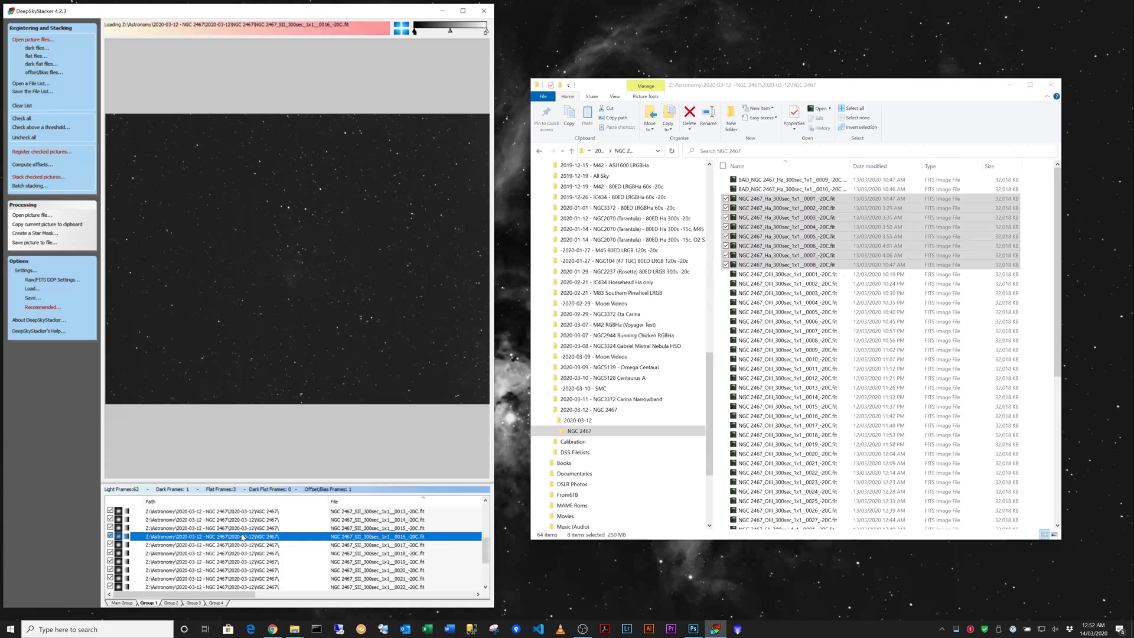
click(253, 562)
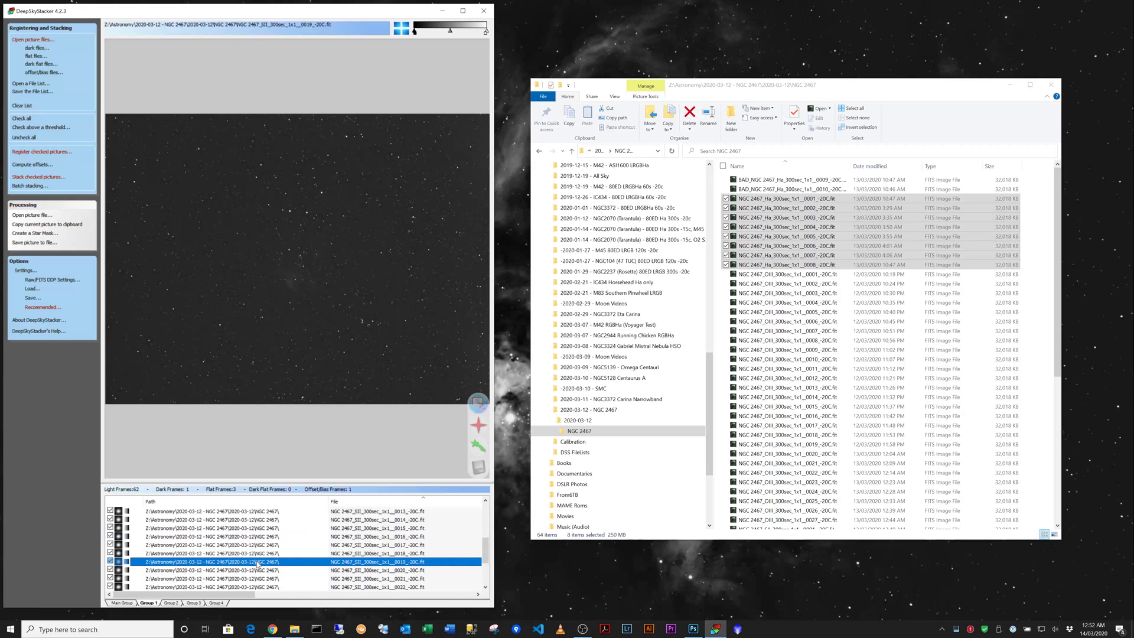
click(248, 579)
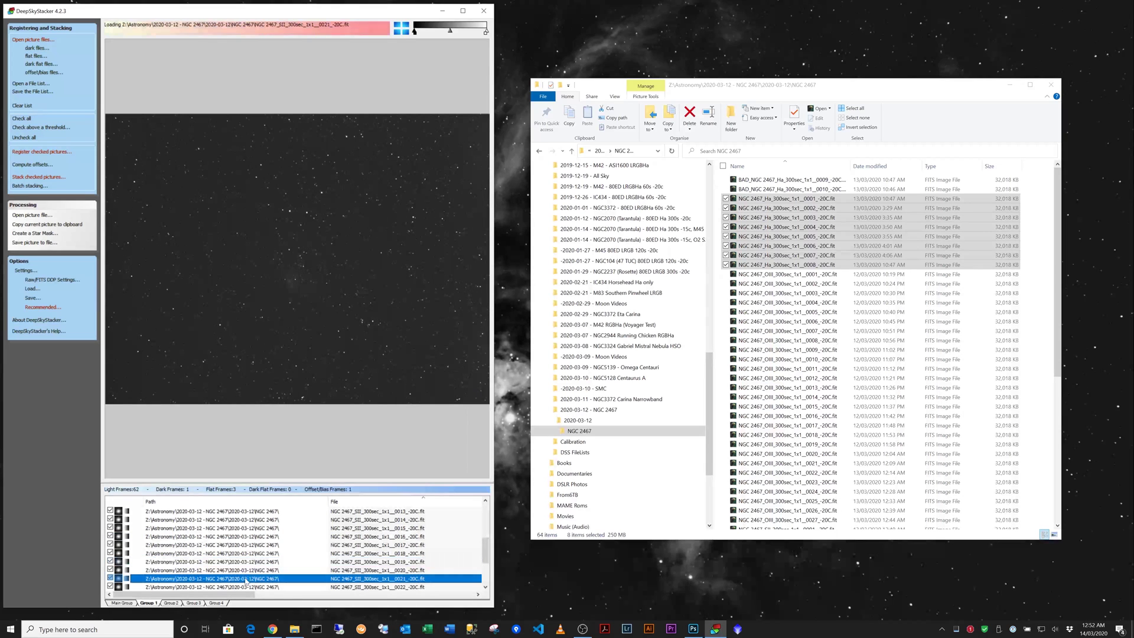
scroll(268, 551, down, 3)
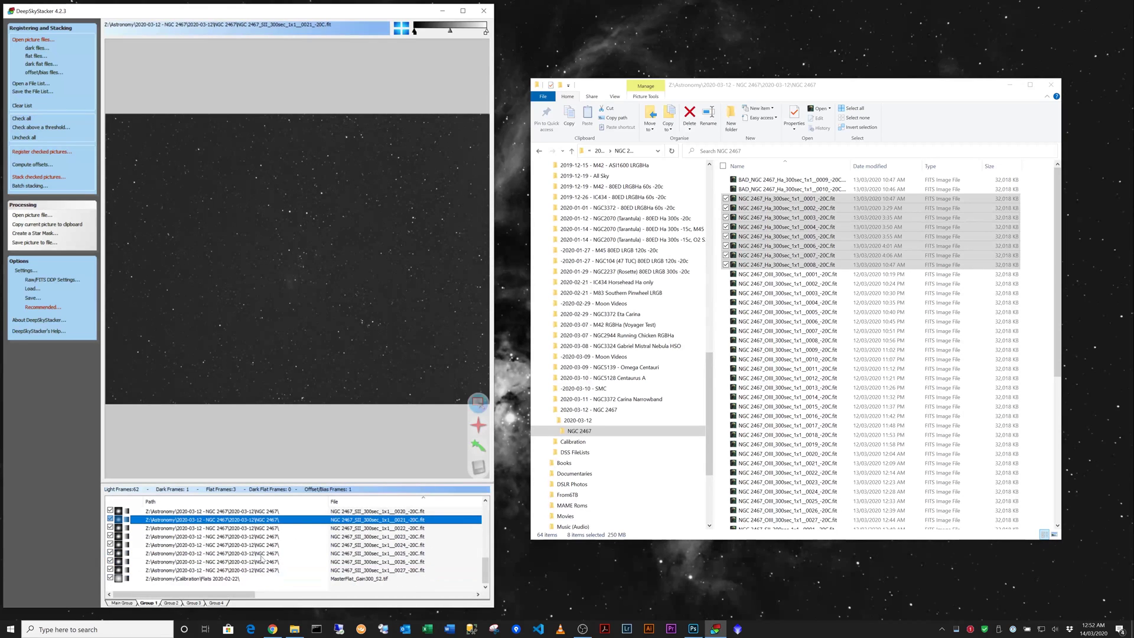
click(258, 571)
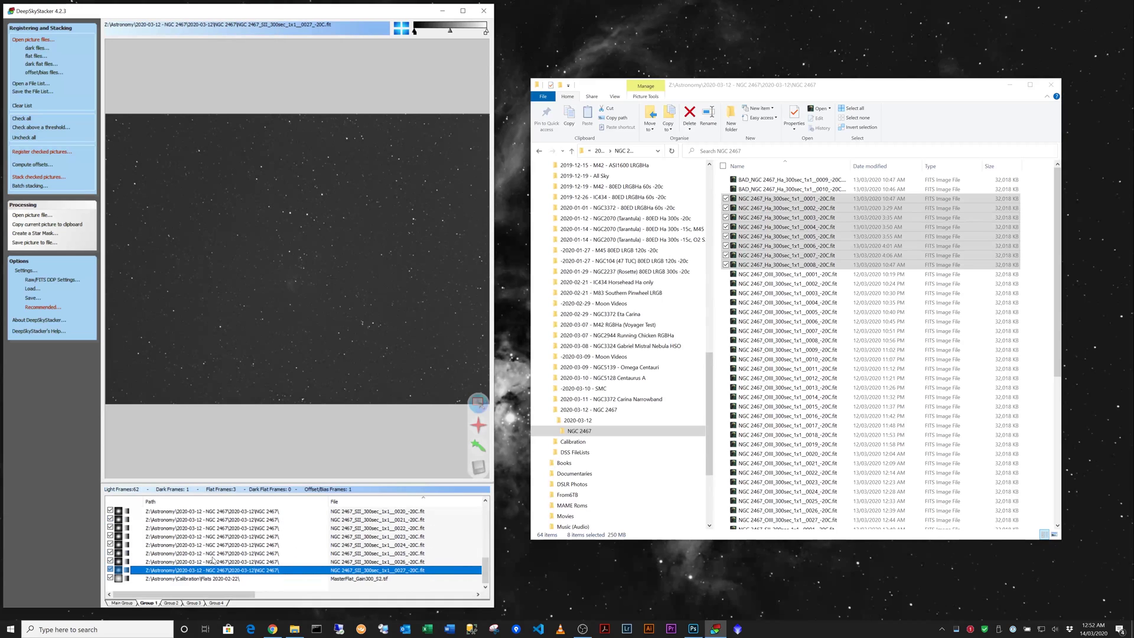
- Review the file lists of the Main Group and Groups 1 to 4 to check how the frames are distributed
click(122, 603)
click(148, 602)
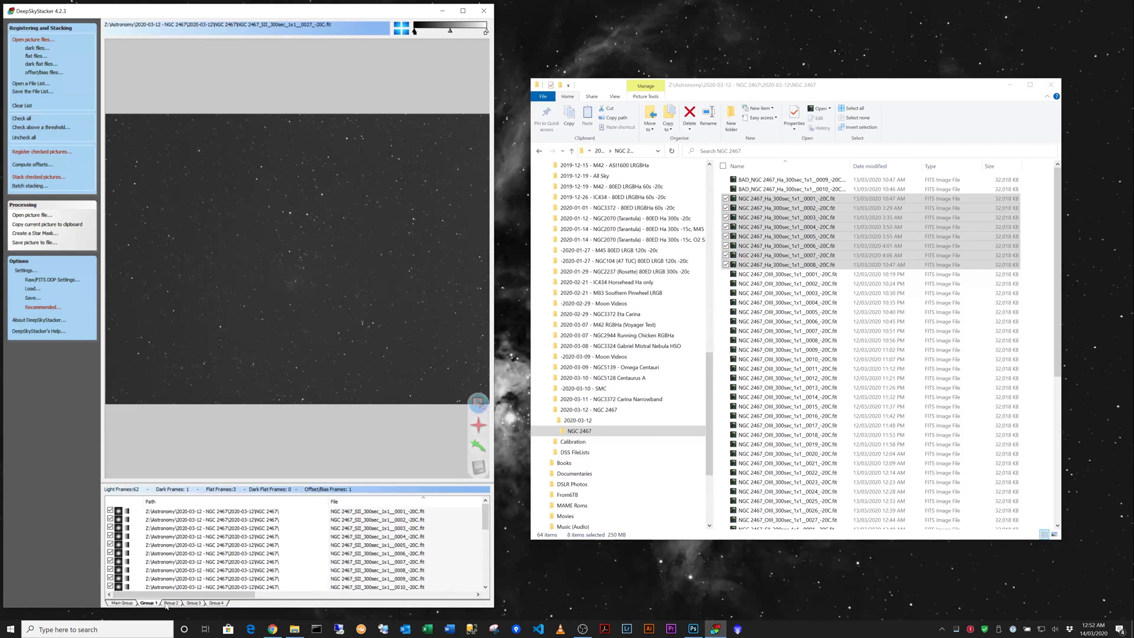
click(171, 603)
click(195, 603)
click(218, 604)
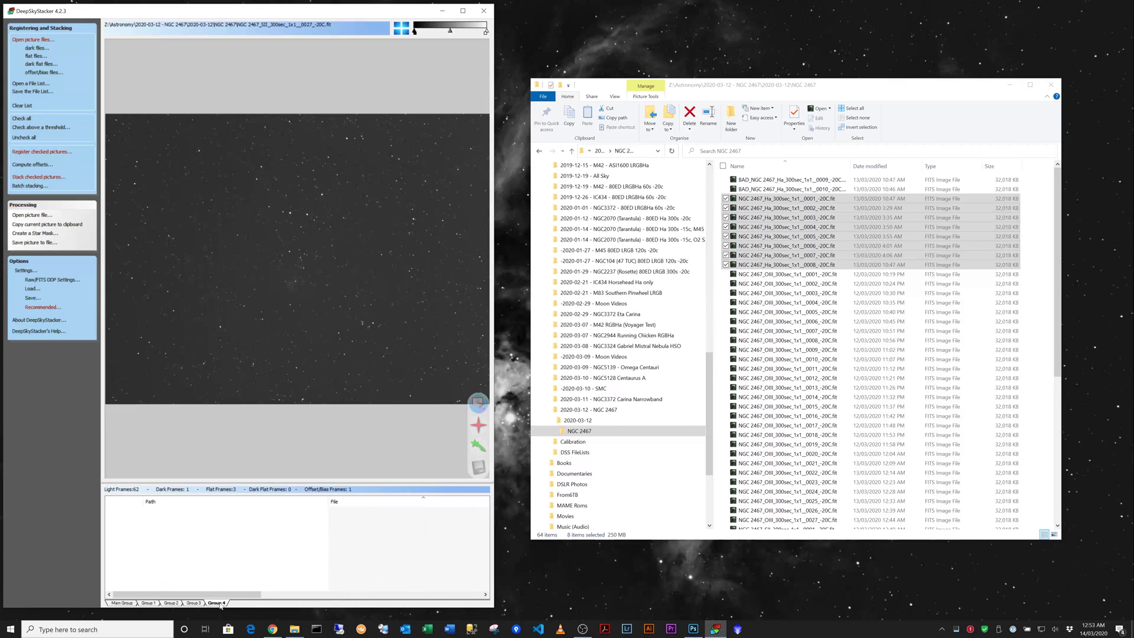
- Set Ha frame 0003 in Group 3 as the reference frame, after previewing frames 0004 and 0003
click(194, 603)
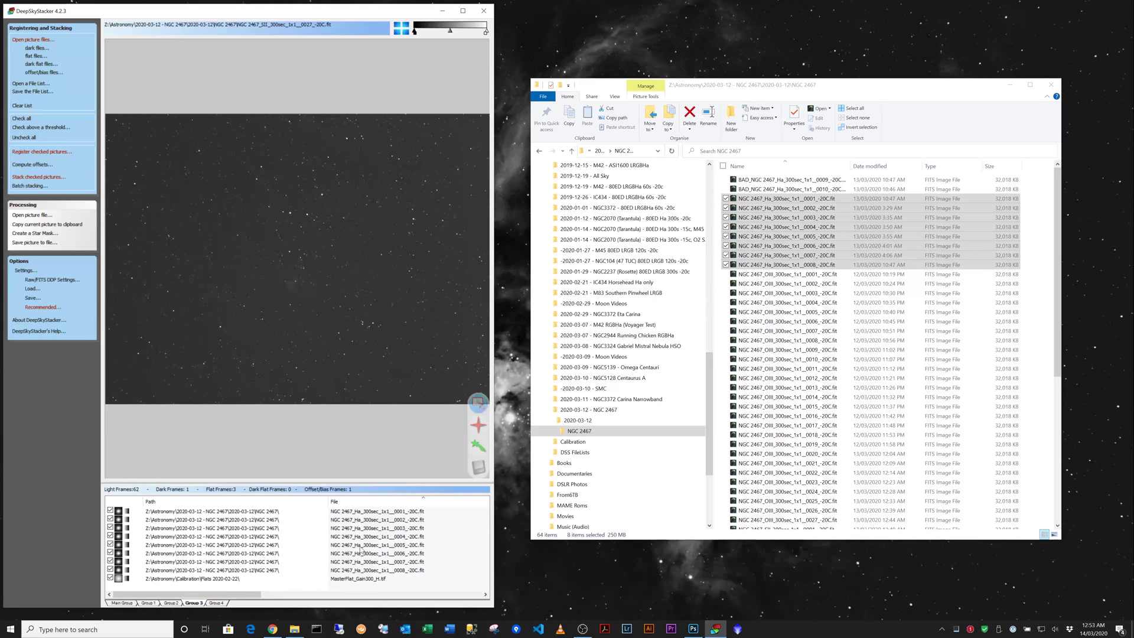
click(231, 536)
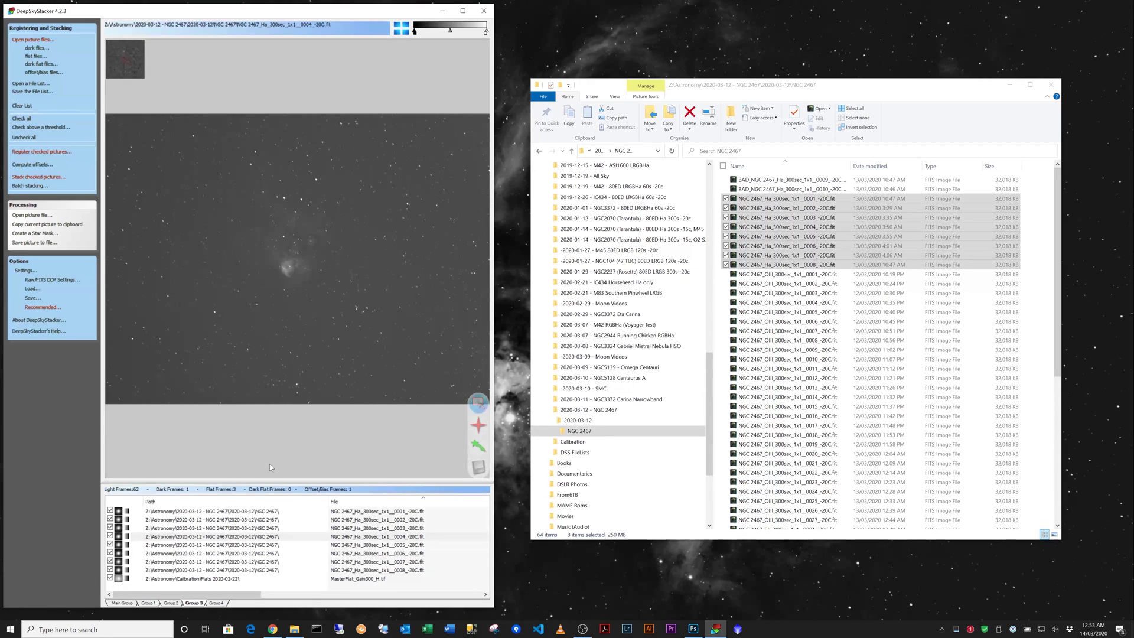
click(256, 528)
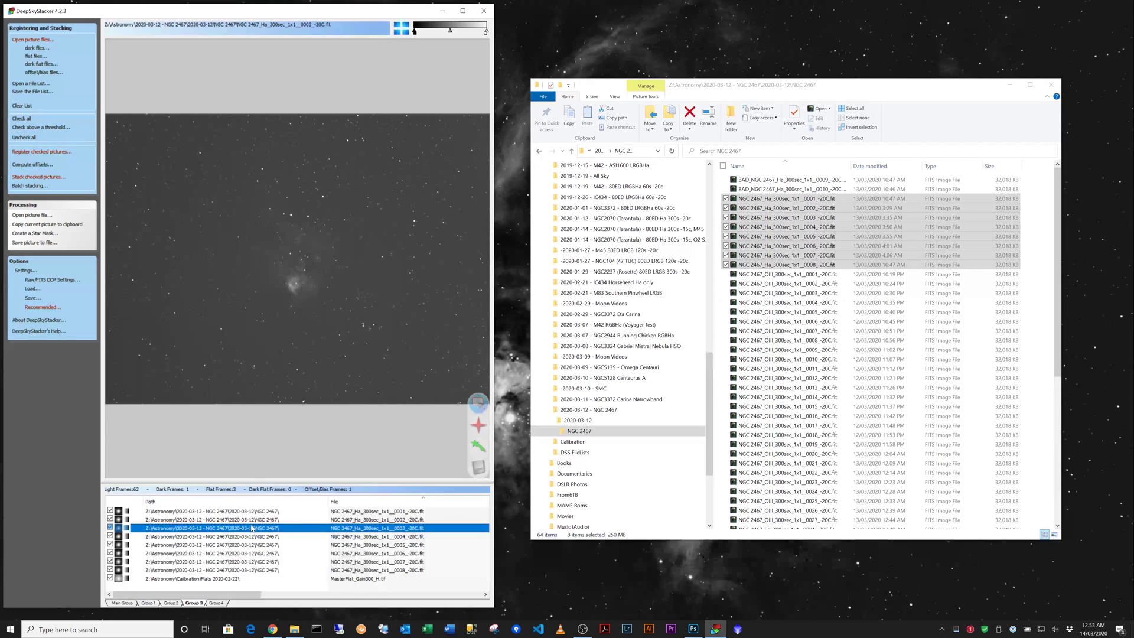
right_click(251, 529)
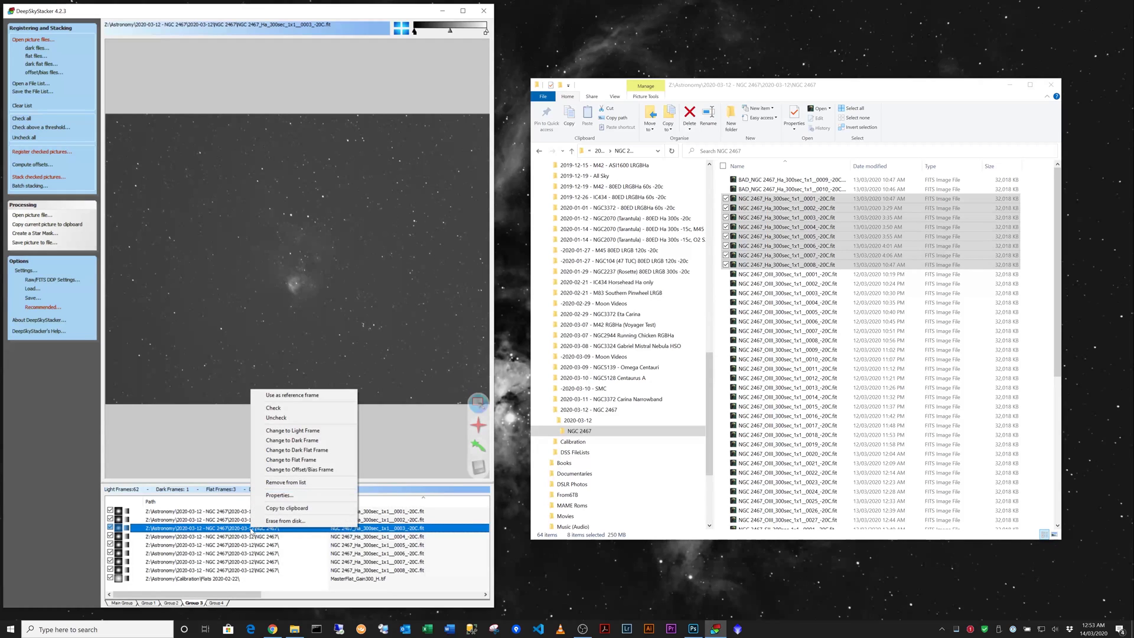
click(285, 398)
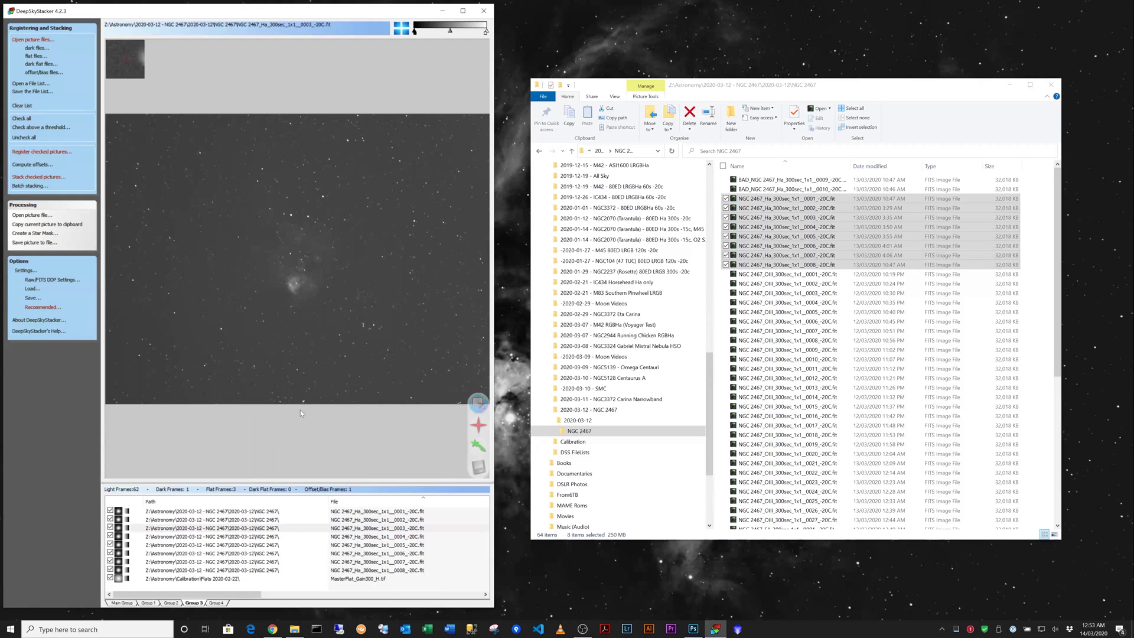
- Save the file list in the DSS FileLists folder as "2020-03-12 - NGC2467"
click(28, 94)
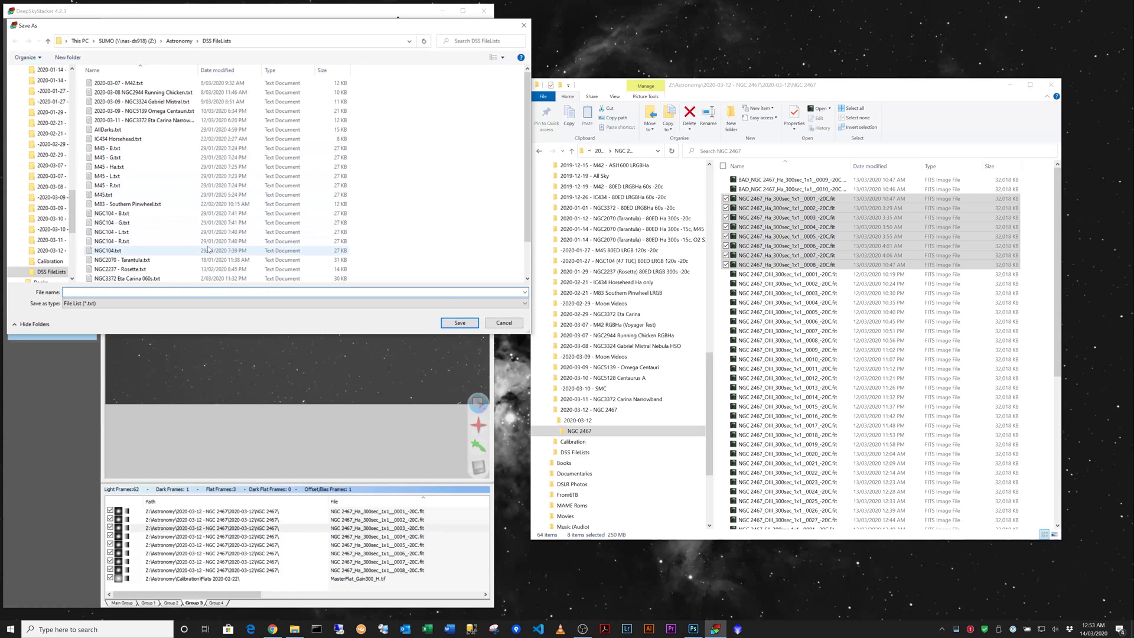
text(N)
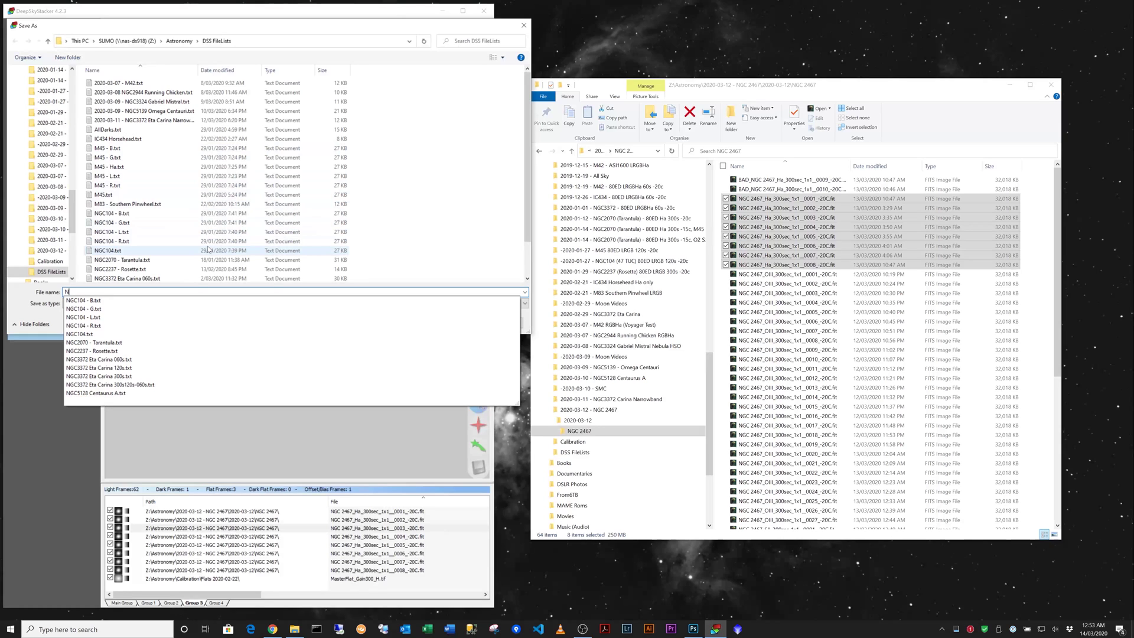
key(BackSpace)
text(2020-03)
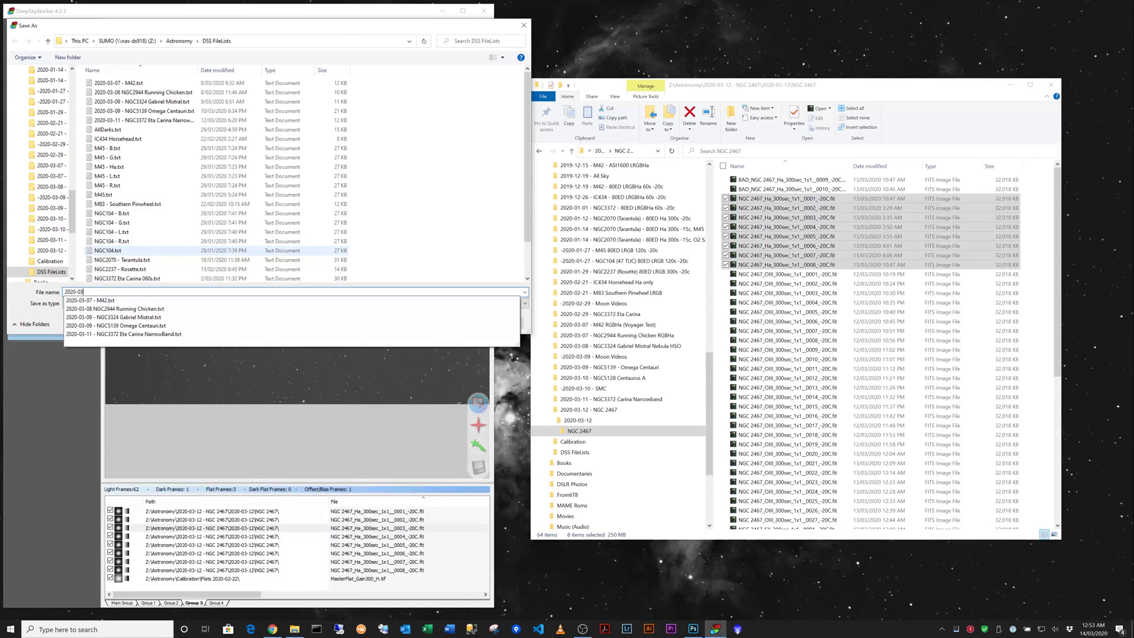
text(-12)
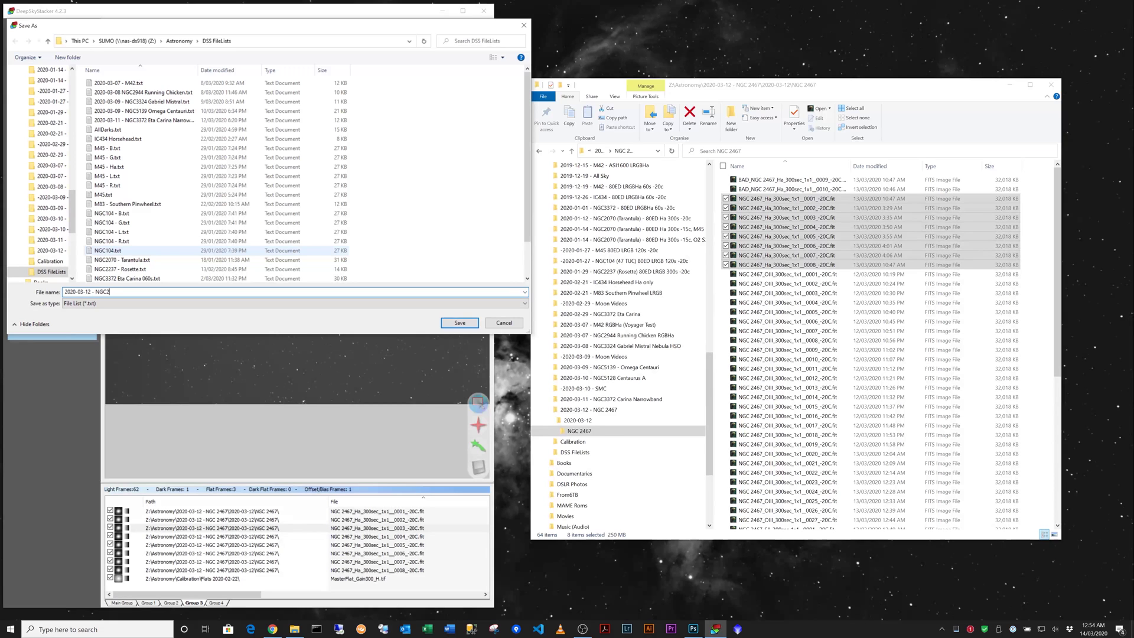
text(- NGC2467)
key(Return)
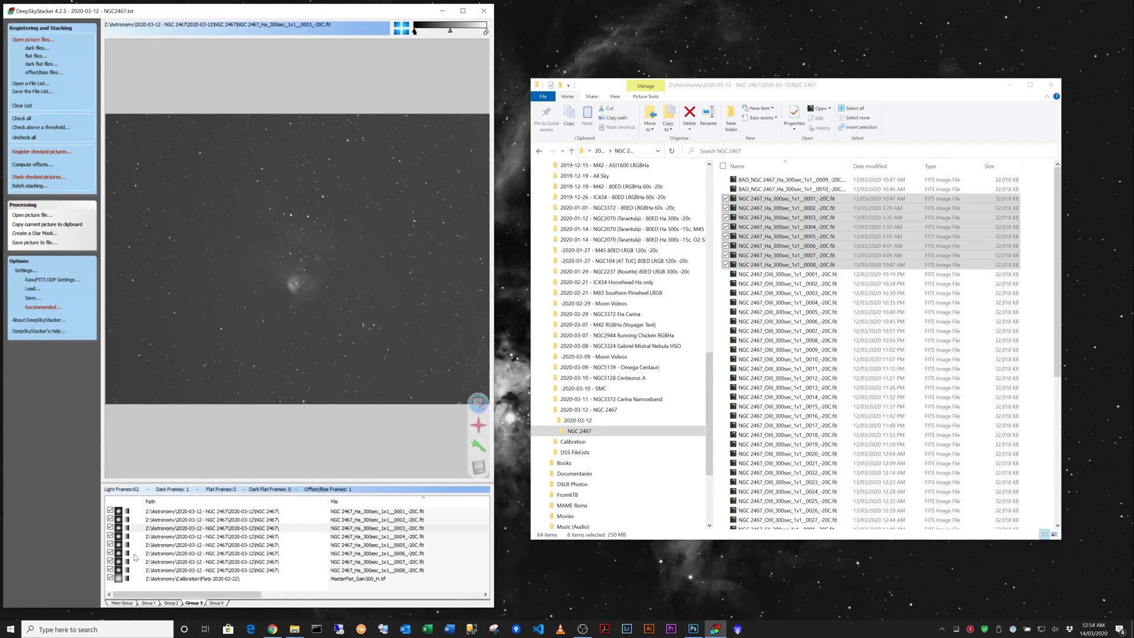
- Check the Group 2 and Group 3 lists and register the checked pictures, including already registered ones, with automatic hot pixel detection
click(148, 603)
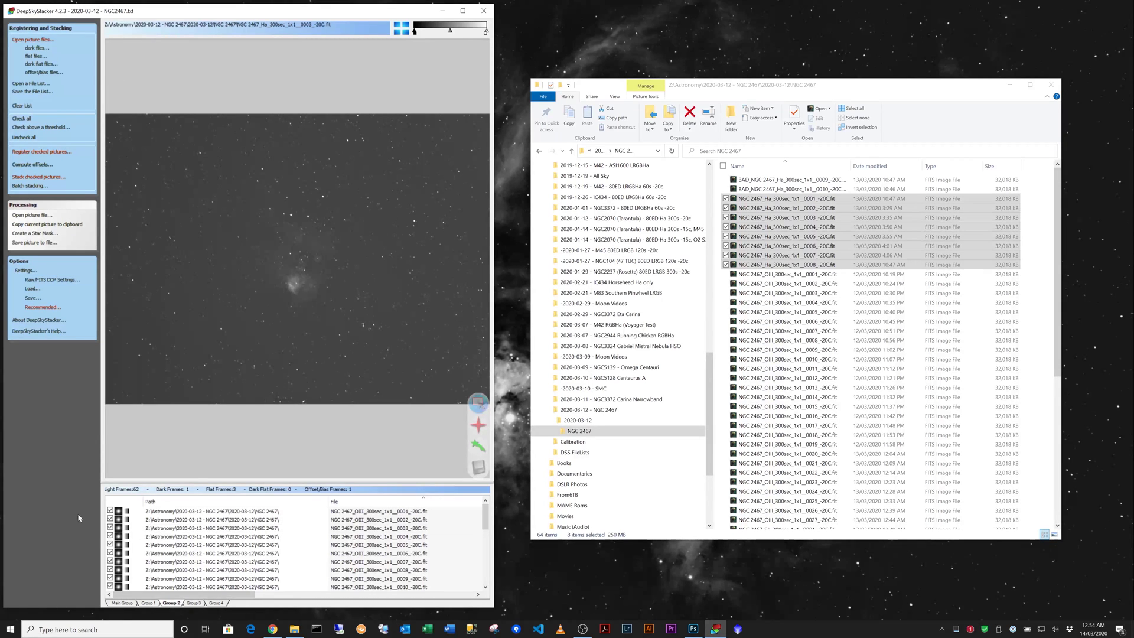
click(187, 603)
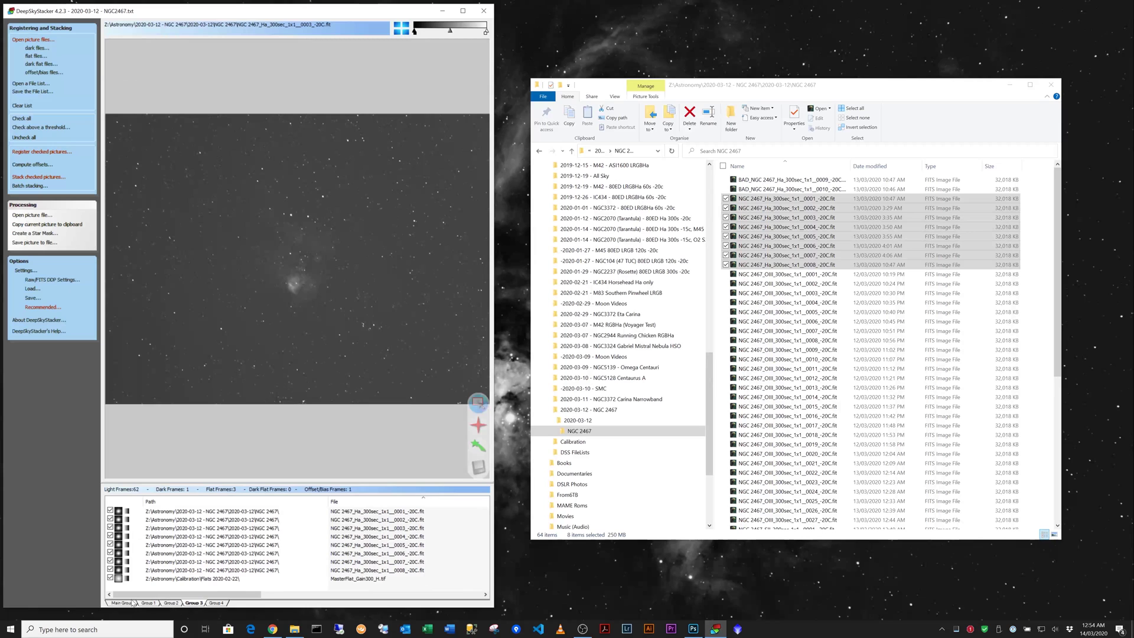
click(36, 152)
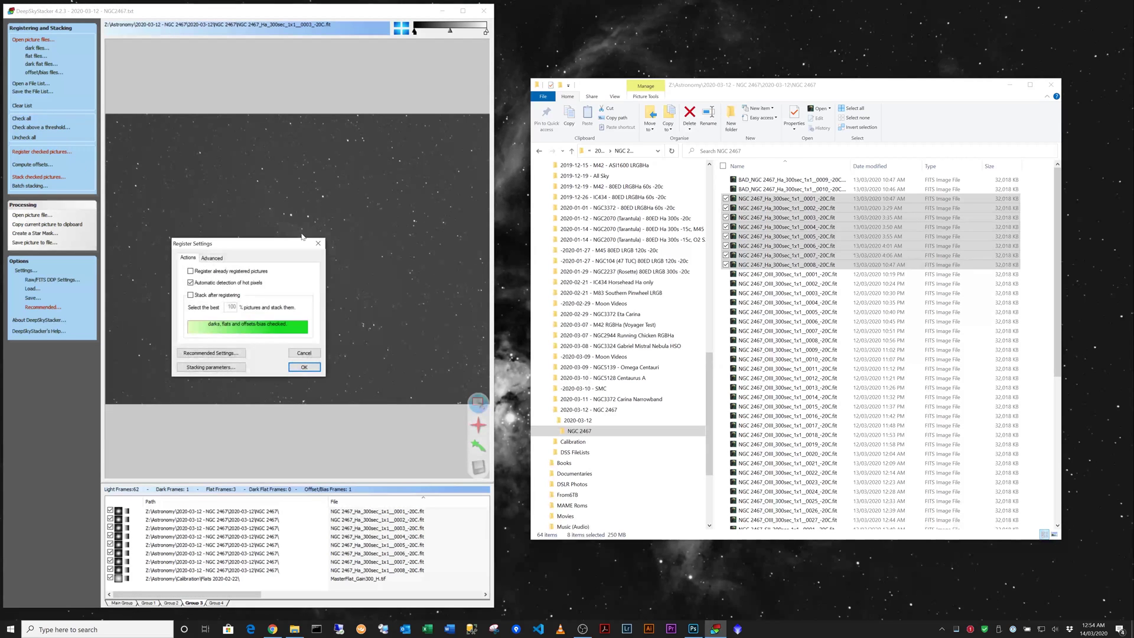
click(191, 272)
click(304, 367)
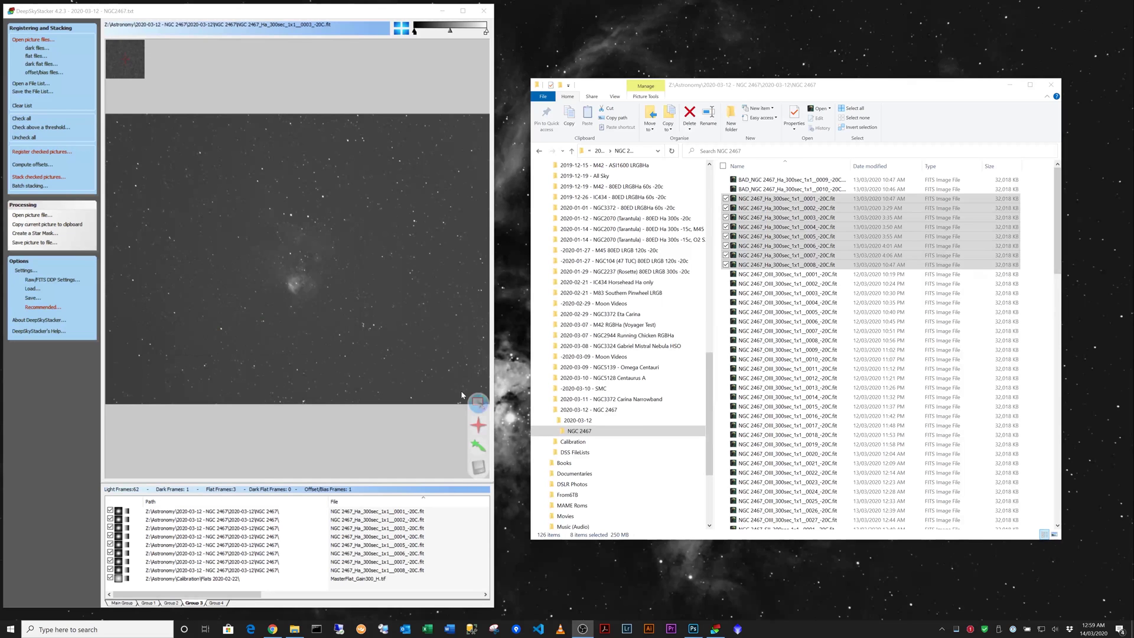
- Maximize the DeepSkyStacker window, show Group 1 and enlarge the file list area to fit more frames
click(463, 11)
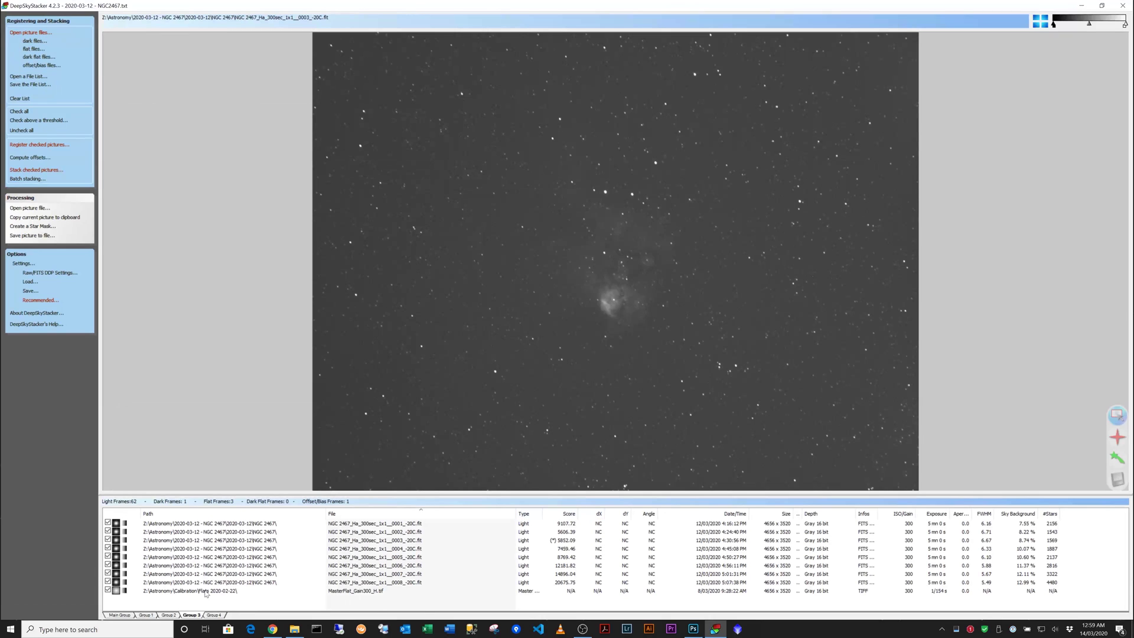
click(145, 615)
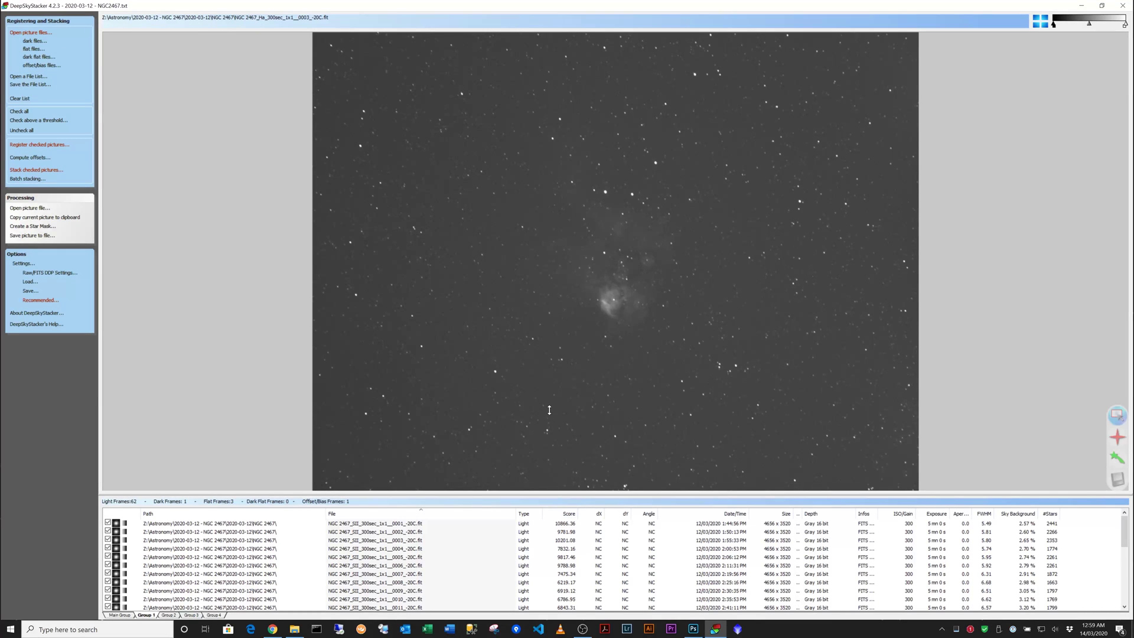
drag(550, 409, 548, 411)
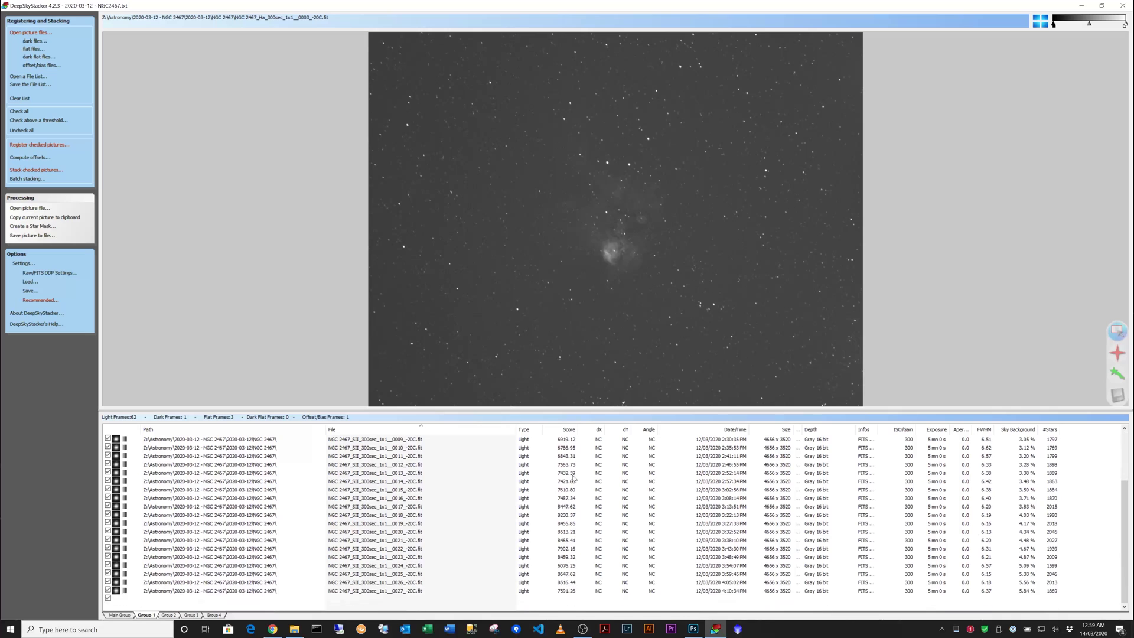
- Compare the registration scores in Group 1 while previewing SII frames 0001, 0003 and 0027
scroll(573, 482, down, 1)
scroll(572, 481, down, 2)
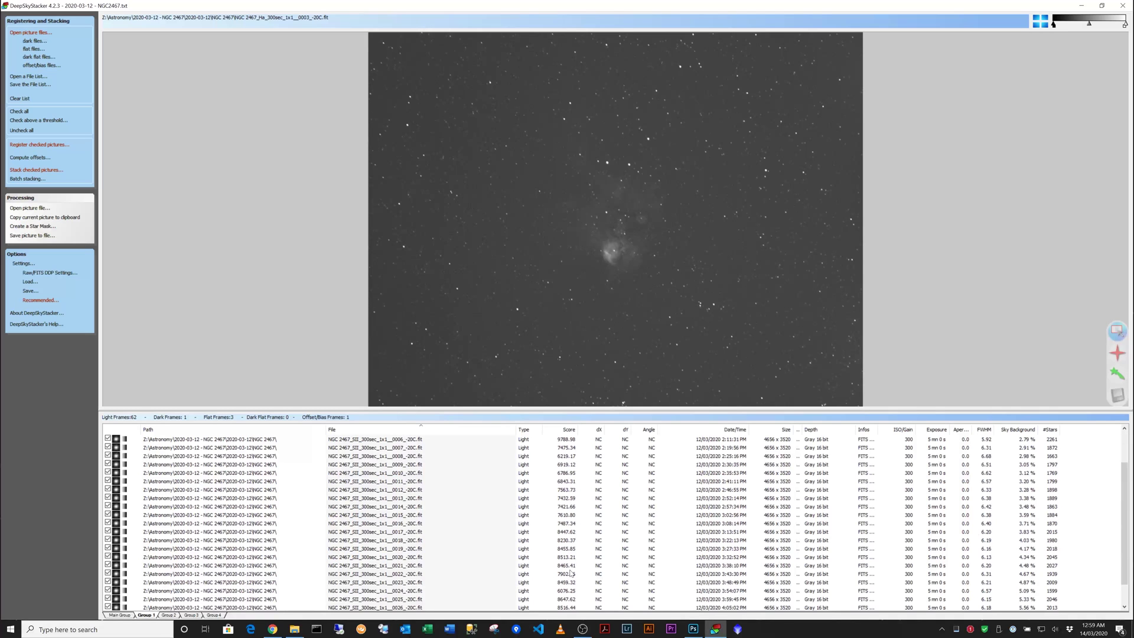
scroll(572, 568, up, 3)
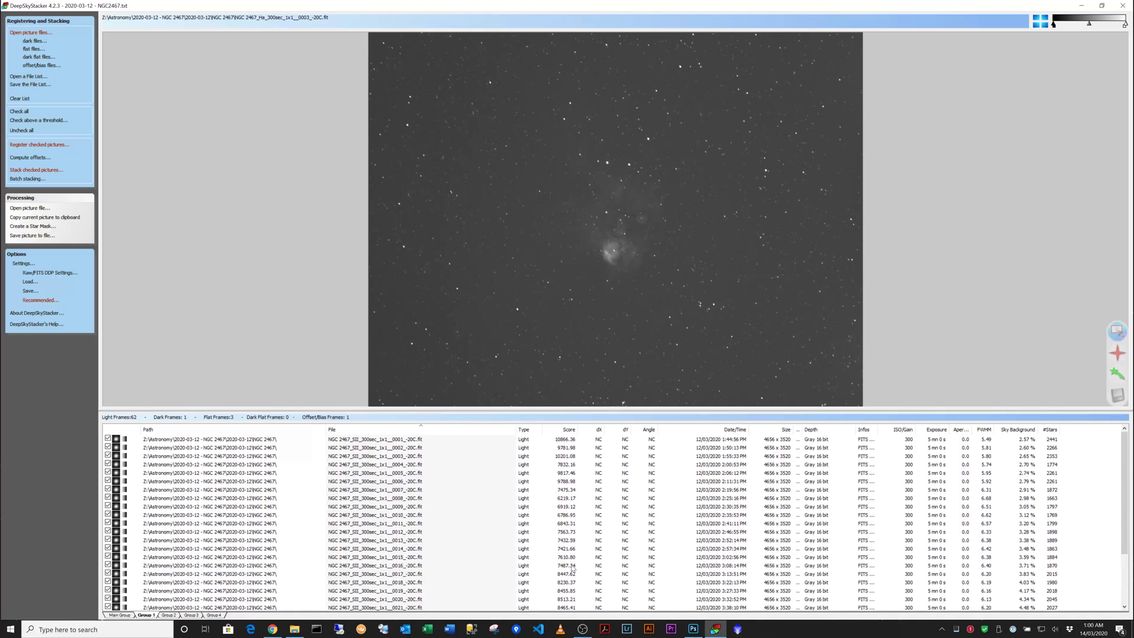
click(561, 440)
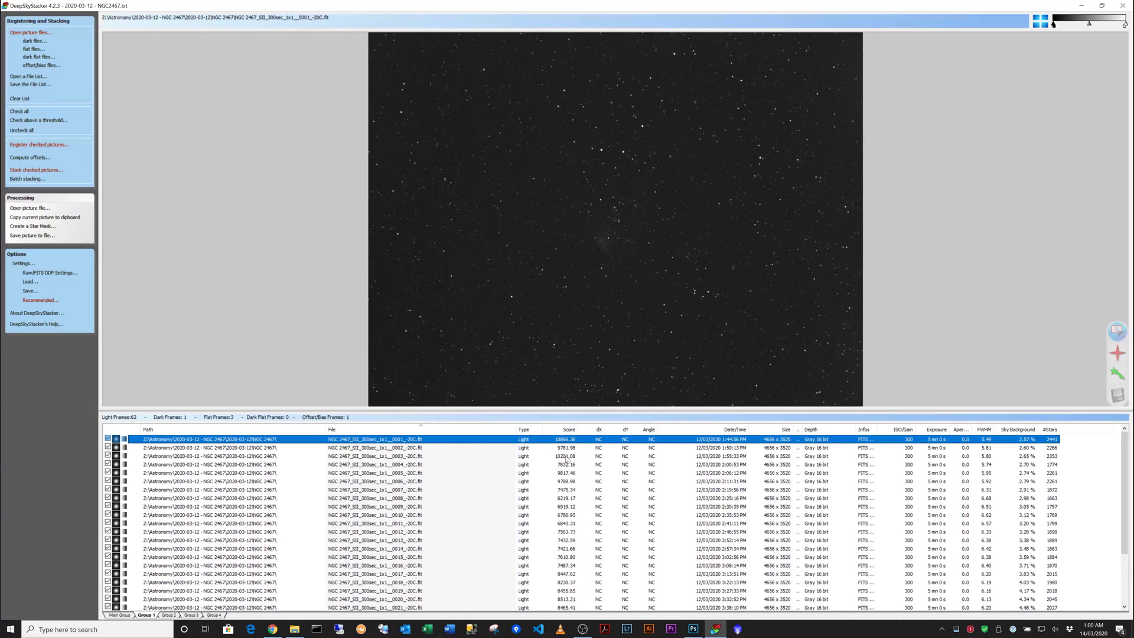
click(569, 457)
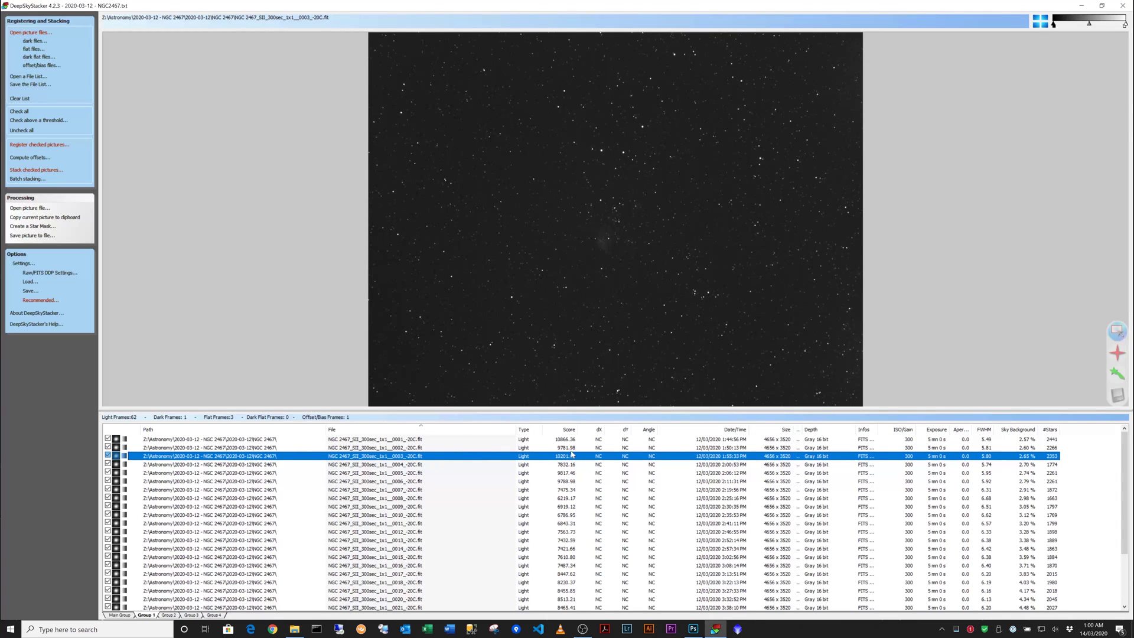
scroll(569, 514, down, 3)
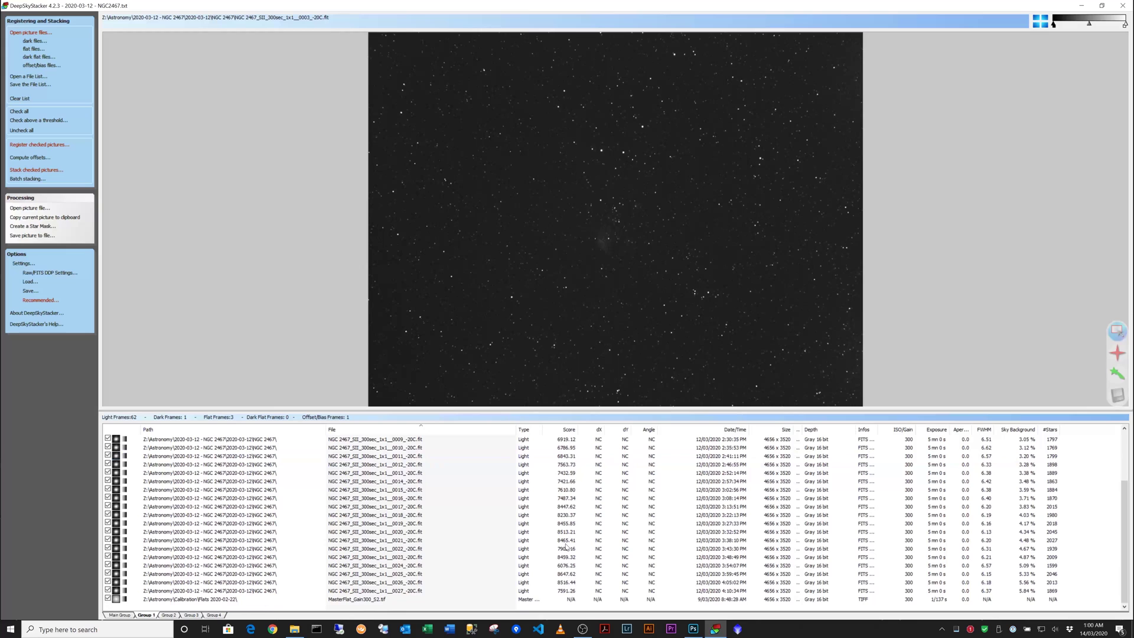
click(562, 590)
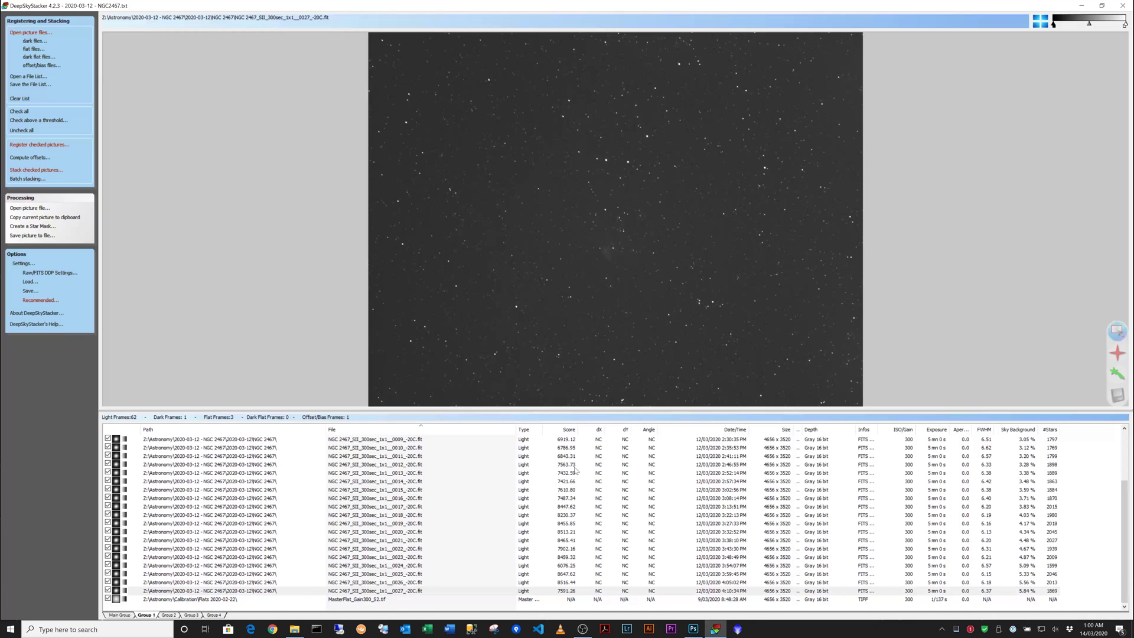
scroll(574, 464, up, 3)
click(559, 442)
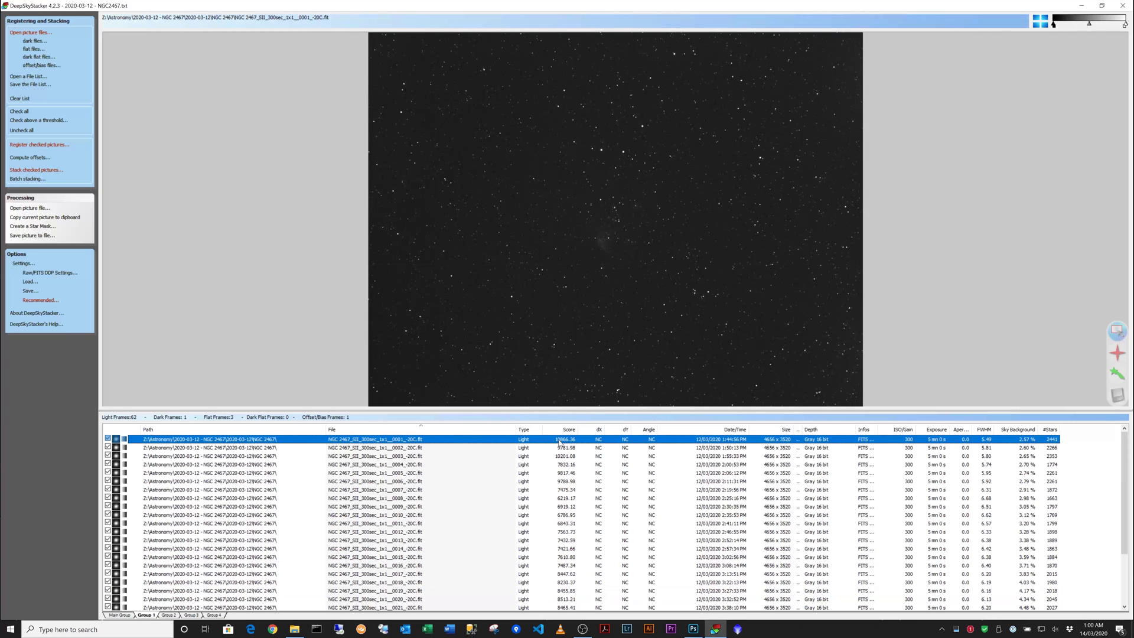
- Examine the star counts, sky background and scores of the SII frames from the first to the last in Group 1
scroll(1054, 450, down, 3)
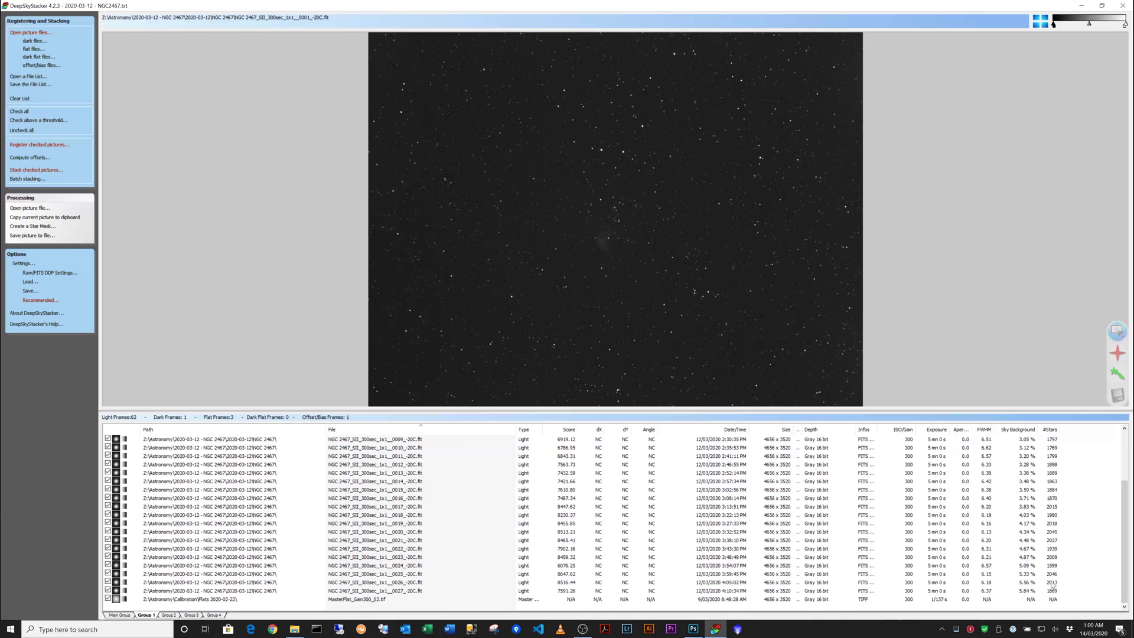
scroll(1057, 481, up, 3)
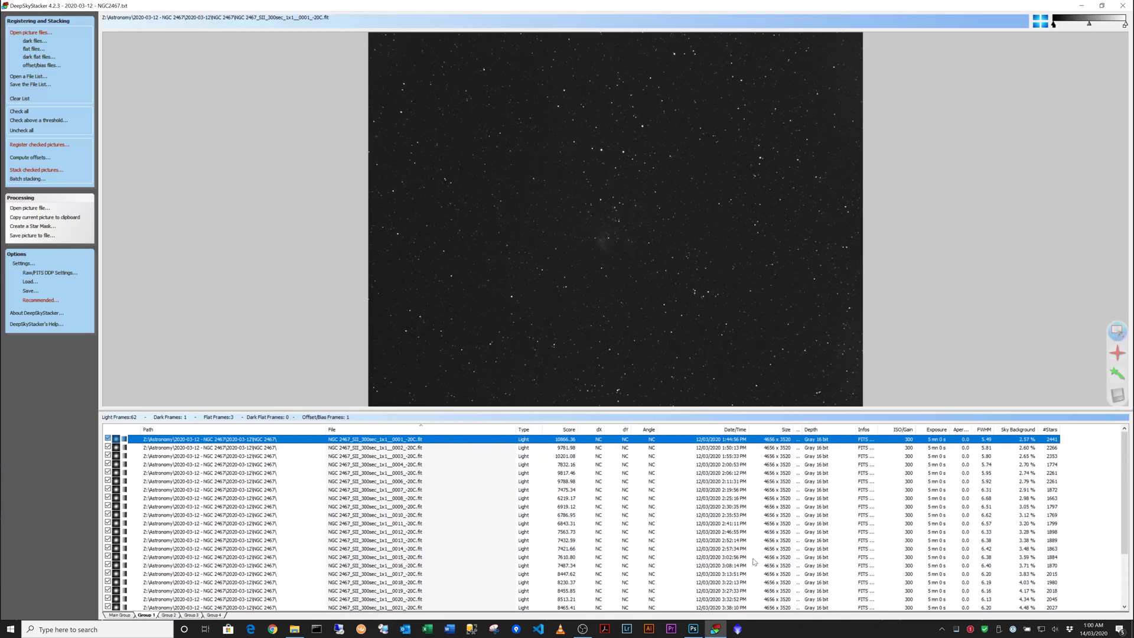
scroll(1050, 480, down, 3)
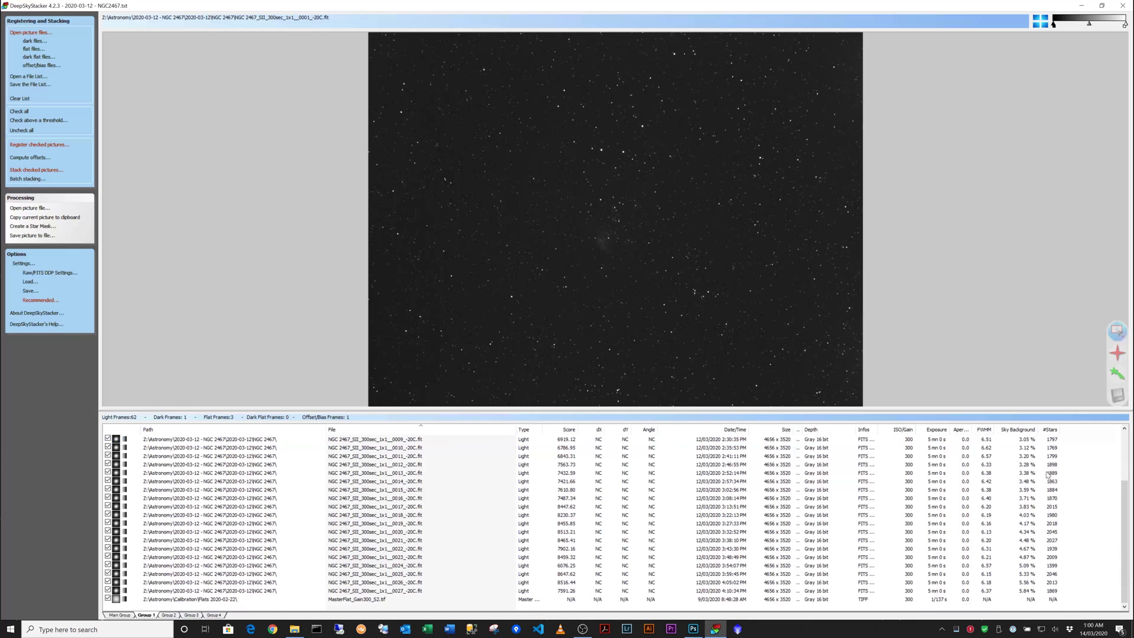
scroll(1048, 476, up, 3)
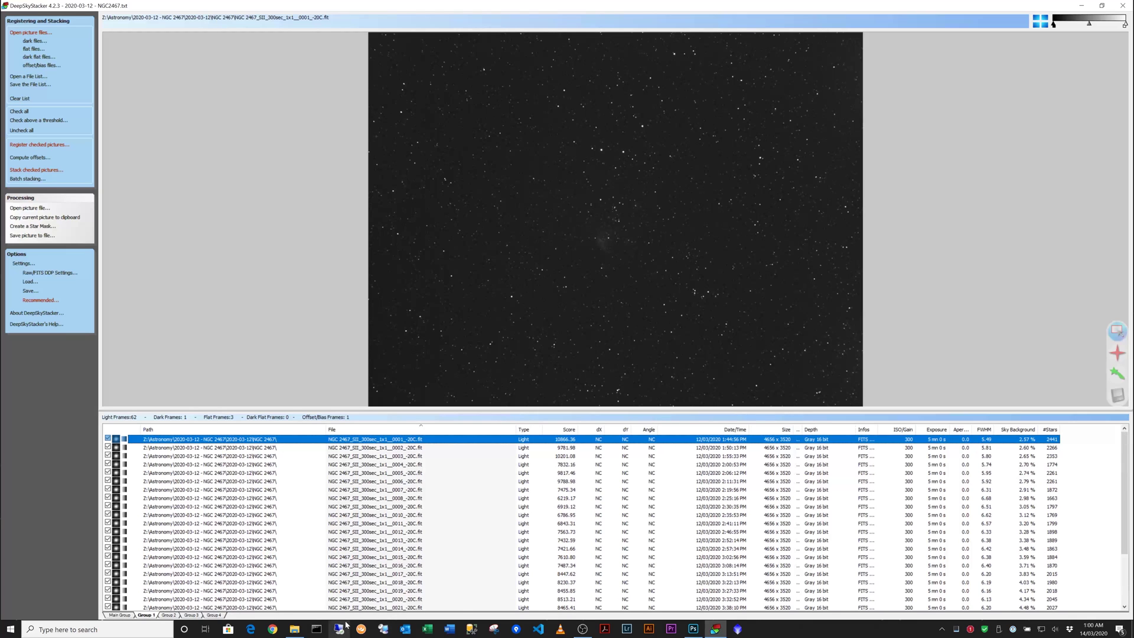
mouse_move(185, 616)
scroll(575, 567, down, 2)
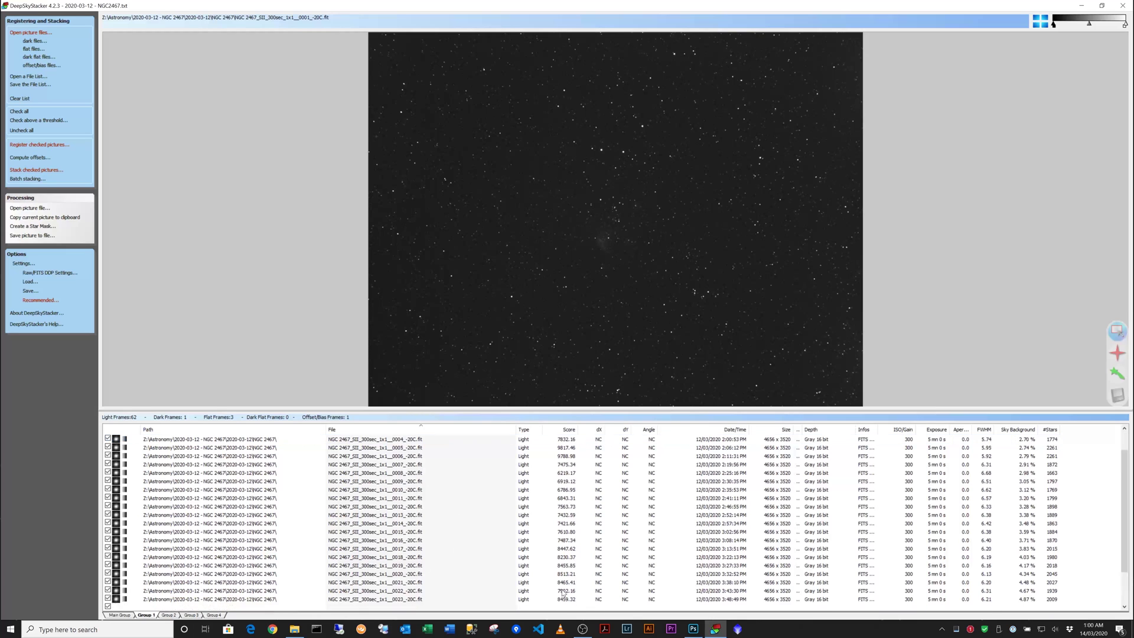
scroll(560, 523, up, 2)
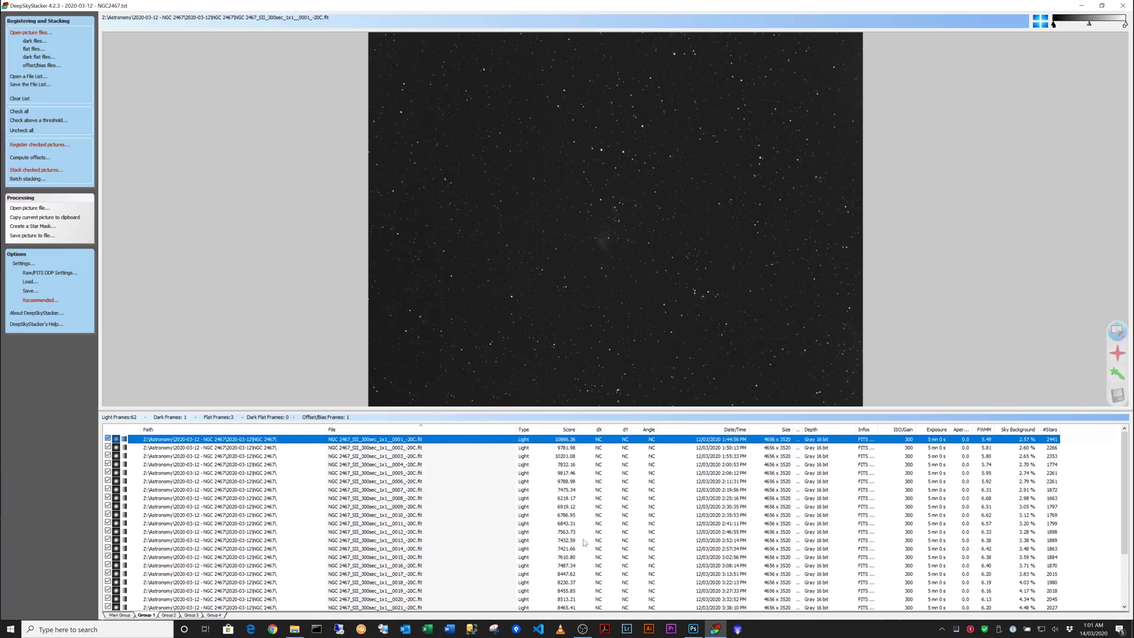
scroll(581, 555, down, 3)
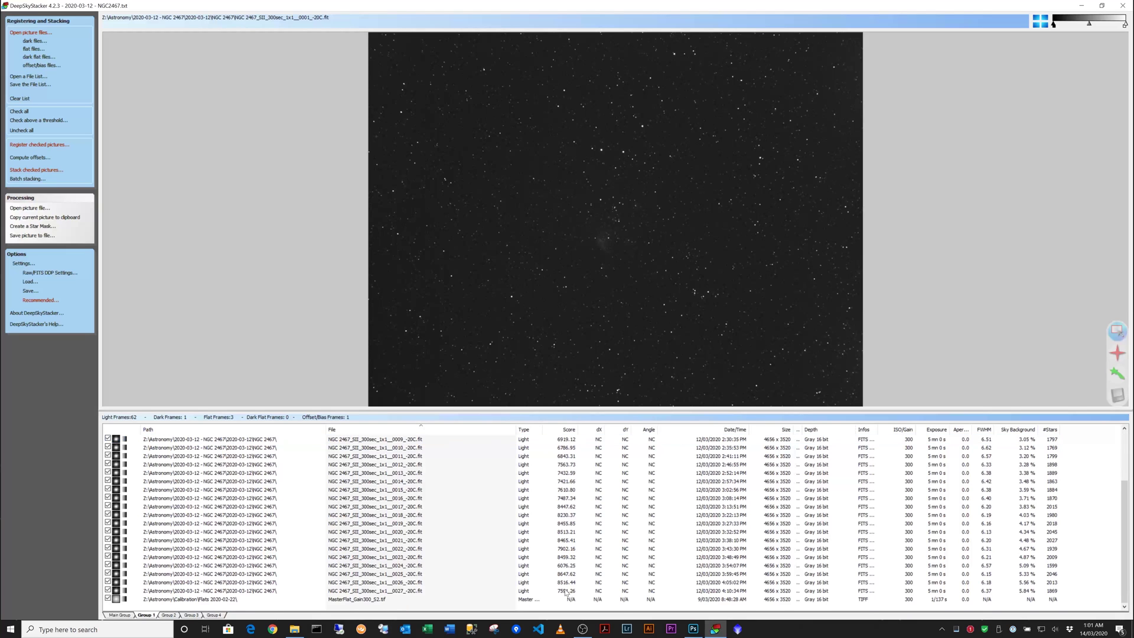
scroll(565, 592, up, 3)
key(Home)
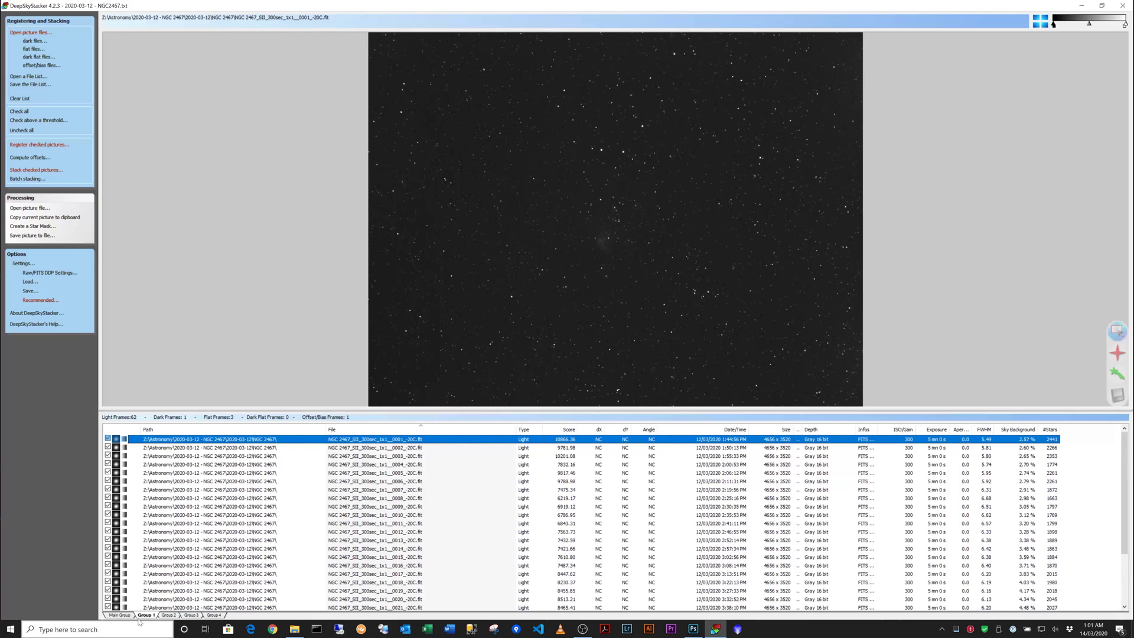
- Review the scores and star counts of the OIII frames in Group 2, previewing frames 0018, 0013 and 0001
click(176, 615)
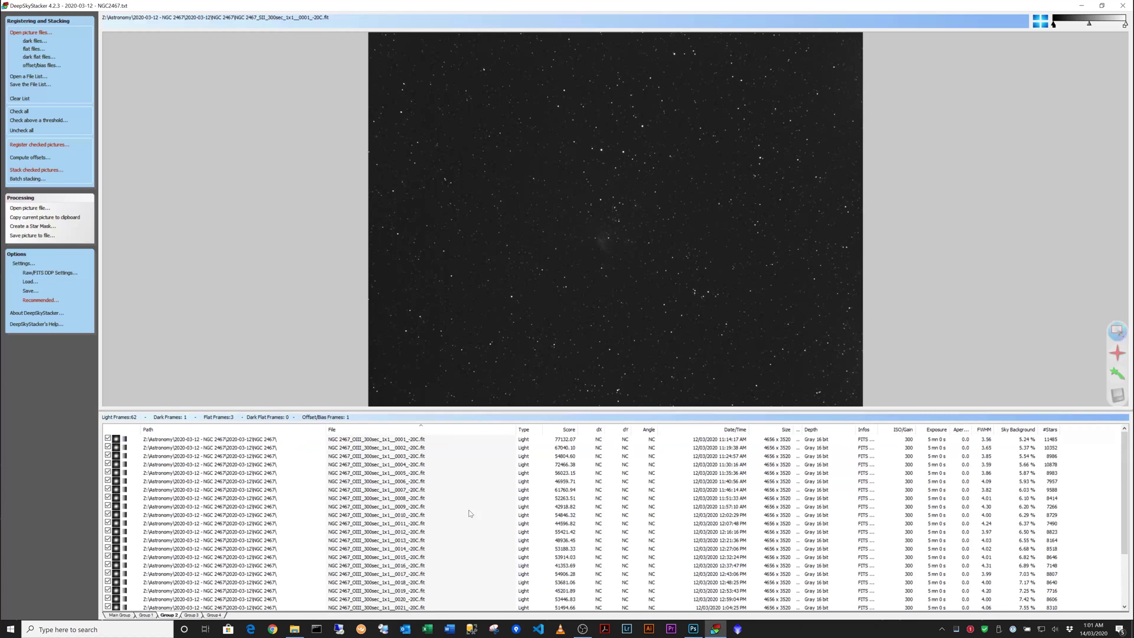
scroll(575, 452, down, 3)
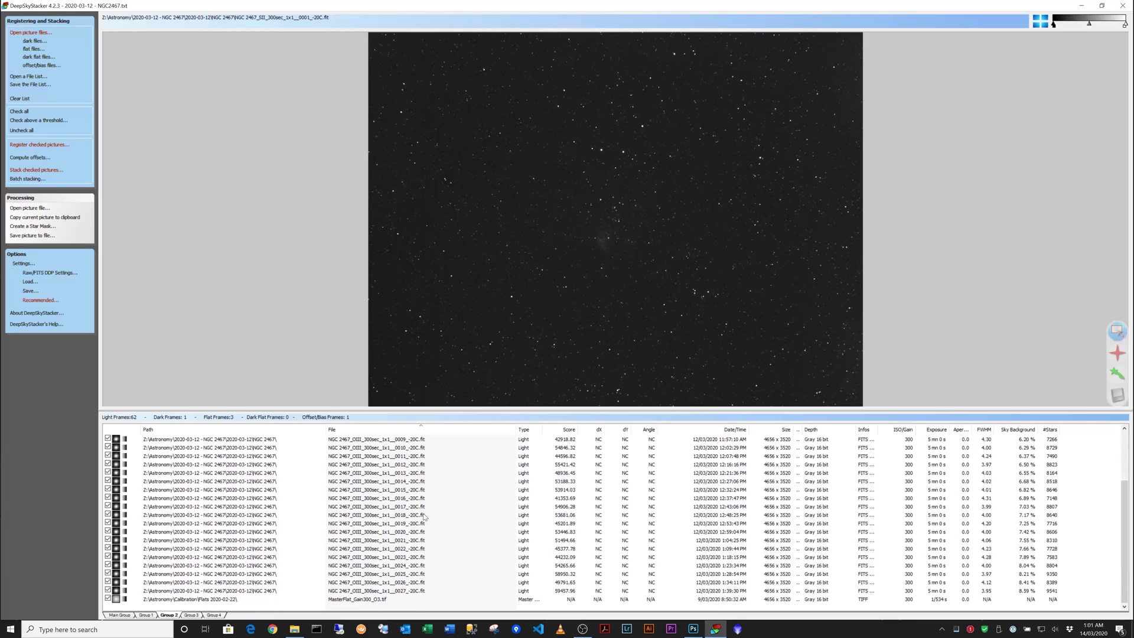
click(570, 519)
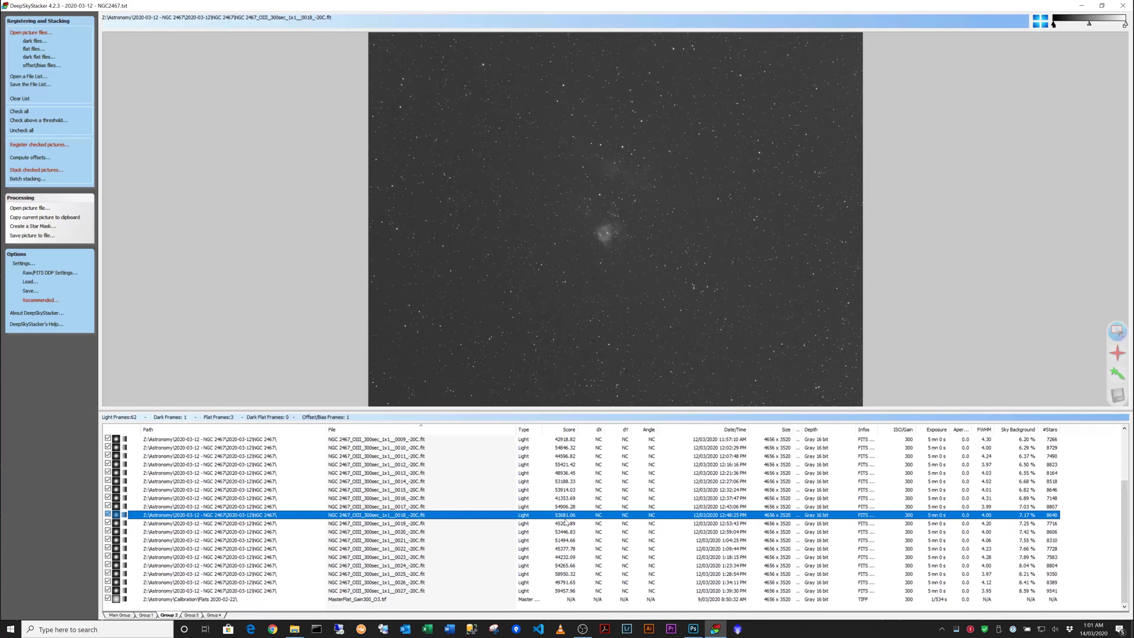
click(560, 475)
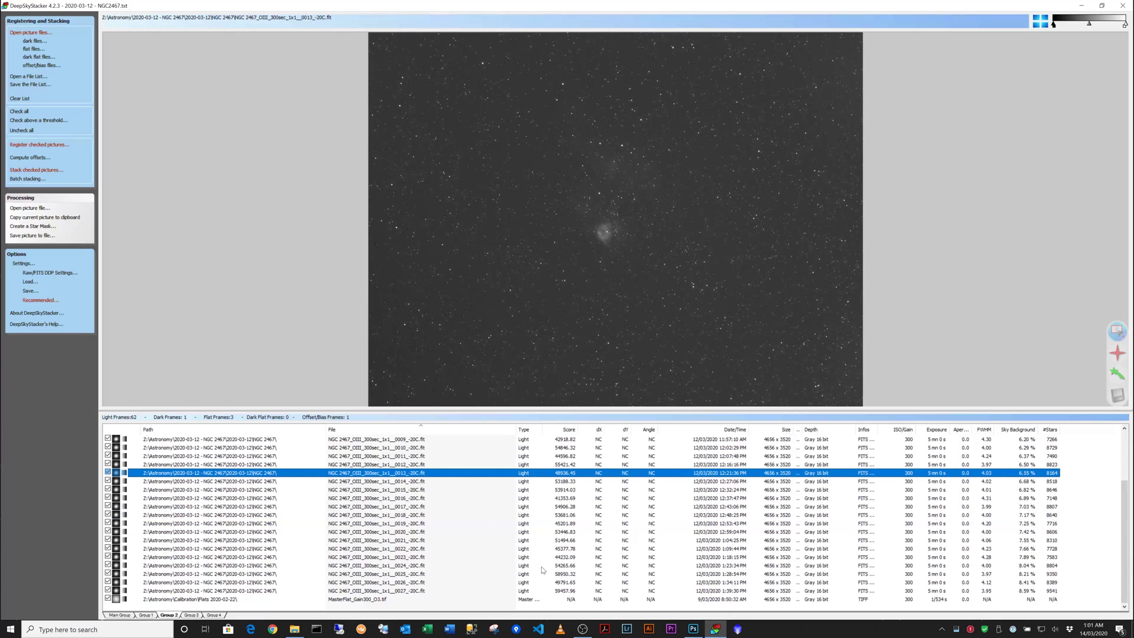
scroll(564, 588, up, 1)
scroll(564, 587, up, 2)
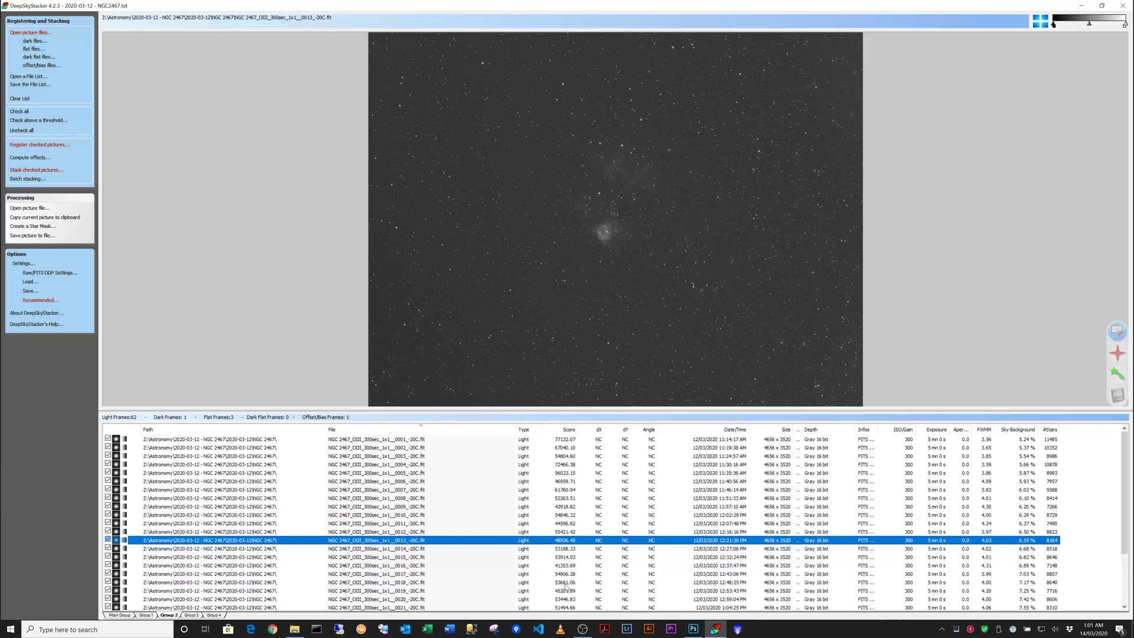
click(560, 444)
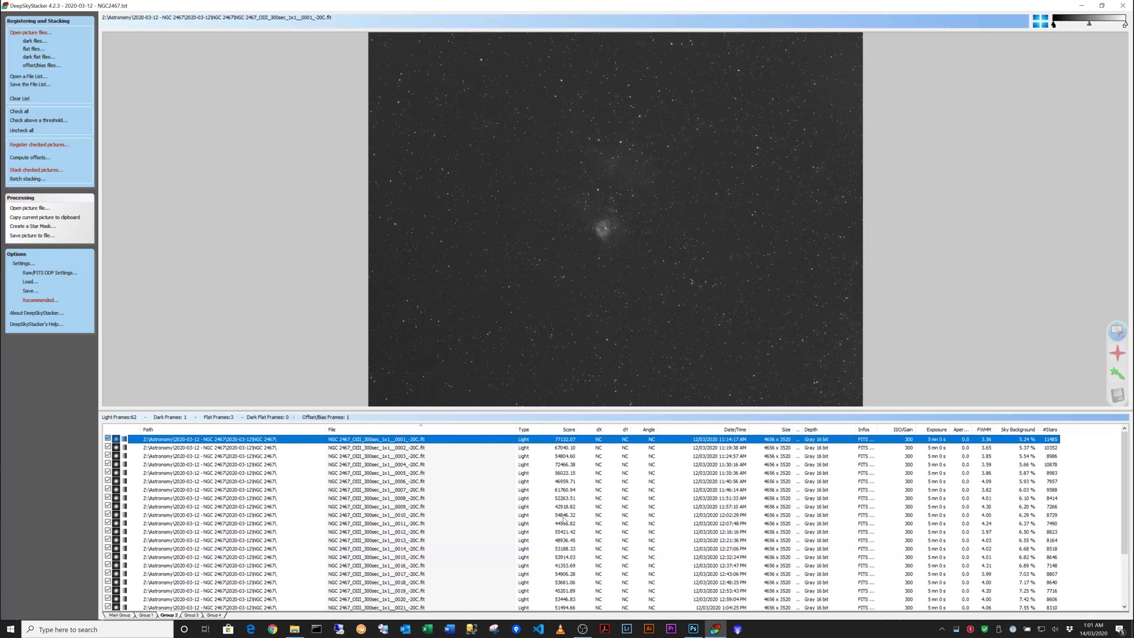
scroll(1027, 471, down, 3)
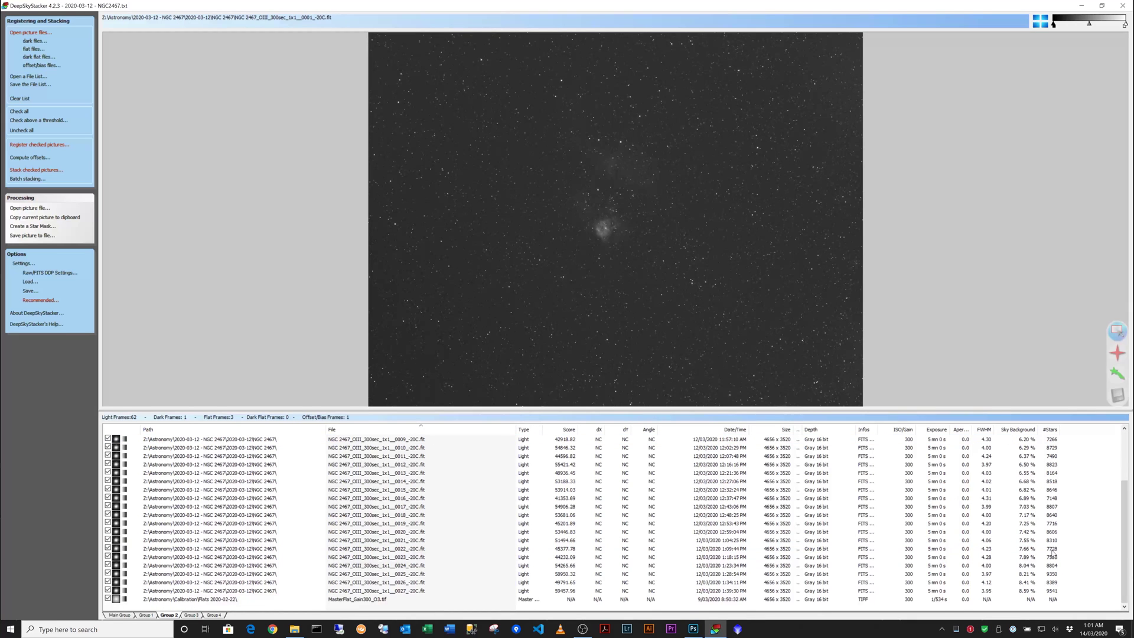
scroll(1053, 549, up, 3)
key(Home)
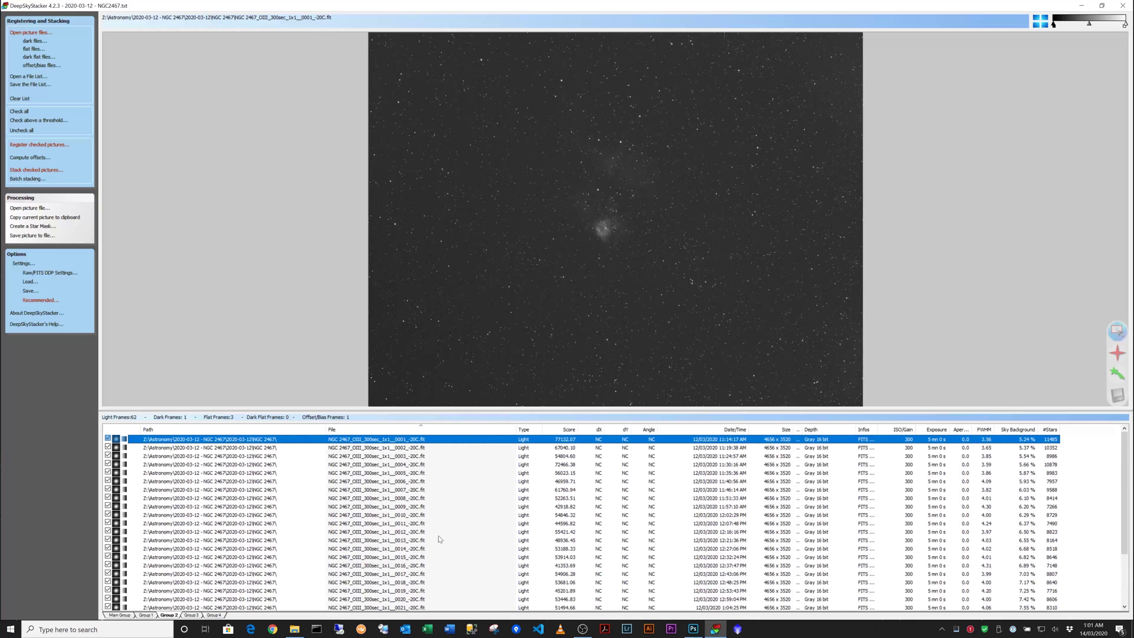
- Review the scores of the Ha frames in Group 3, previewing each frame from 0001 to 0008
click(190, 615)
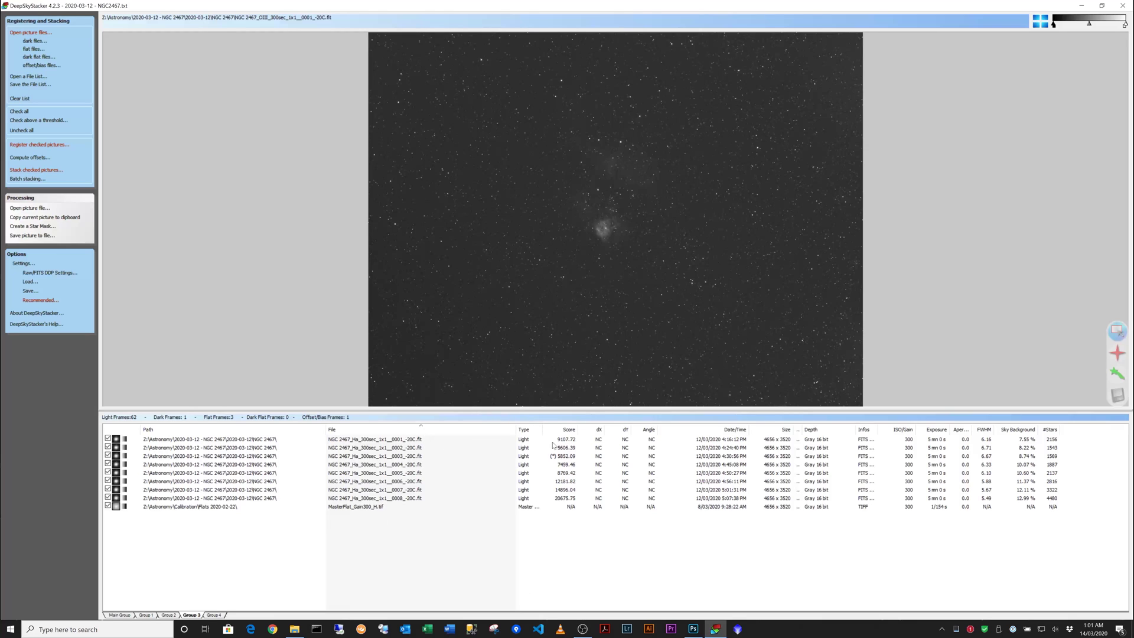
click(416, 440)
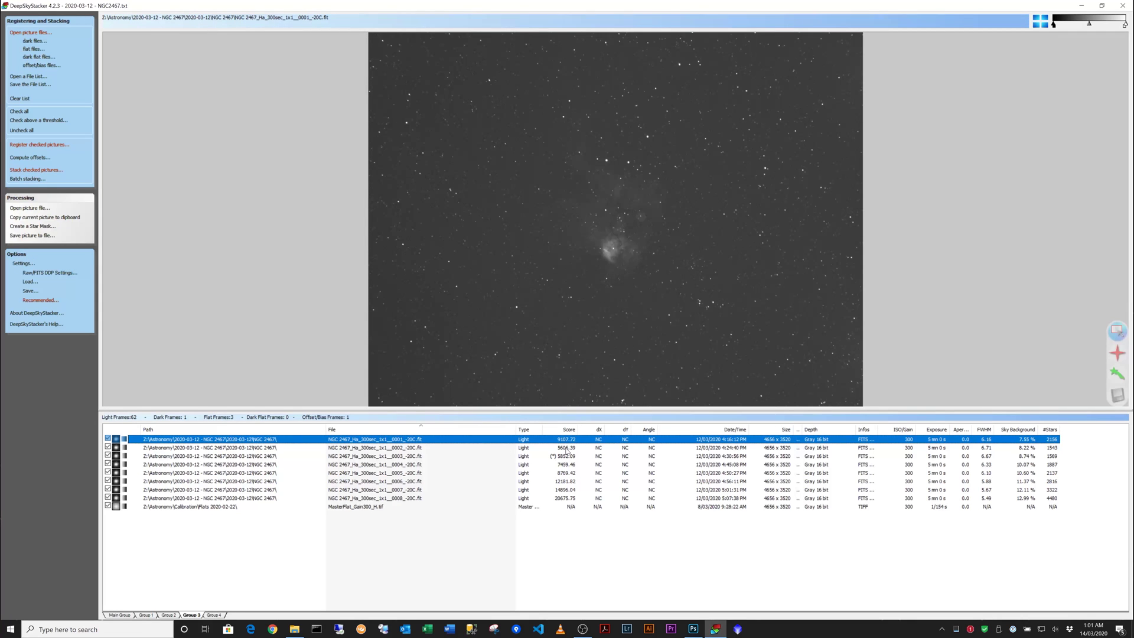
click(566, 449)
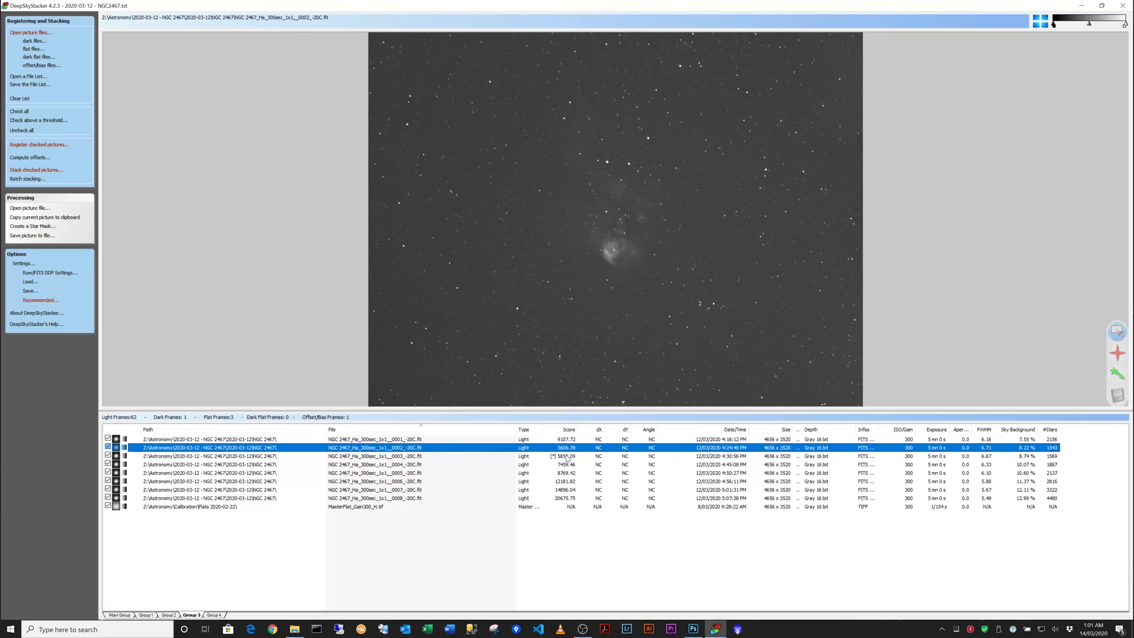
click(567, 457)
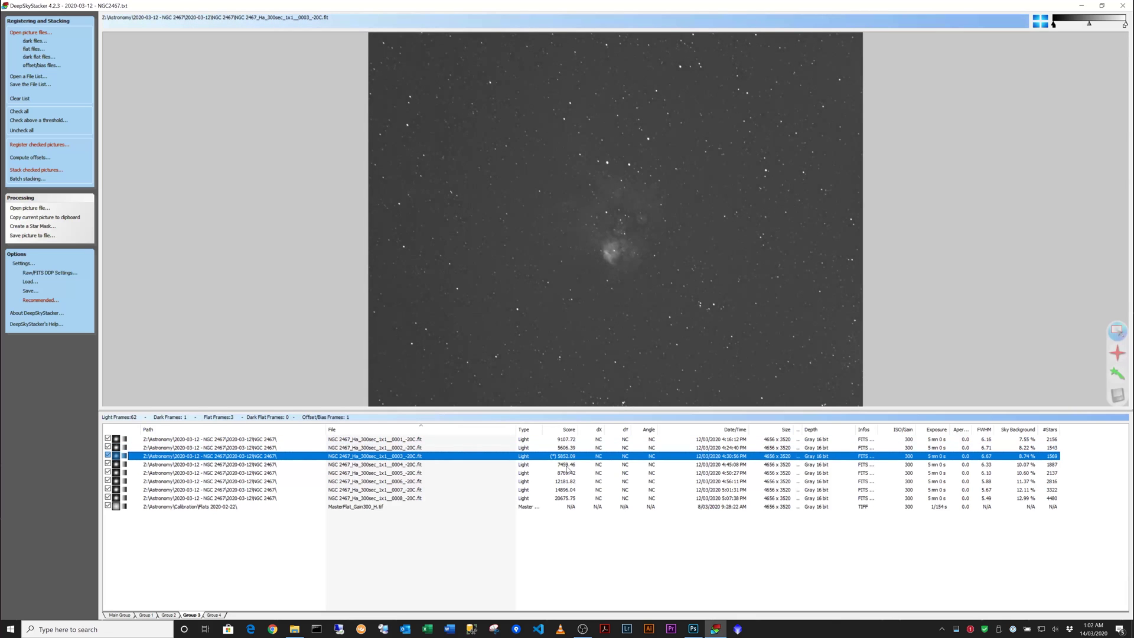
click(567, 466)
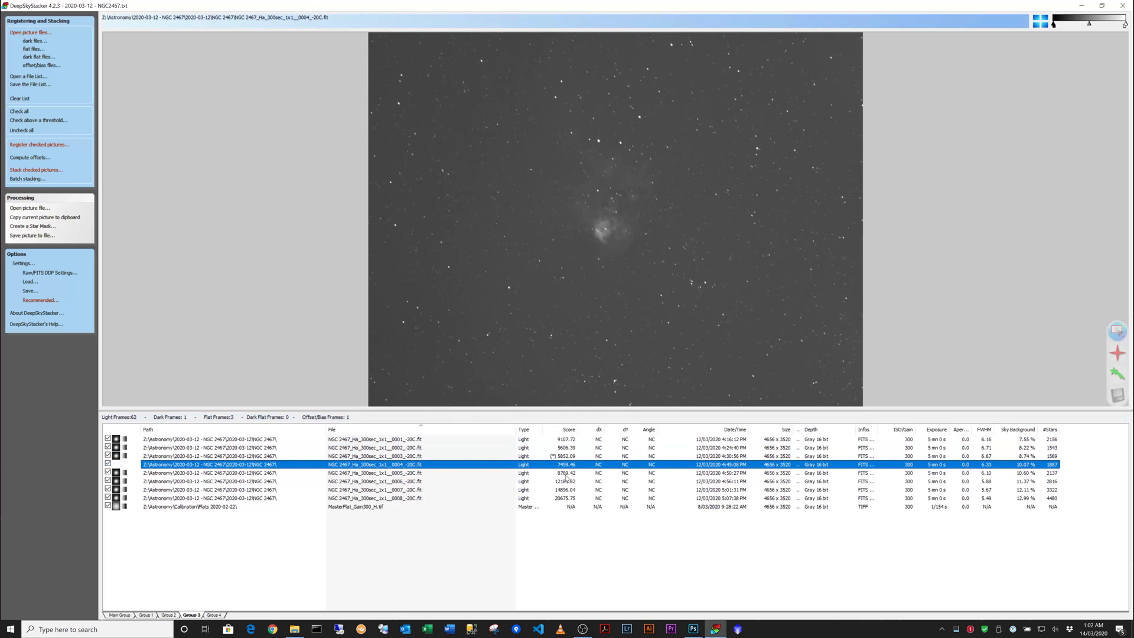
click(566, 474)
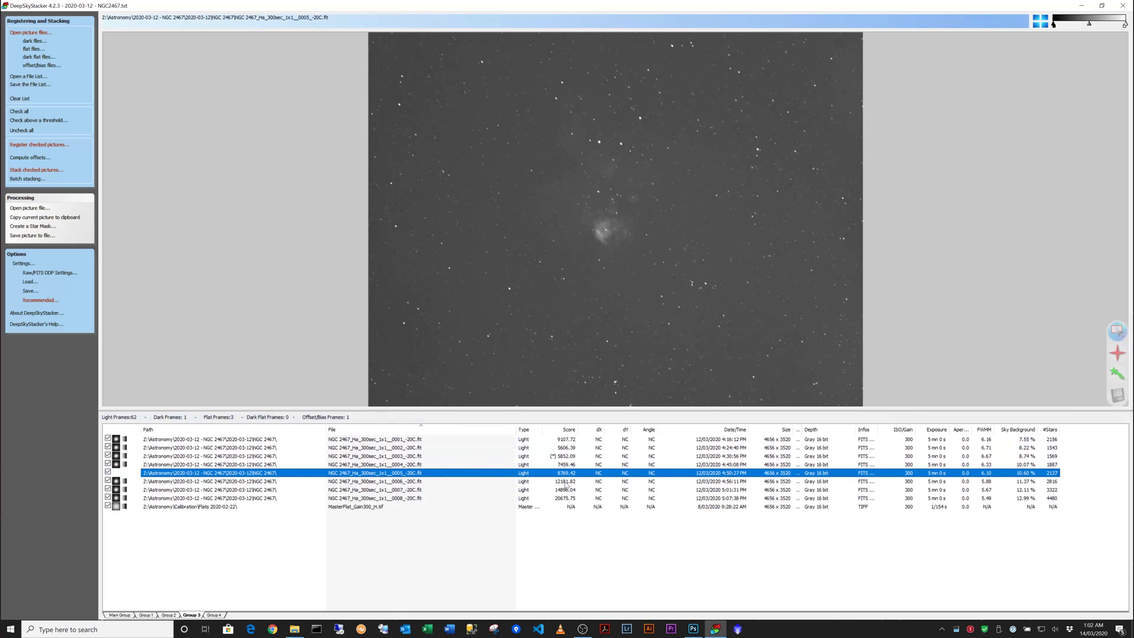
click(565, 482)
click(563, 491)
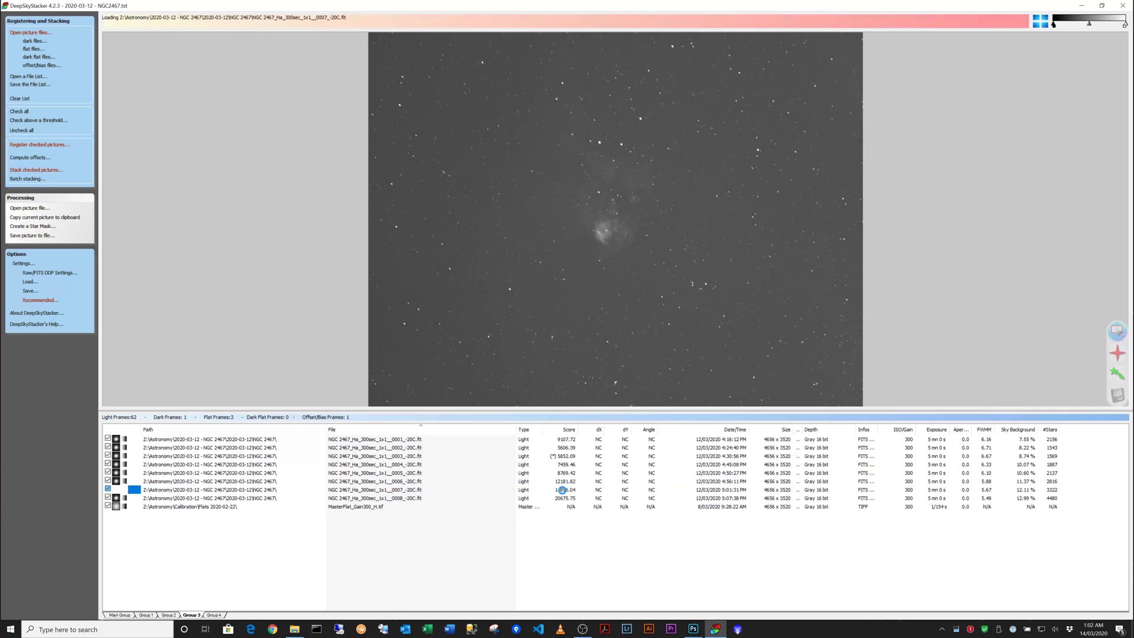
click(563, 499)
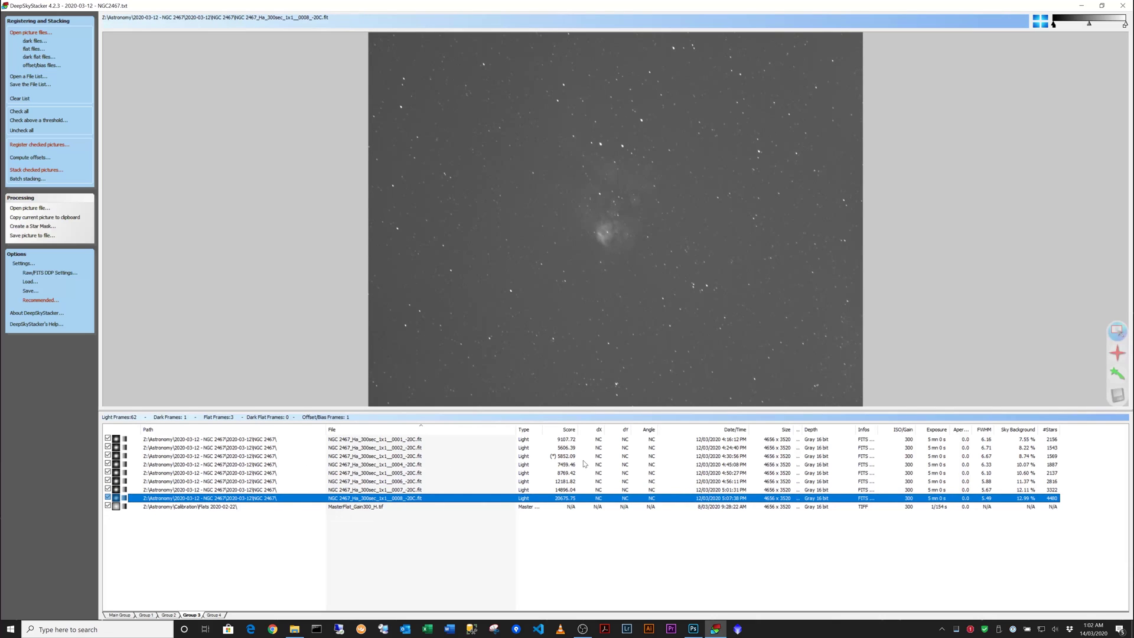
- Preview the Ha frames in Group 3 in reverse order, from 0008 back to 0003, comparing the images
click(636, 208)
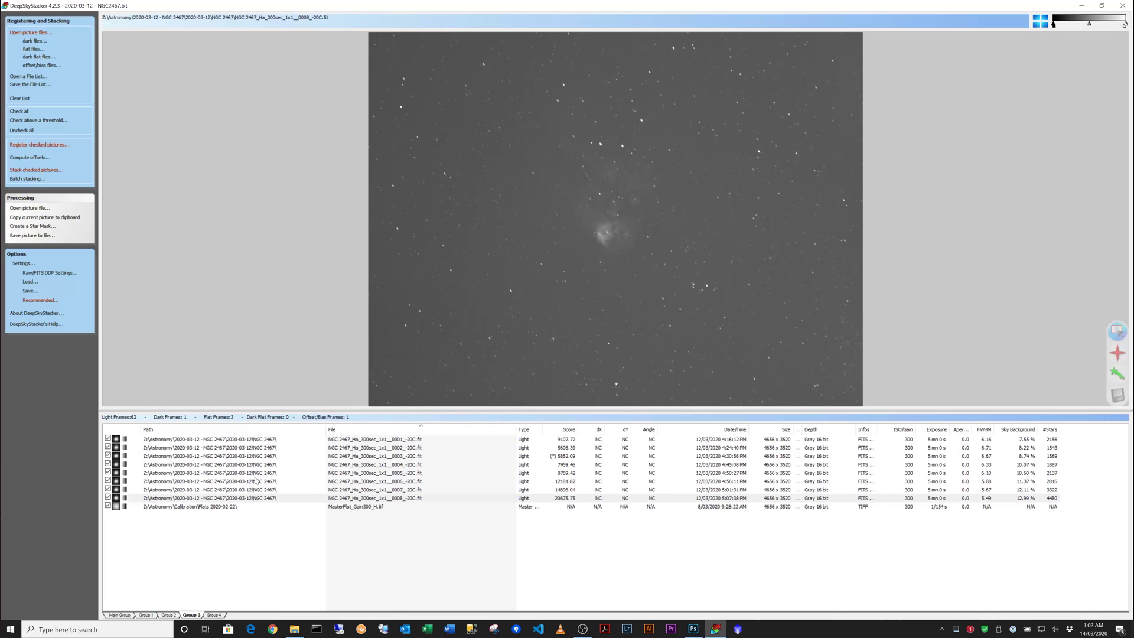
click(388, 498)
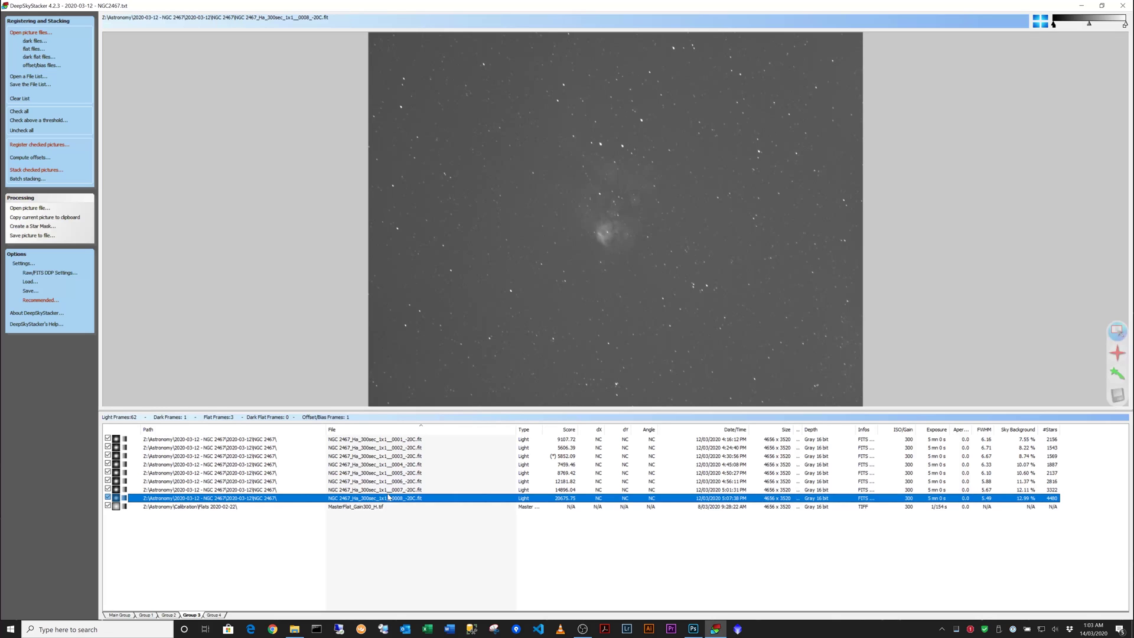
click(388, 490)
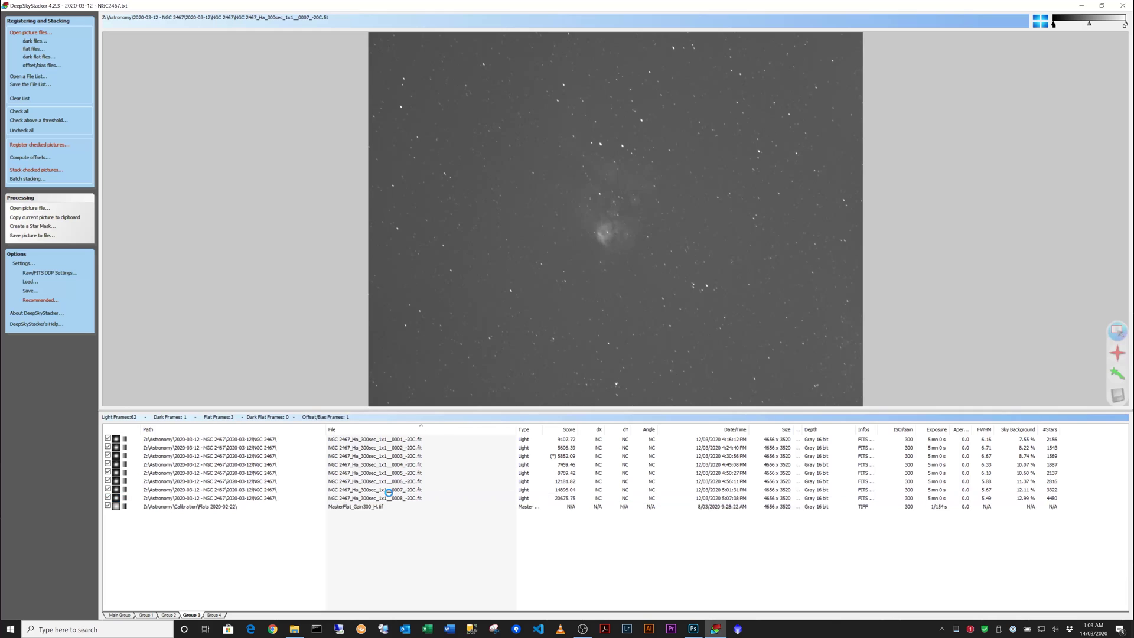
key(Up)
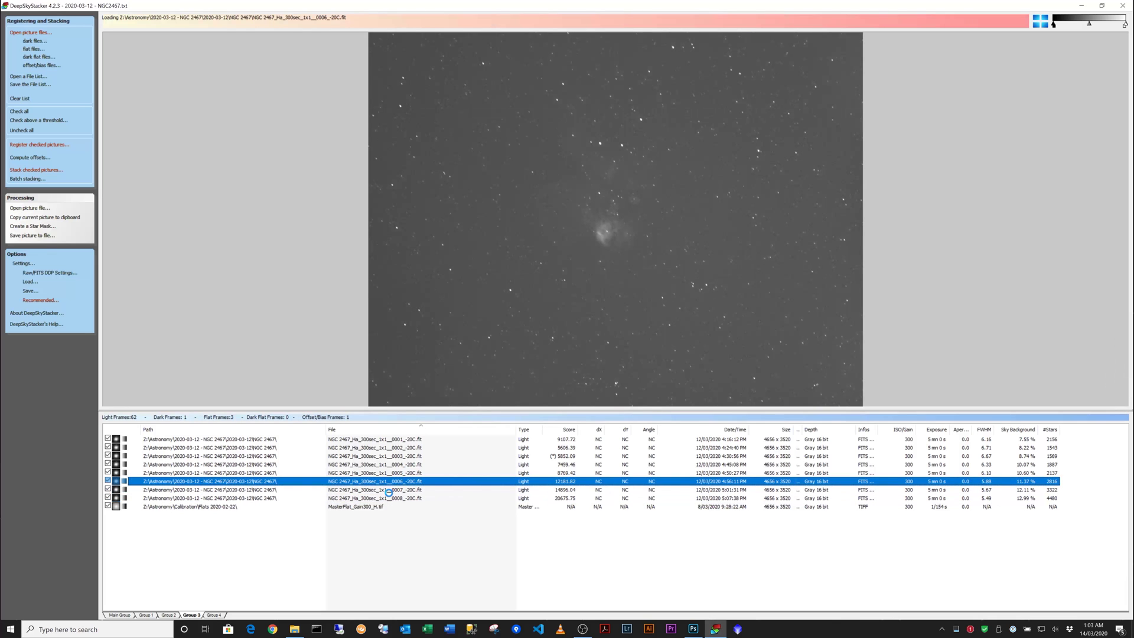
key(Up)
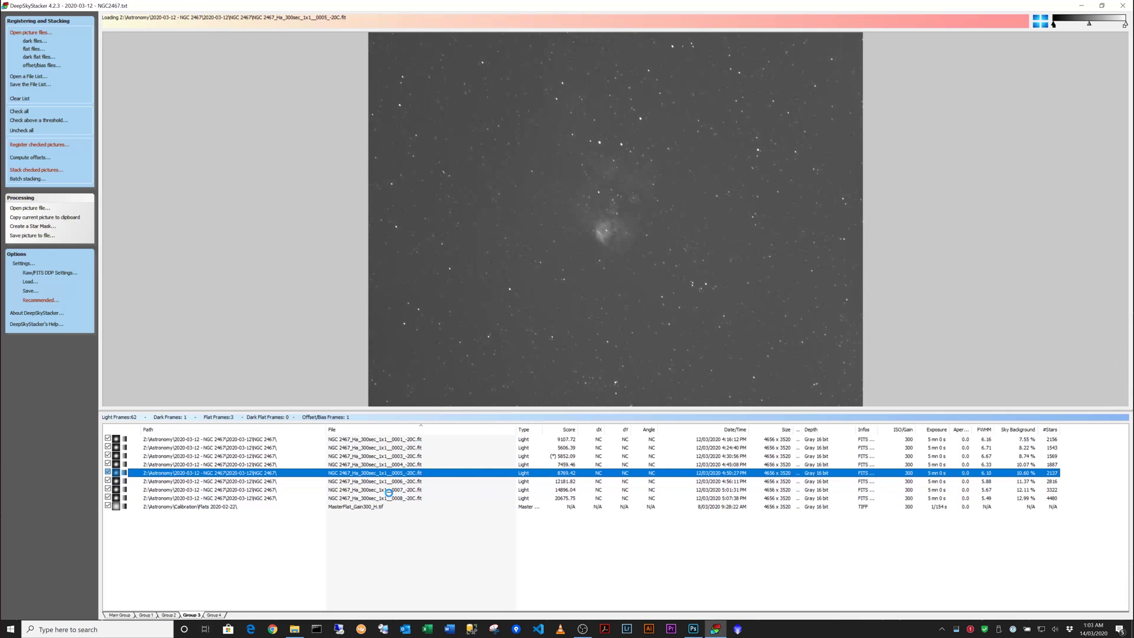
key(Up)
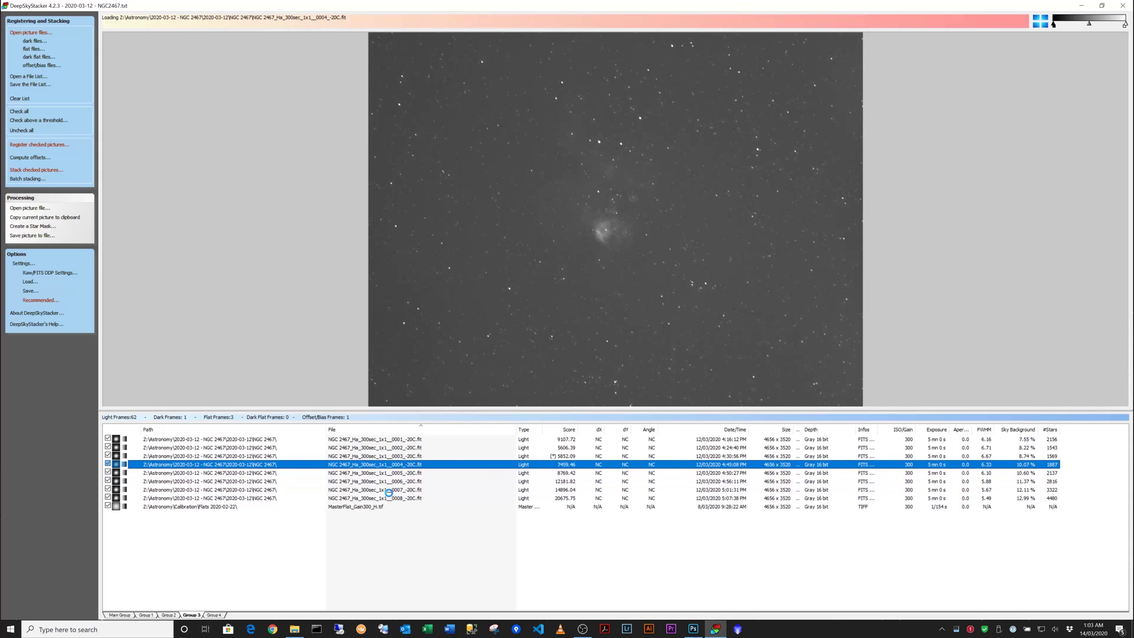
key(Up)
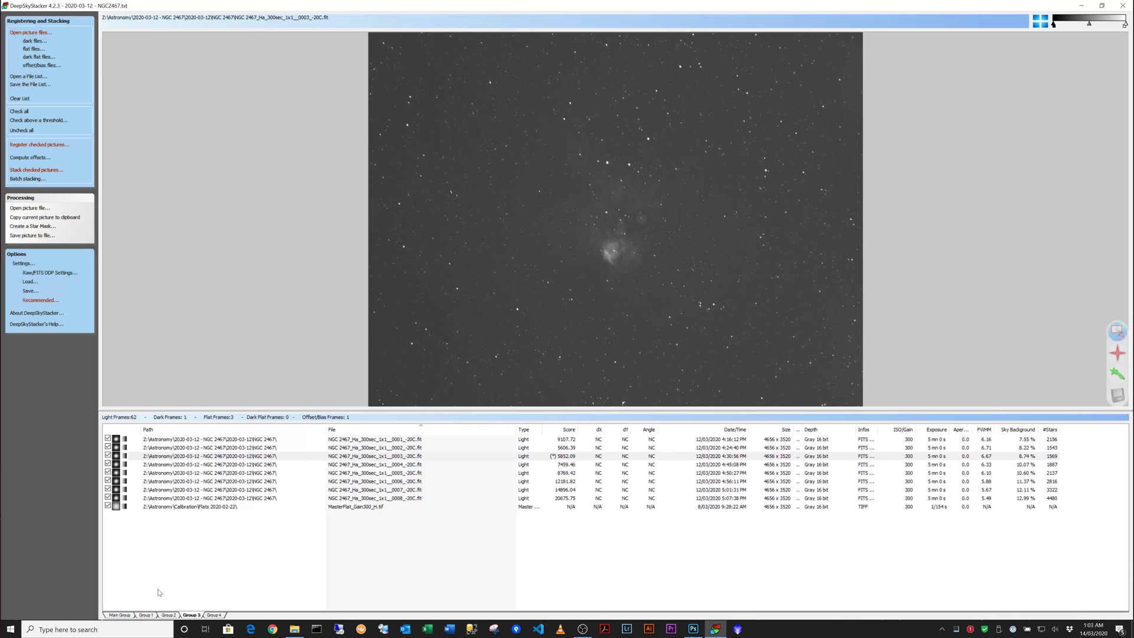
- Uncheck all frames in every group, and re-check only the master offset and master dark in the Main Group
click(148, 616)
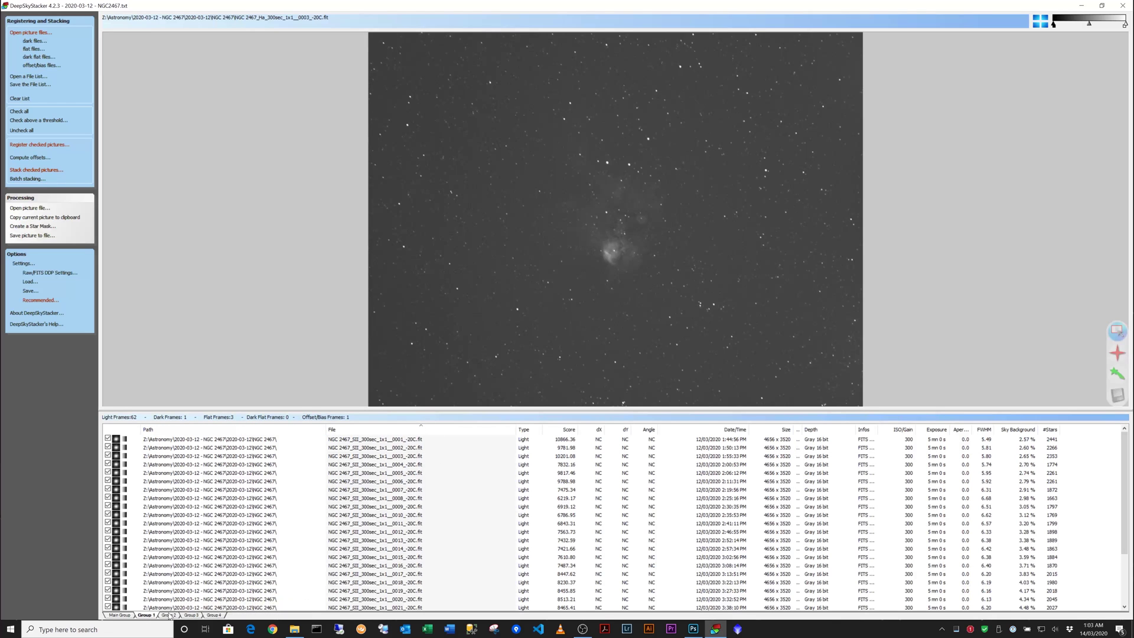
click(26, 132)
click(129, 616)
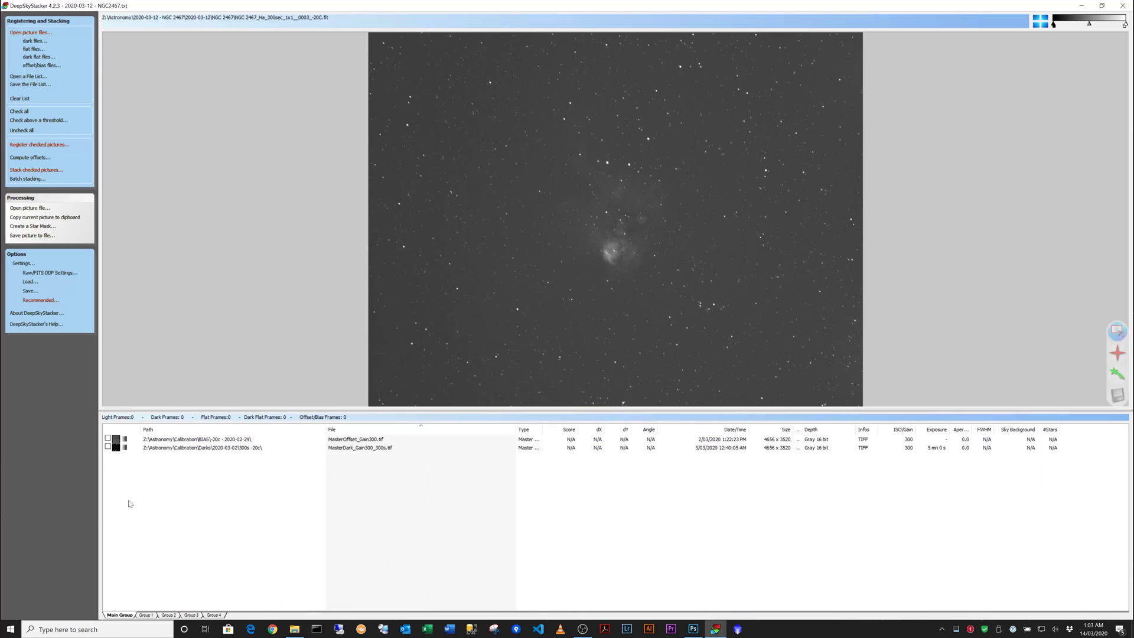
click(107, 438)
- Select all frames in Group 1 and check them, including the SII lights and their flat
click(148, 614)
click(193, 535)
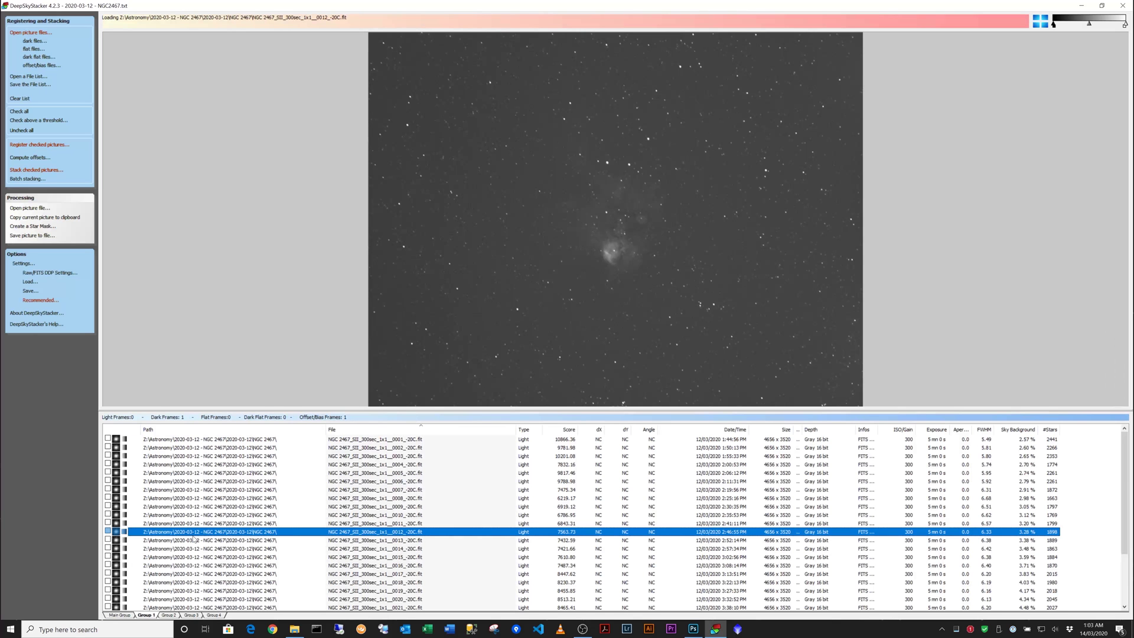
key(ctrl+a)
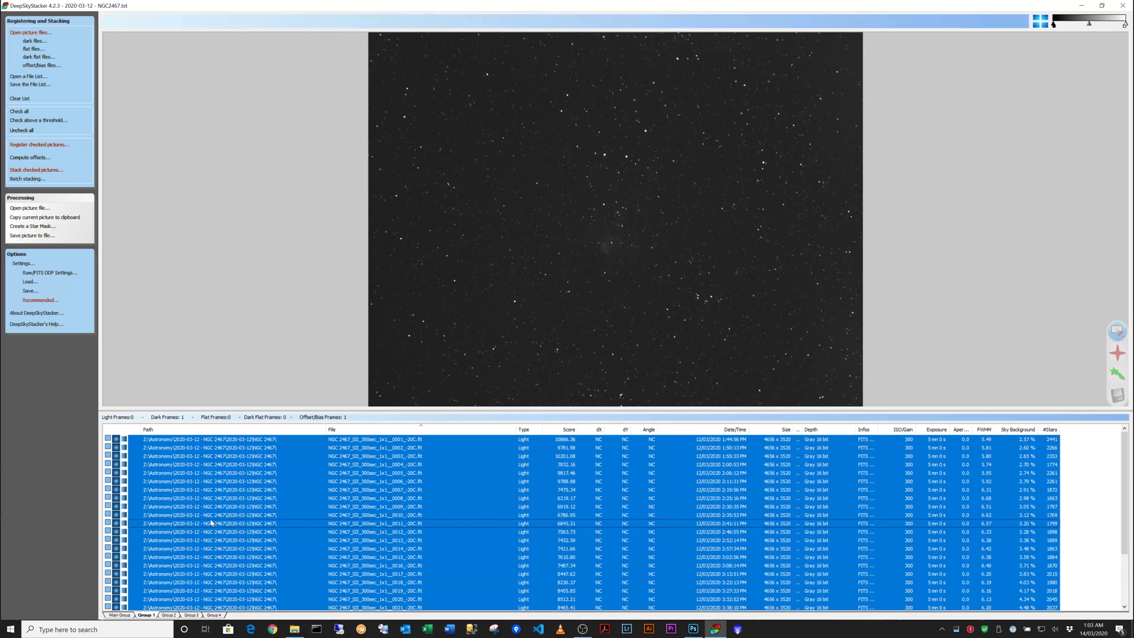
right_click(212, 520)
click(241, 401)
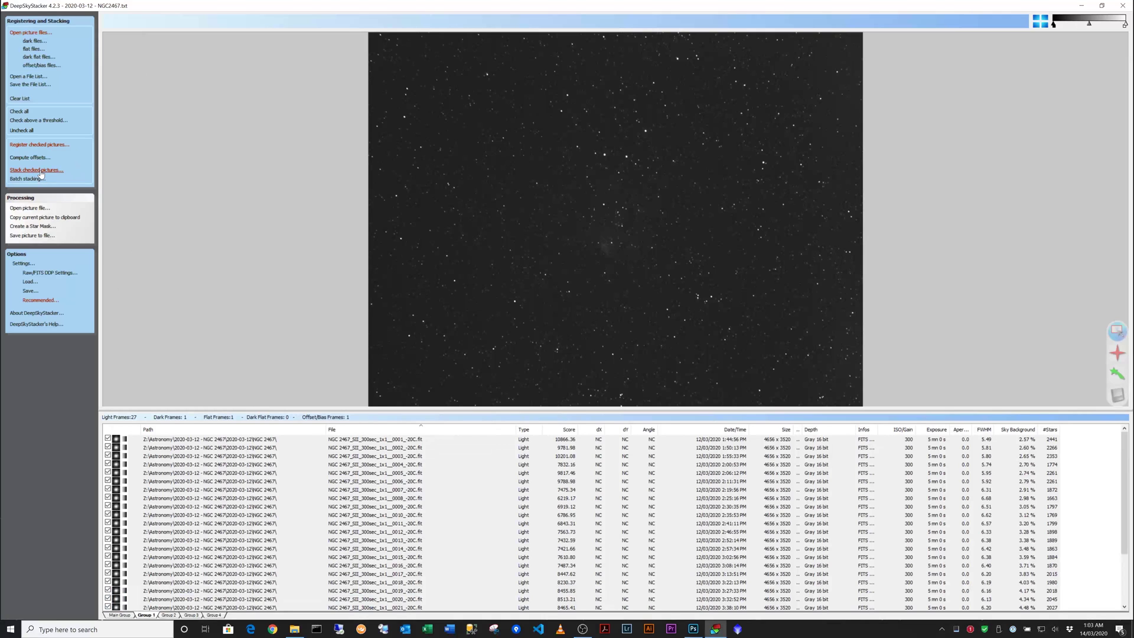
- Stack the checked SII frames in Standard mode with the proposed stacking settings
click(37, 170)
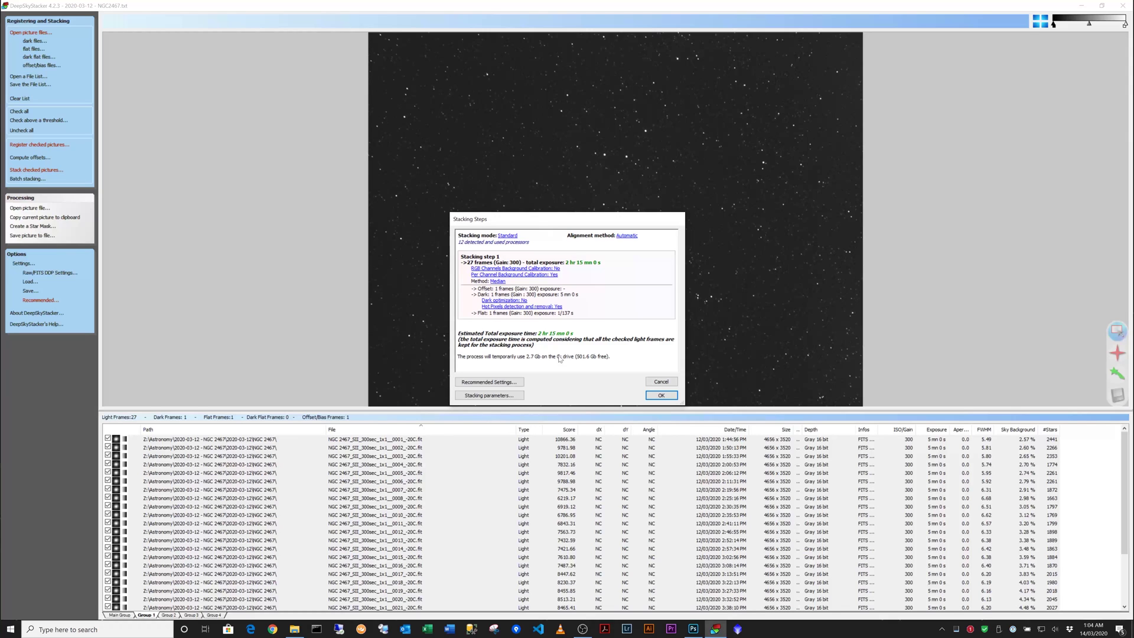
click(661, 397)
click(661, 395)
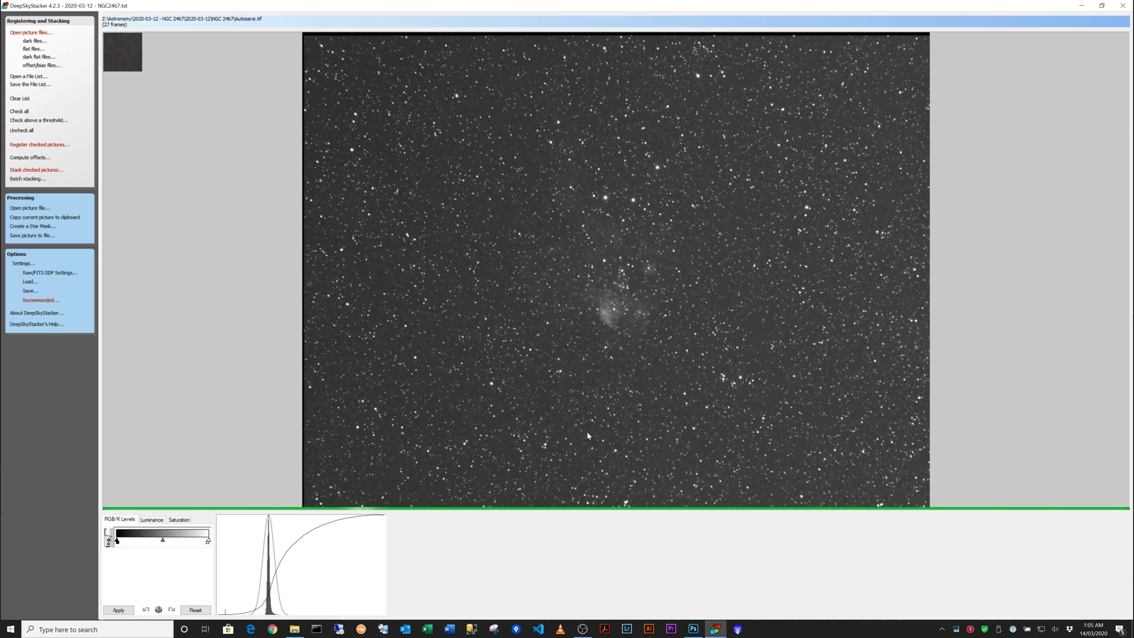
- Save the stacked SII picture as the 16-bit TIFF S135 in the folder 2020-03-12 - NGC 2467
click(33, 236)
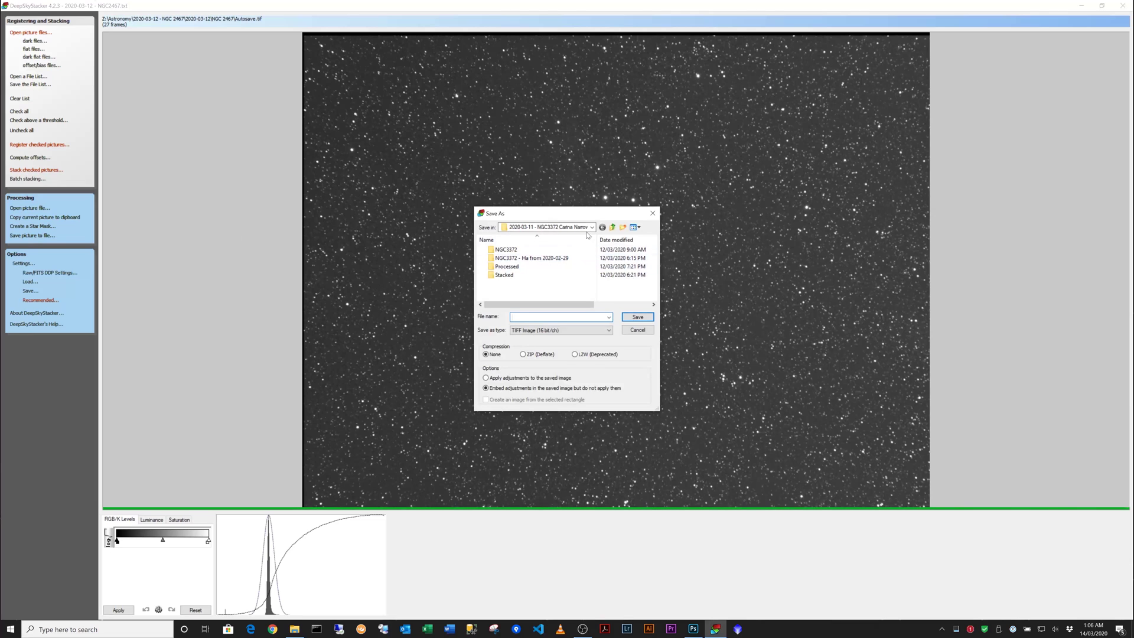
click(615, 228)
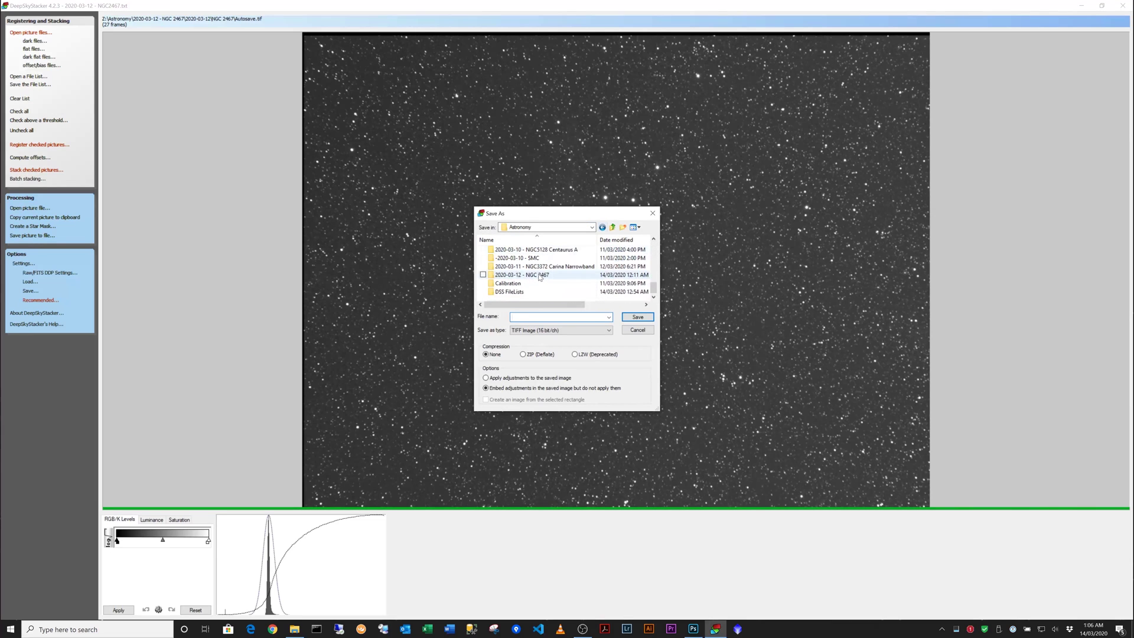
double_click(539, 276)
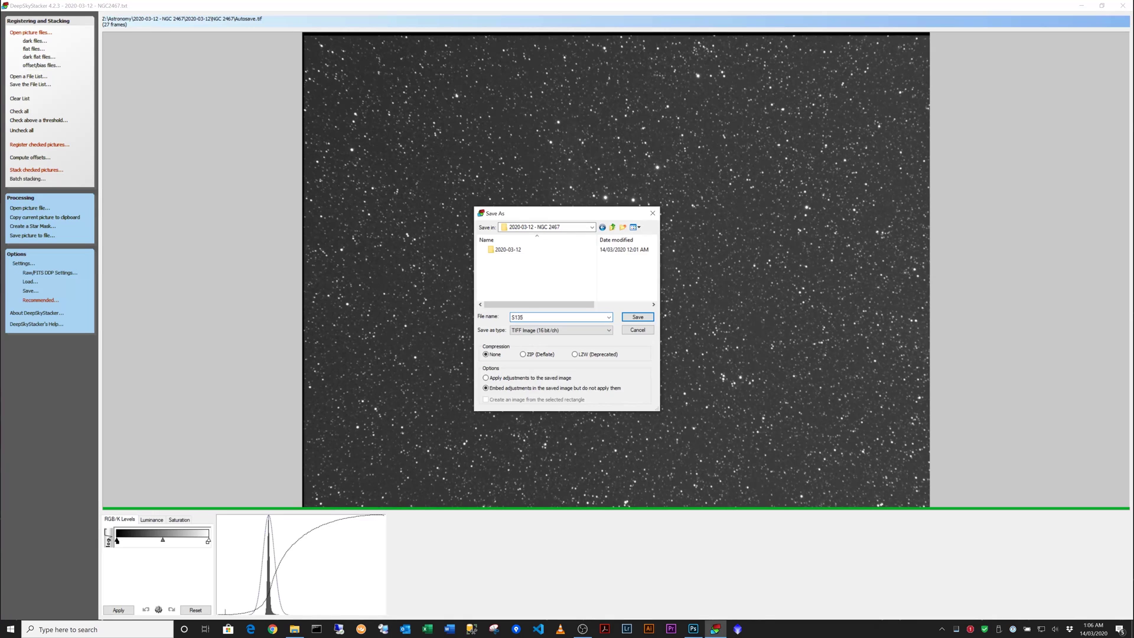
key(Return)
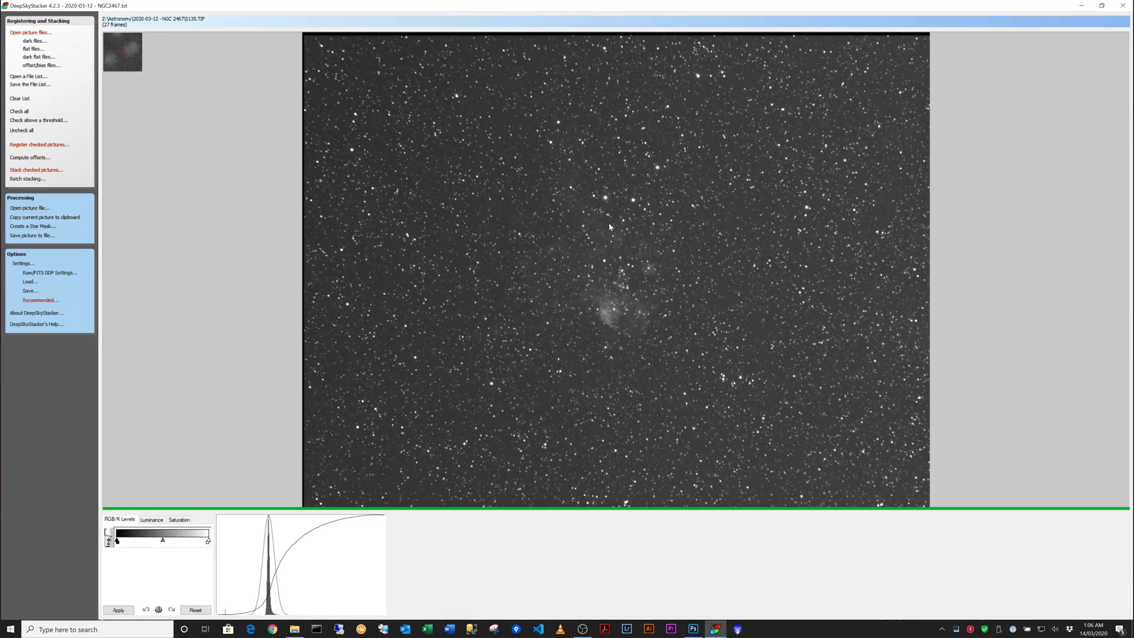
- Return to the registering and stacking file list and uncheck all frames in Group 1
click(26, 21)
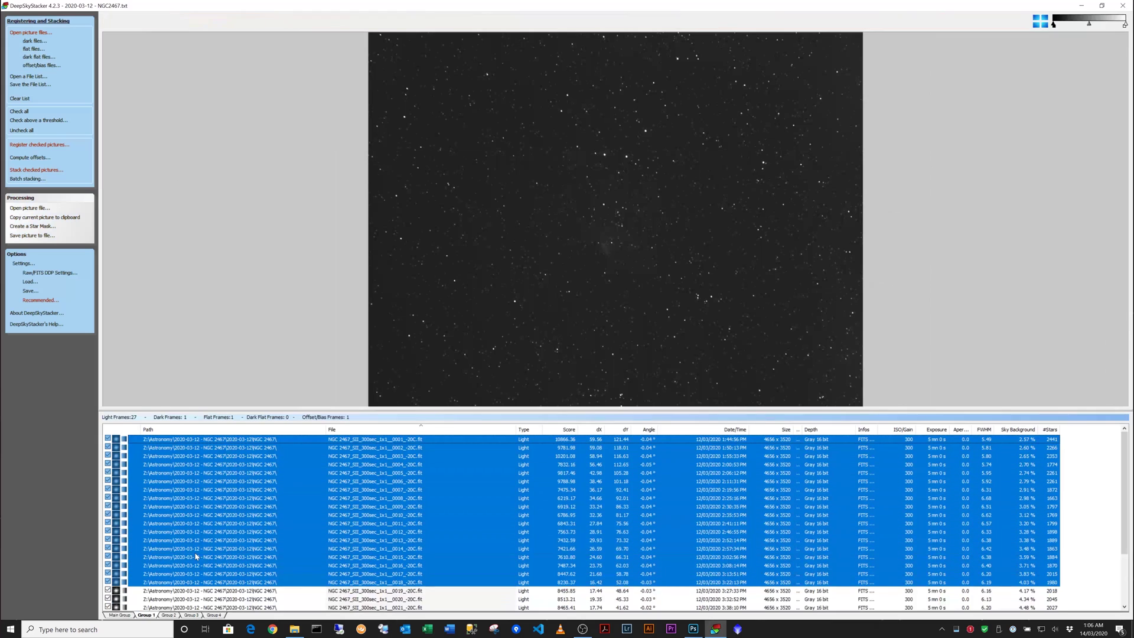
right_click(196, 556)
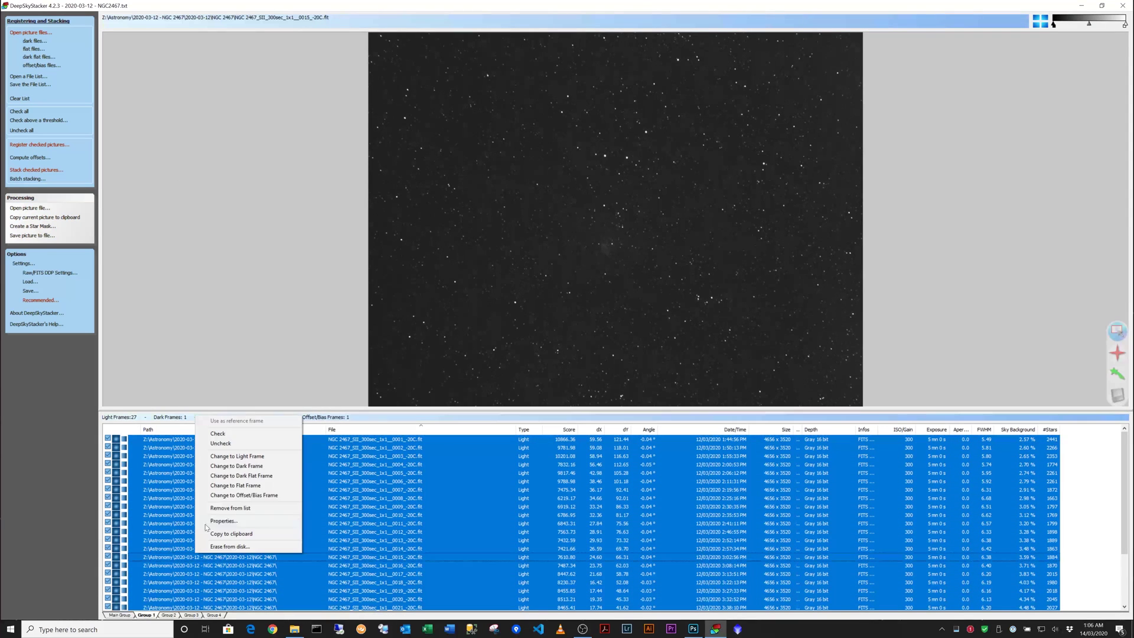
click(230, 445)
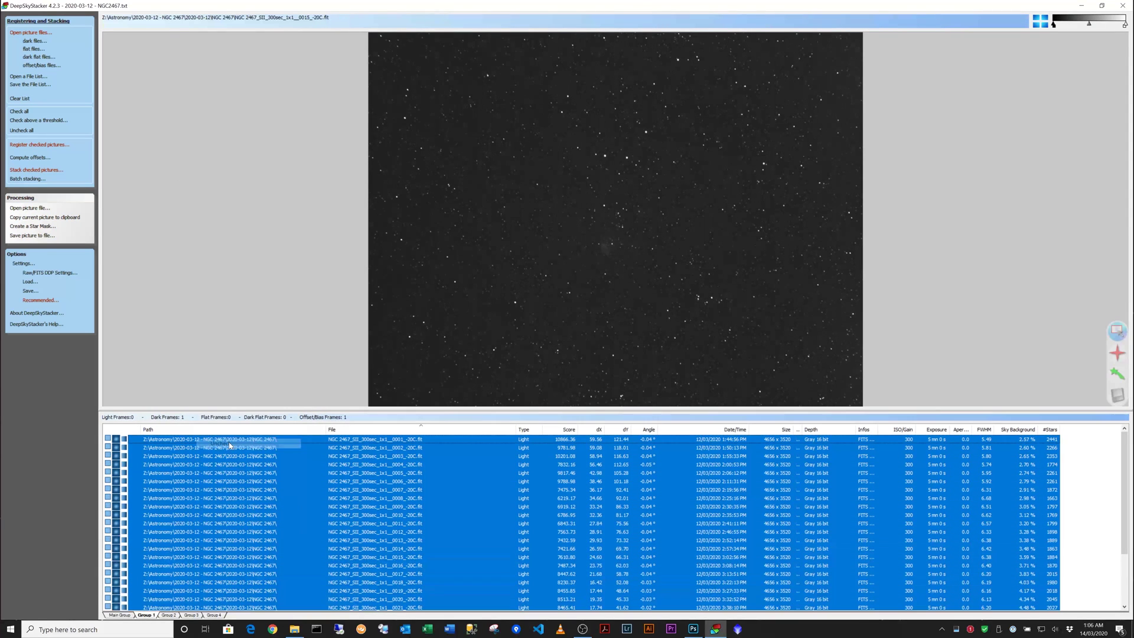
- Check all OIII frames in Group 2 and stack them in Standard mode with the checked Main Group masters
click(119, 615)
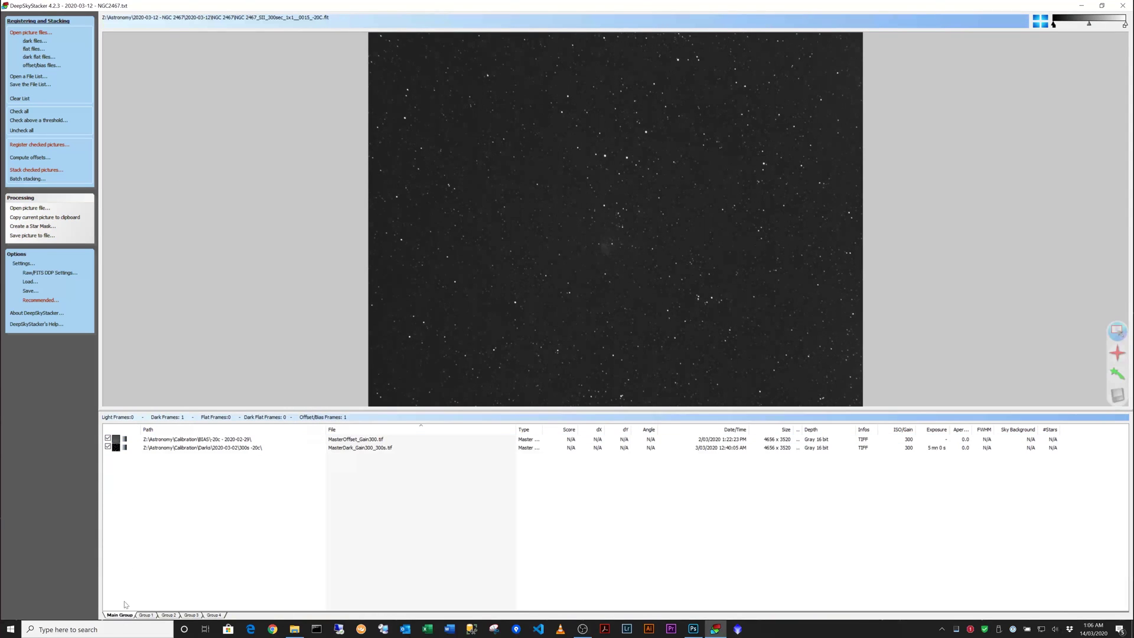
click(168, 615)
click(192, 557)
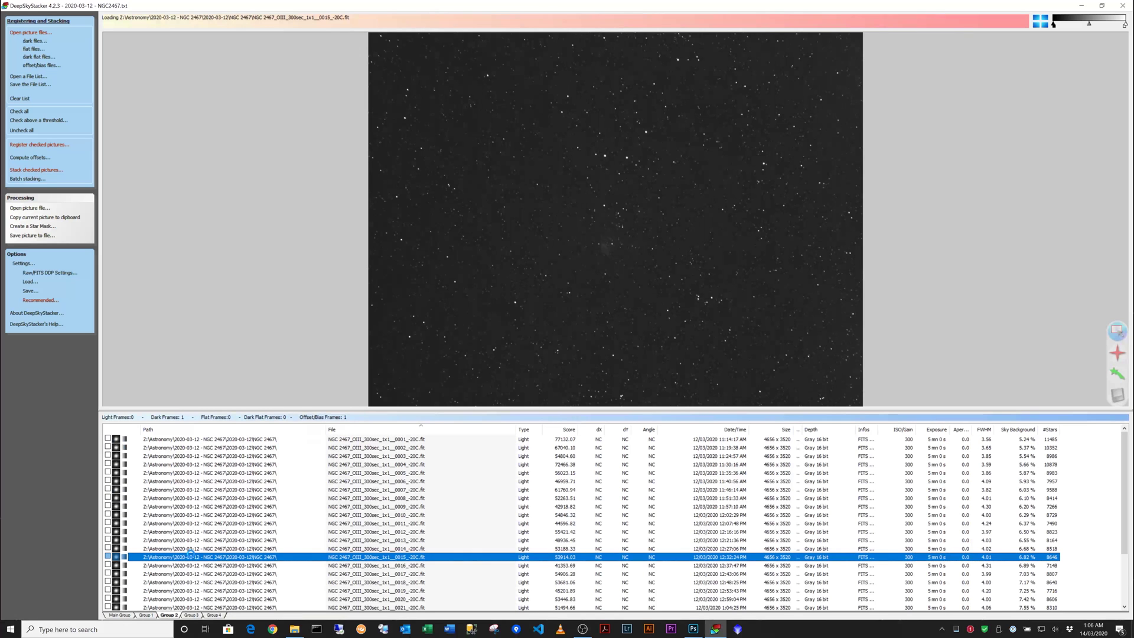
key(ctrl+a)
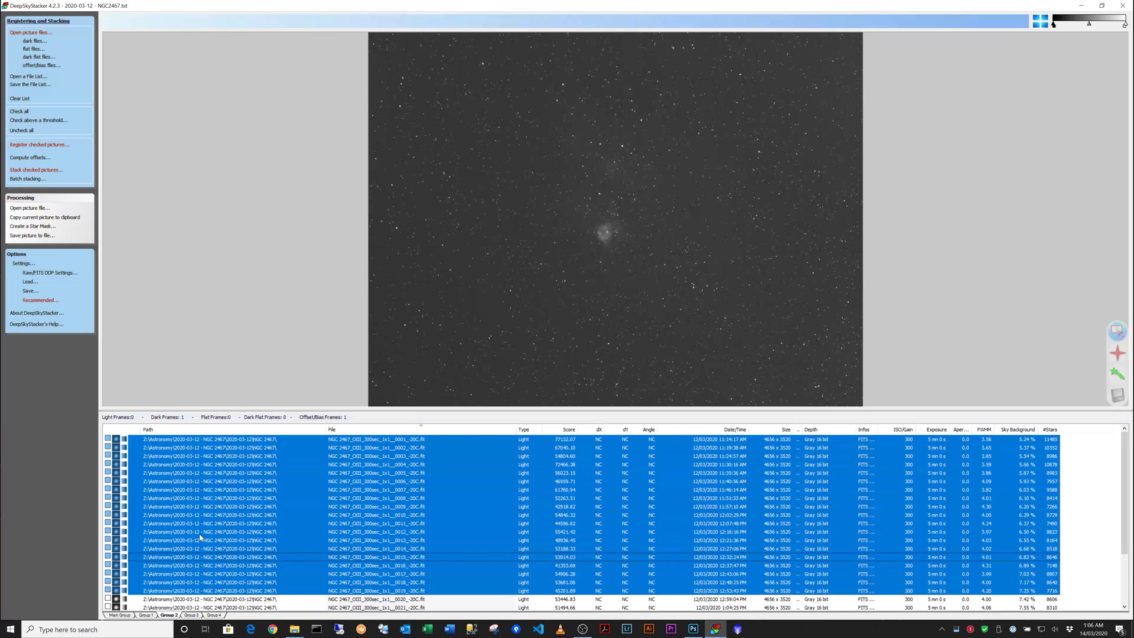
right_click(200, 533)
click(223, 415)
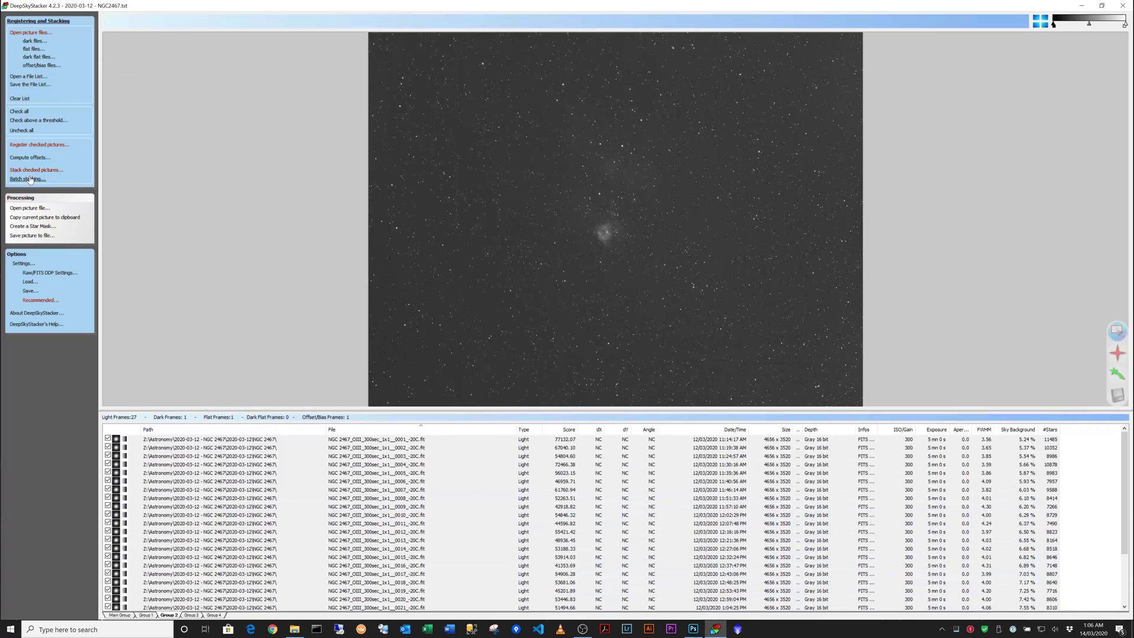
click(26, 170)
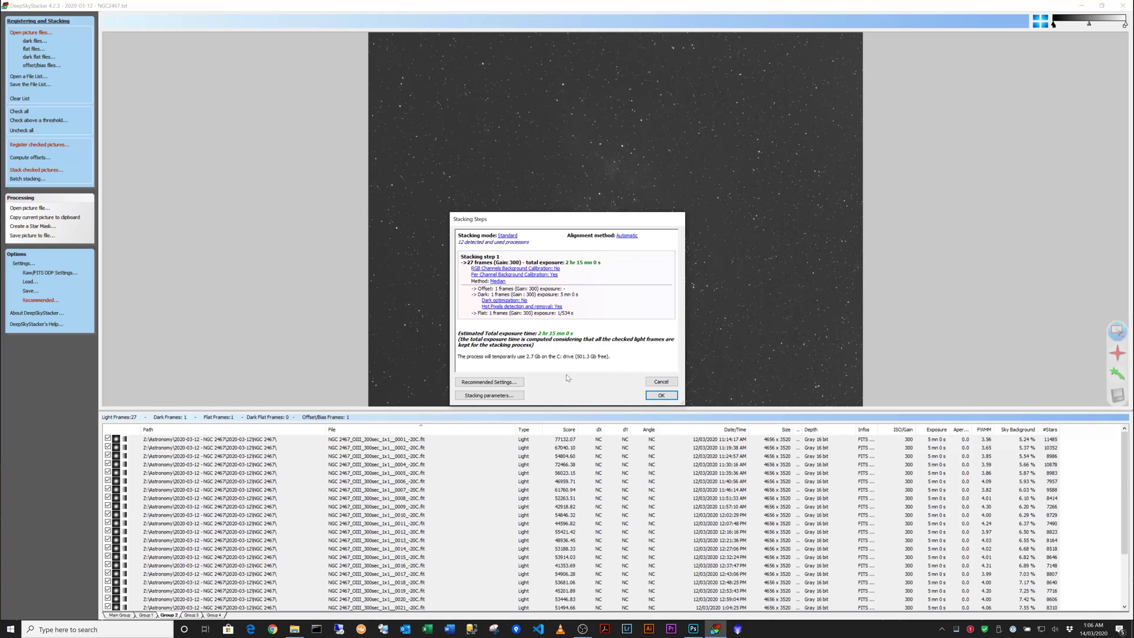
click(668, 396)
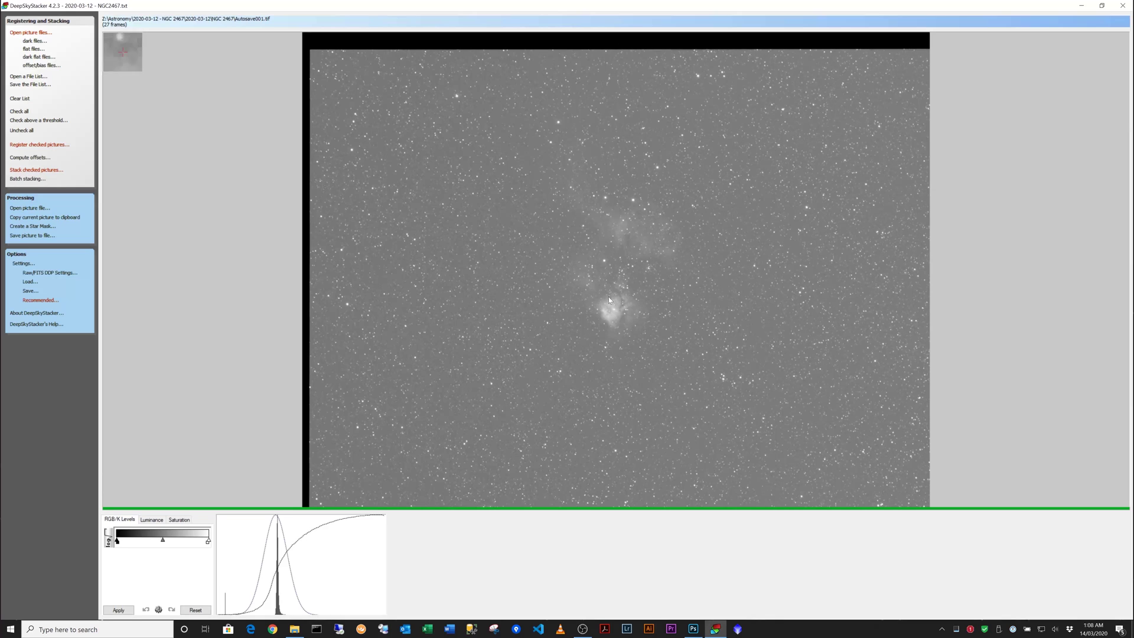
- Save the stacked OIII picture as O135.TIF in the folder 2020-03-12 - NGC 2467 and uncheck all frames in Group 2
click(32, 237)
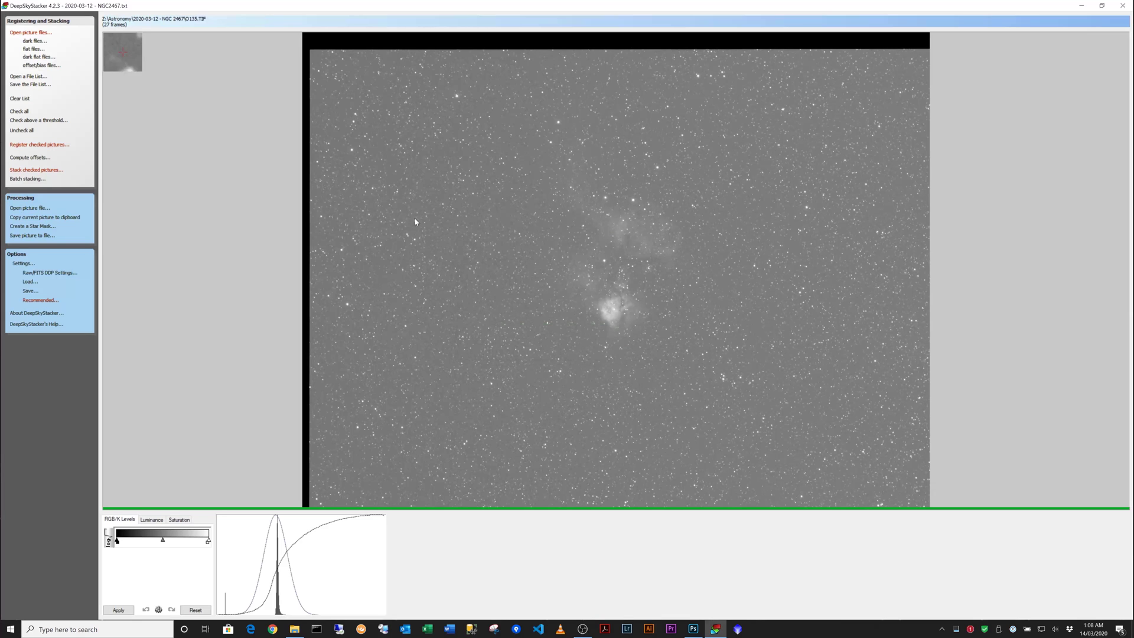
click(31, 22)
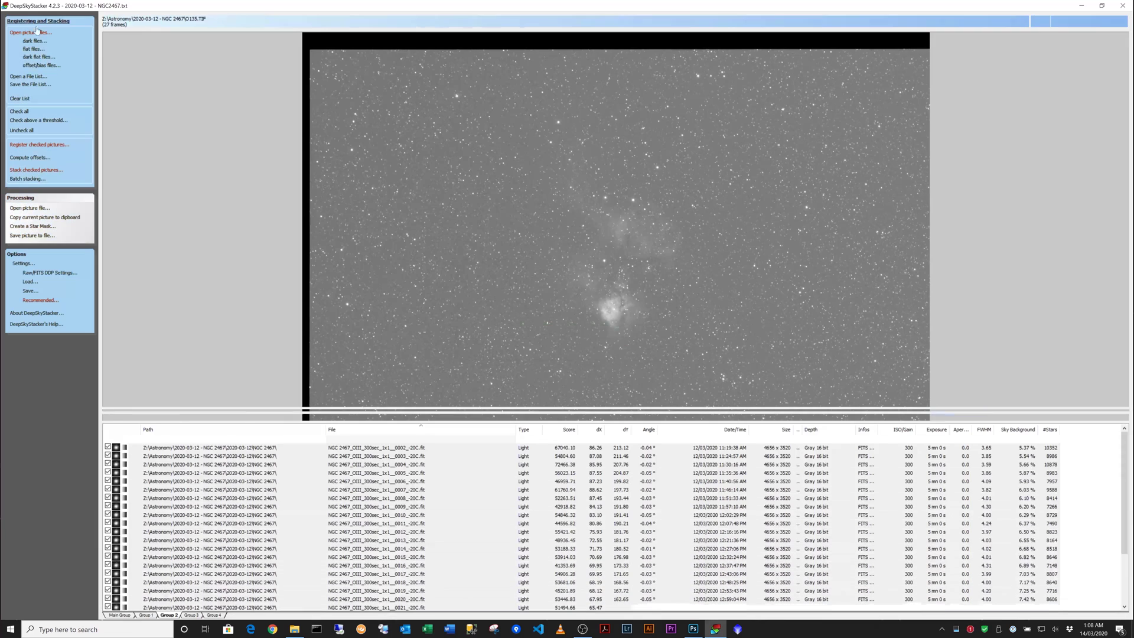
key(ctrl+a)
right_click(210, 492)
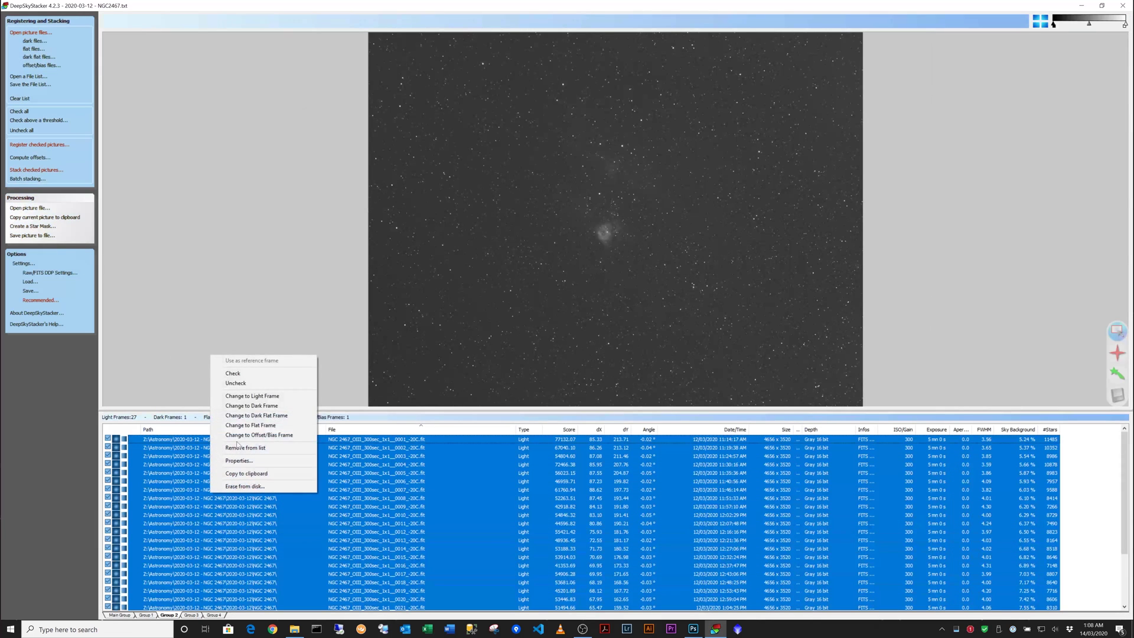
click(236, 383)
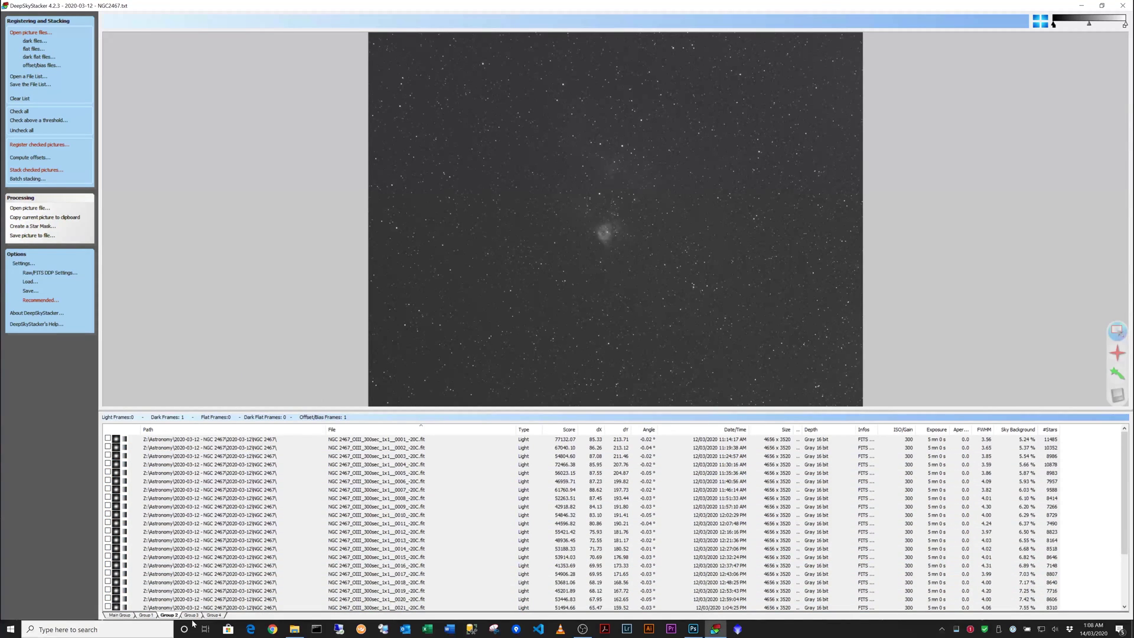
- Check all Ha frames and the master flat in Group 3 and stack them in Standard mode with the proposed settings
click(190, 615)
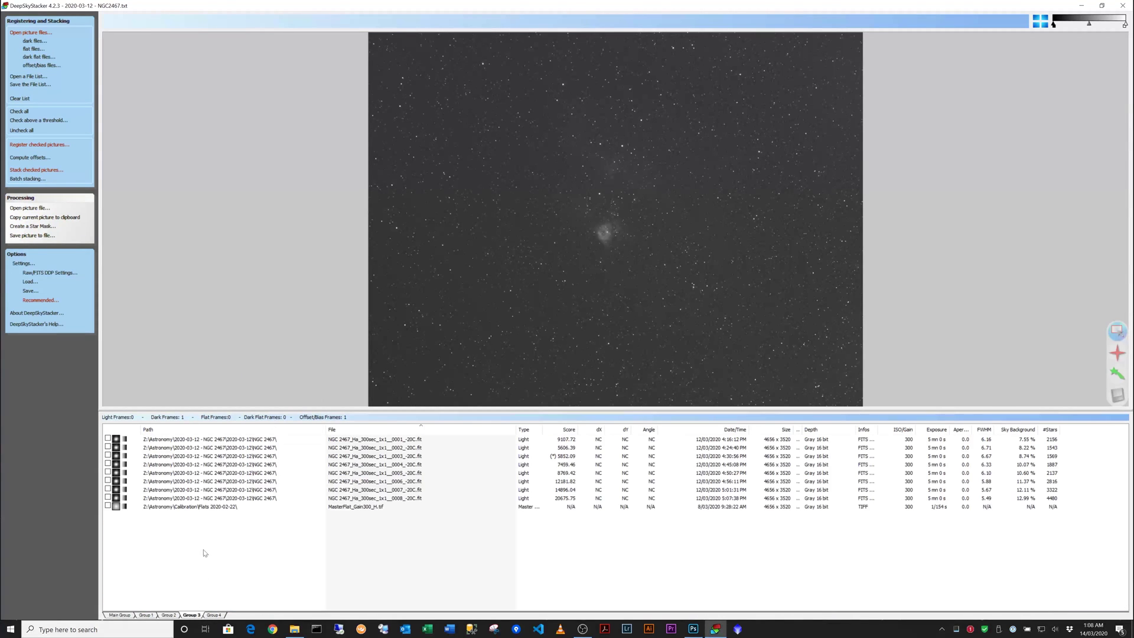
click(201, 492)
key(ctrl+a)
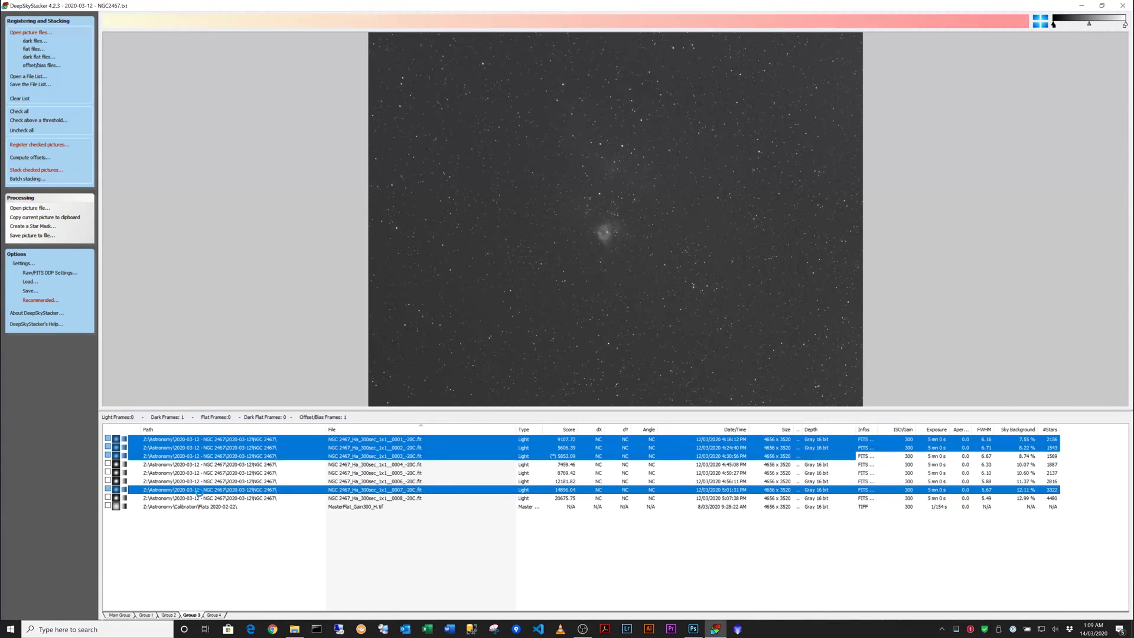
right_click(201, 495)
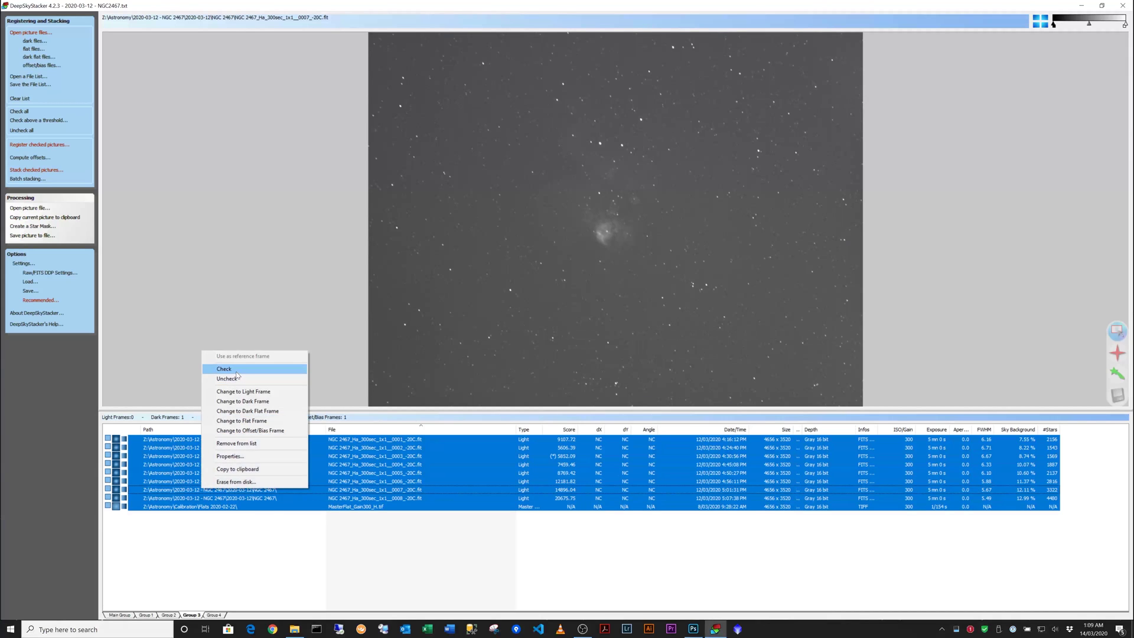
click(238, 369)
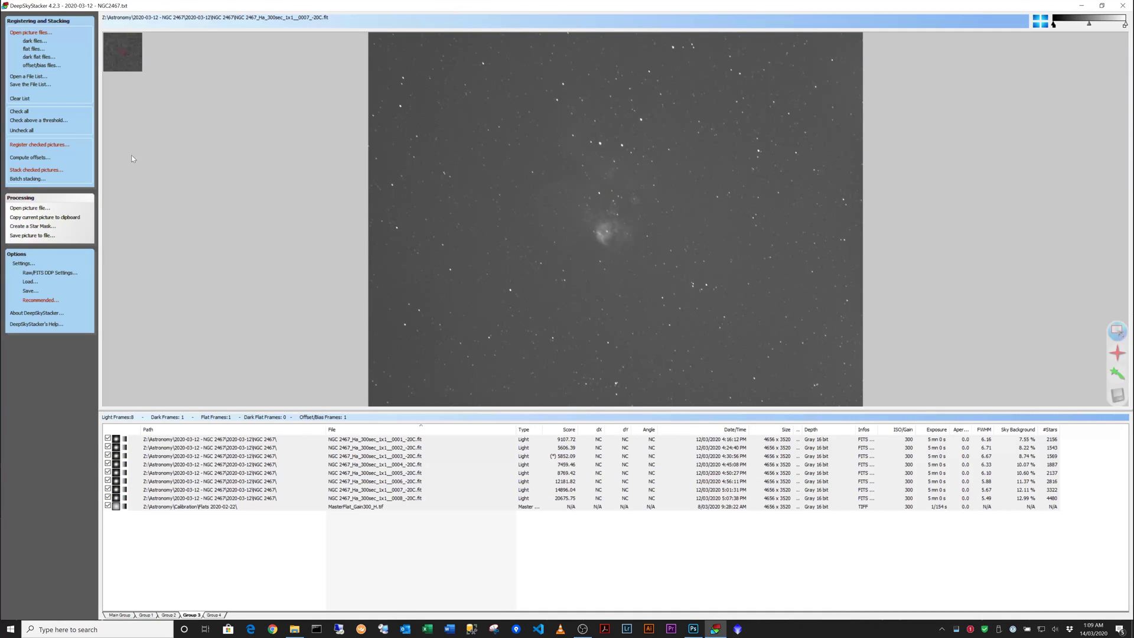
click(35, 170)
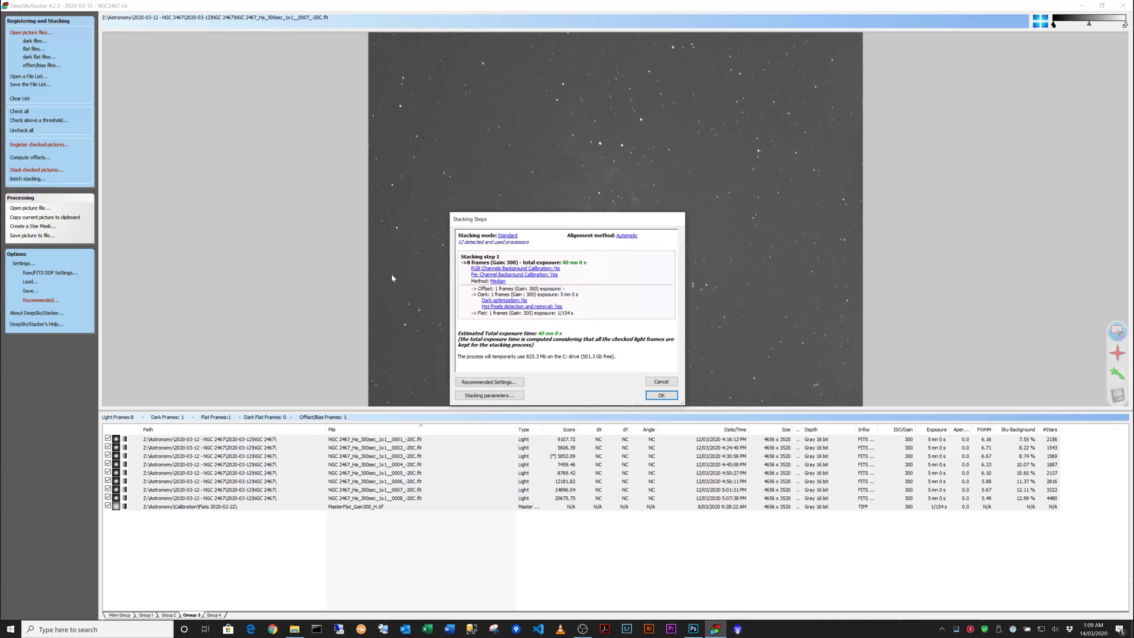
click(661, 395)
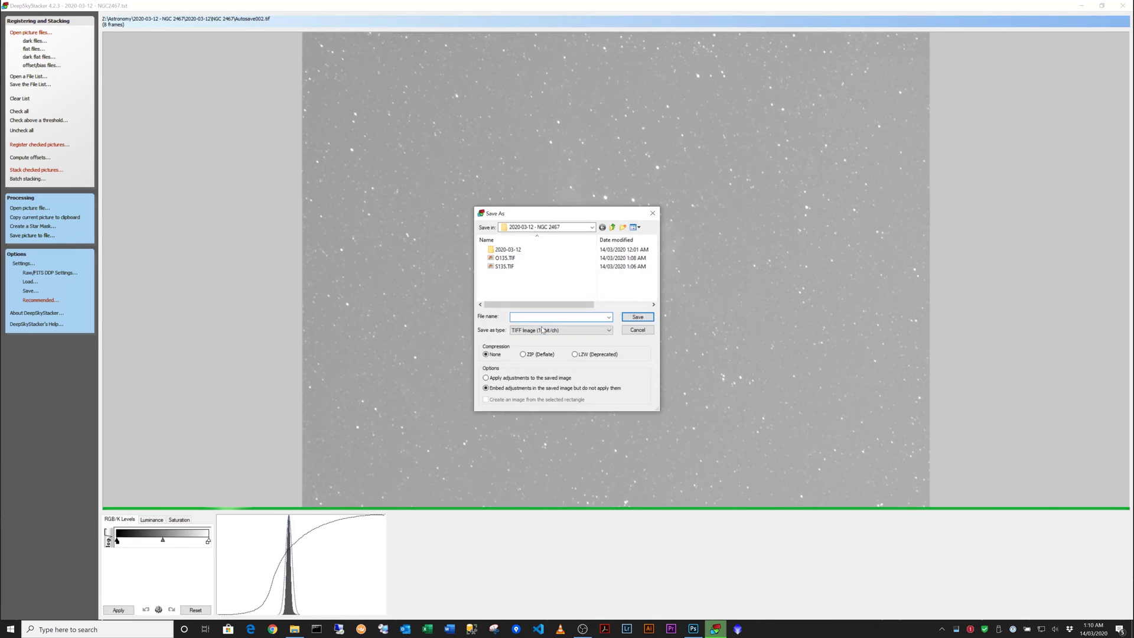
- Save the stacked Ha picture as the 16-bit TIFF H040 and close DeepSkyStacker, saving the file list changes
key(Return)
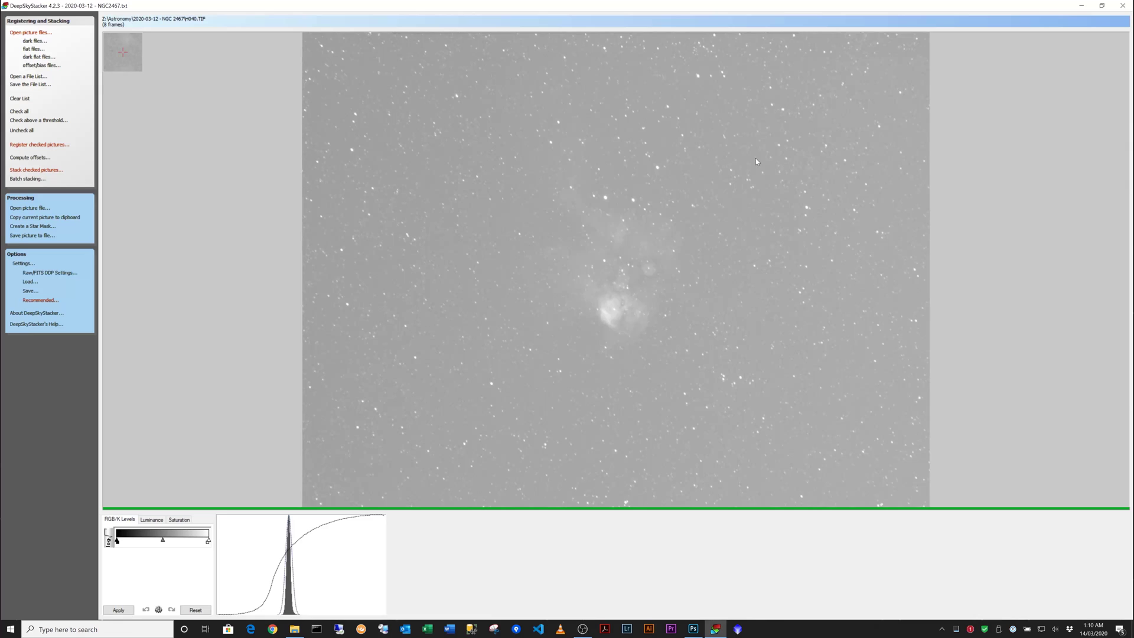
click(1123, 7)
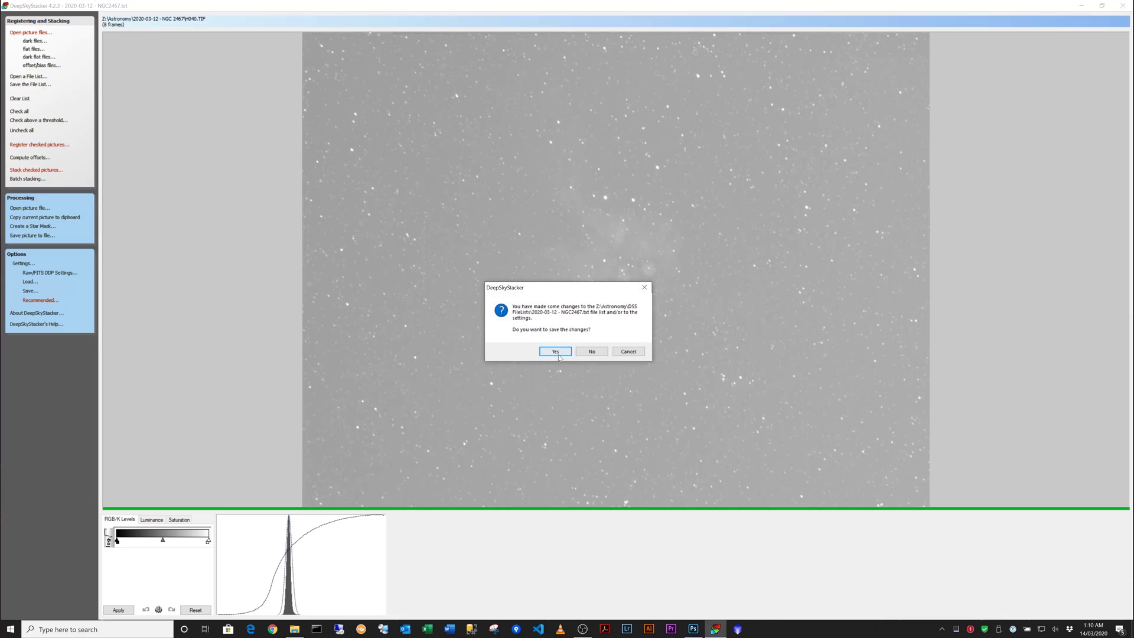
click(555, 352)
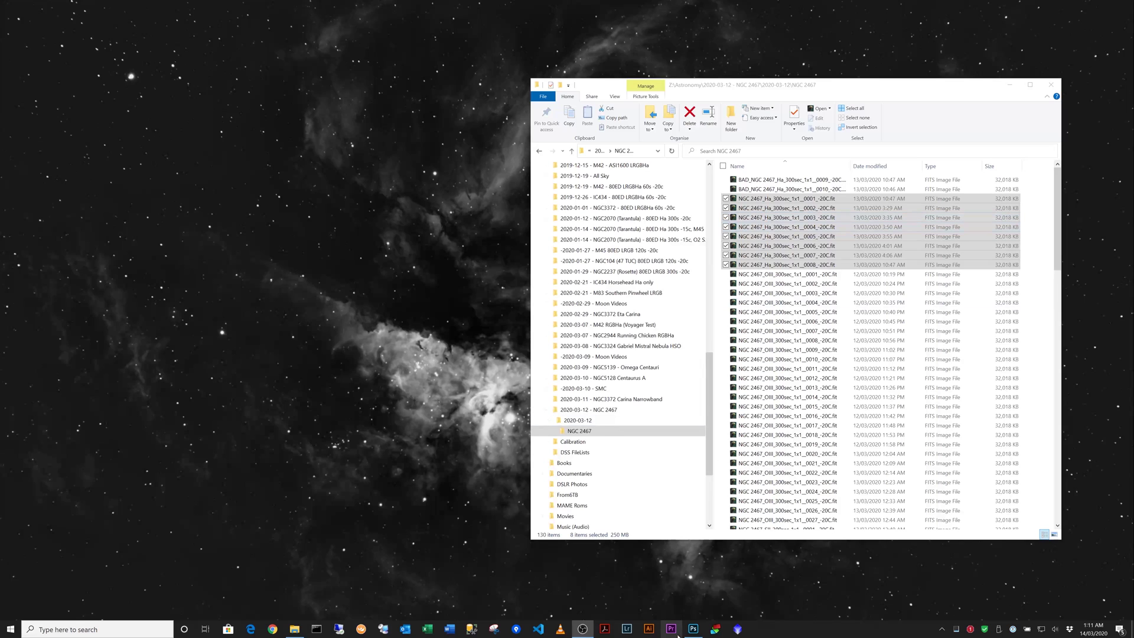
- Open H040.TIF, O135.TIF and S135.TIF from the folder 2020-03-12 - NGC 2467 in Photoshop
mouse_move(695, 630)
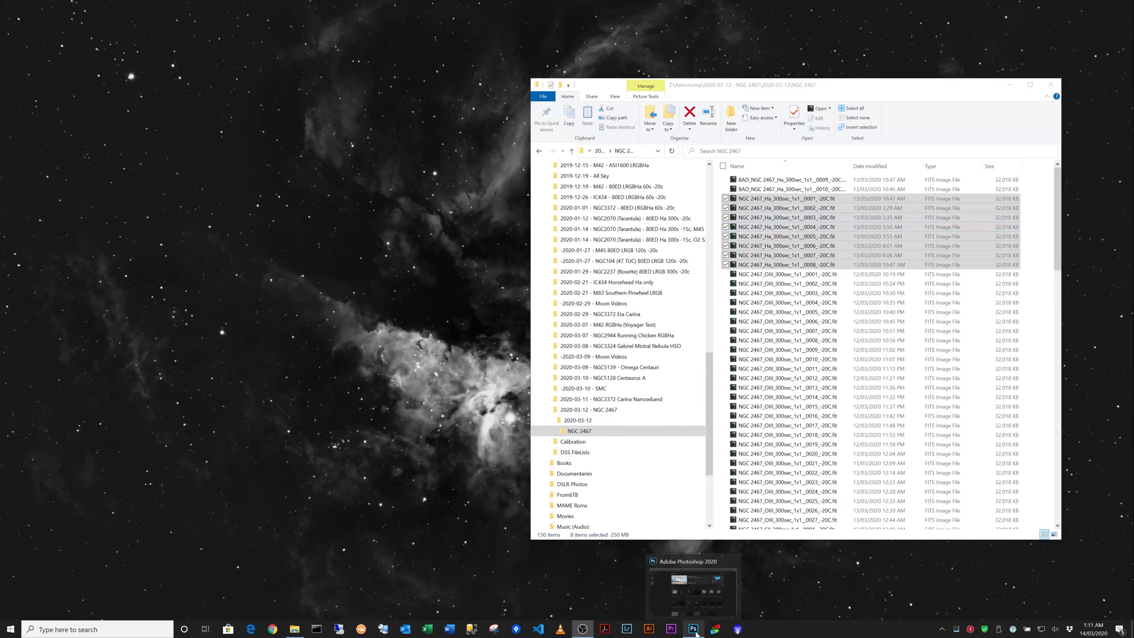
click(587, 411)
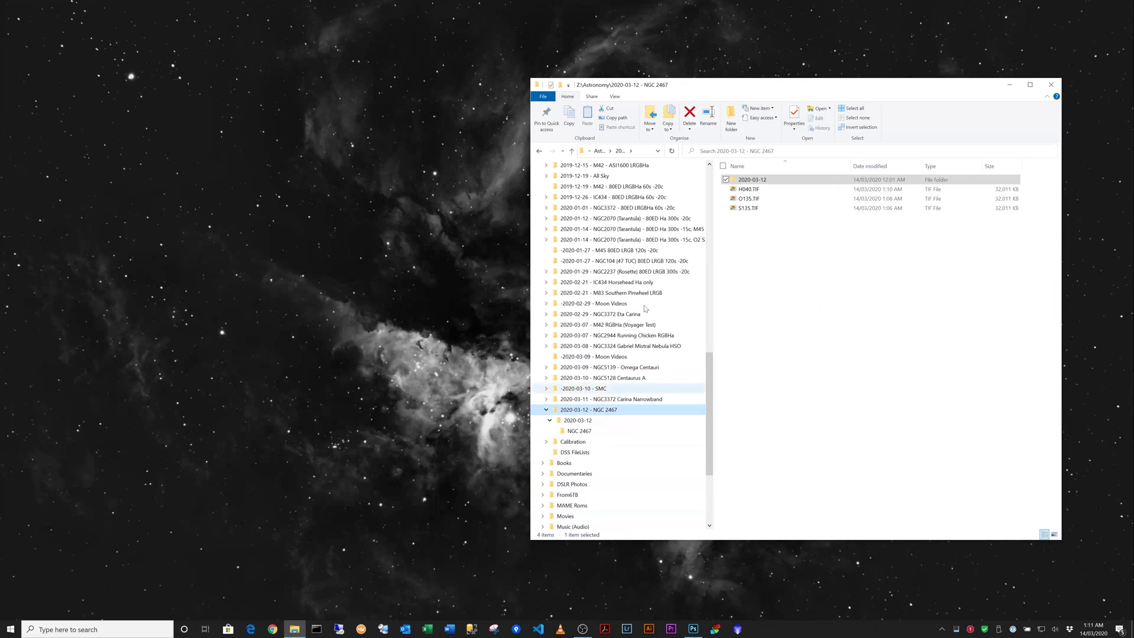
click(694, 630)
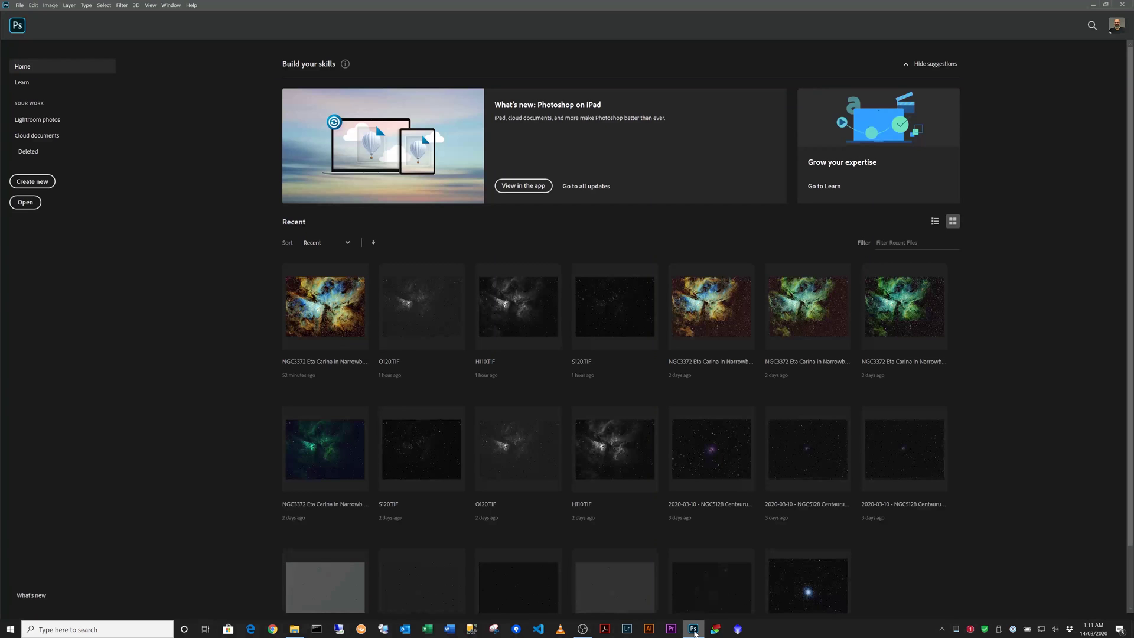
key(alt+Tab)
key(alt+Tab)
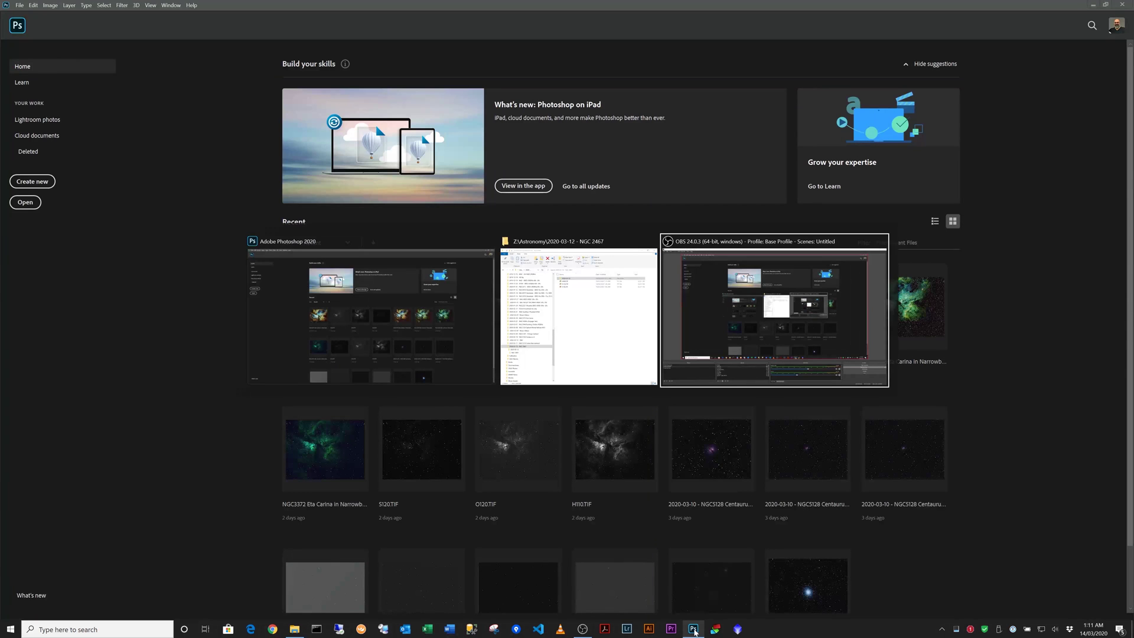
key(alt+shift+Tab)
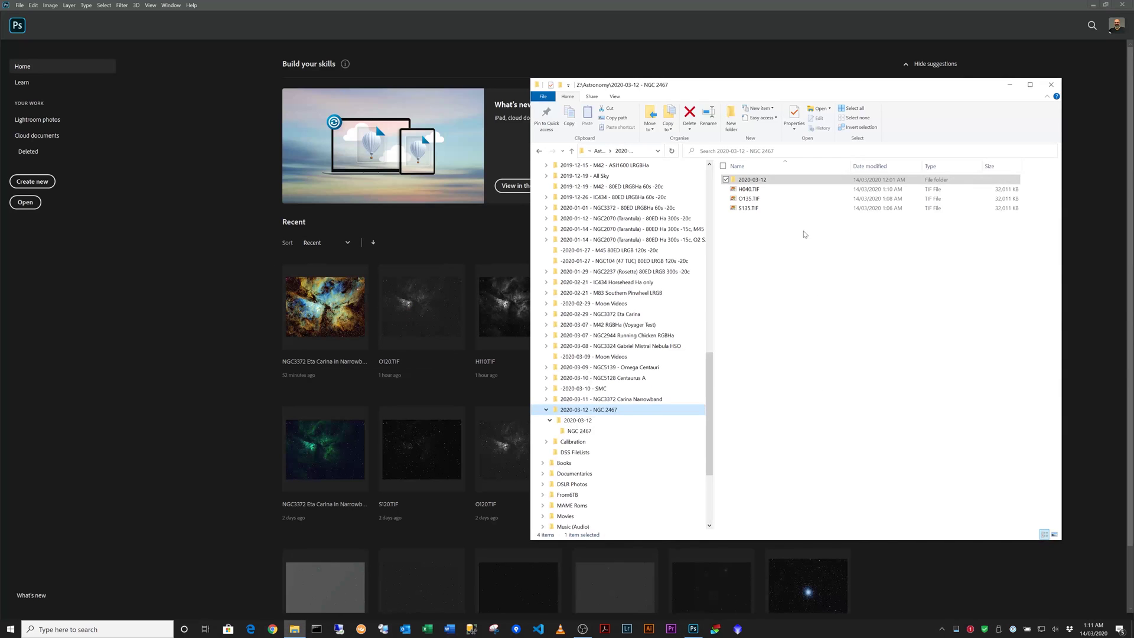
click(748, 189)
shift+click(749, 208)
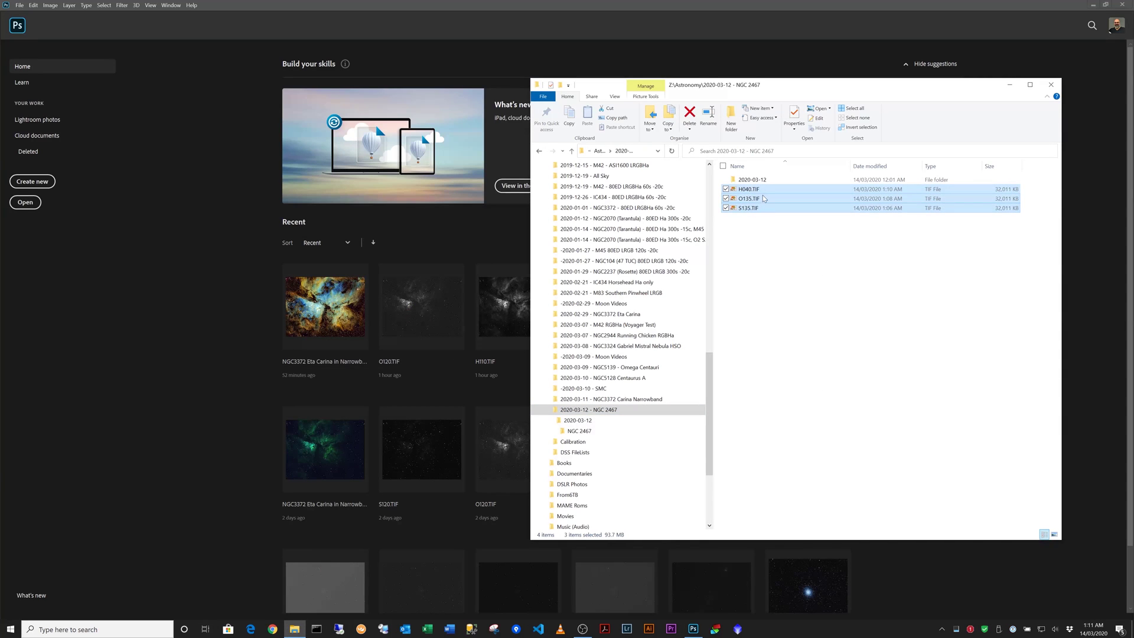
drag(763, 199, 387, 309)
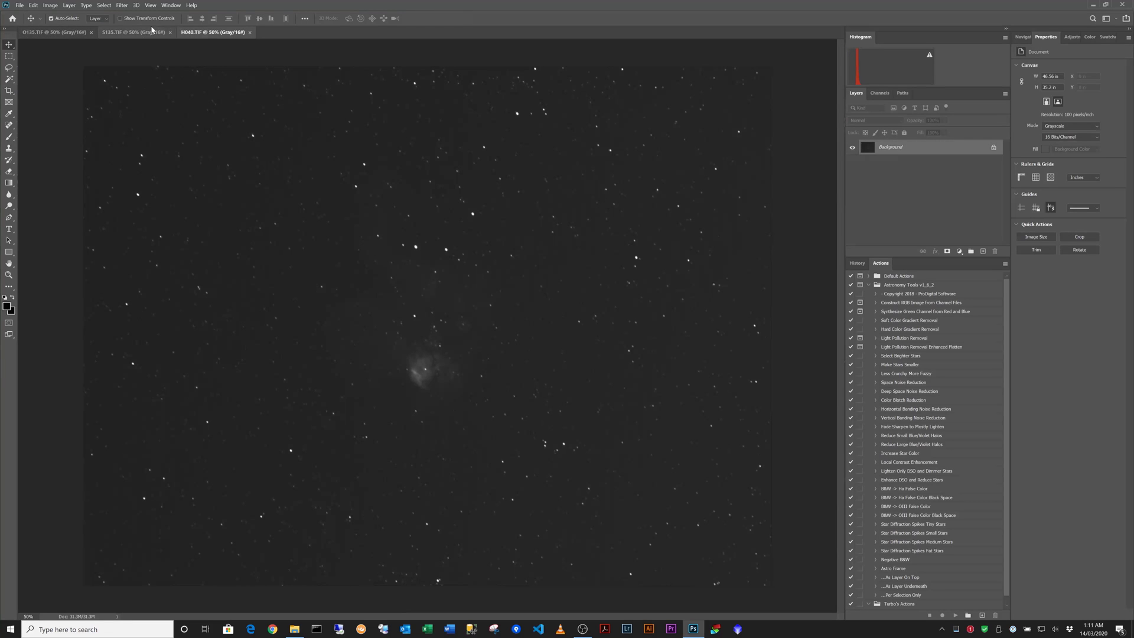
- Reorder the open documents as S135, O135, H040 and compare the three stacked images
drag(113, 34, 31, 34)
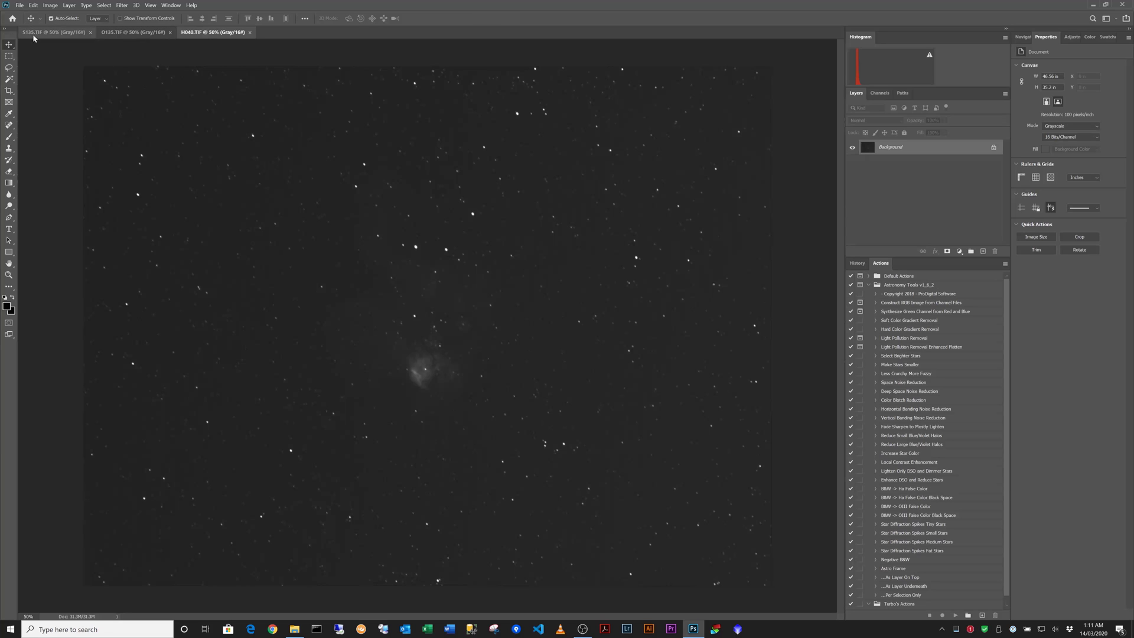
click(56, 32)
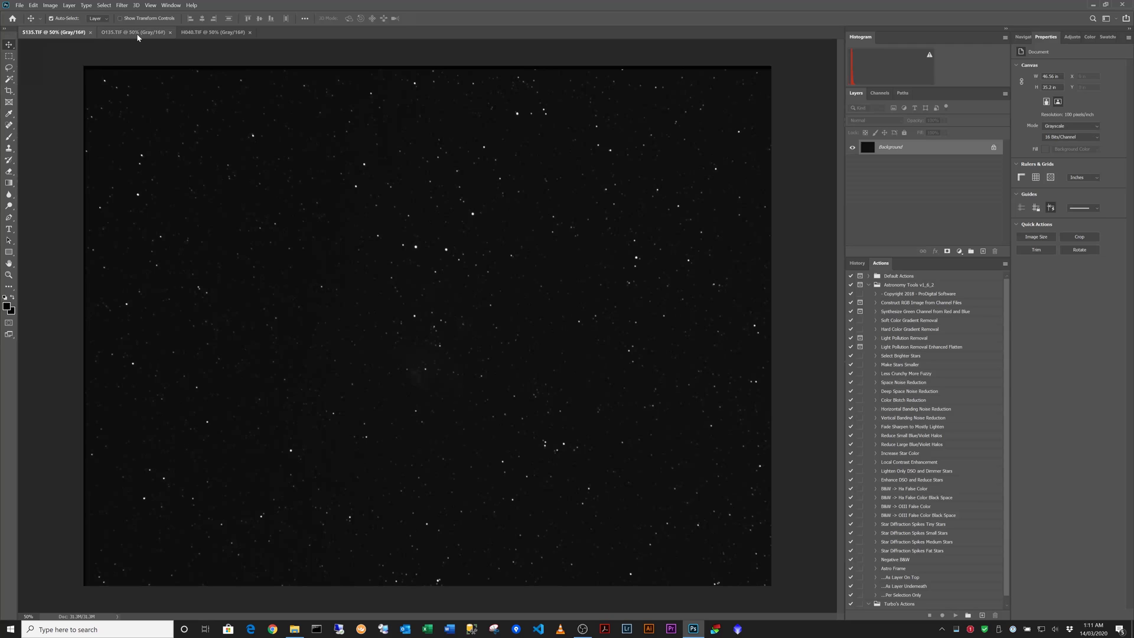
click(139, 34)
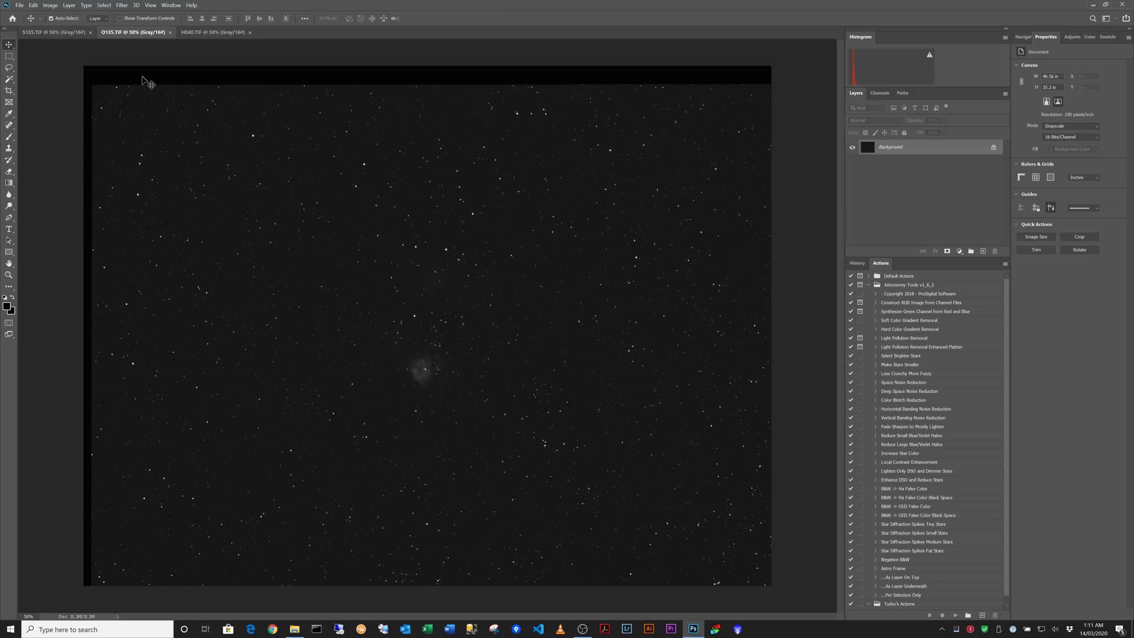
click(199, 33)
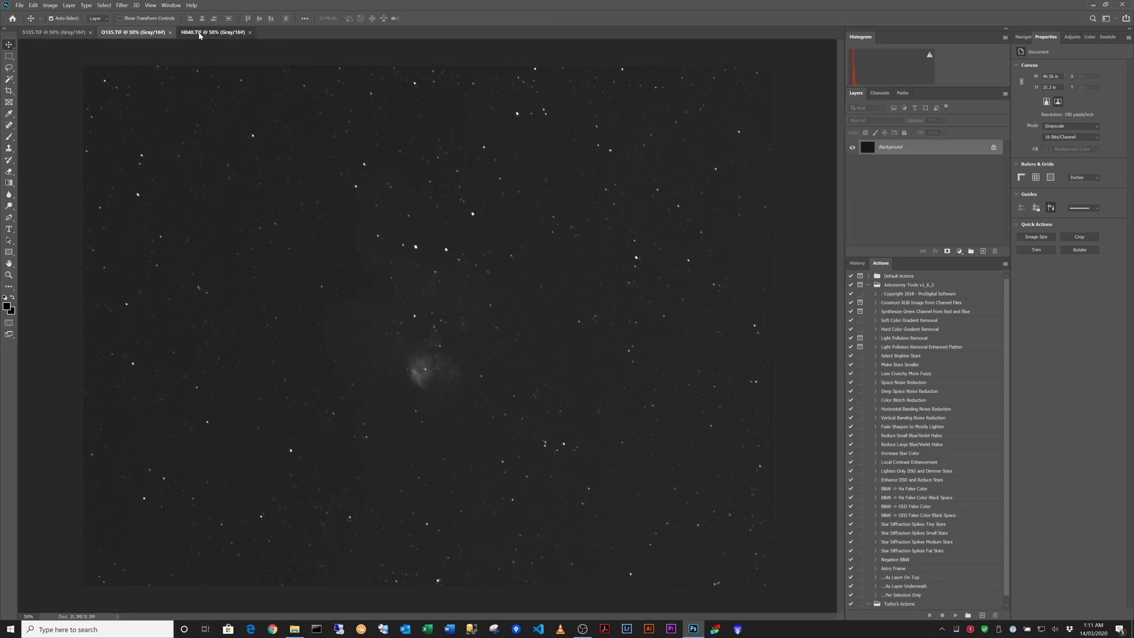
click(122, 33)
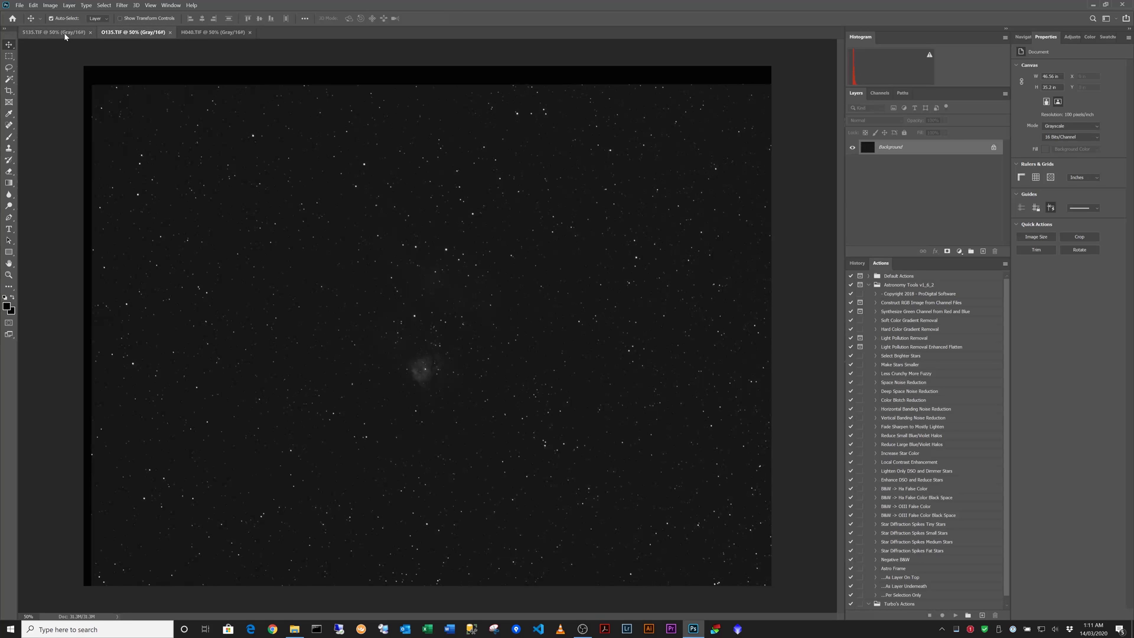
click(65, 33)
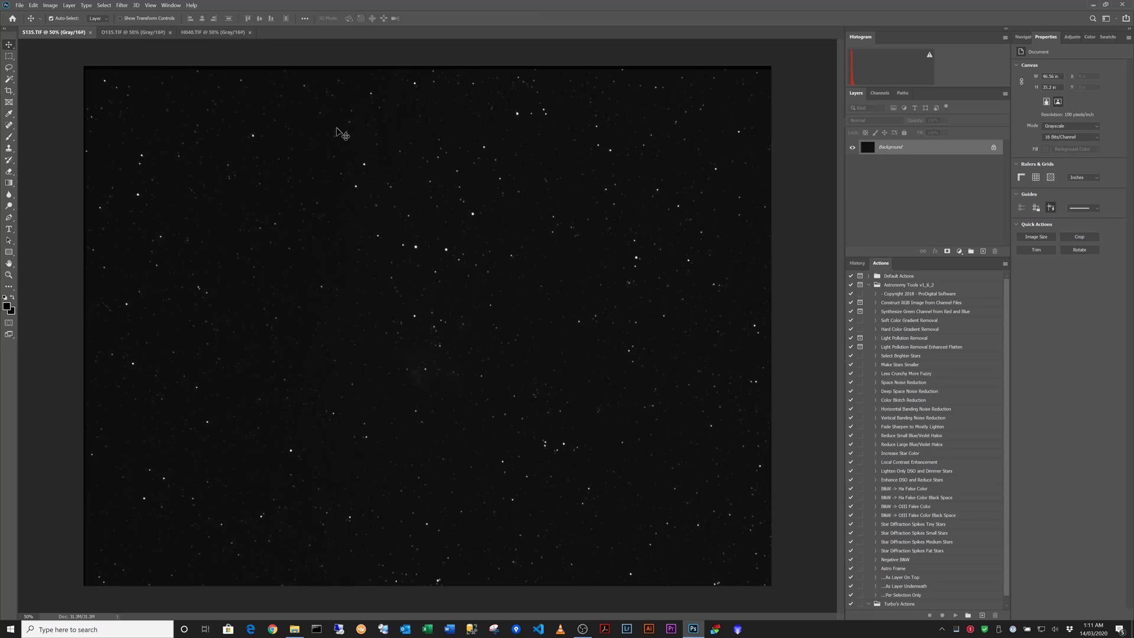
- Switch to File Explorer, duplicate H040.TIF in the same folder and rename the copy 2020-03-12 NGC2467 S135 O135 H040.TIF
key(alt+Tab)
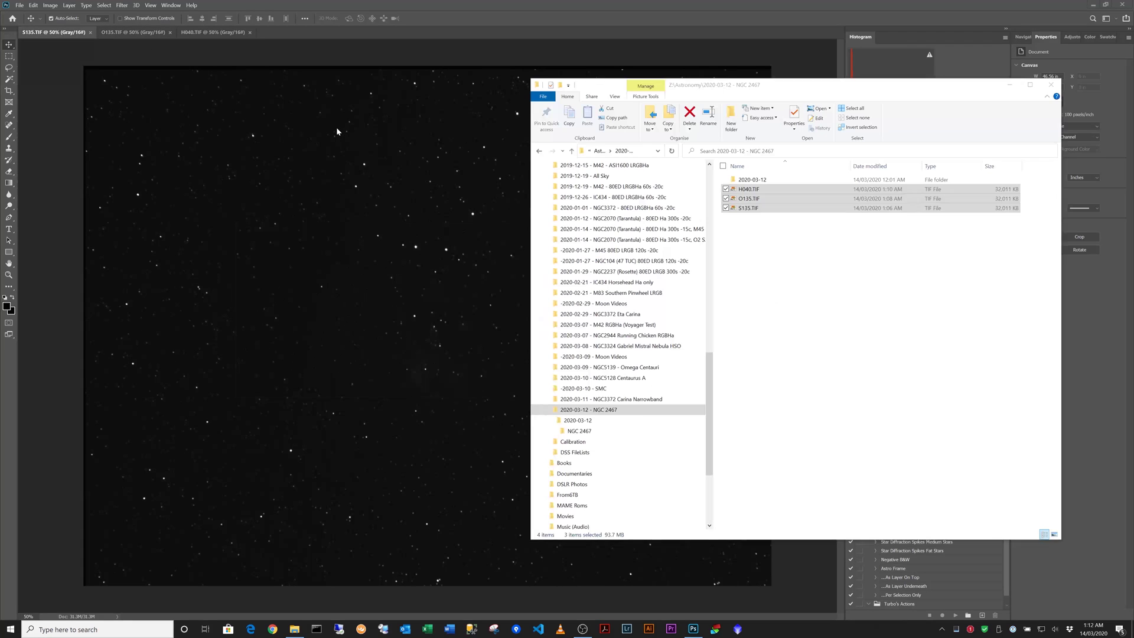
click(762, 266)
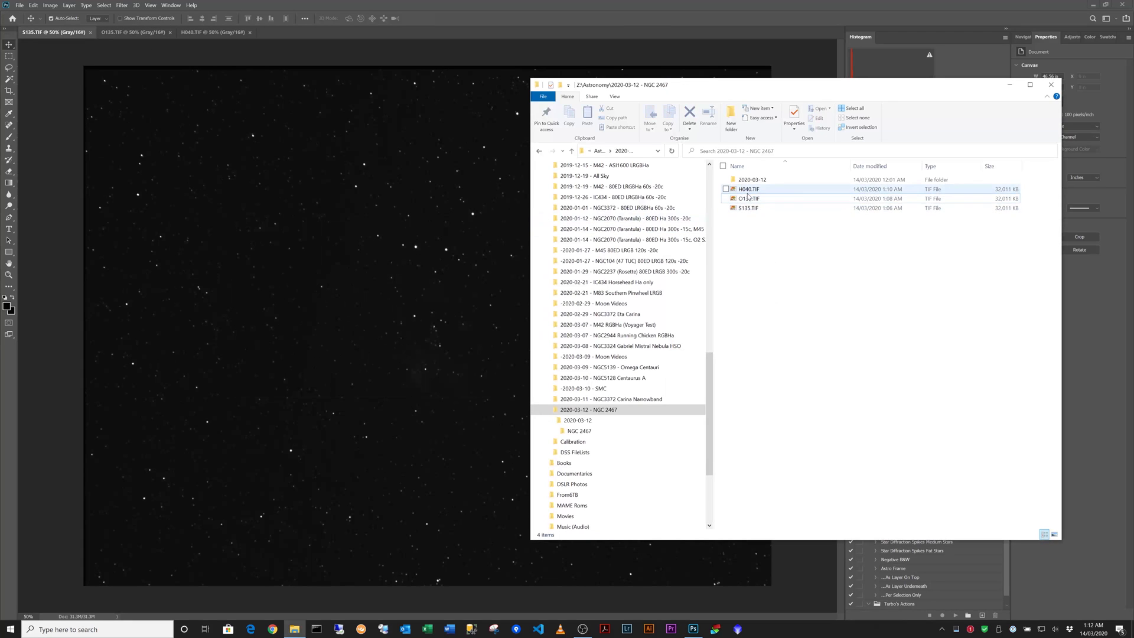
click(746, 193)
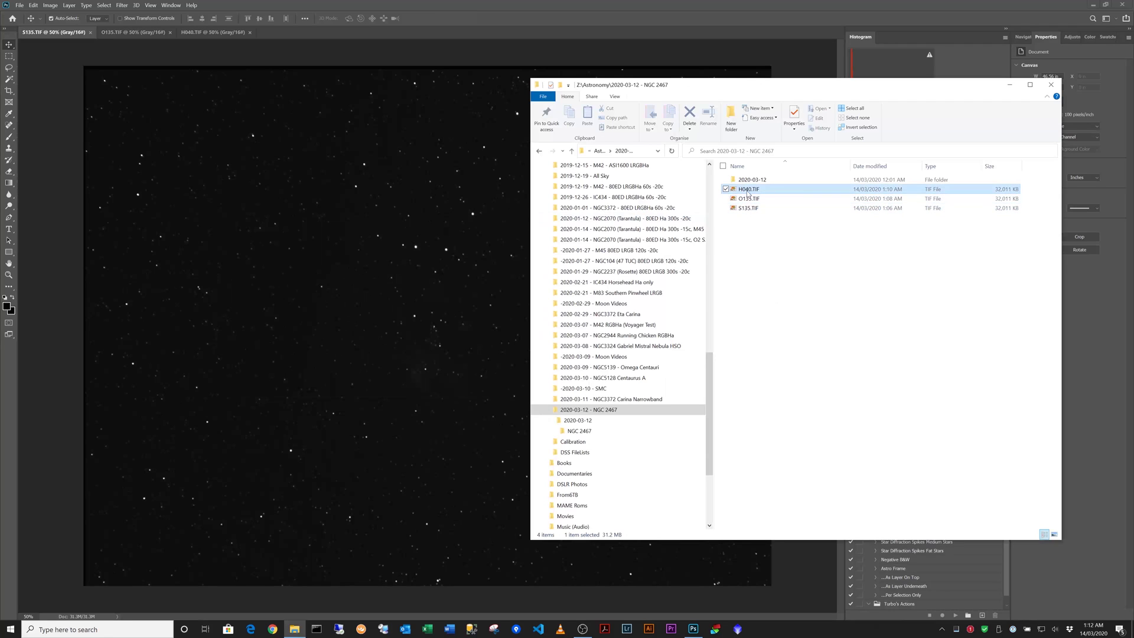
key(ctrl+c)
key(ctrl+v)
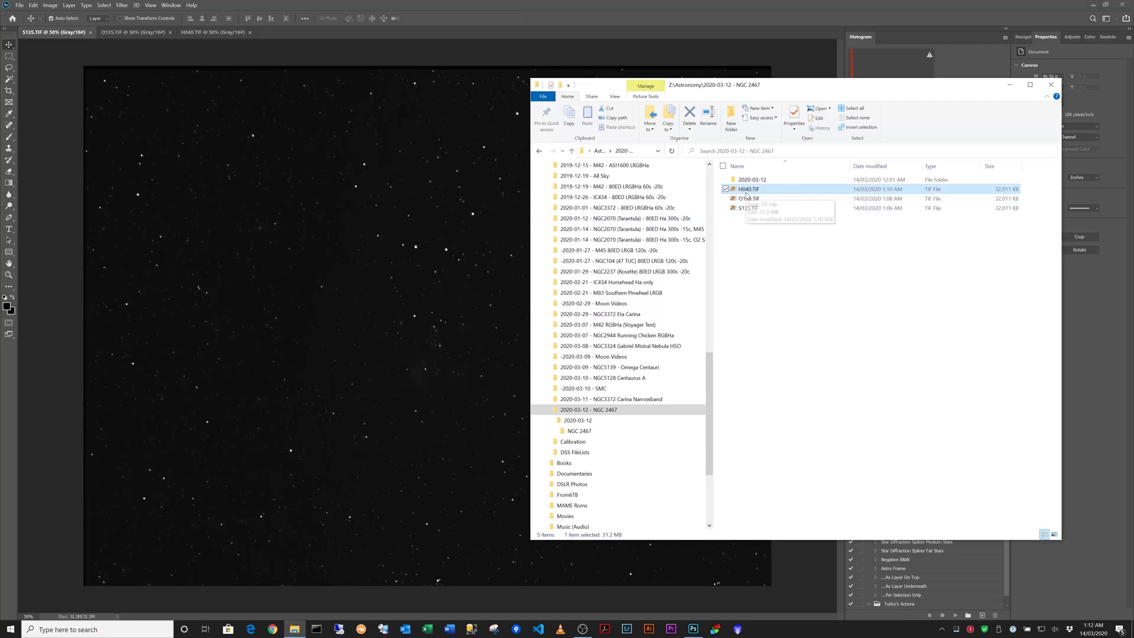
key(F2)
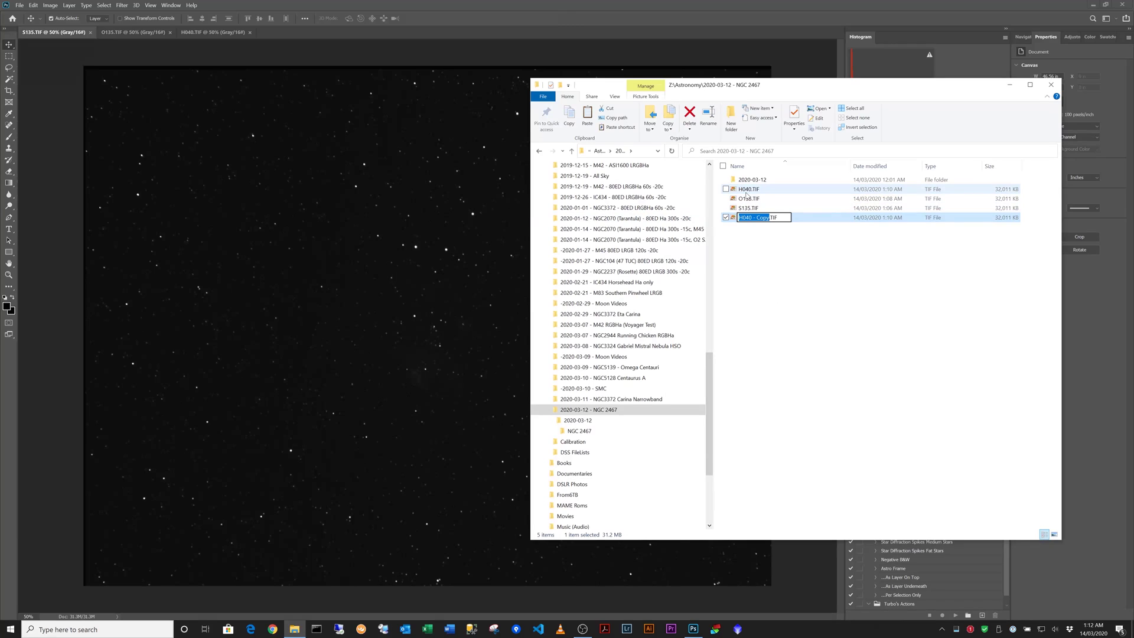
text(2020-03-12 NGC2467 S135 O135 H)
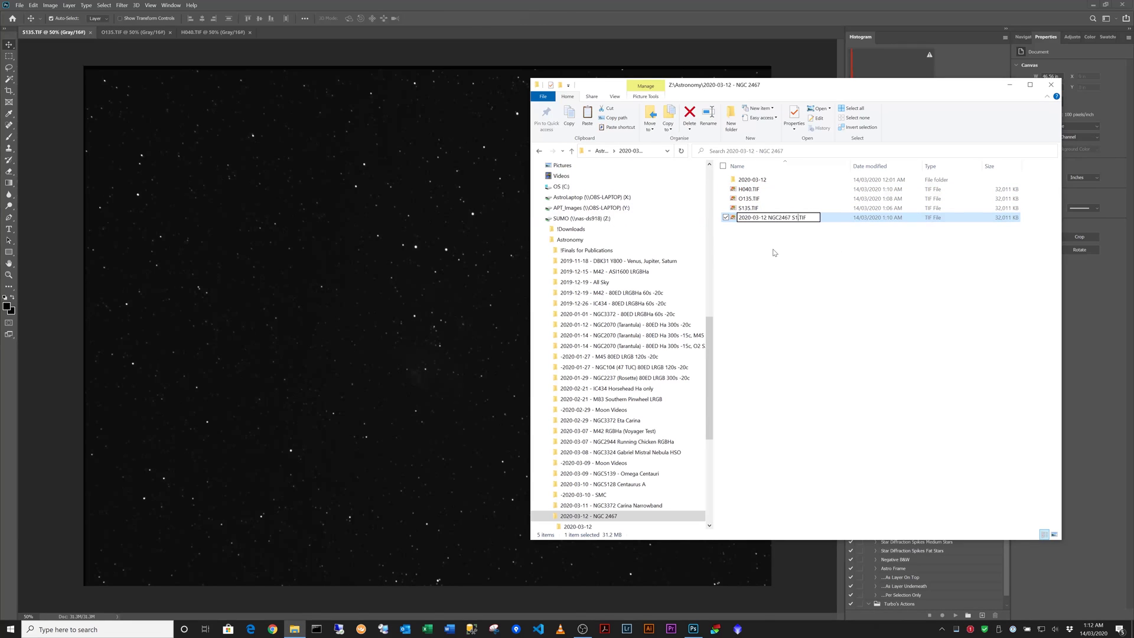
text(040)
key(Return)
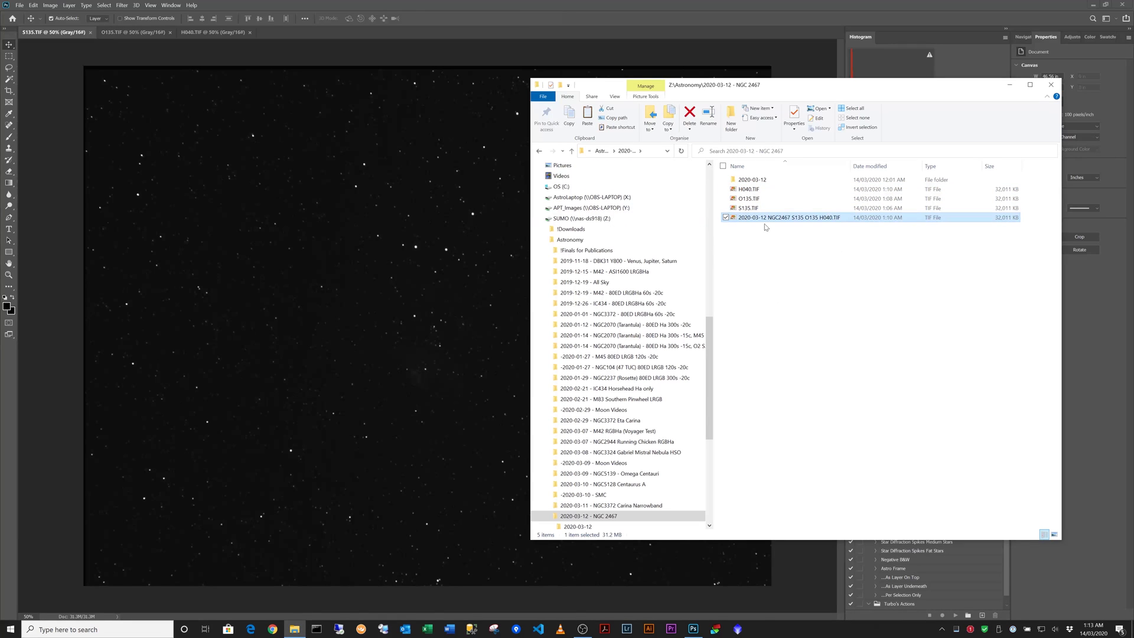
- Open 2020-03-12 NGC2467 S135 O135 H040.TIF in Photoshop as the first document and convert it from Grayscale to RGB Color
drag(358, 36, 59, 36)
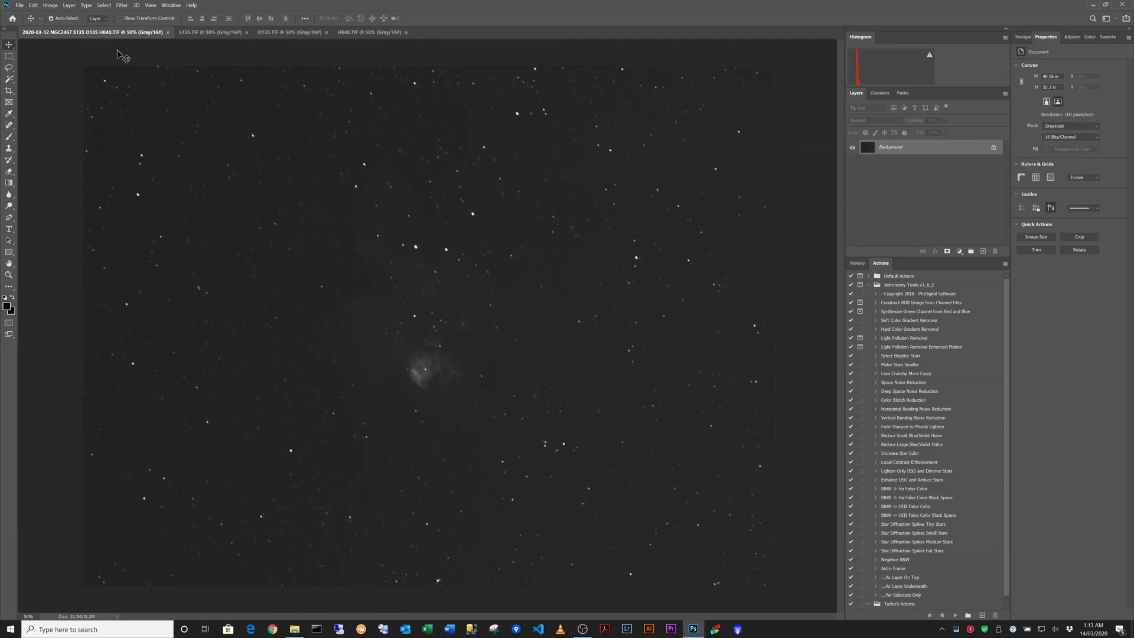
click(54, 8)
mouse_move(65, 15)
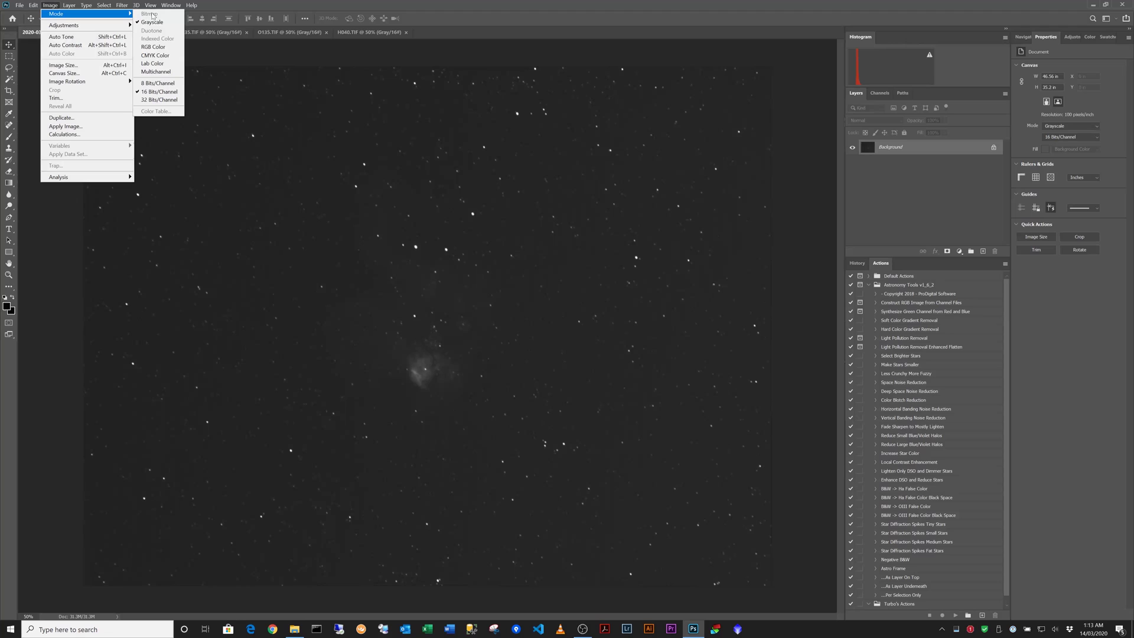
click(158, 47)
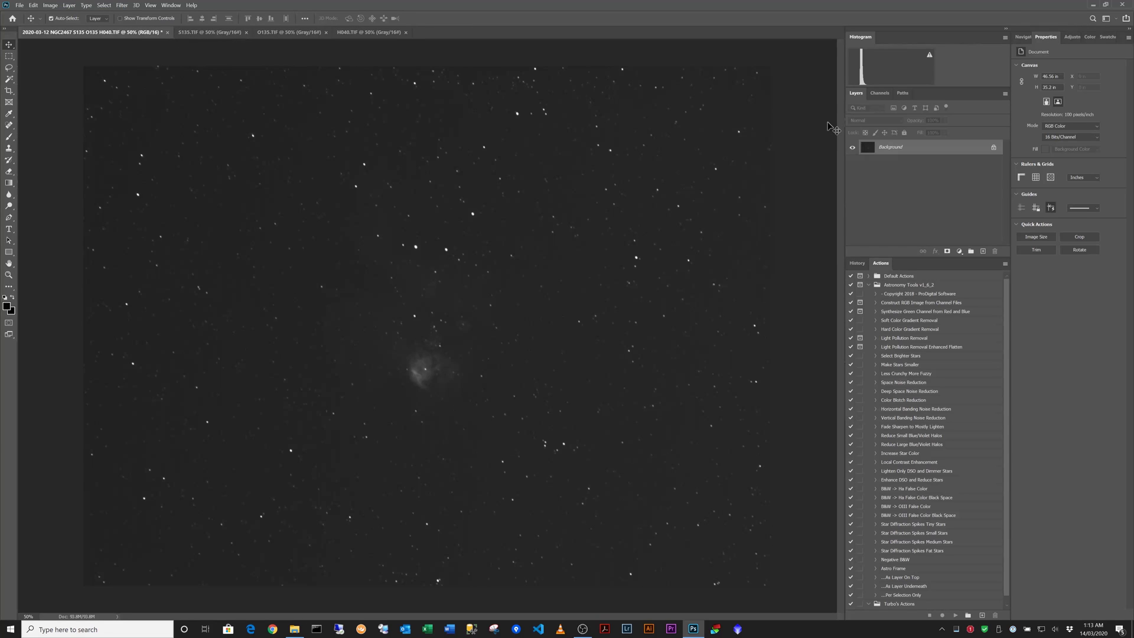
- Copy the whole S135 image and paste it into the Red channel of the combined S135 O135 H040 document
click(884, 94)
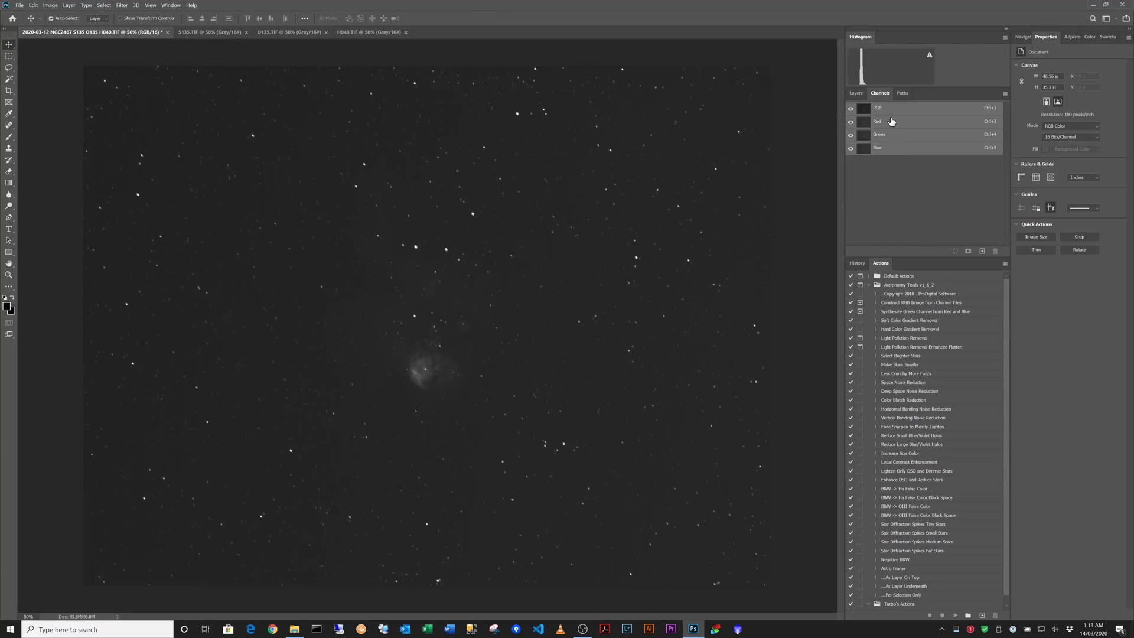
click(891, 127)
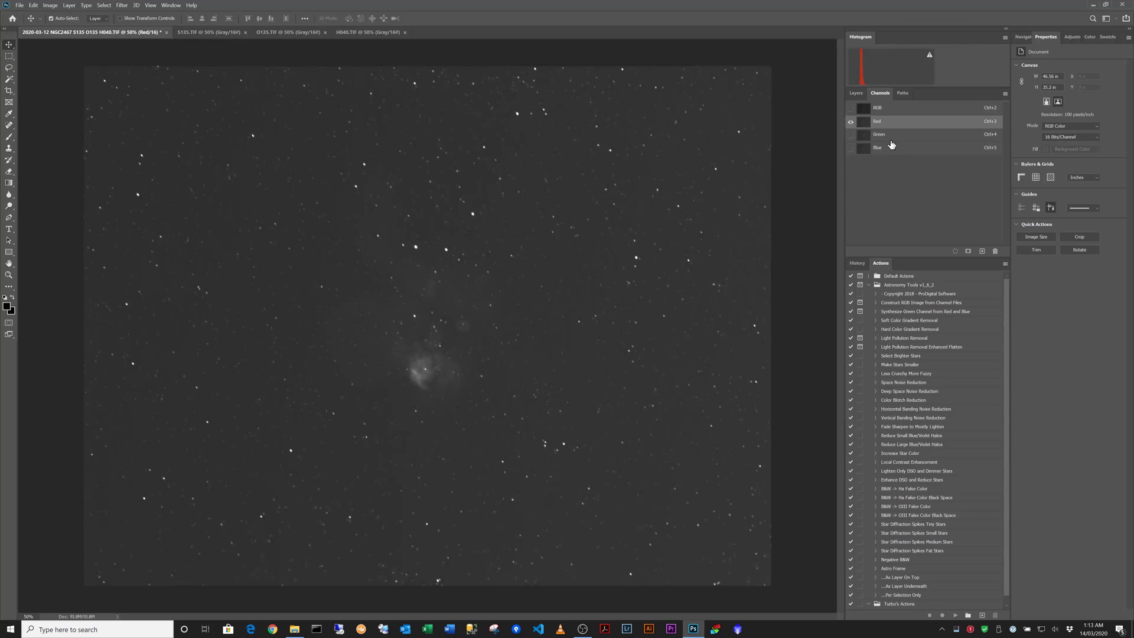
click(891, 147)
click(891, 124)
click(190, 33)
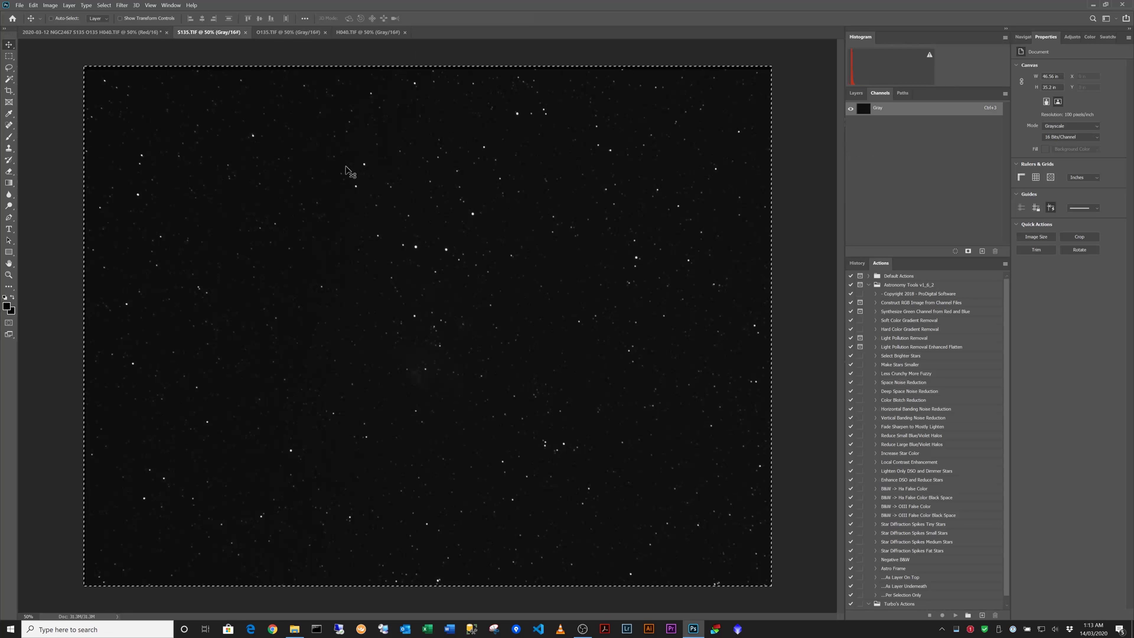
click(97, 33)
drag(889, 122, 891, 125)
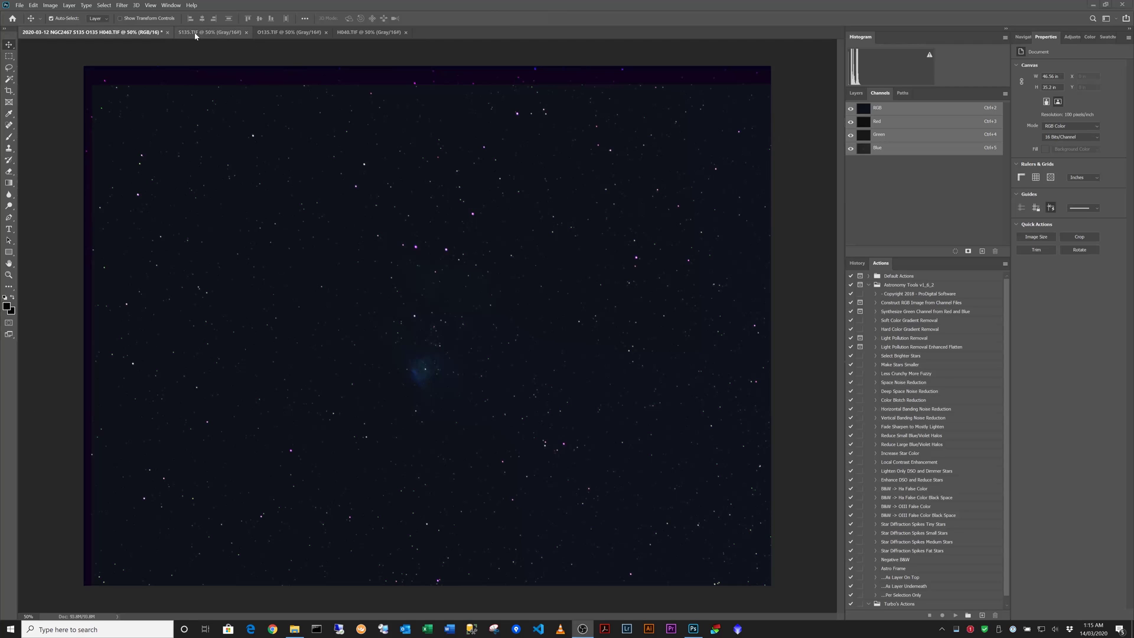
- Reorder the documents so H040 precedes O135, then copy the whole H040 image into the combined document's Green channel
drag(367, 33, 269, 35)
key(ctrl+a)
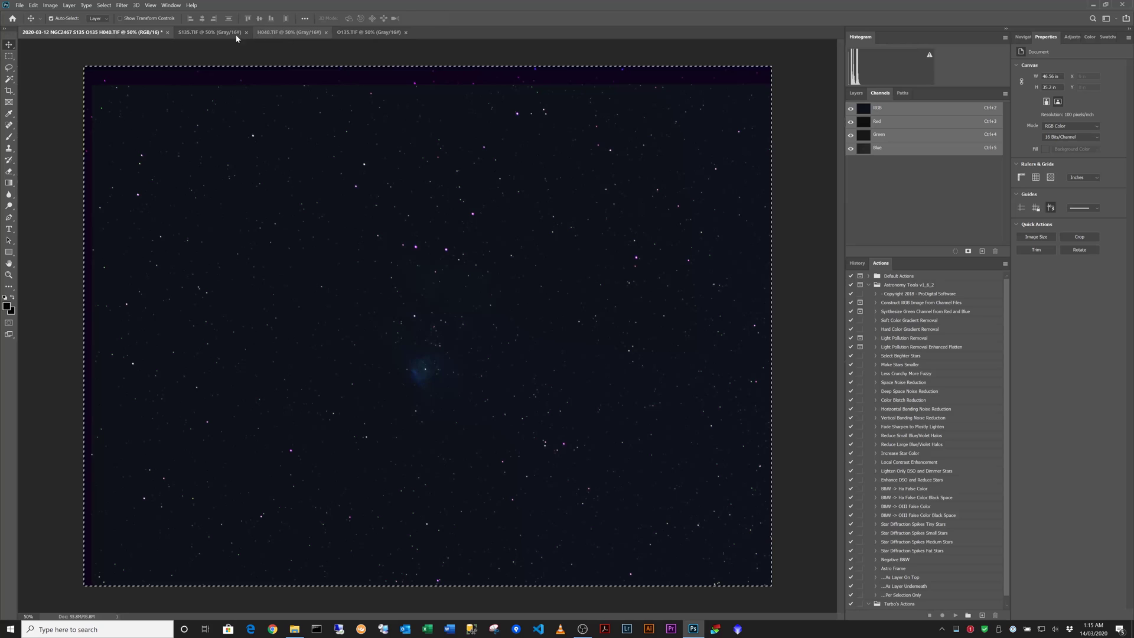
click(189, 34)
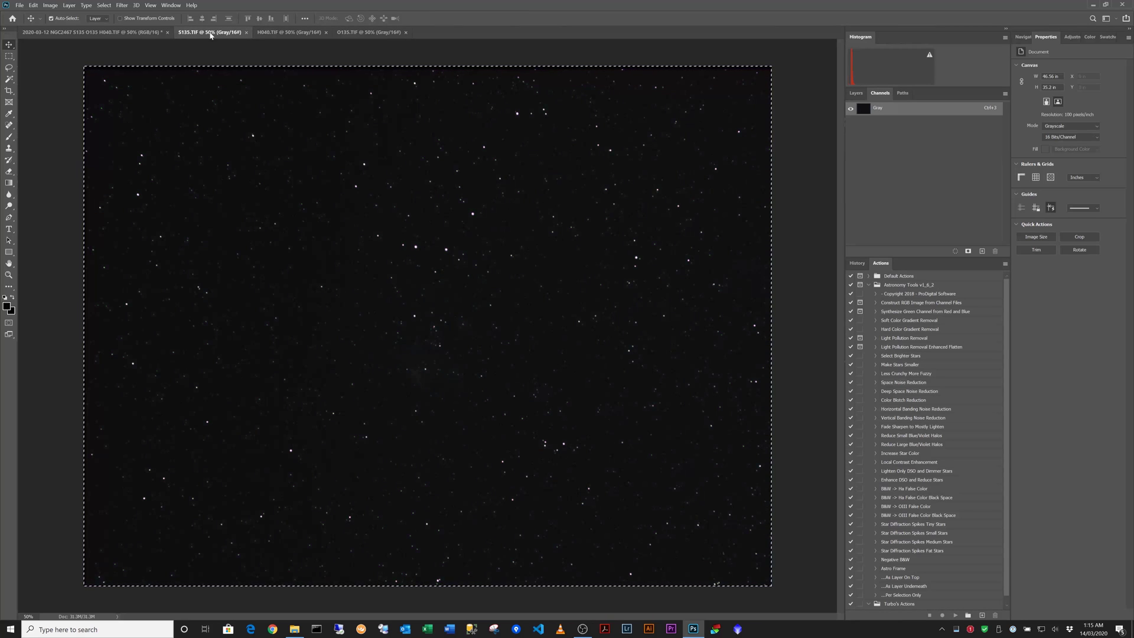
click(273, 34)
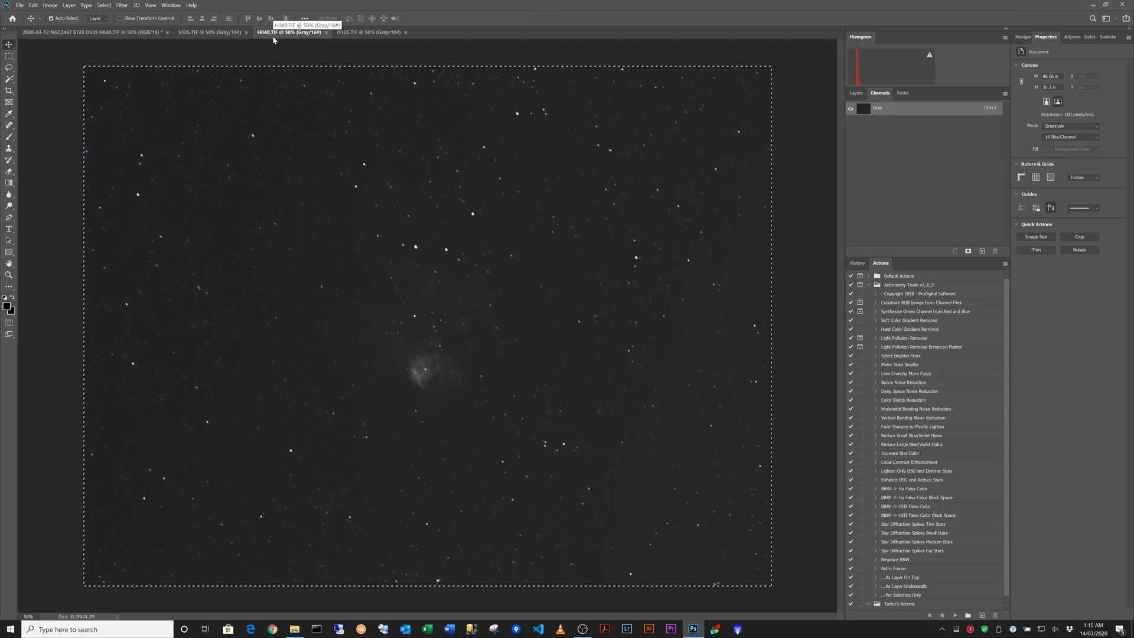
key(ctrl+shift+Tab)
key(ctrl+shift+Tab)
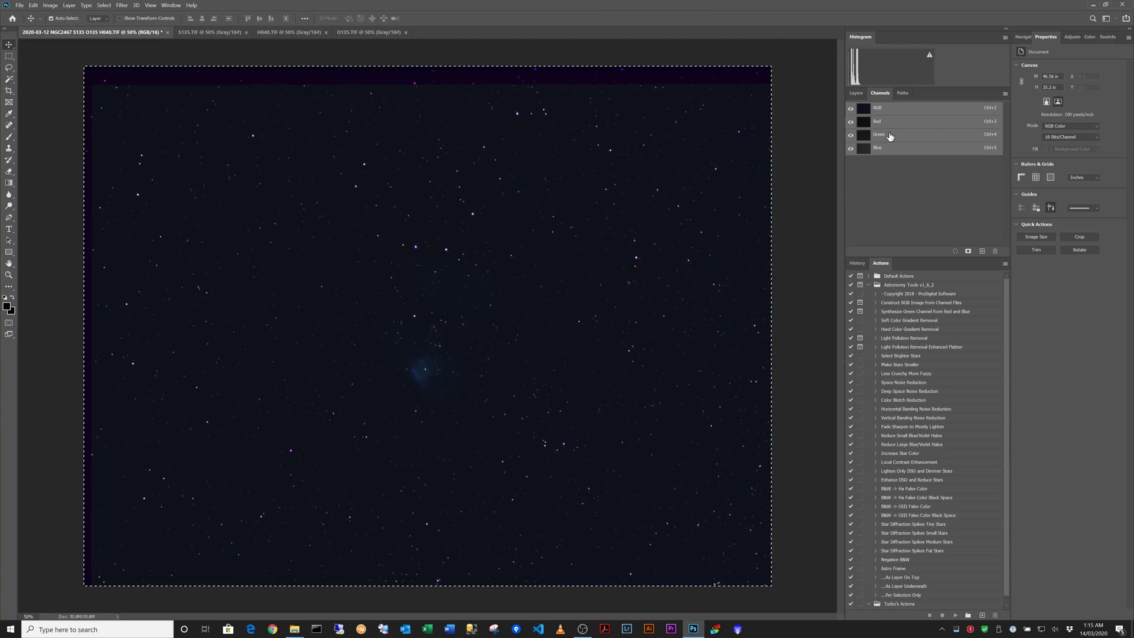
click(888, 136)
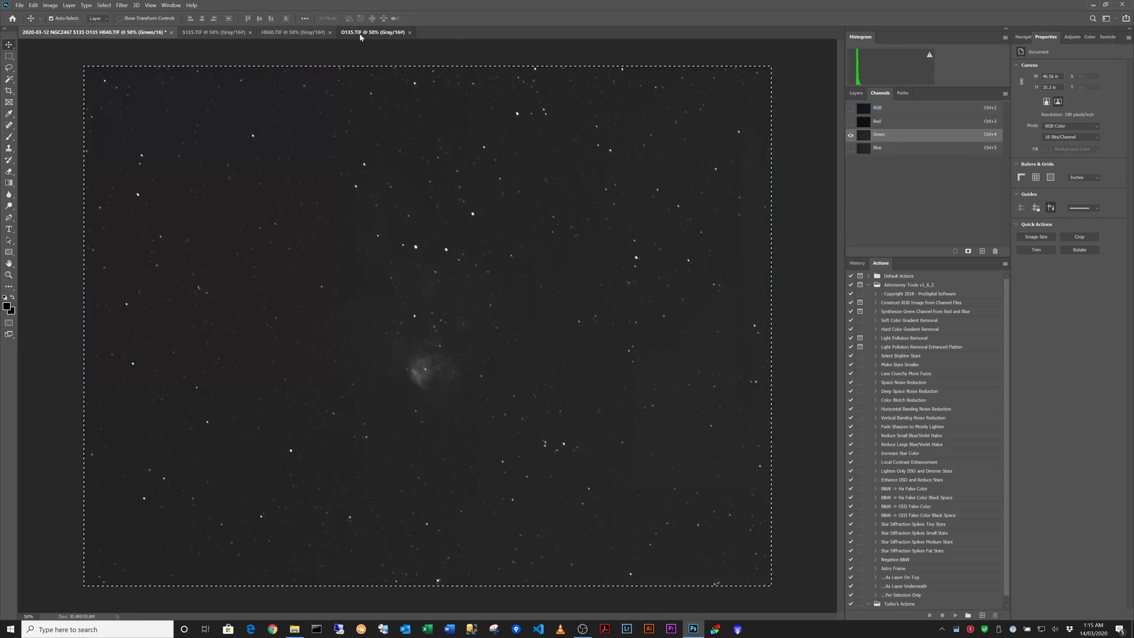
- Copy the whole O135 image into the combined document's Blue channel and display the RGB composite
click(360, 33)
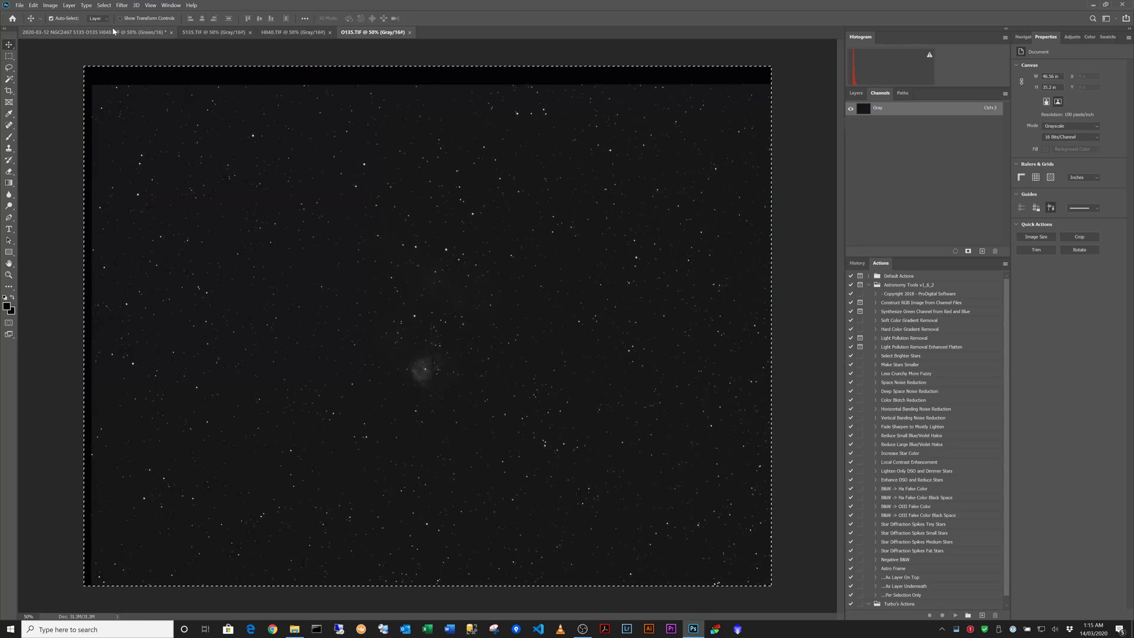
click(130, 33)
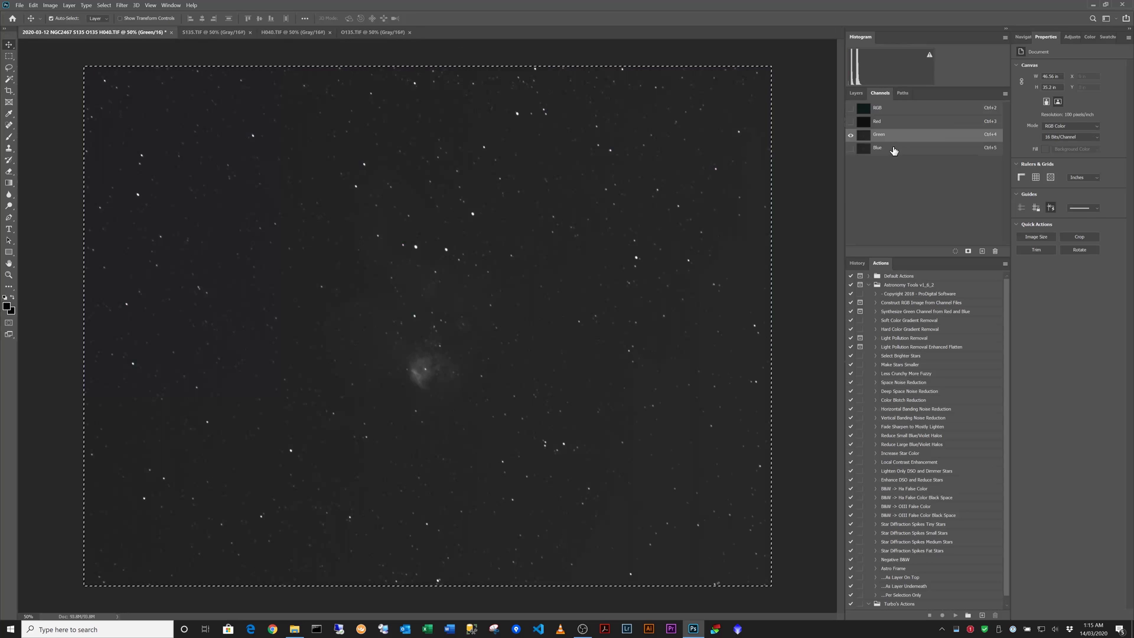
click(894, 150)
drag(894, 150, 896, 158)
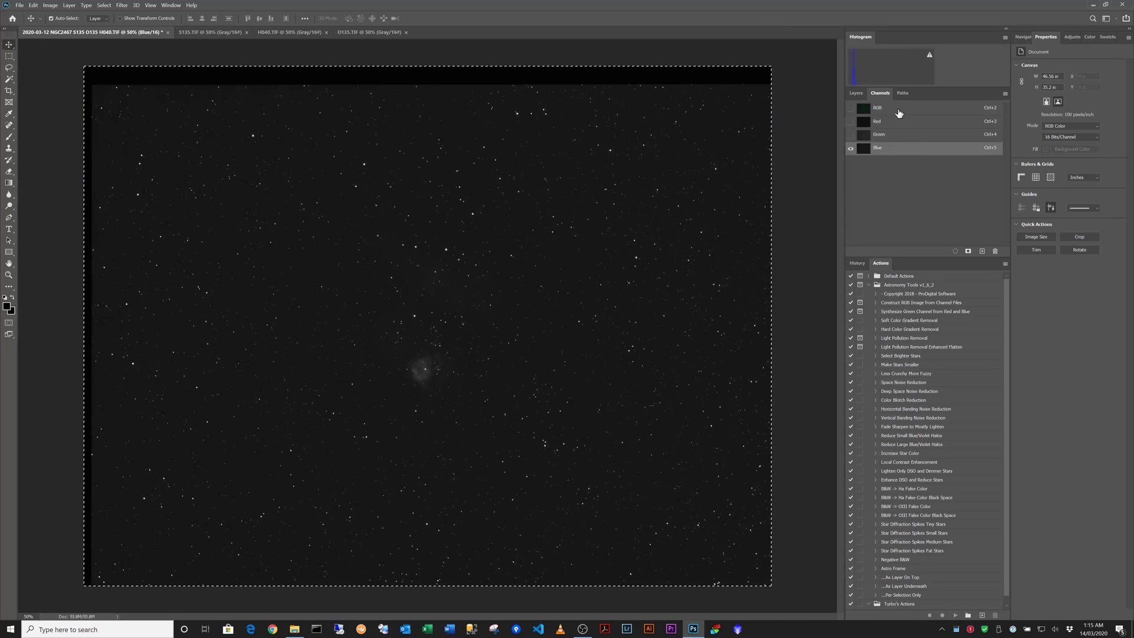
click(899, 113)
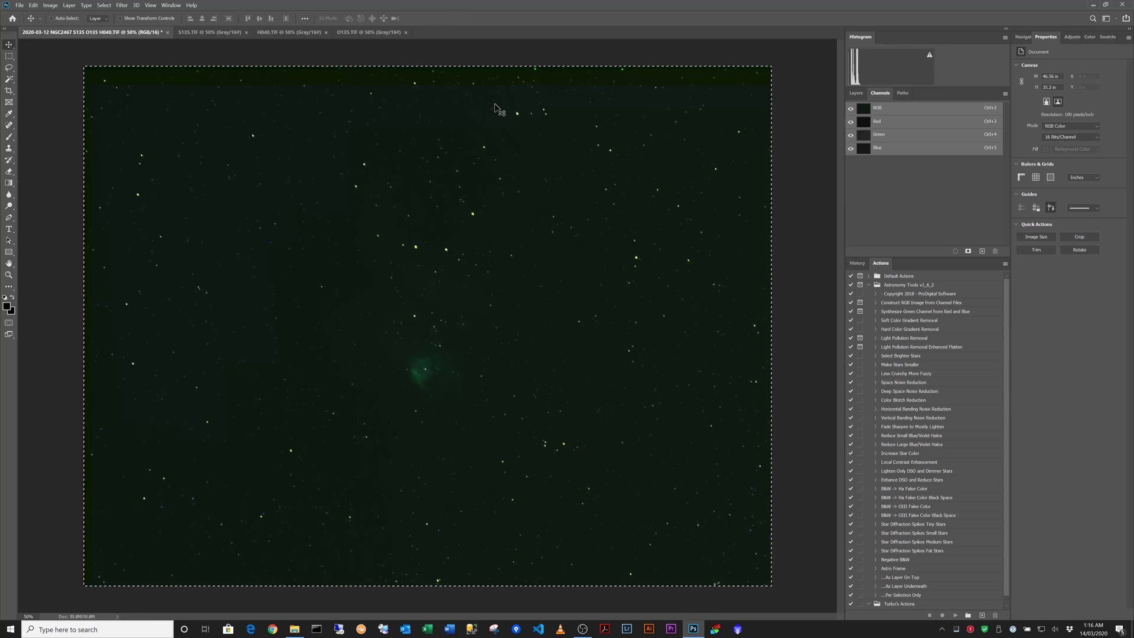
- Stretch the RGB composite with a Levels black point of 6 and a Curves point at input 44, output 104
key(ctrl+l)
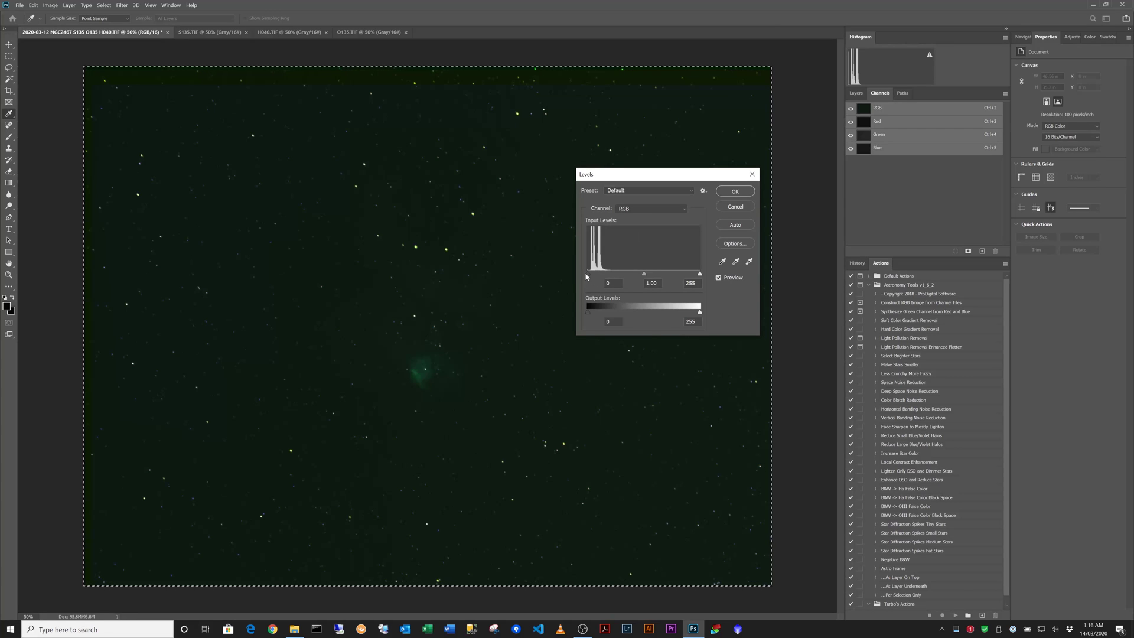
drag(587, 276, 591, 275)
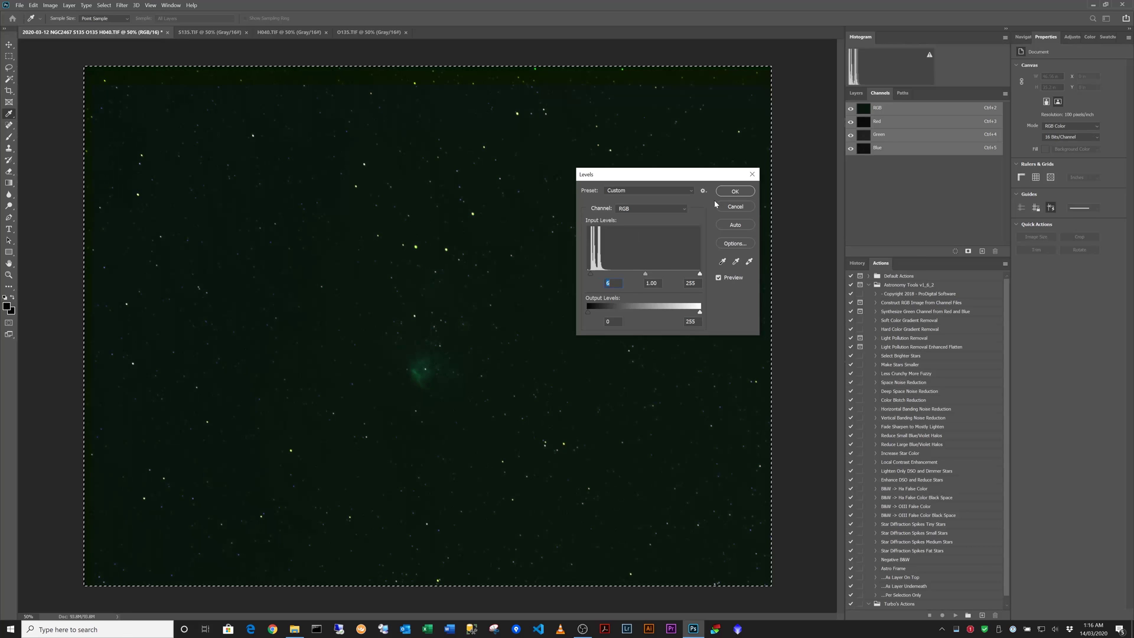
click(733, 191)
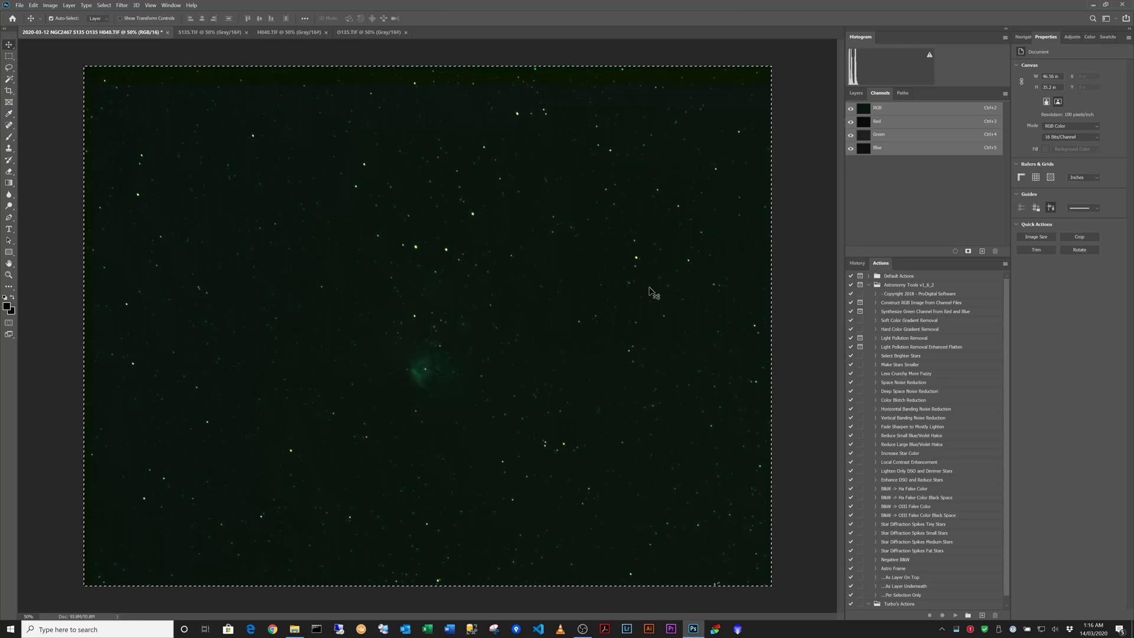
key(ctrl+m)
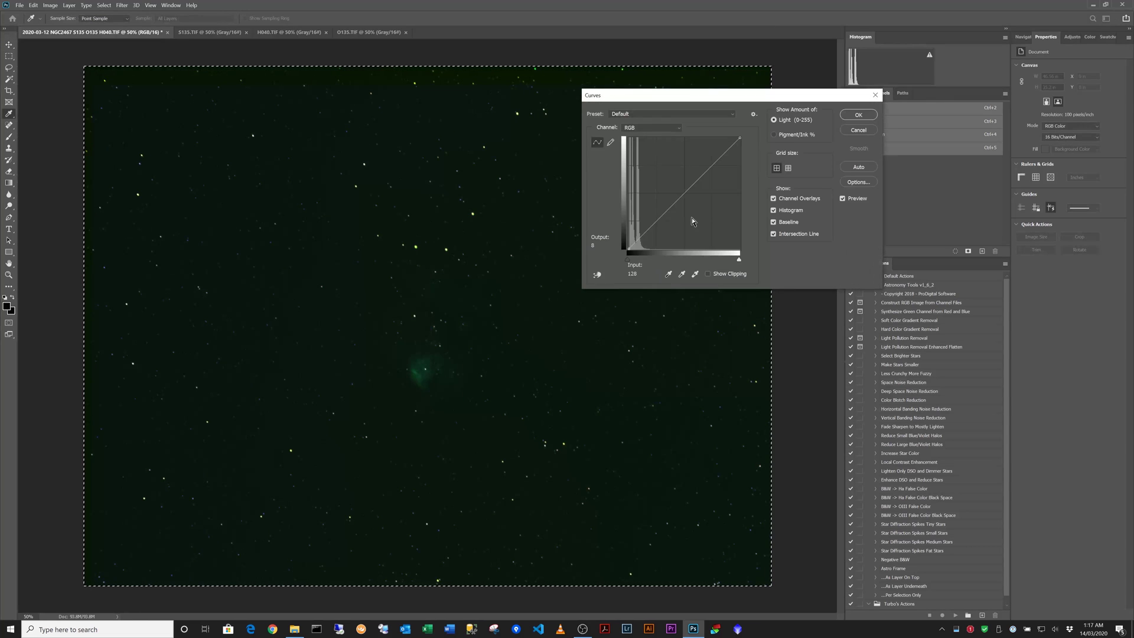
click(656, 207)
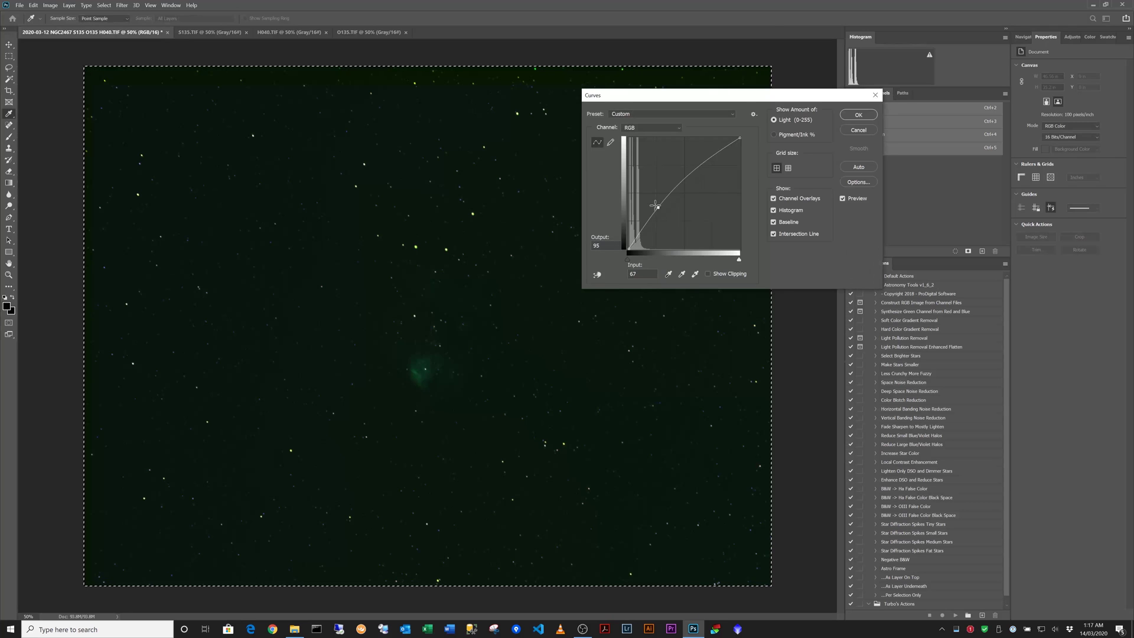
drag(657, 207, 647, 203)
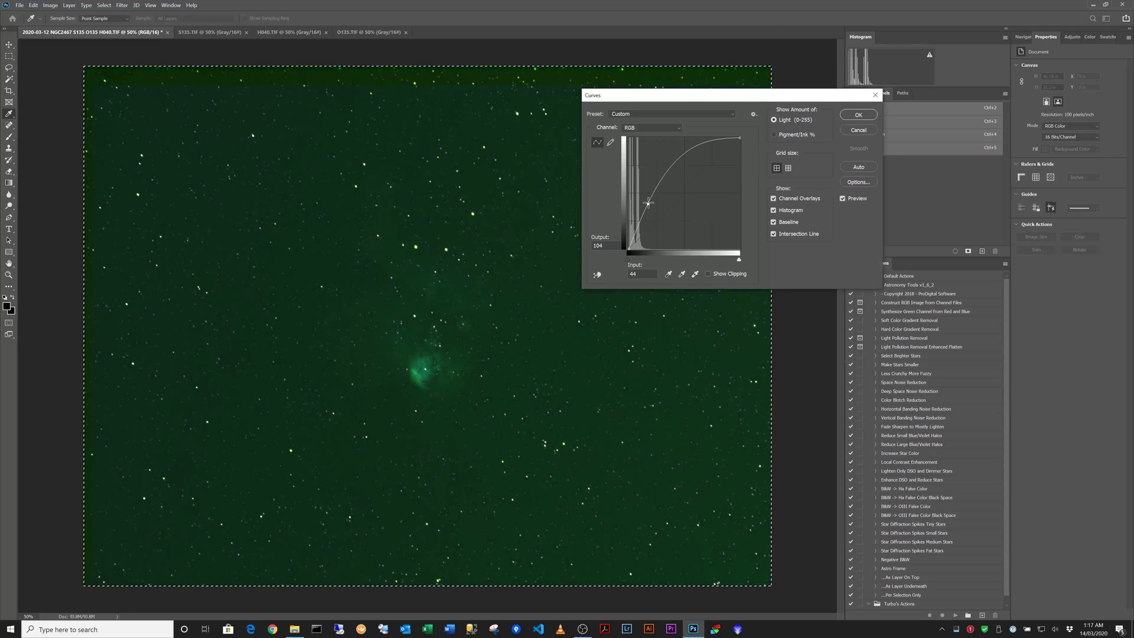
click(853, 116)
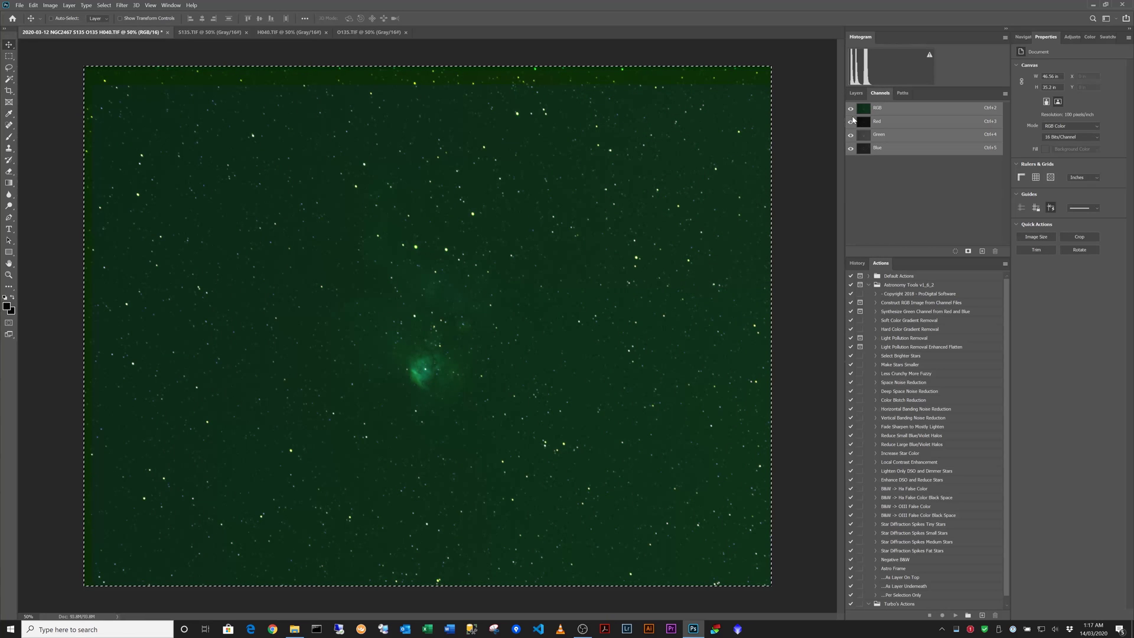
- Stretch the RGB composite again with a Levels black point of 2 and a Curves point at input 63, output 129
key(ctrl+l)
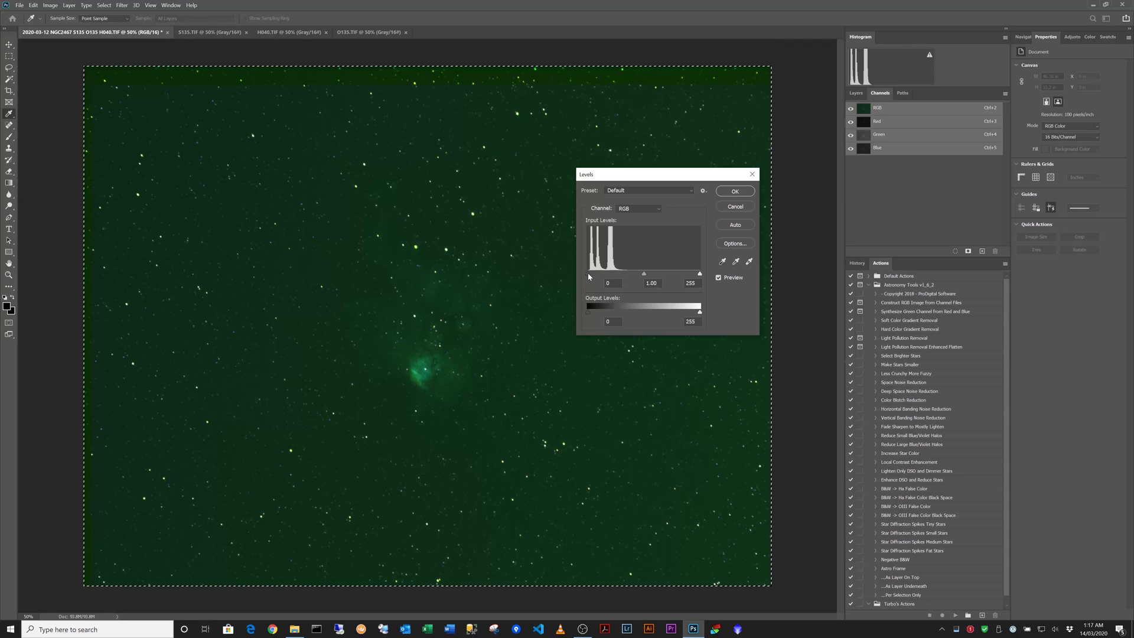
drag(588, 275, 589, 276)
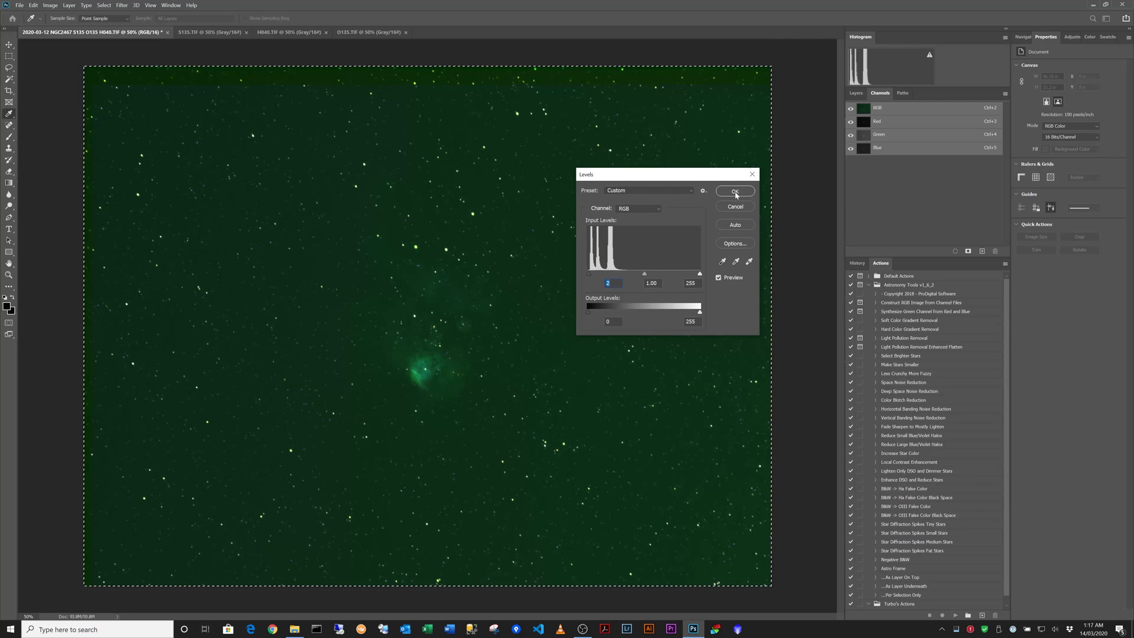
click(735, 193)
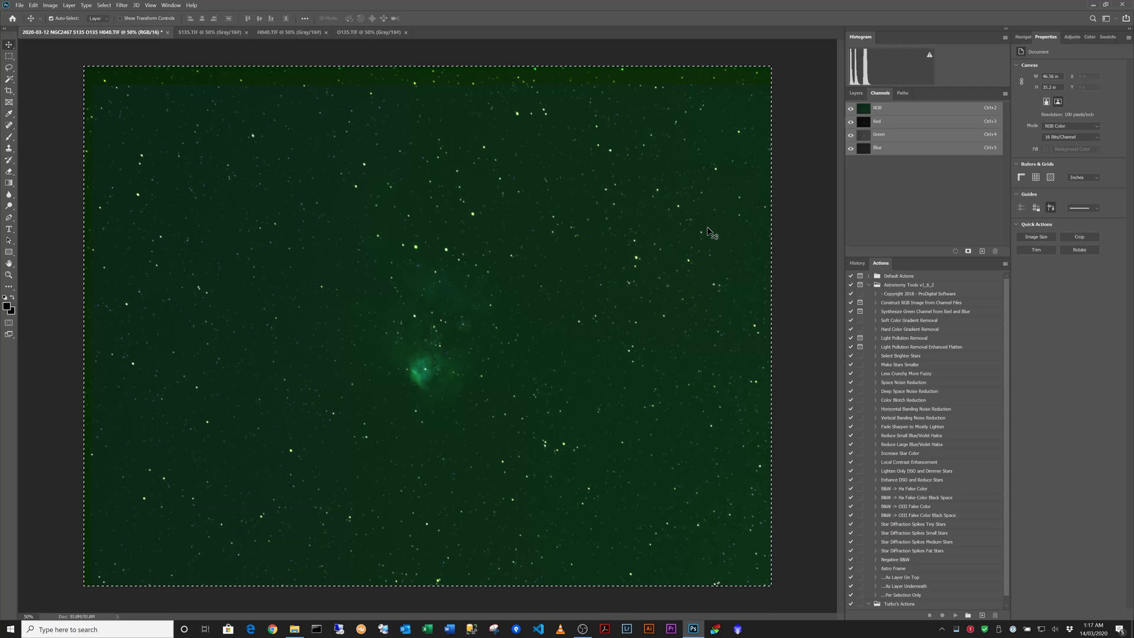
key(ctrl+m)
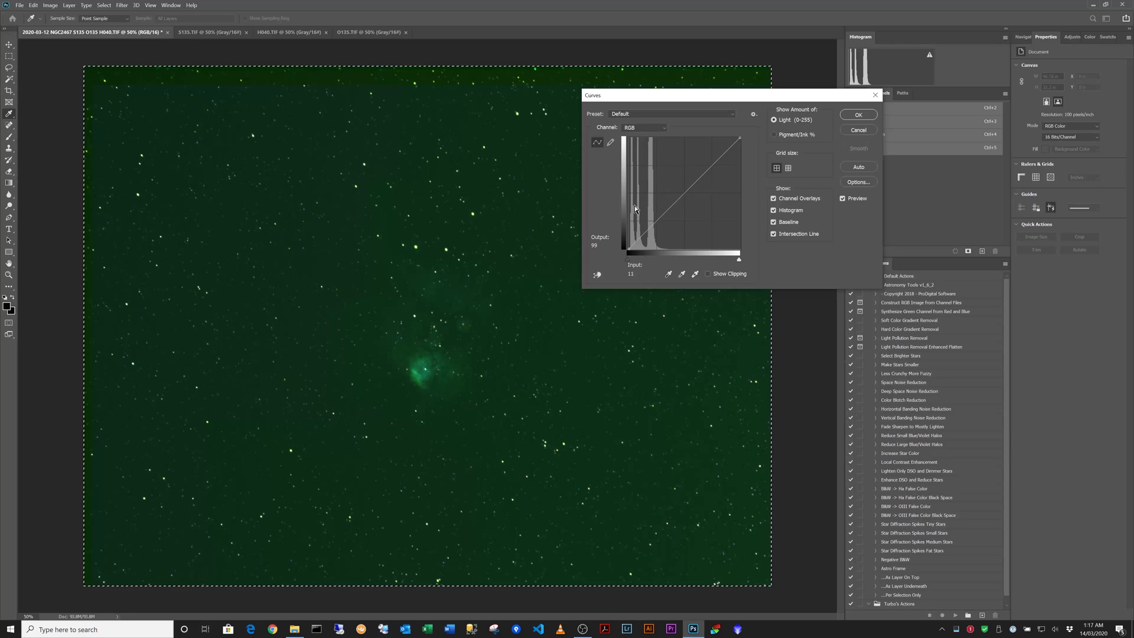
drag(674, 203, 656, 192)
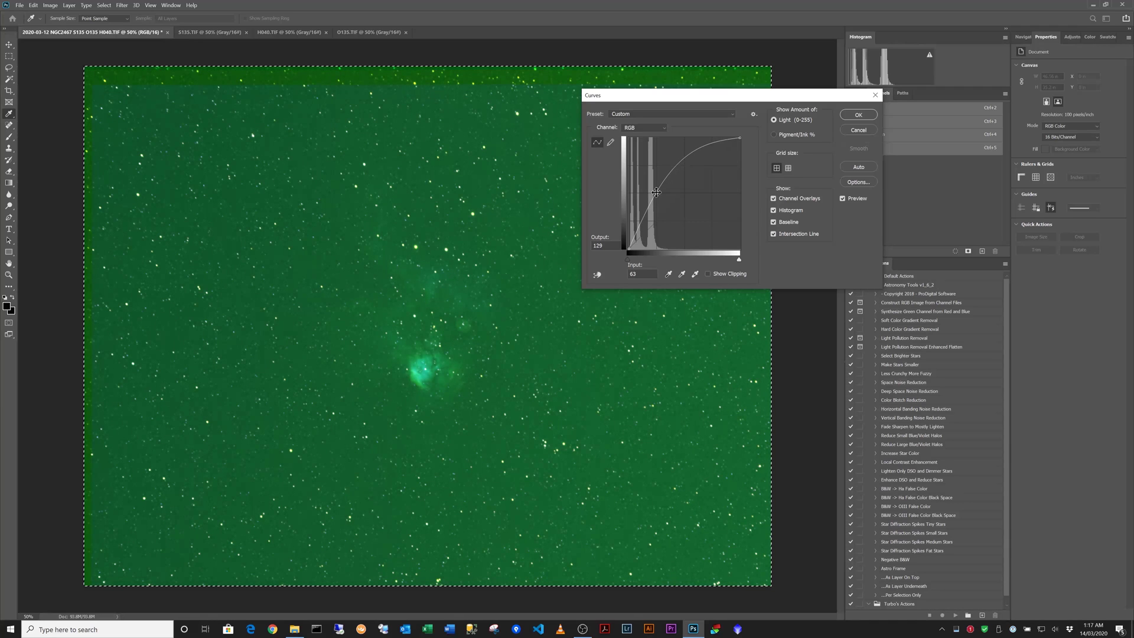
click(860, 115)
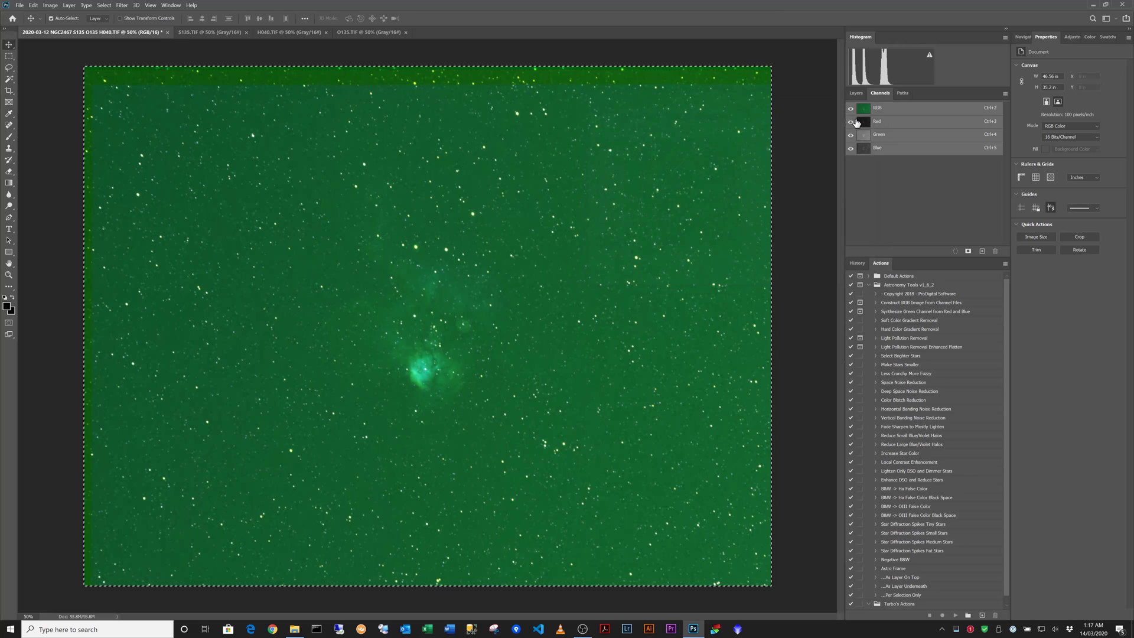
- Set the RGB composite's black input level to 8 in Levels and apply the adjustment
key(v)
key(ctrl+l)
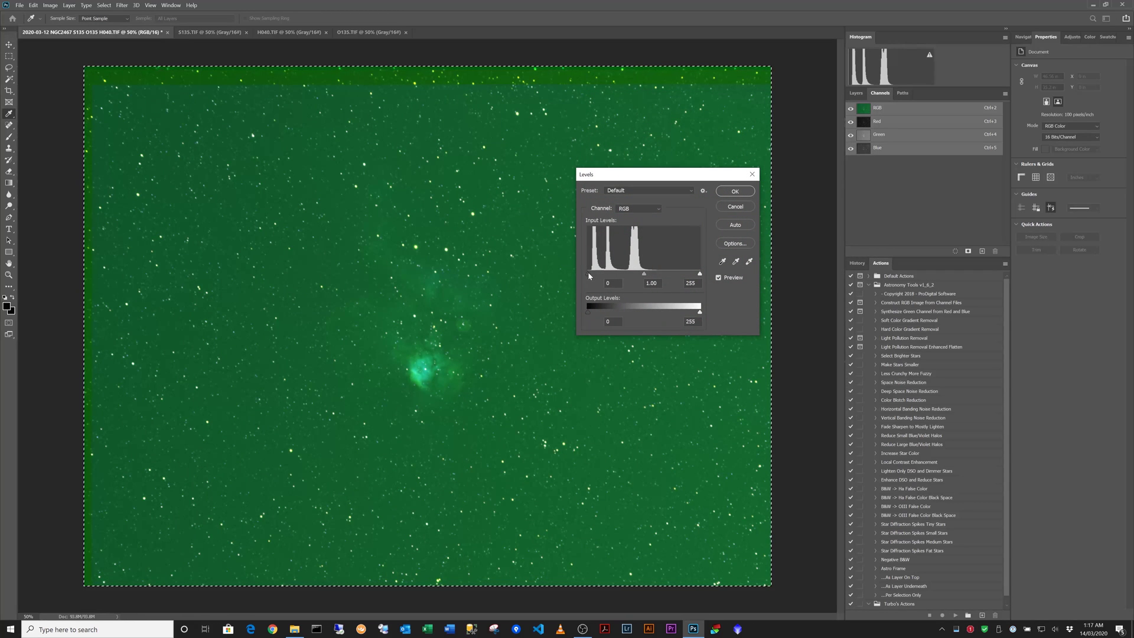
drag(587, 272, 591, 271)
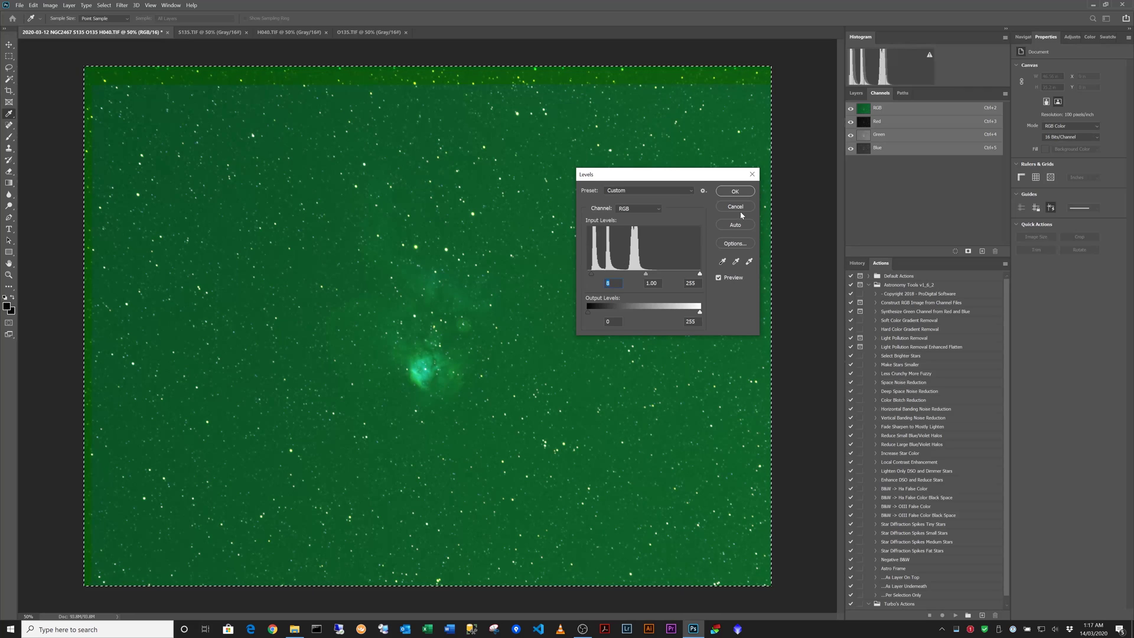
click(741, 194)
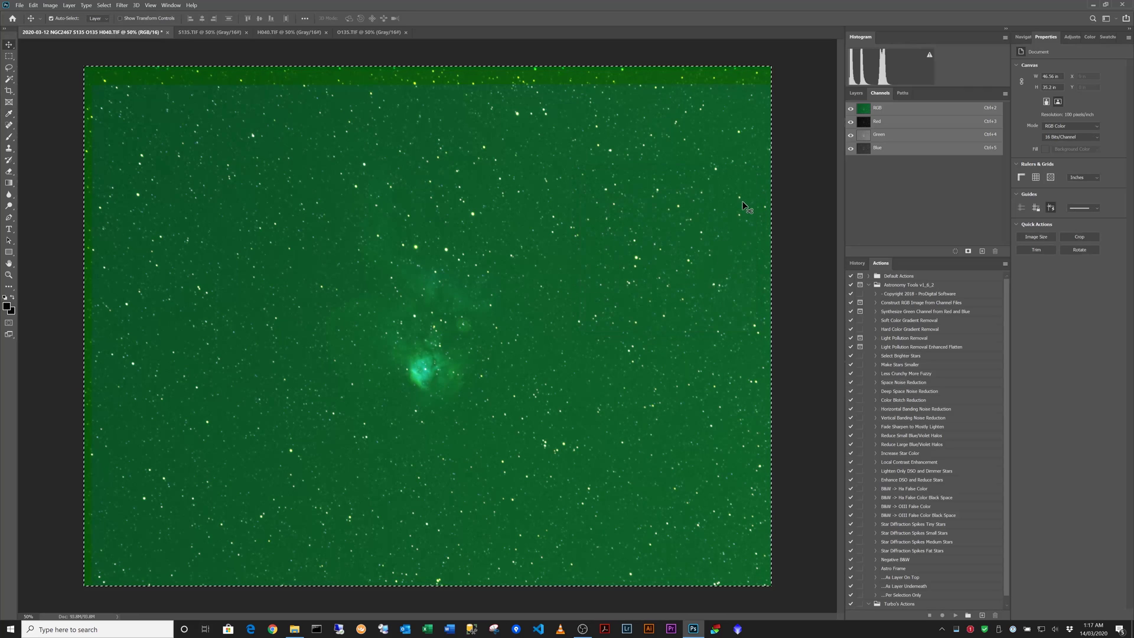
- In Levels, set the RGB black input to 25 and midtone to 1.49, and the Green channel's black input to 74
key(ctrl+l)
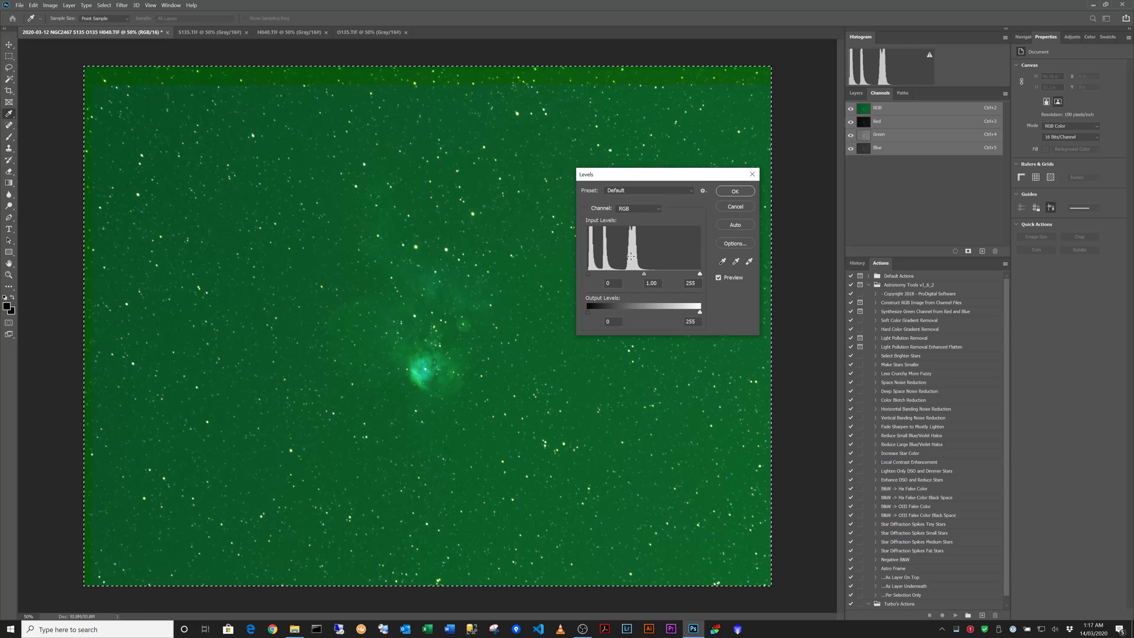
click(735, 226)
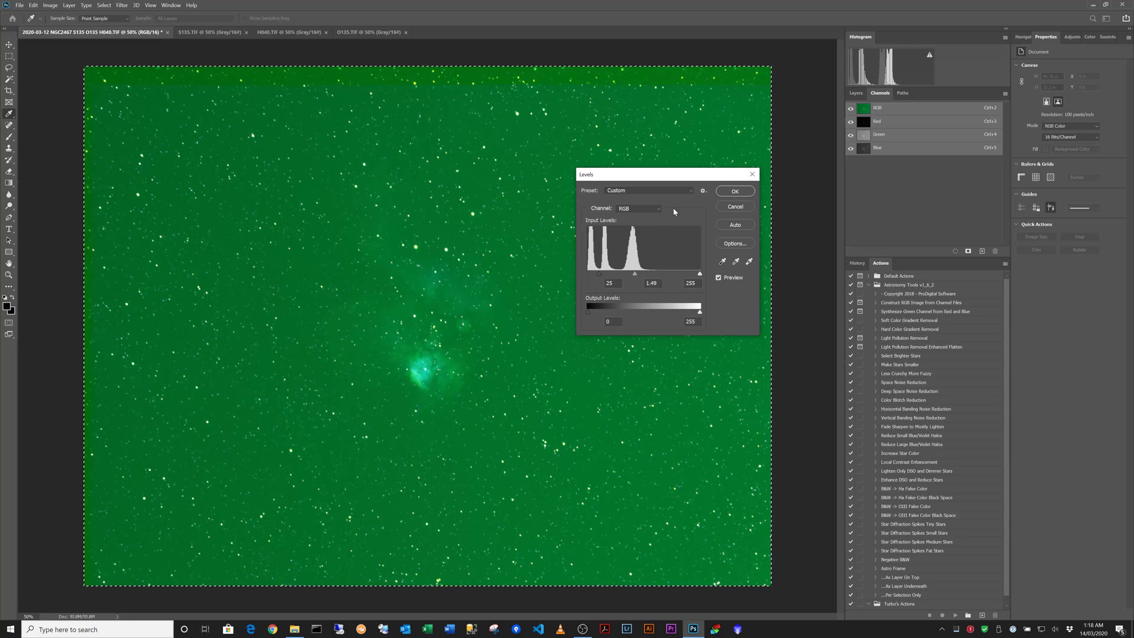
click(657, 207)
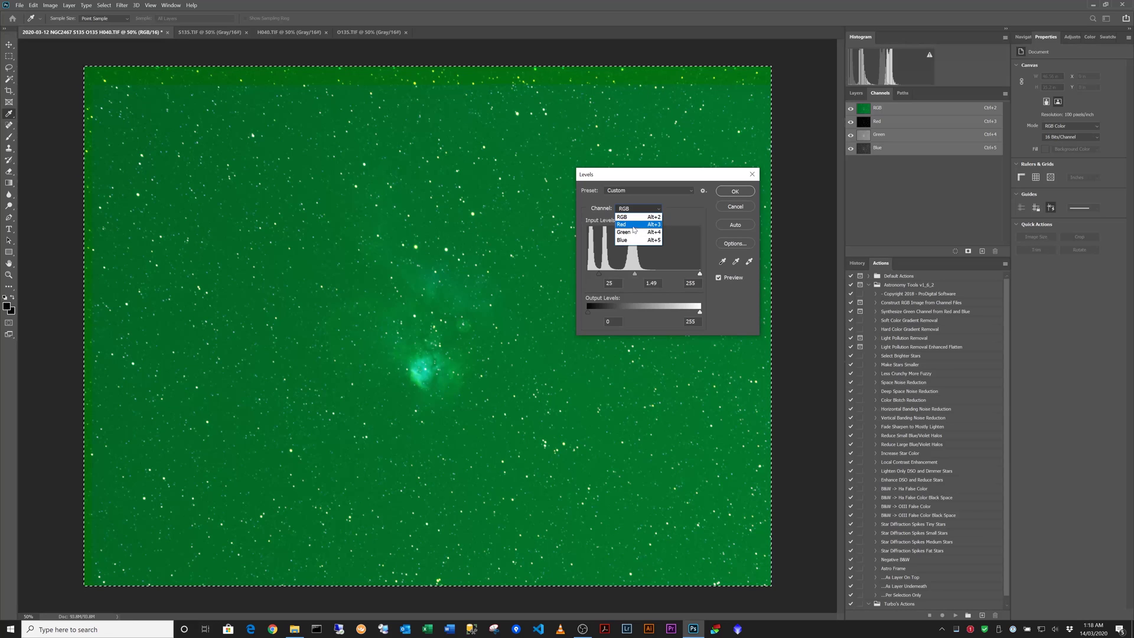
click(635, 221)
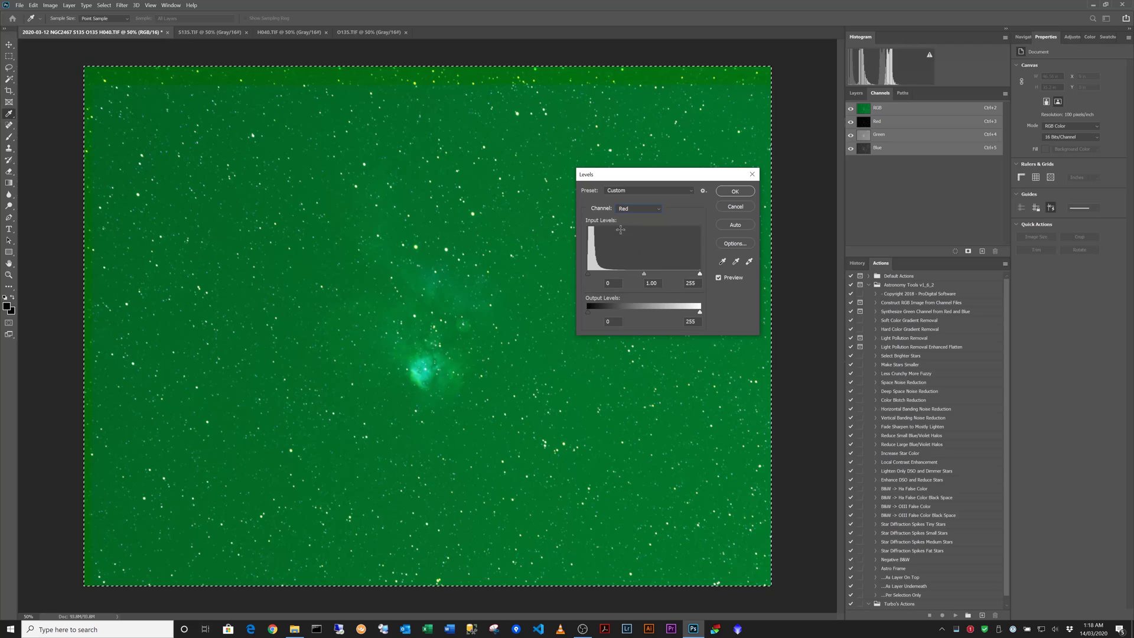
click(632, 209)
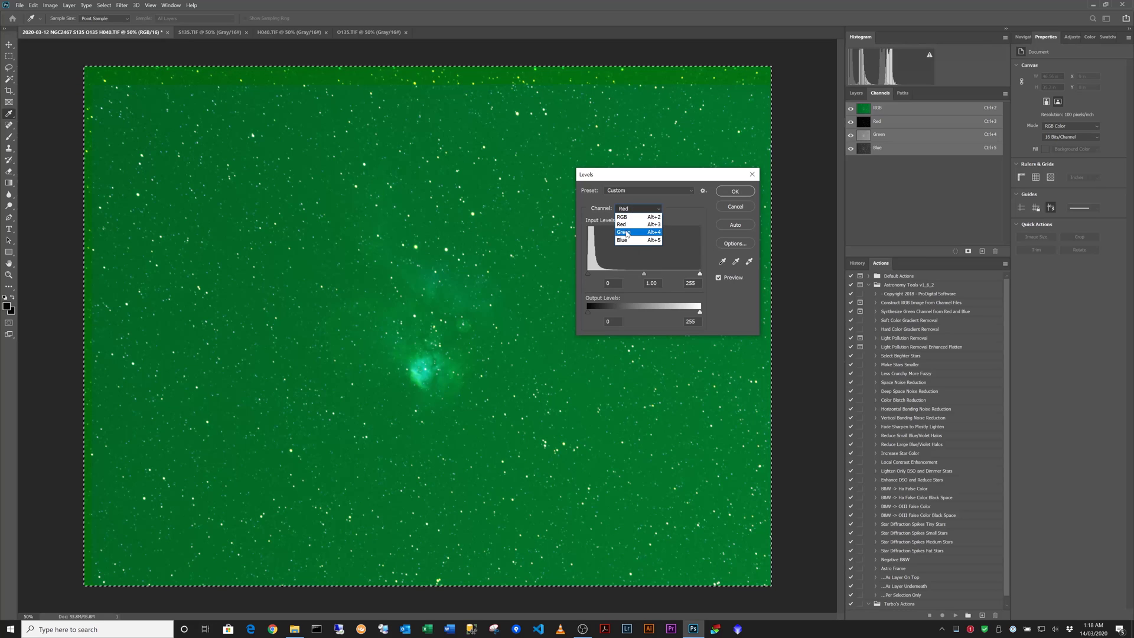
click(627, 234)
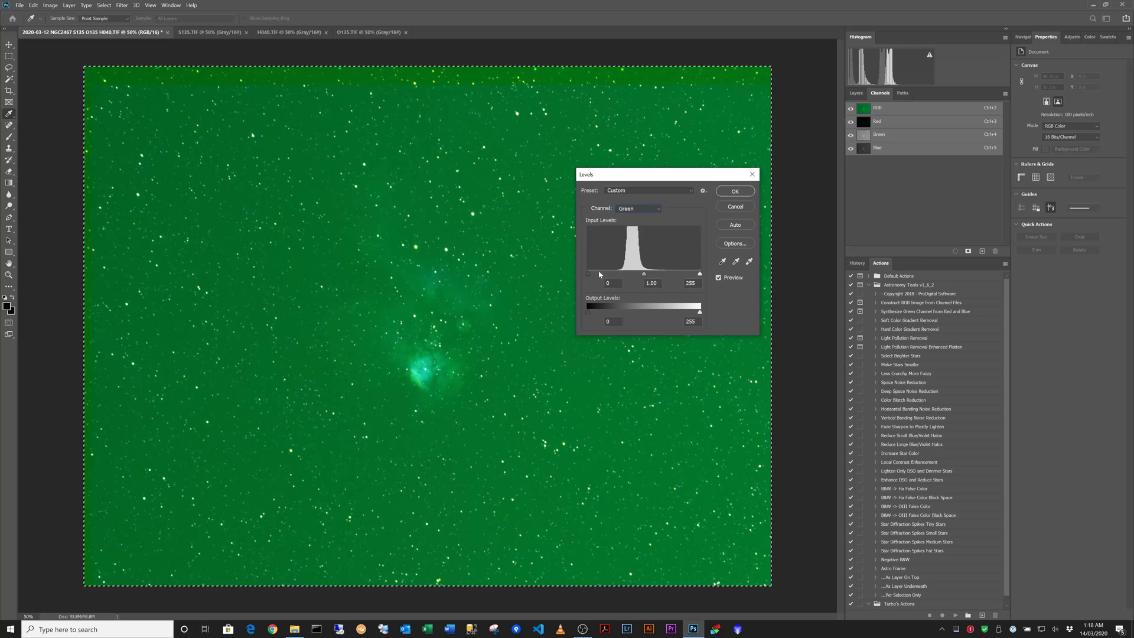
drag(587, 273, 621, 275)
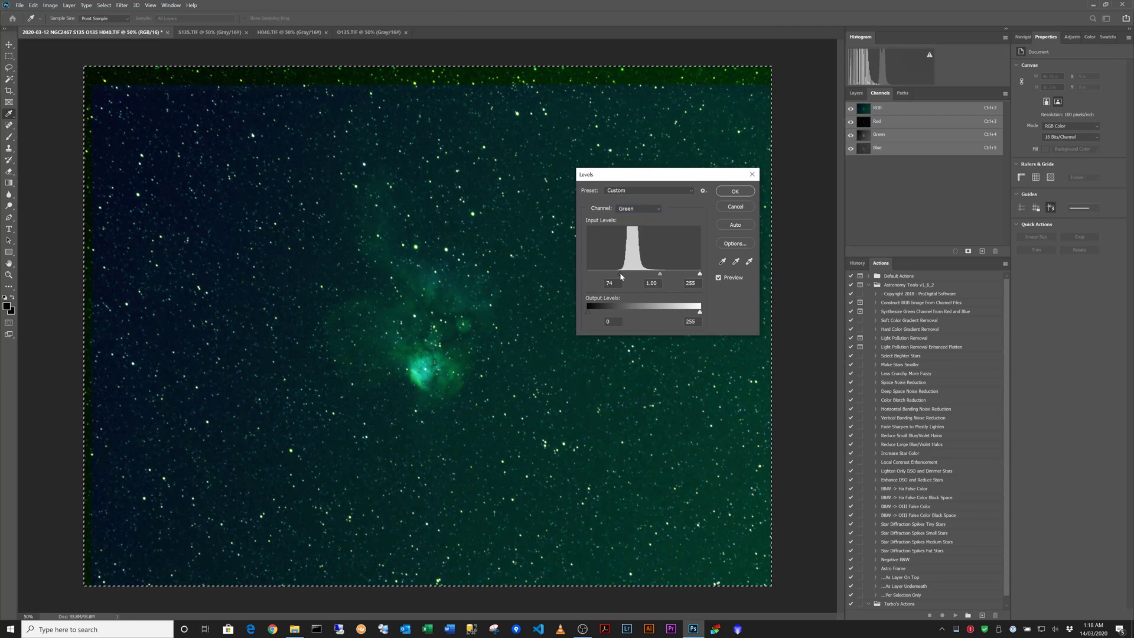
- Set the Blue channel's black input level to 26 and apply the Levels adjustment
click(643, 209)
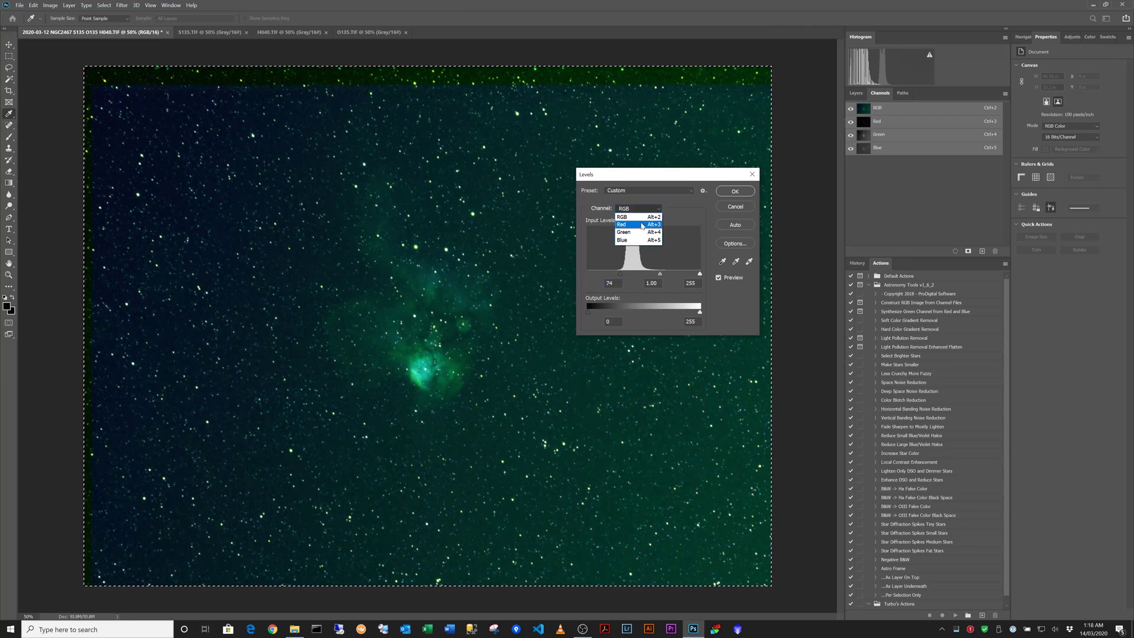
click(626, 240)
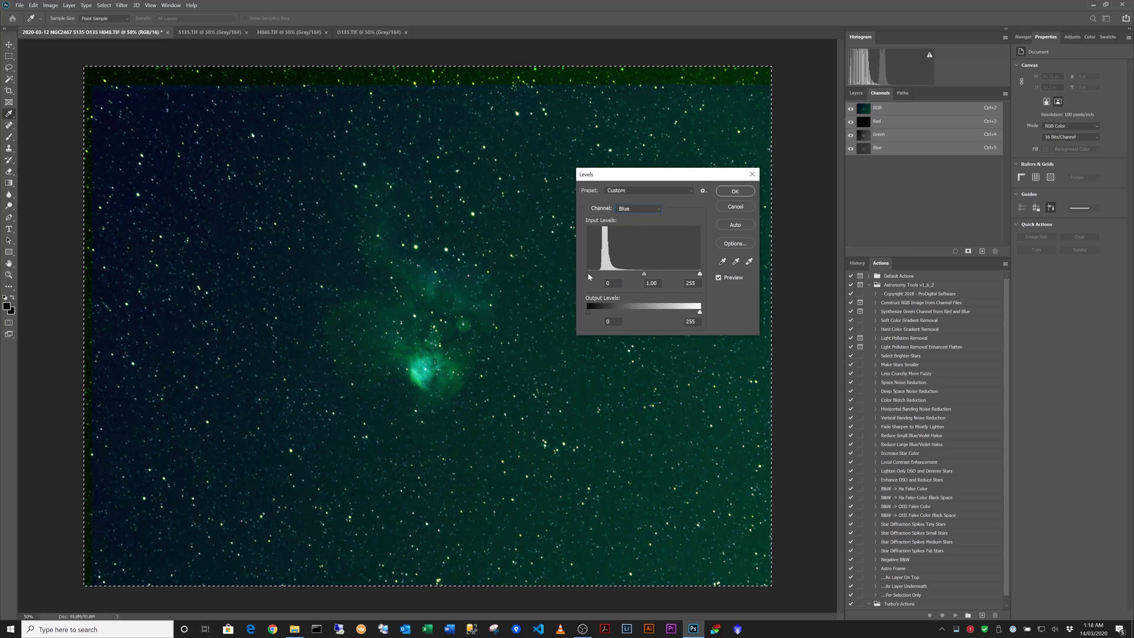
drag(589, 274, 599, 274)
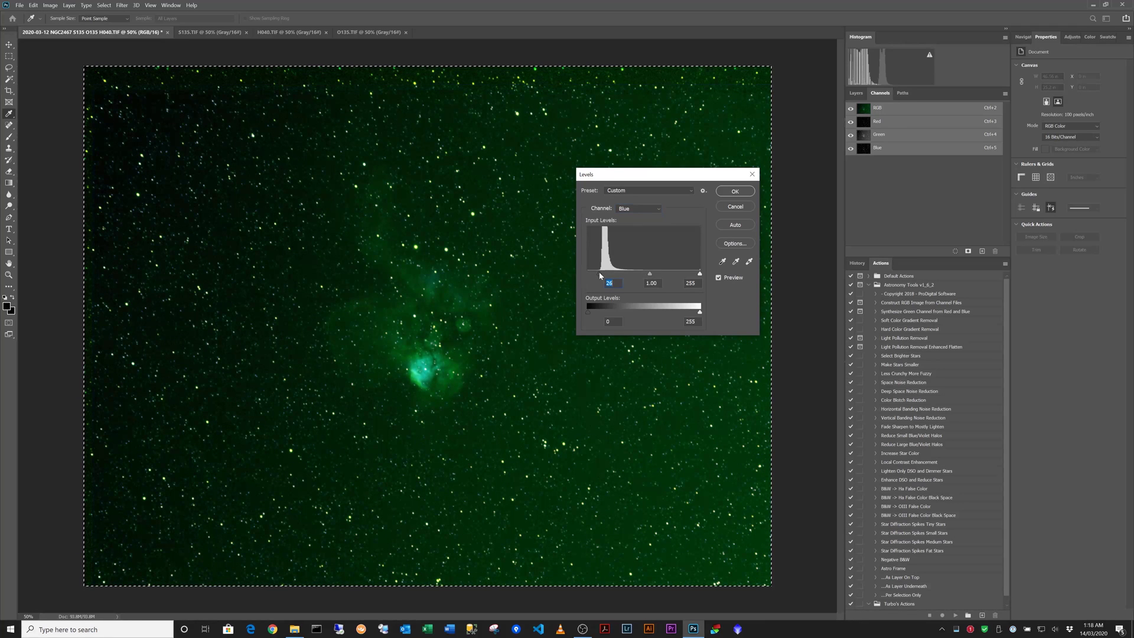
click(735, 191)
key(v)
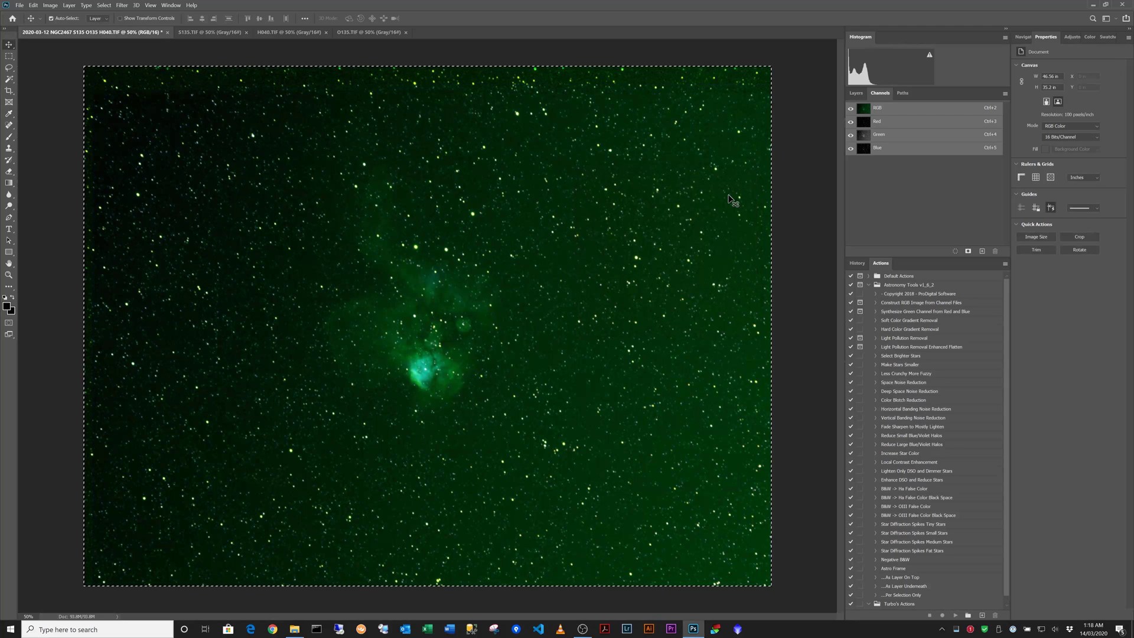
- Flatten the background gradient with the AstroFlat Pro filter at Initial Settings, comparing the preview with the original before applying it
key(ctrl+l)
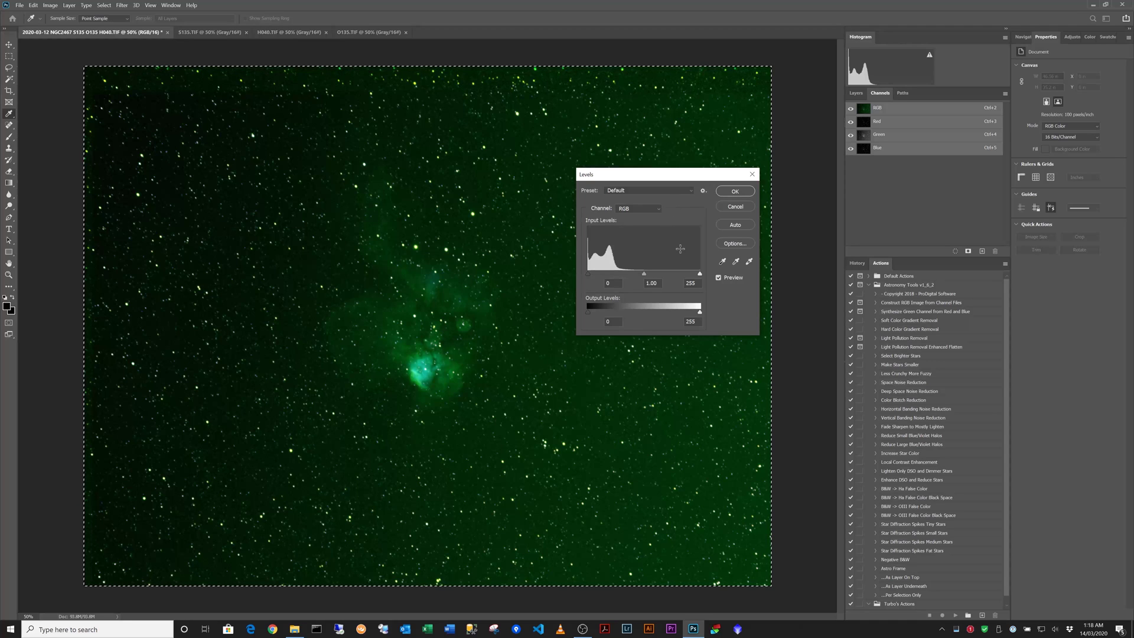
click(735, 207)
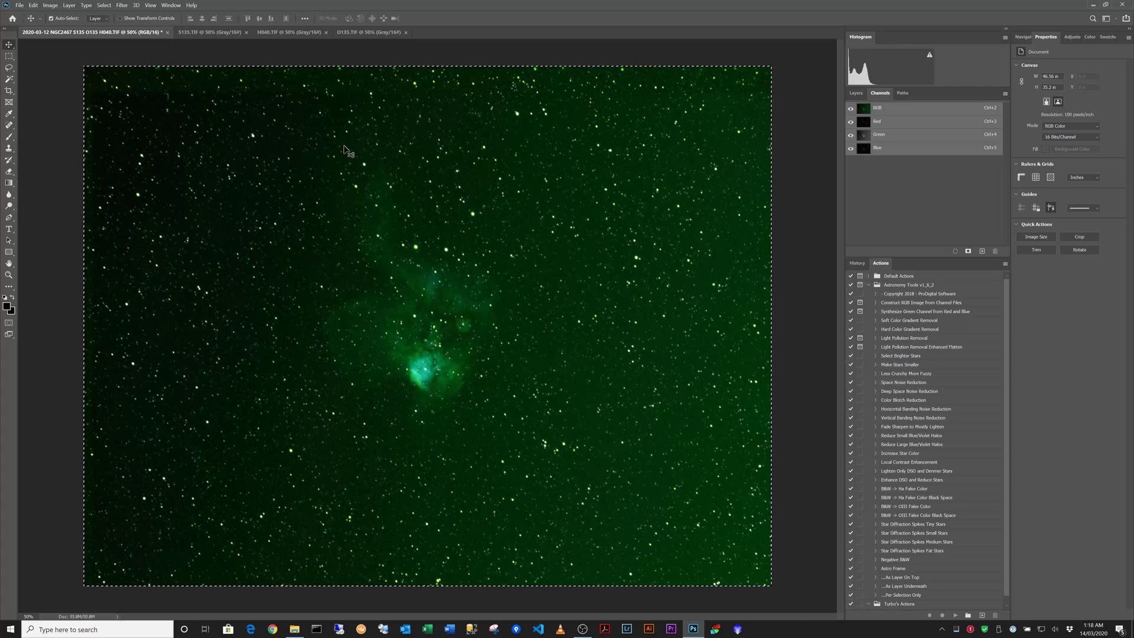
click(122, 6)
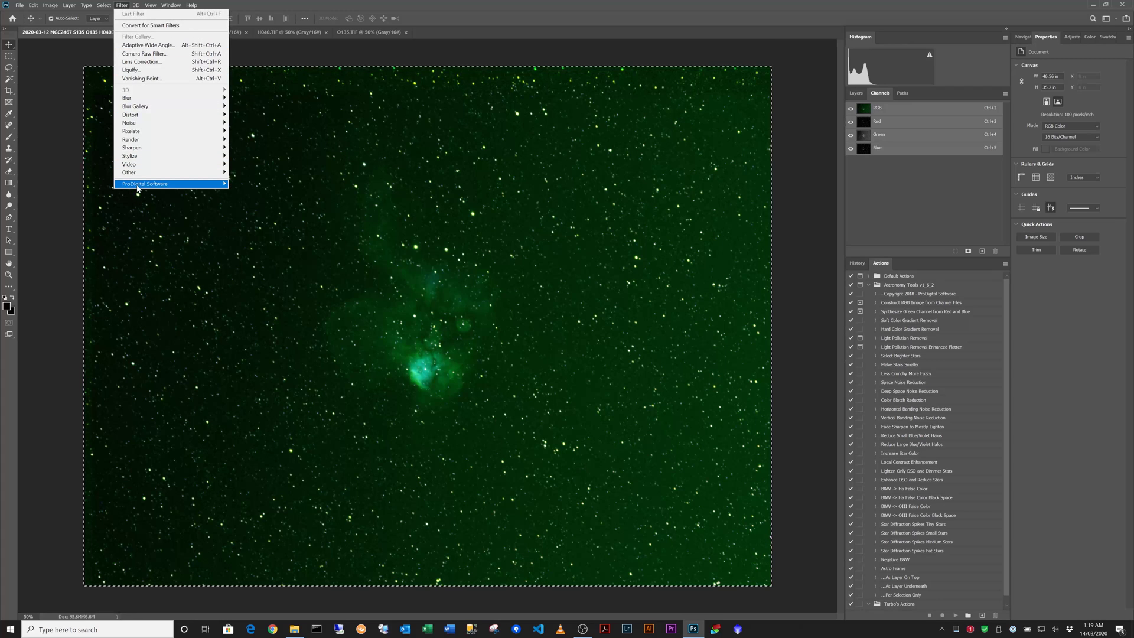
mouse_move(139, 184)
click(245, 185)
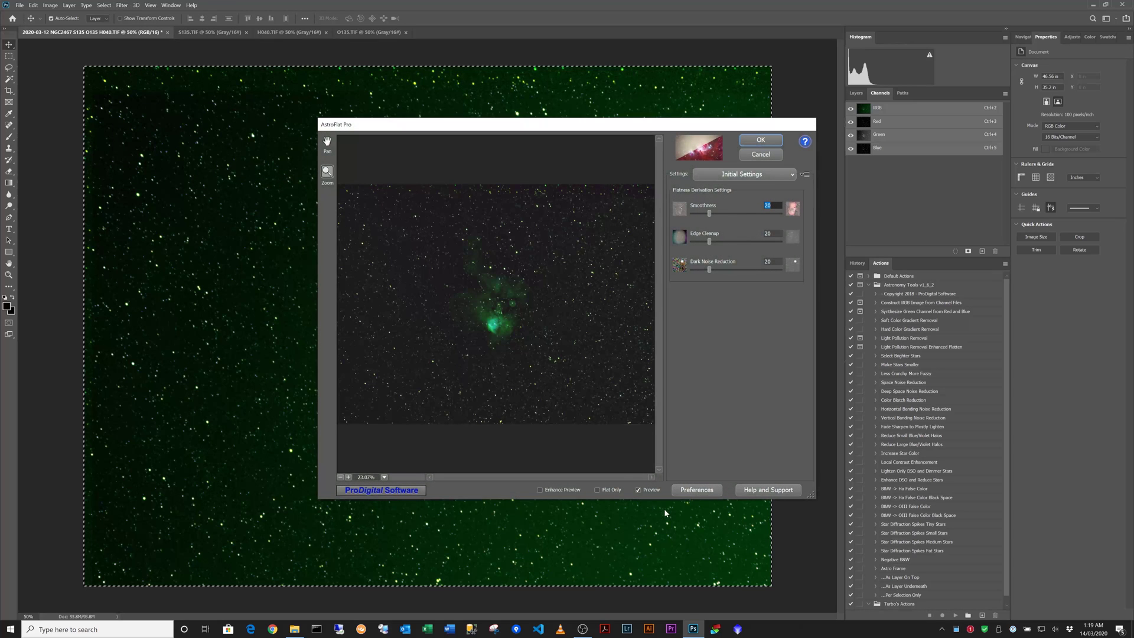
click(639, 491)
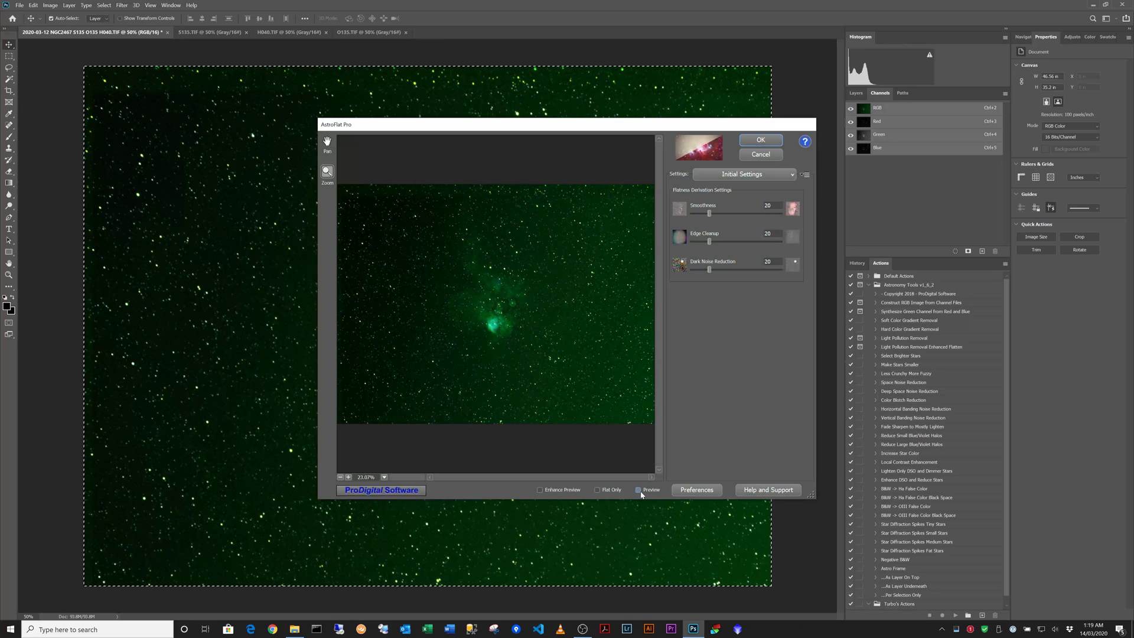
click(640, 492)
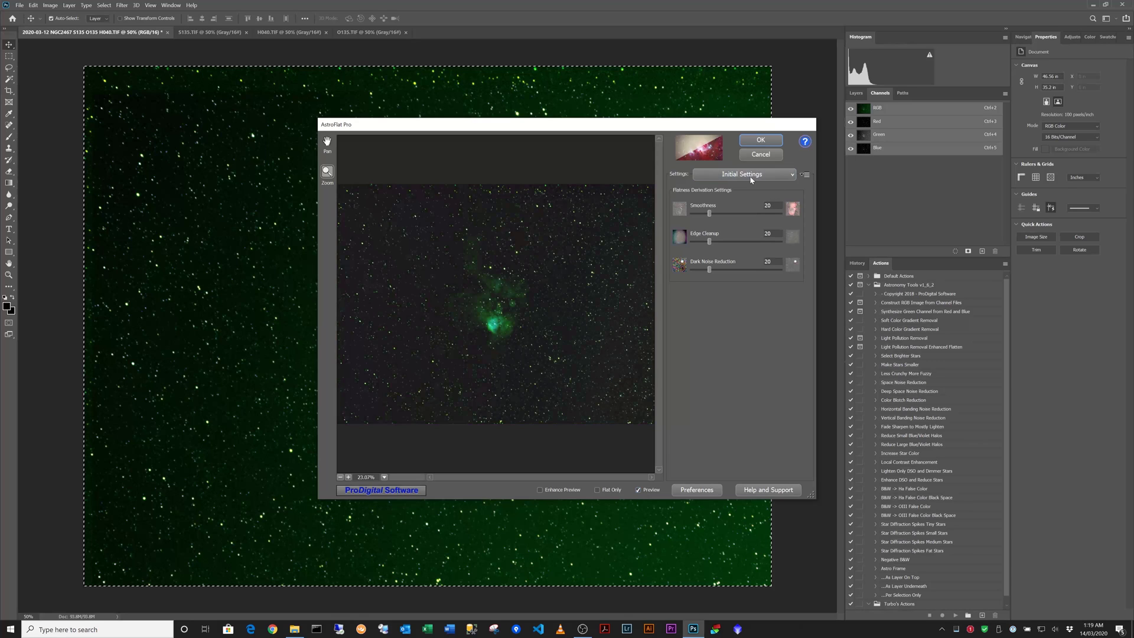
click(764, 140)
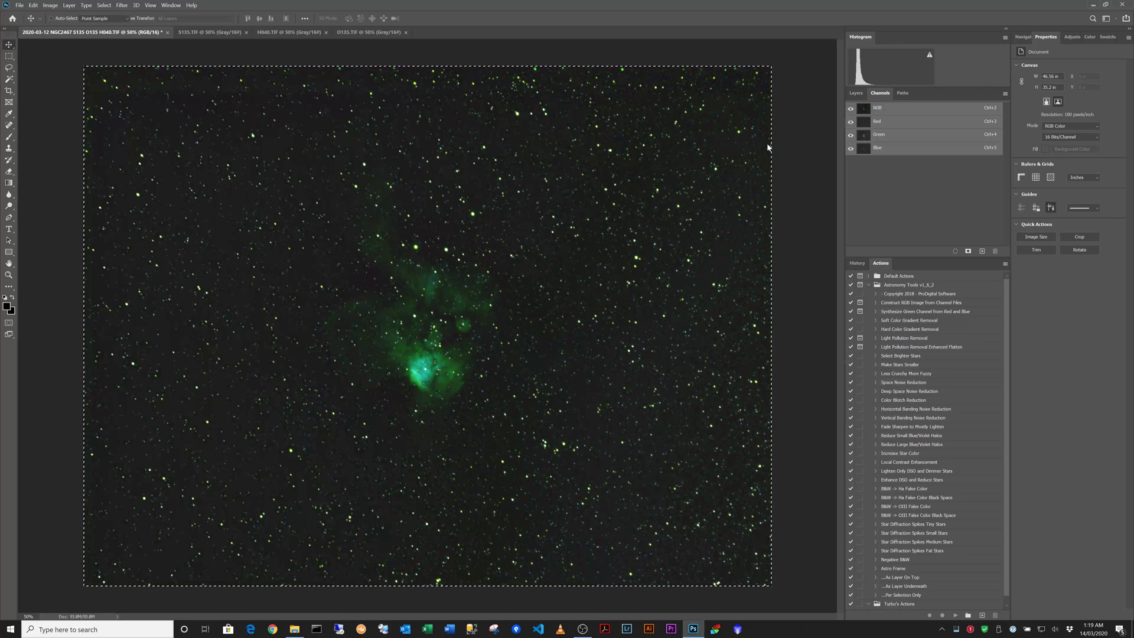
- Stretch the flattened RGB image with a Levels black point of 13 and a Curves point at input 71, output 112
key(ctrl+l)
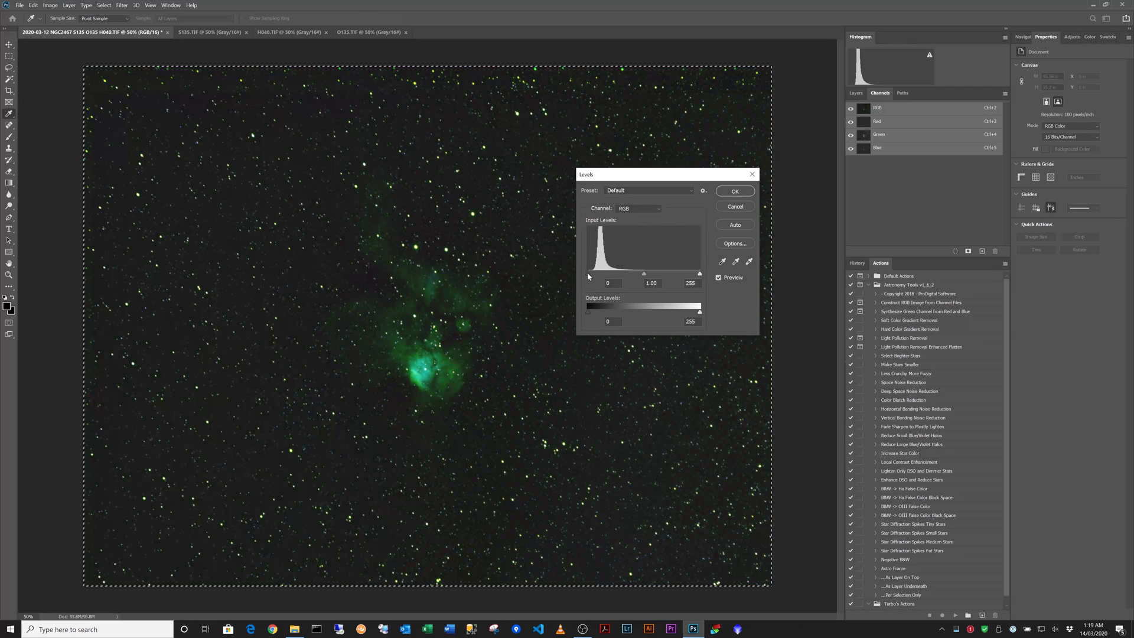
drag(587, 274, 593, 273)
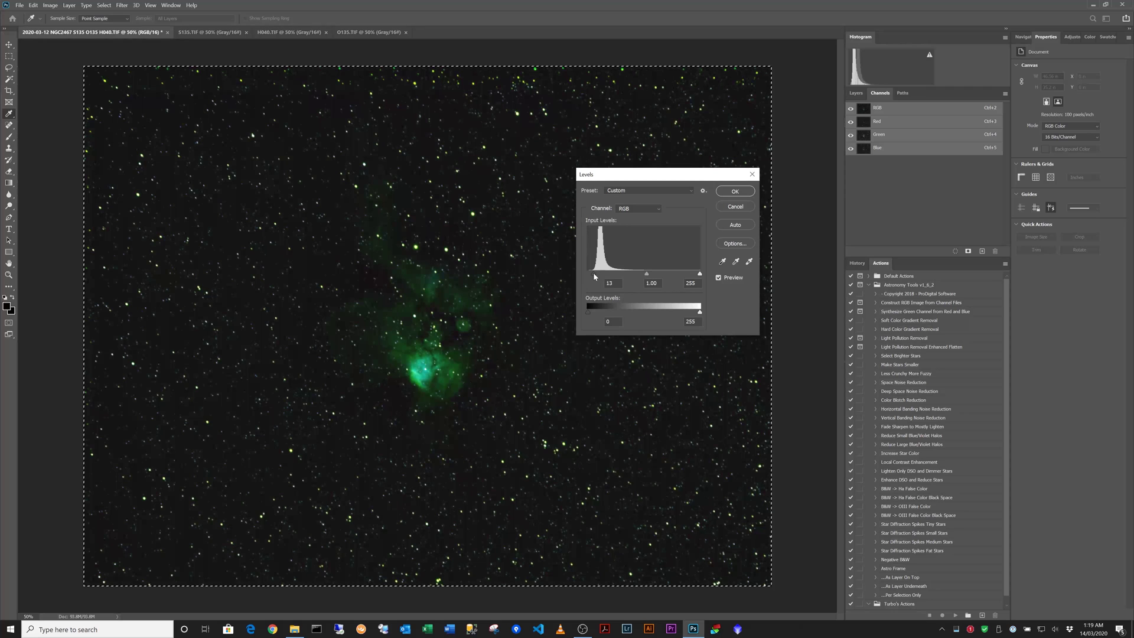
click(736, 191)
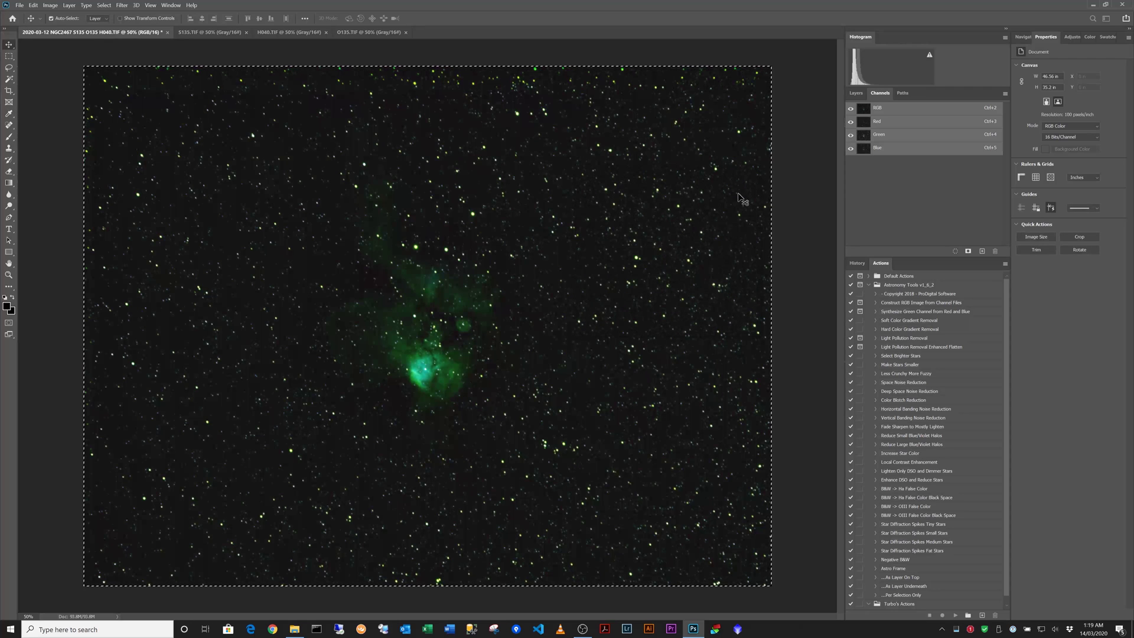
key(ctrl+m)
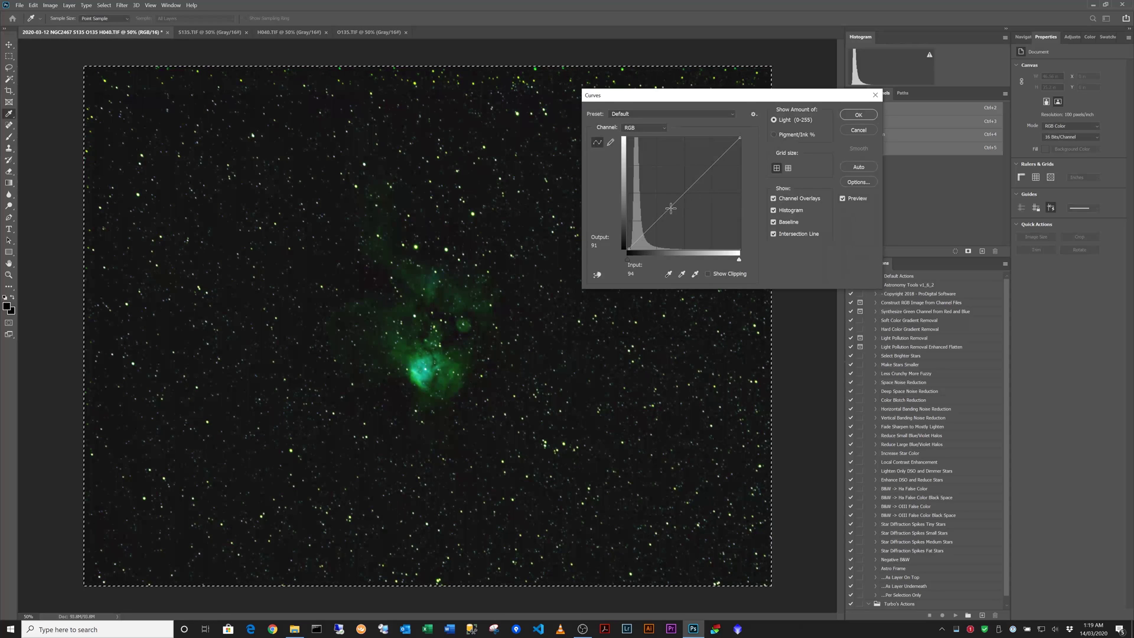
drag(671, 207, 659, 200)
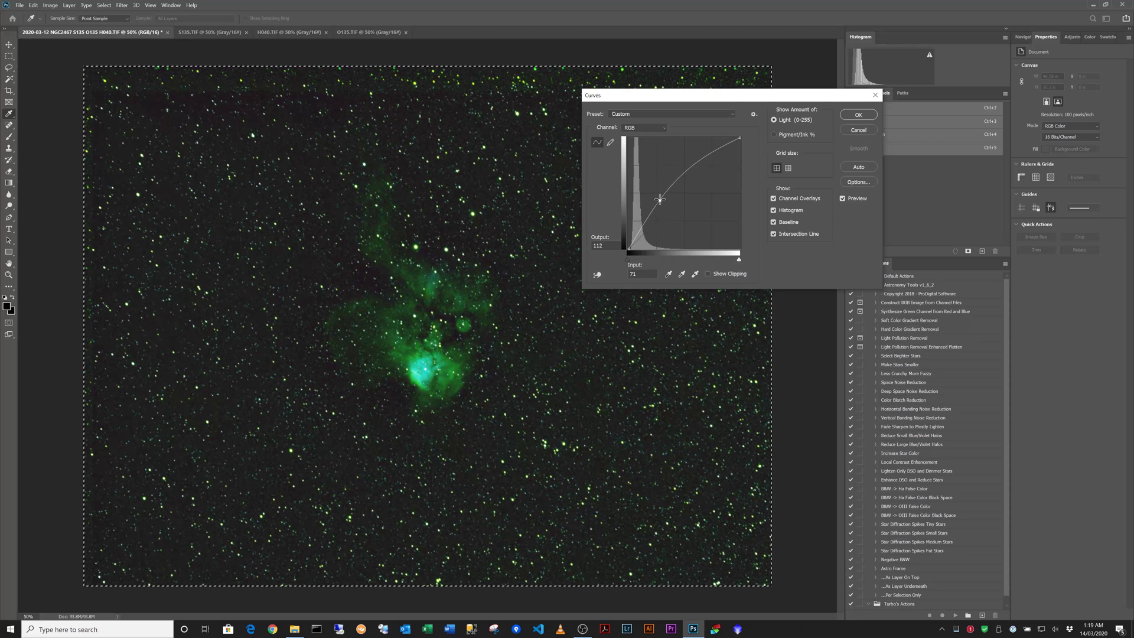
click(857, 115)
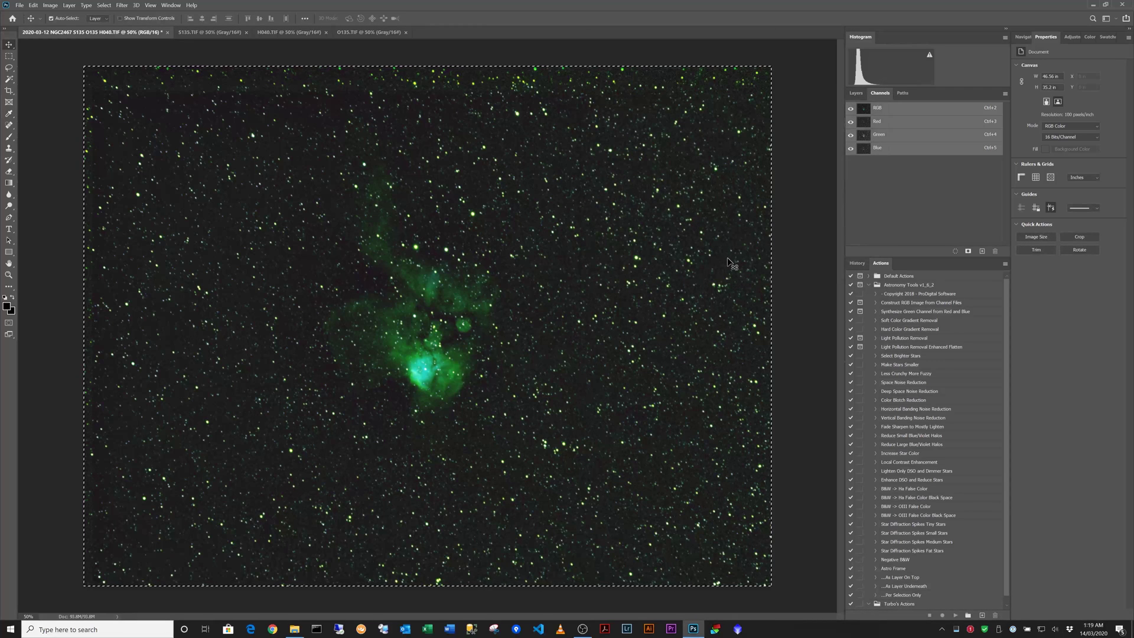
- Set the RGB black input level to 12 in Levels, apply it and save the combined document
key(ctrl+l)
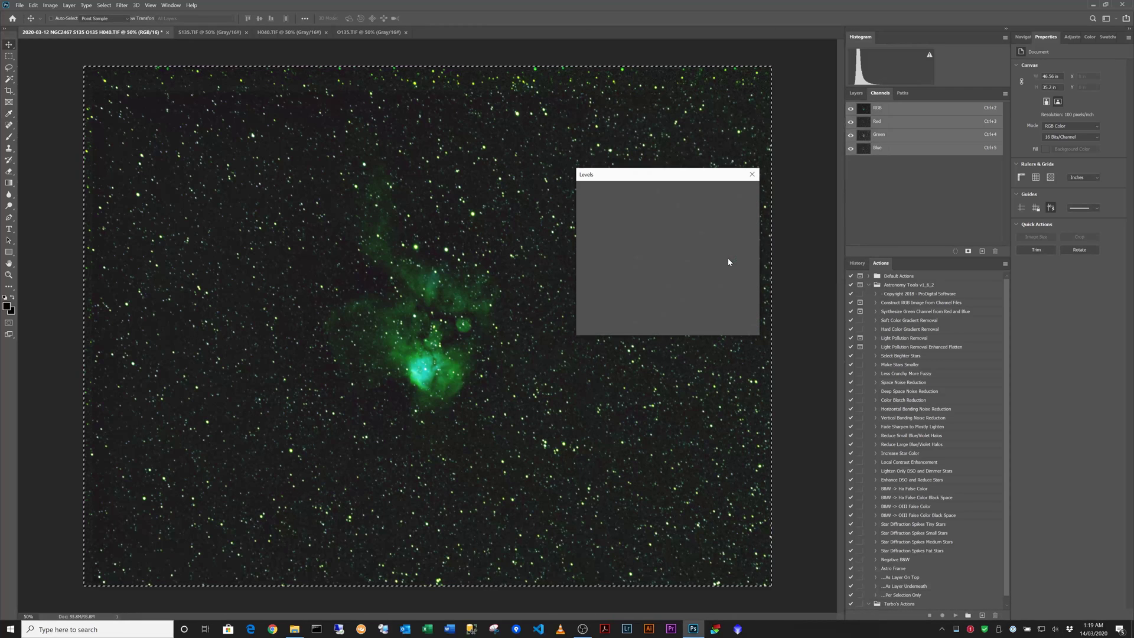
drag(587, 273, 593, 274)
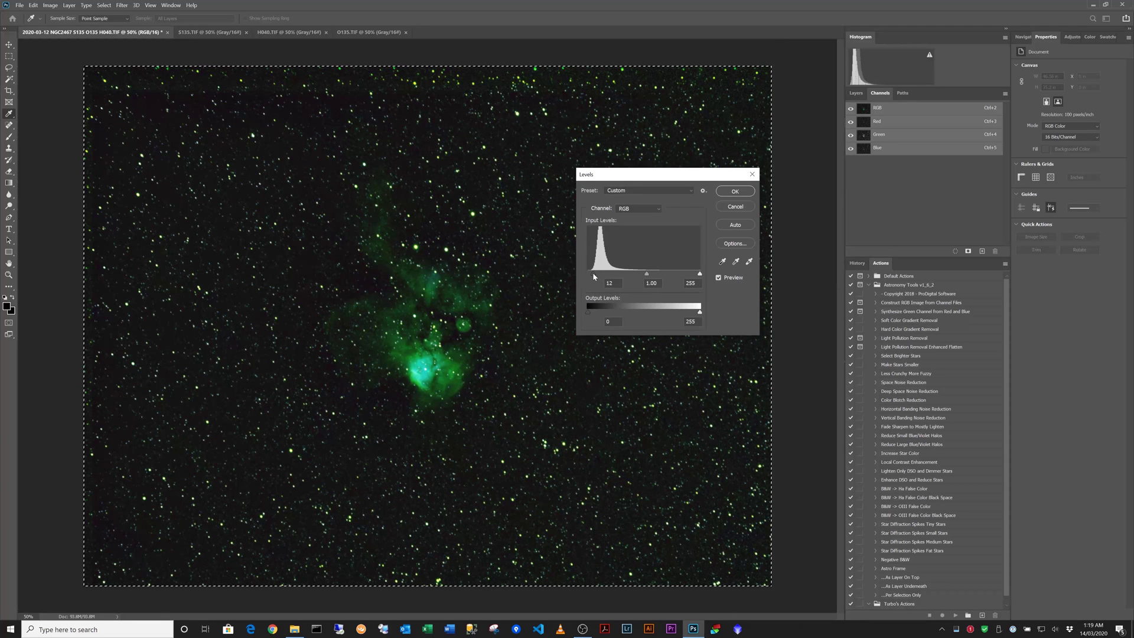
click(730, 192)
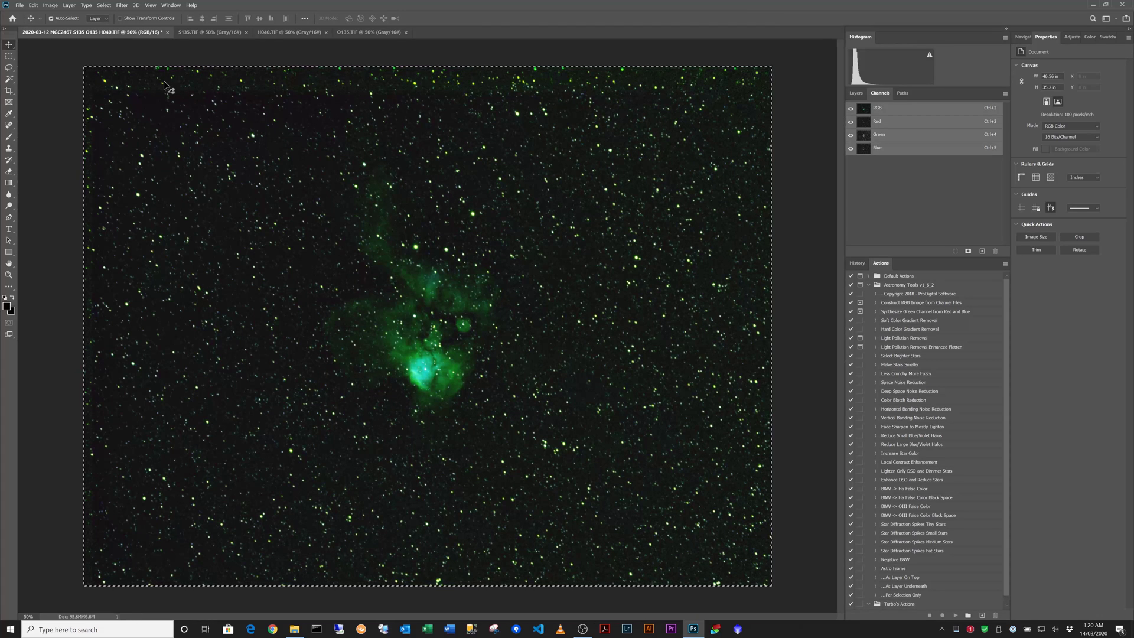
key(ctrl+s)
- Run the Space Noise Reduction and Deep Space Noise Reduction actions from Astronomy Tools on the image
click(894, 384)
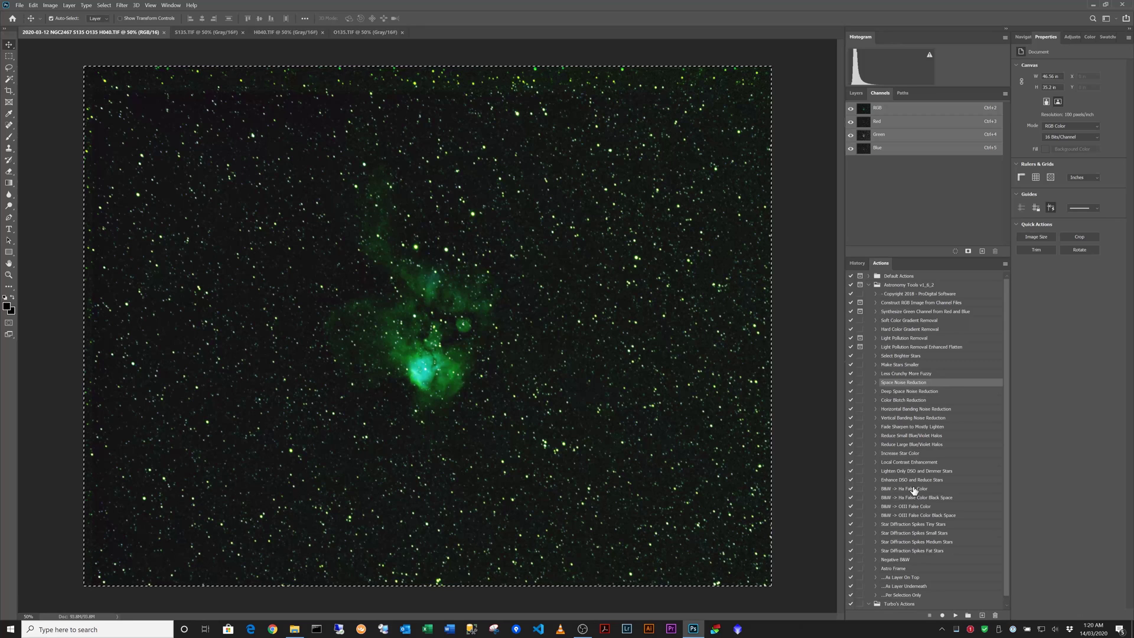
click(956, 615)
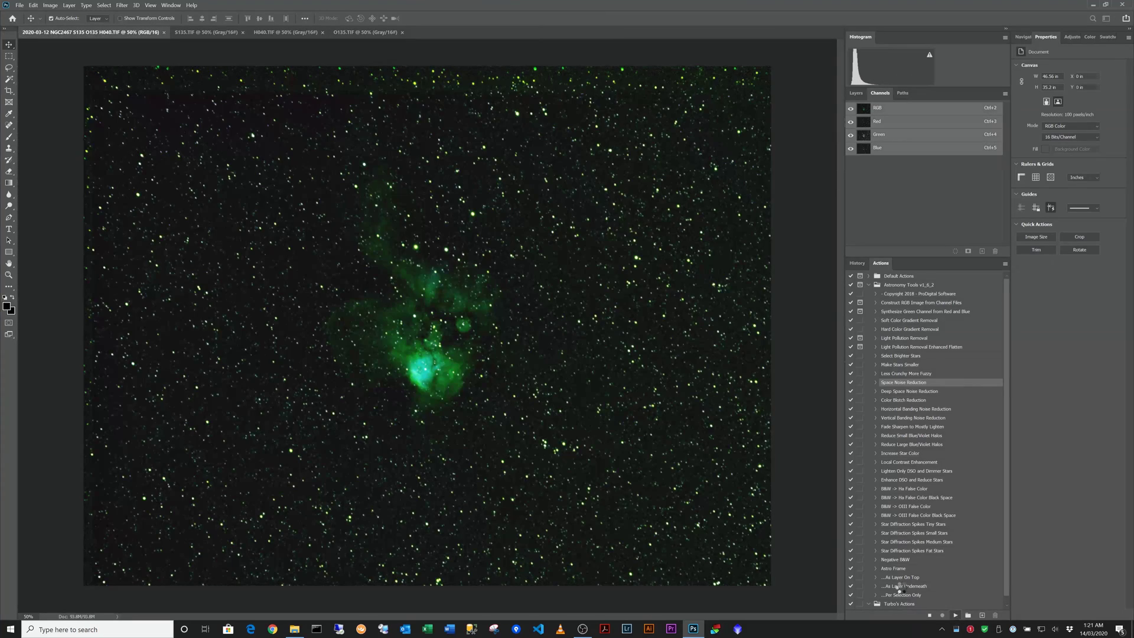
click(955, 614)
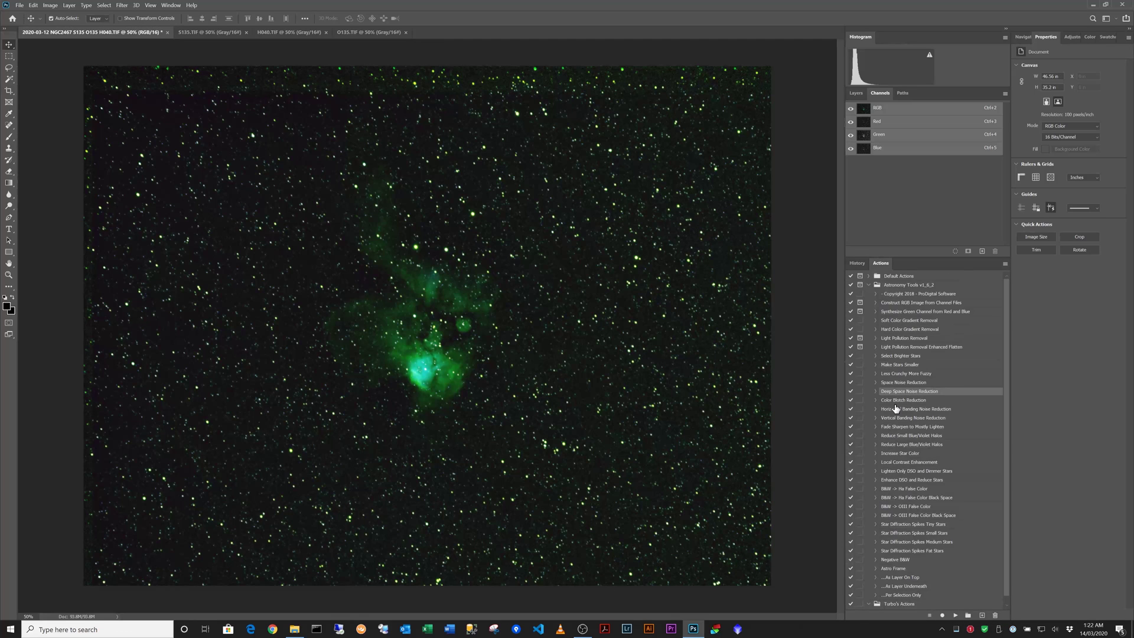
- Run the Enhance DSO and Reduce Stars action and compare the result with the preceding history state
click(892, 480)
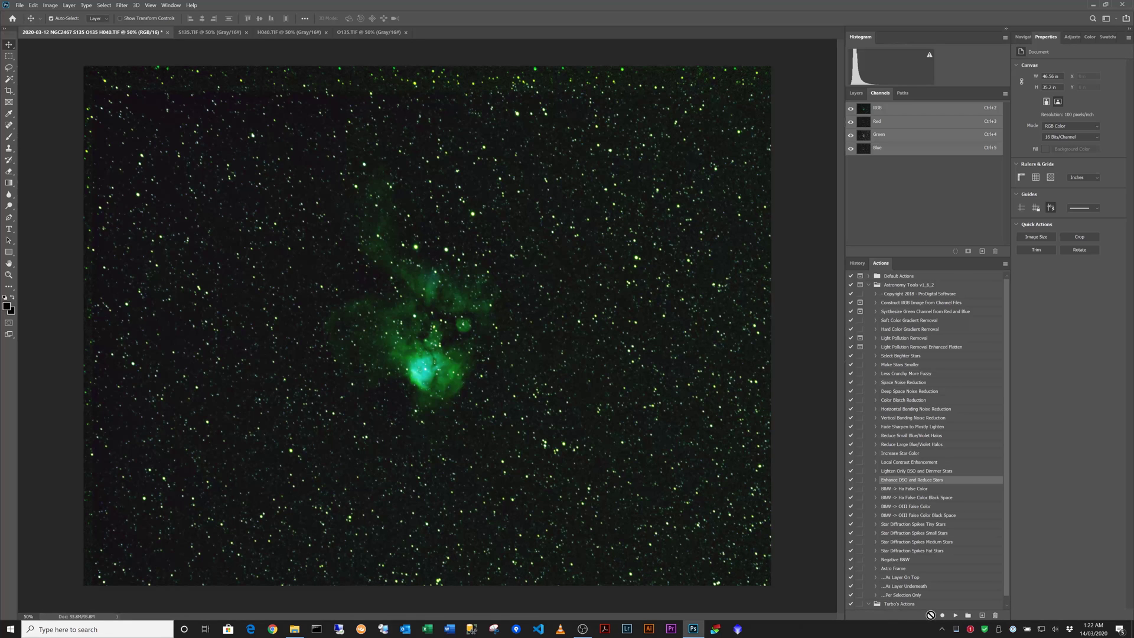
click(956, 617)
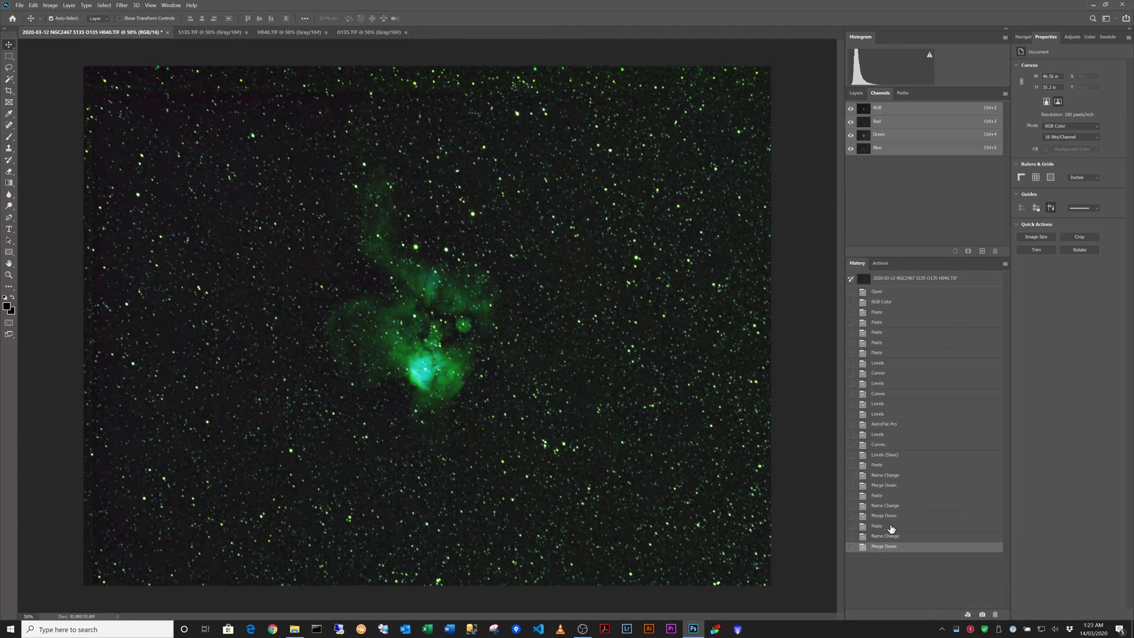
click(881, 517)
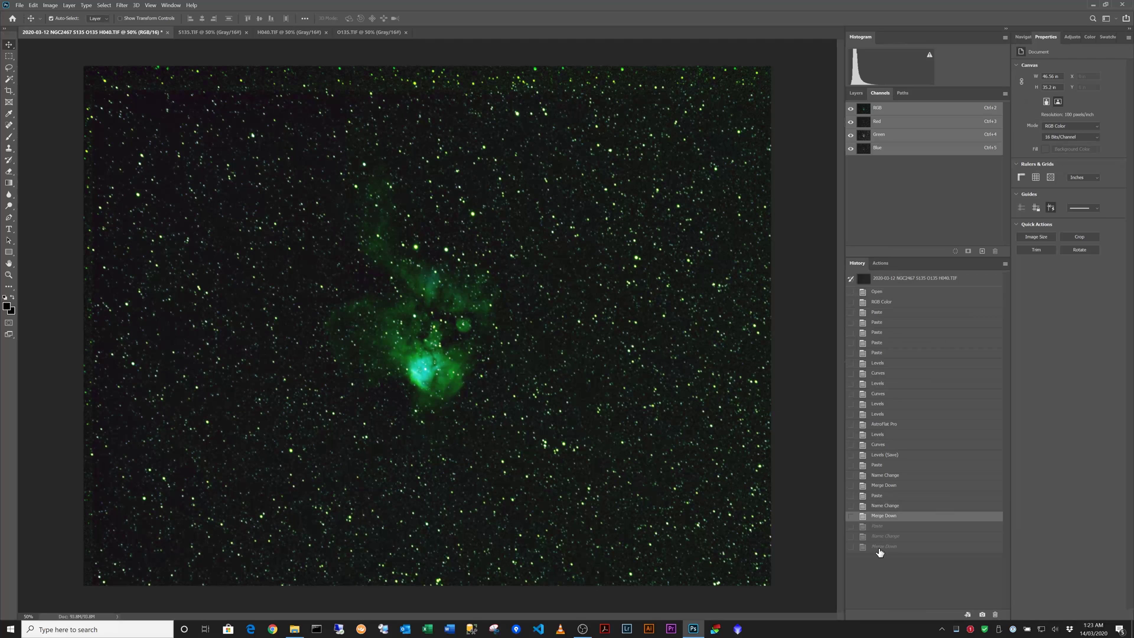
click(879, 547)
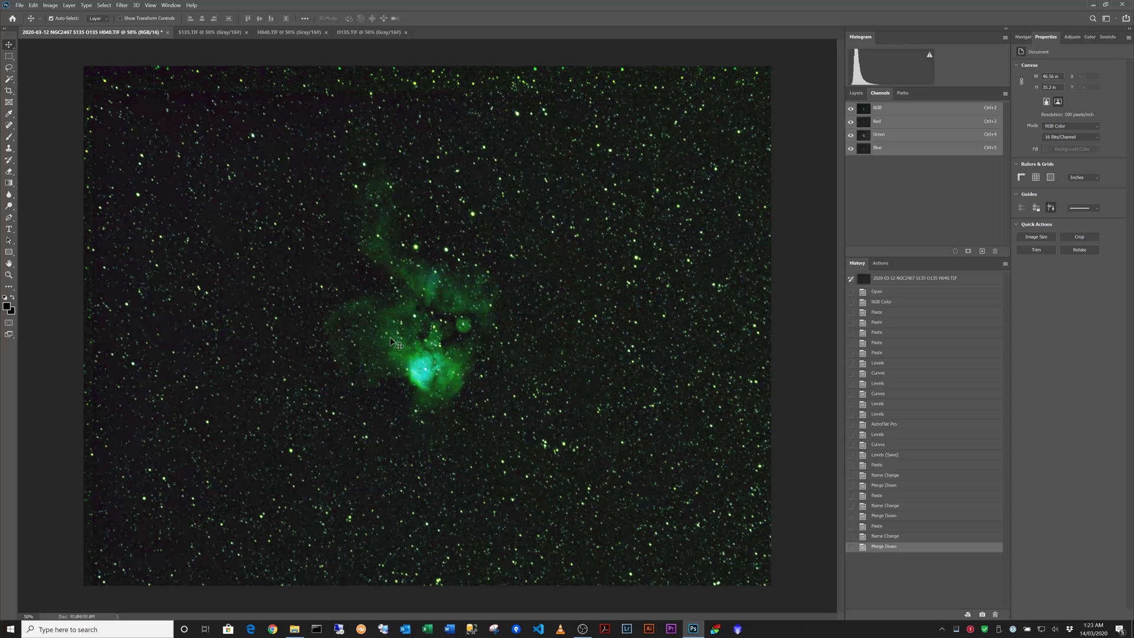
click(876, 266)
scroll(877, 526, down, 1)
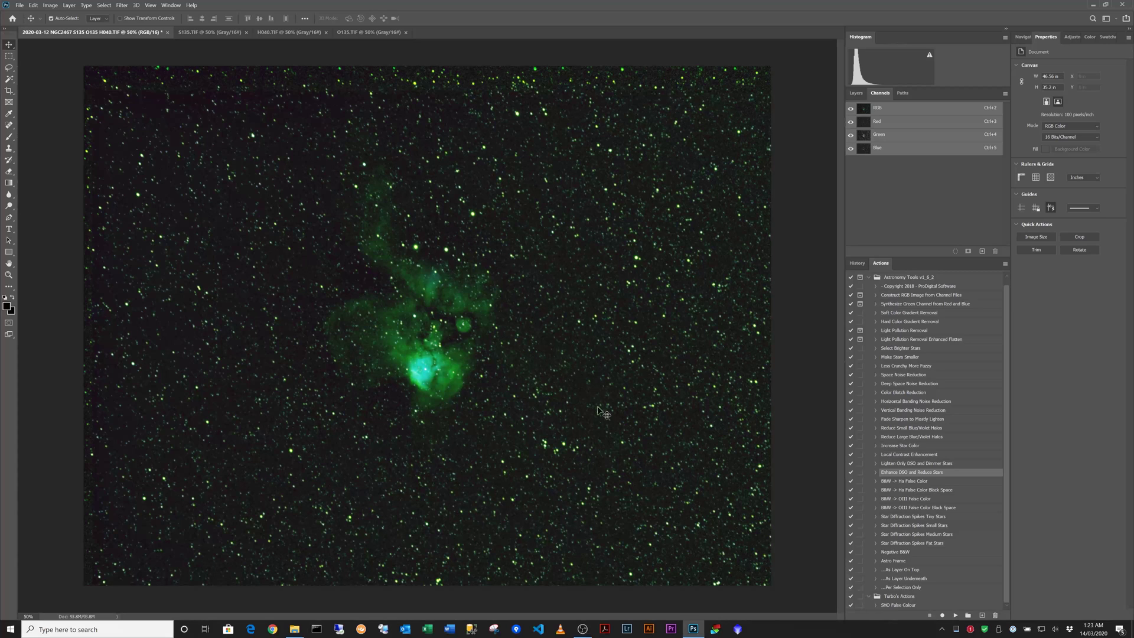
- Run the SHO False Colour action on the combined image and view the resulting adjustment layers
click(899, 605)
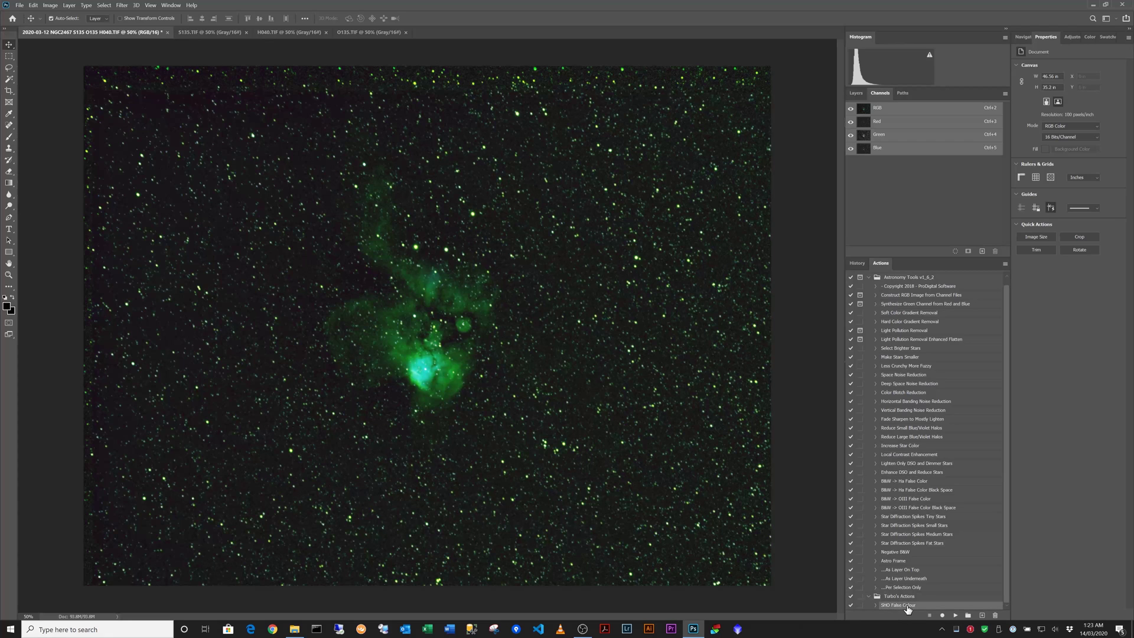
click(955, 616)
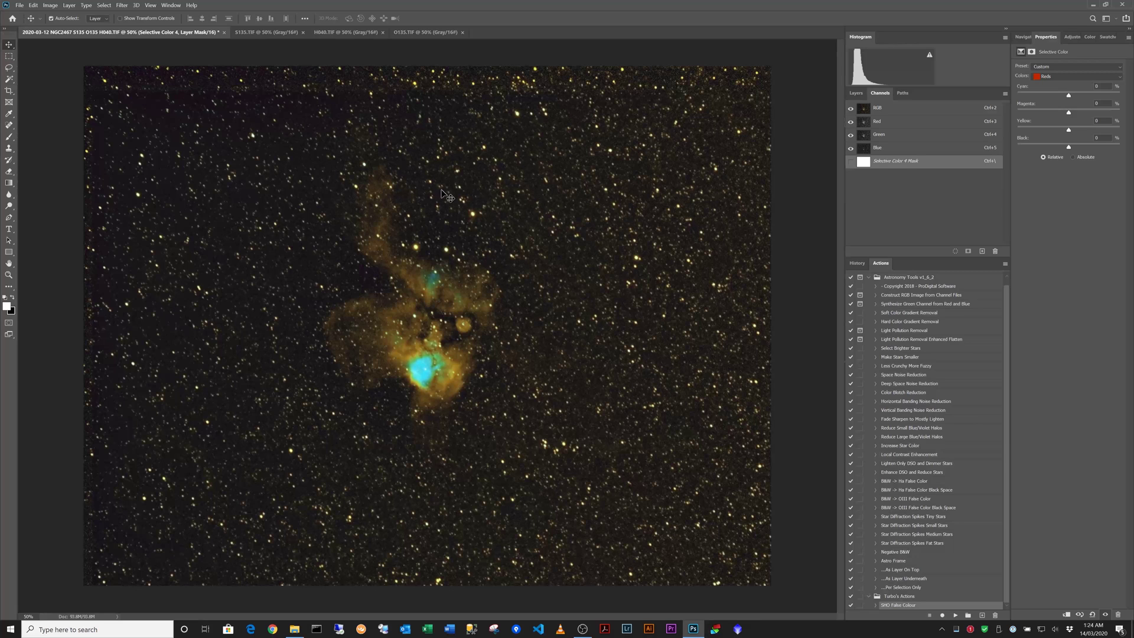
click(856, 93)
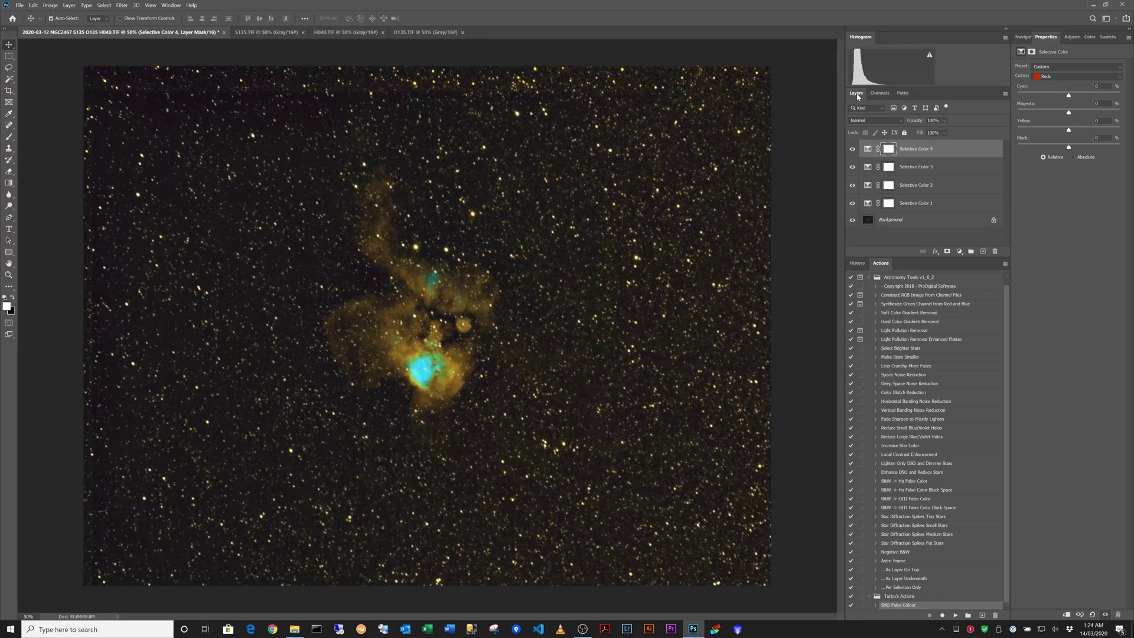
- Set the black input level of the H040.TIF image to 20 in Levels and apply it
click(327, 33)
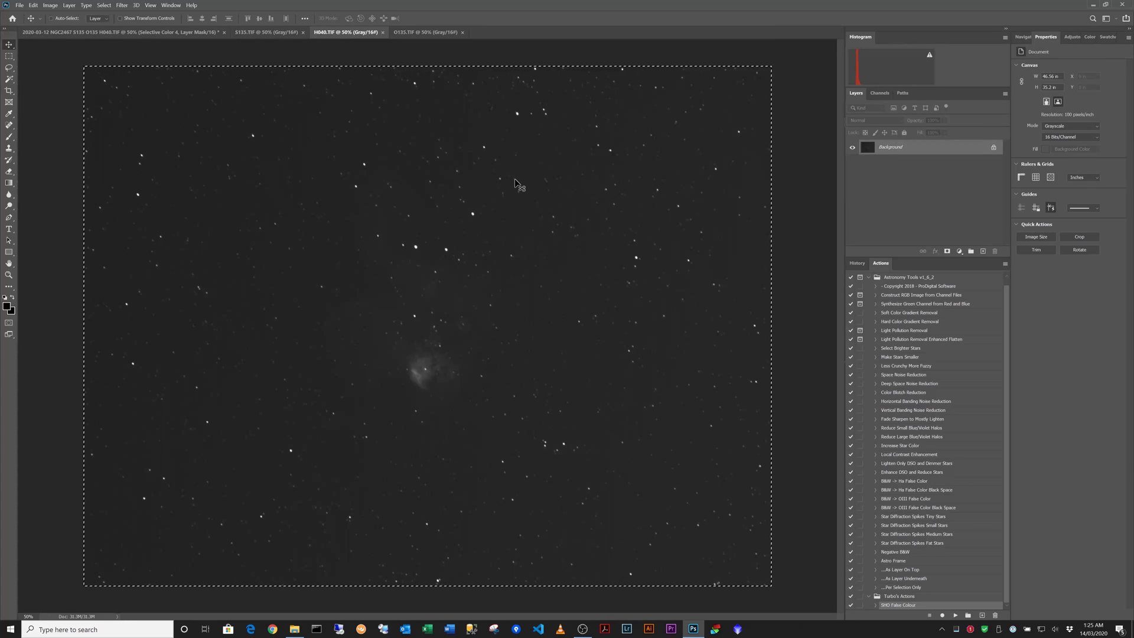
key(i)
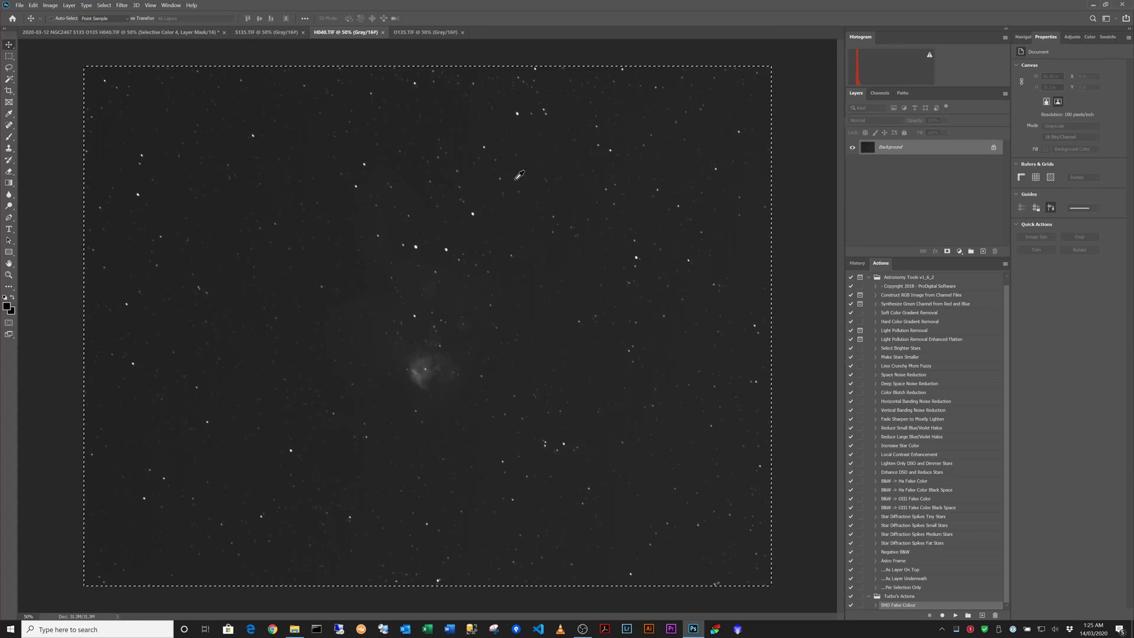
key(ctrl+l)
drag(589, 273, 596, 274)
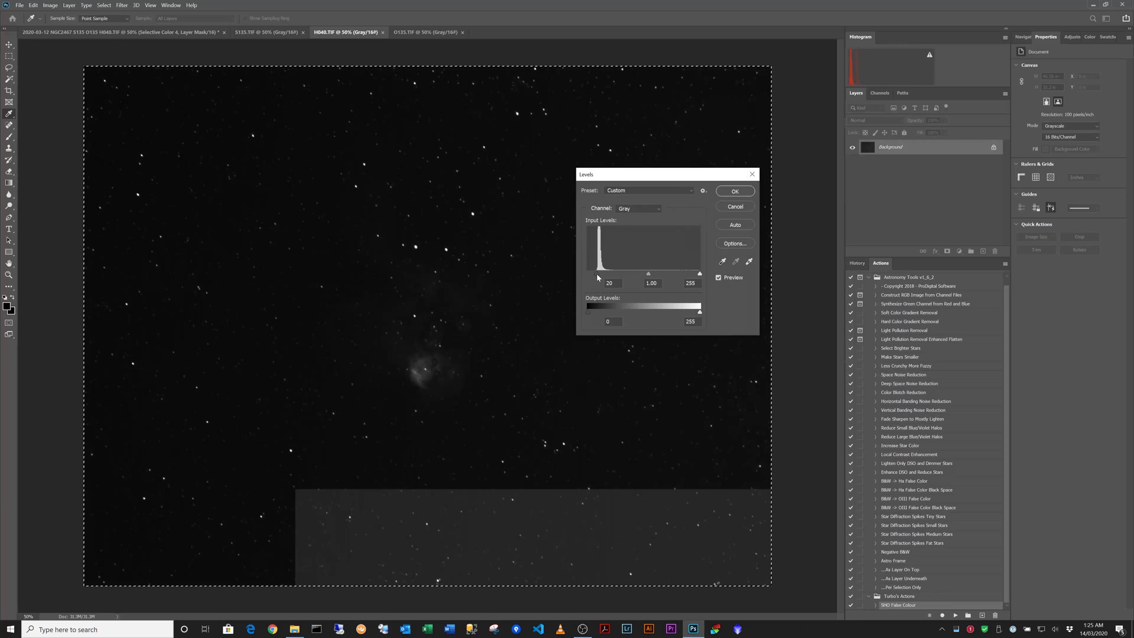
click(731, 191)
key(v)
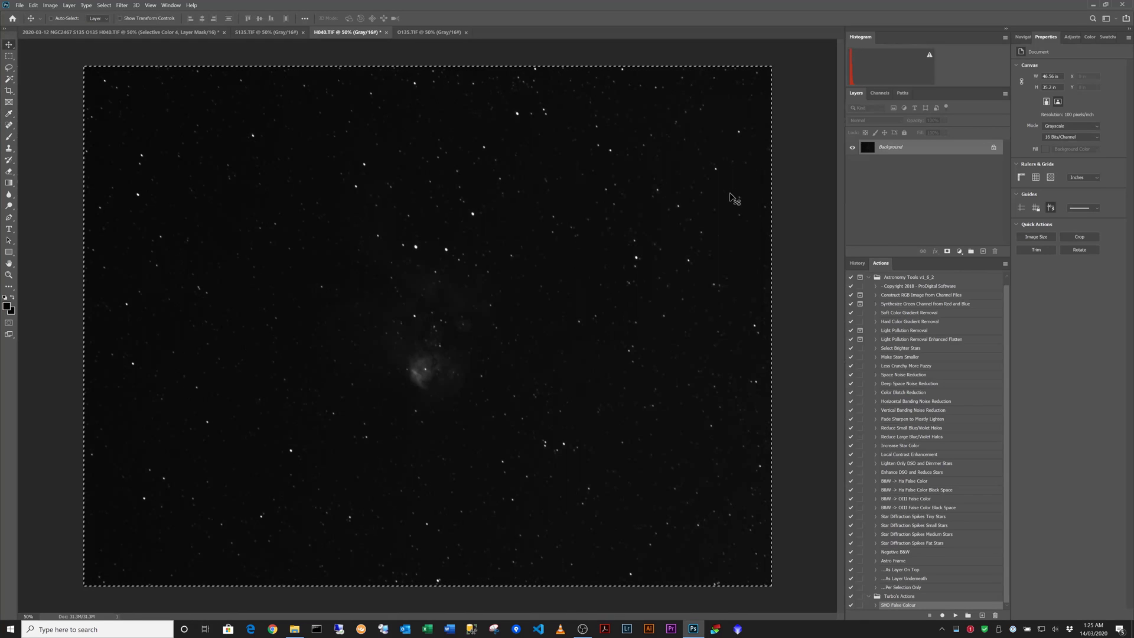
- Brighten the H040.TIF image with a Curves point at input 47, output 108
key(ctrl+m)
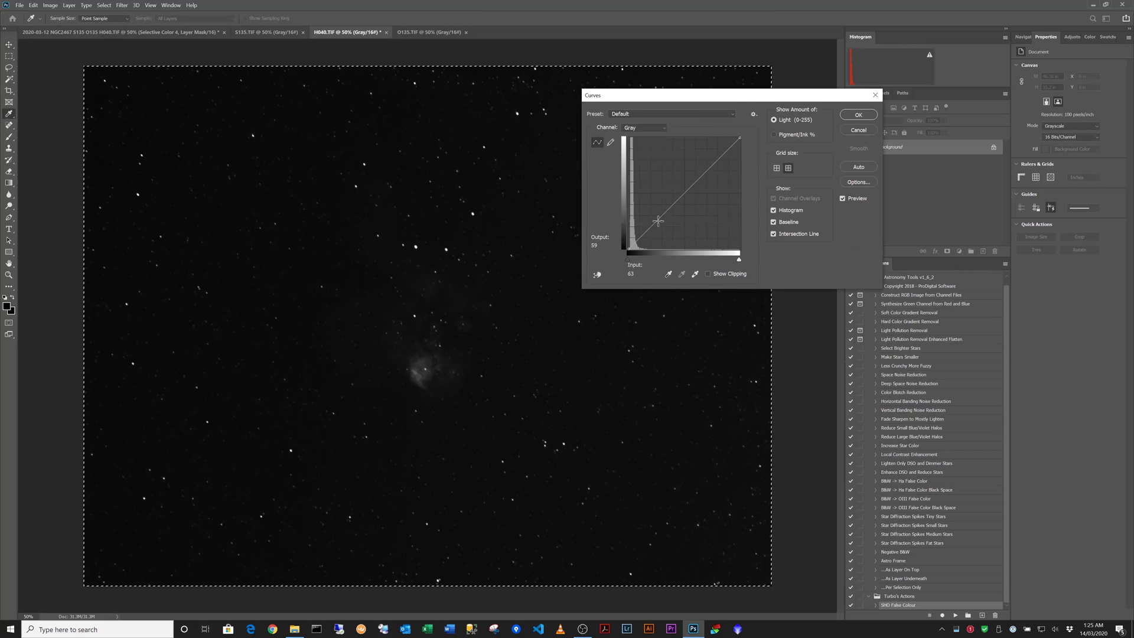
drag(658, 219, 650, 197)
drag(649, 197, 649, 202)
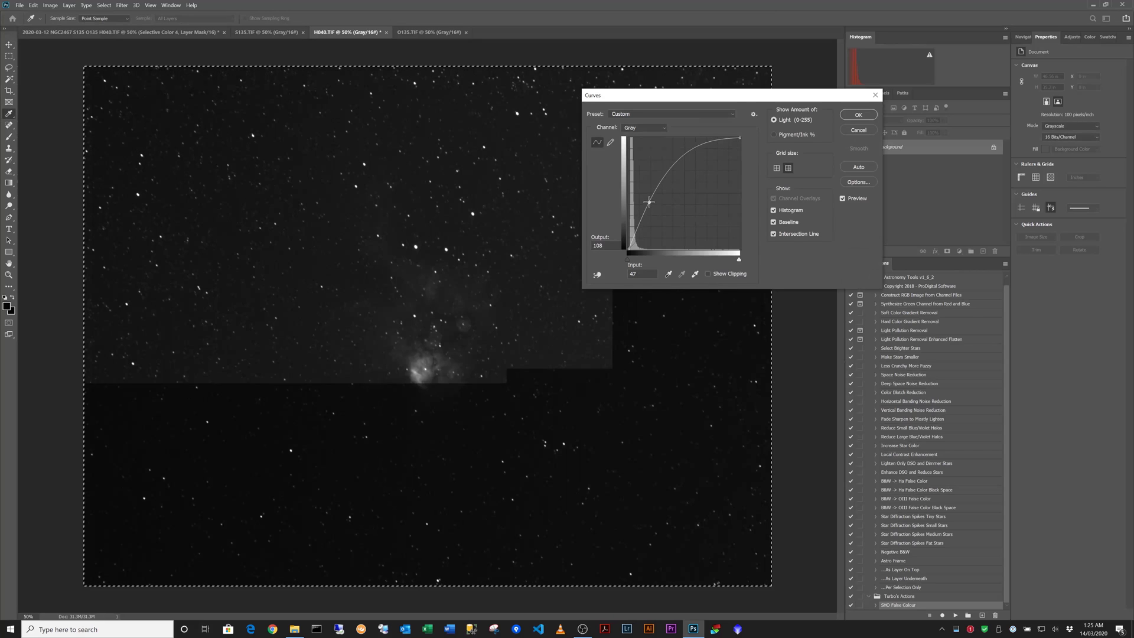
click(851, 119)
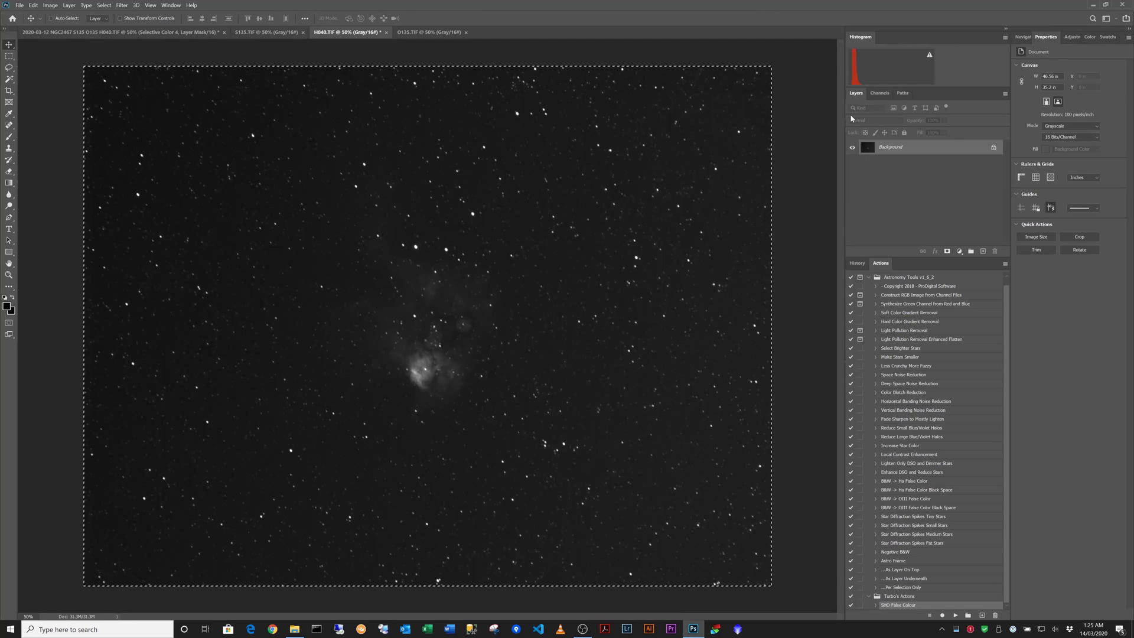
- Stretch H040.TIF again with a Levels black point of 6 and a Curves point at input 46, output 105
key(ctrl+l)
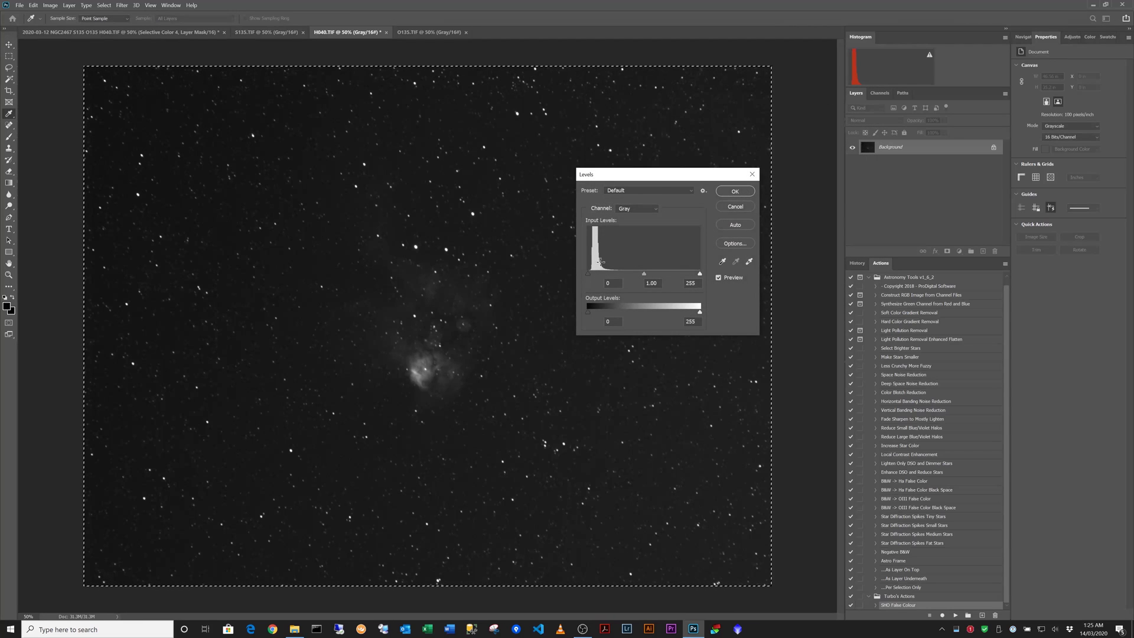
drag(587, 274, 589, 272)
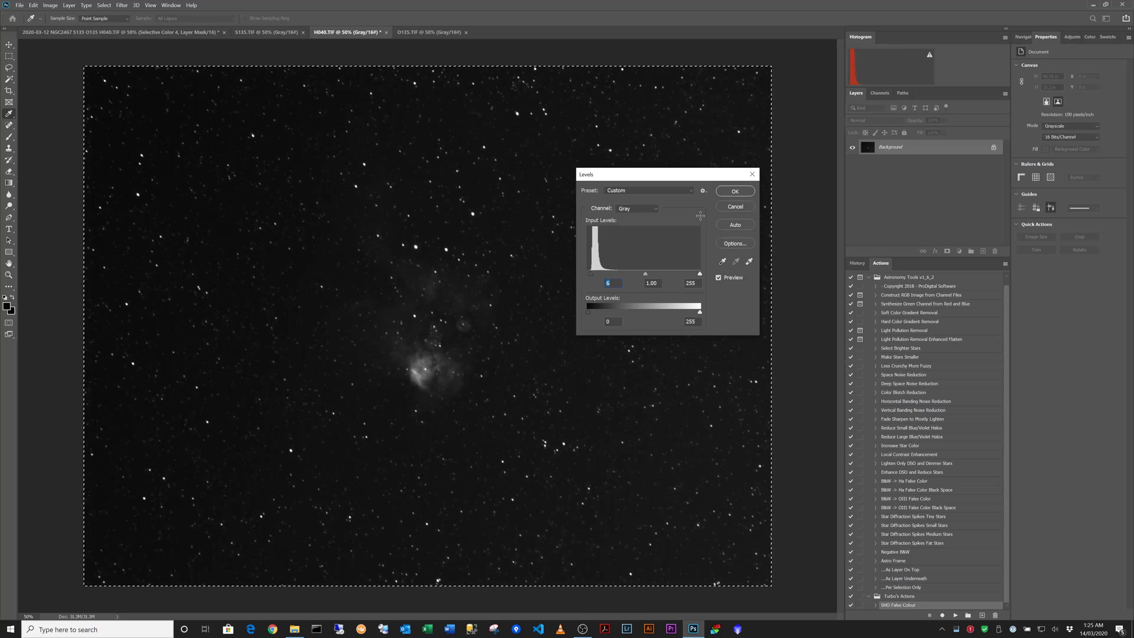
click(735, 191)
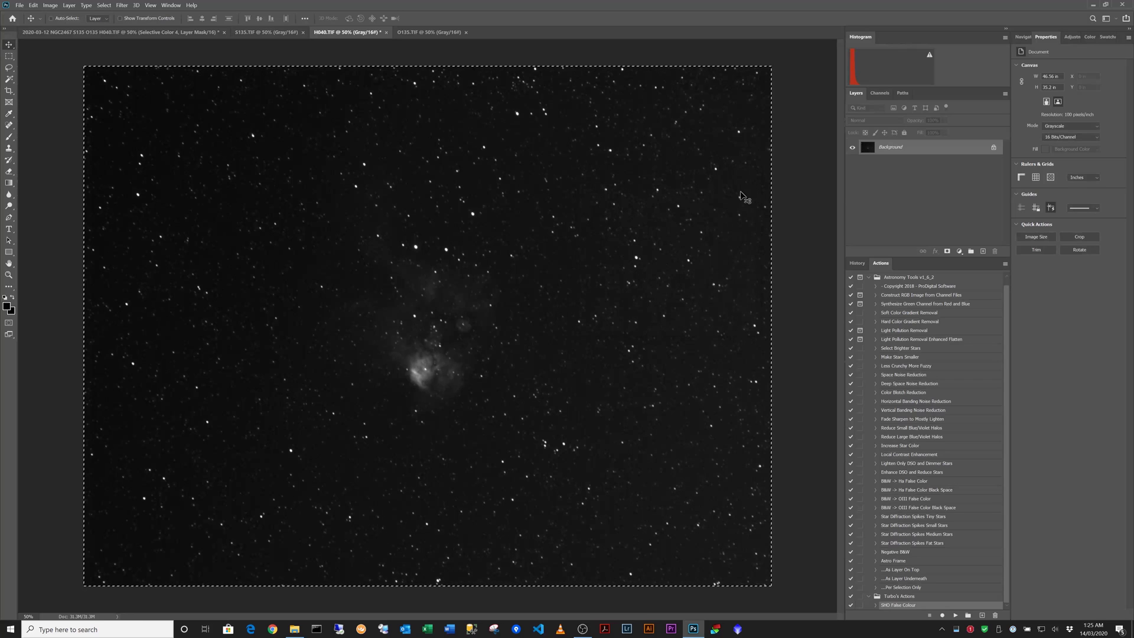
key(ctrl+m)
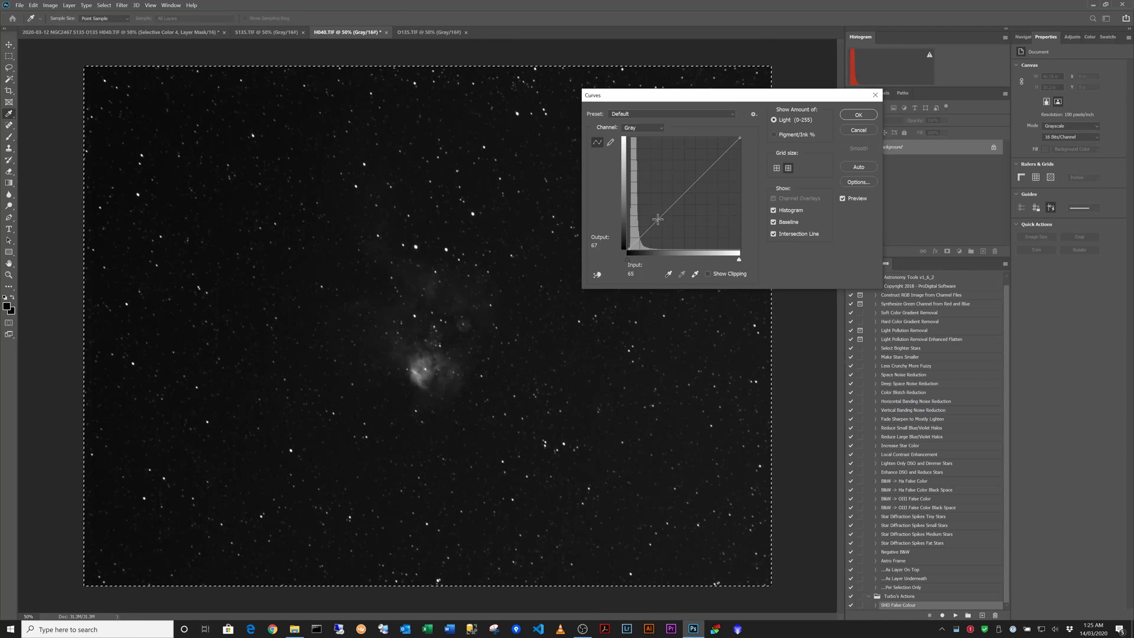
drag(657, 219, 649, 203)
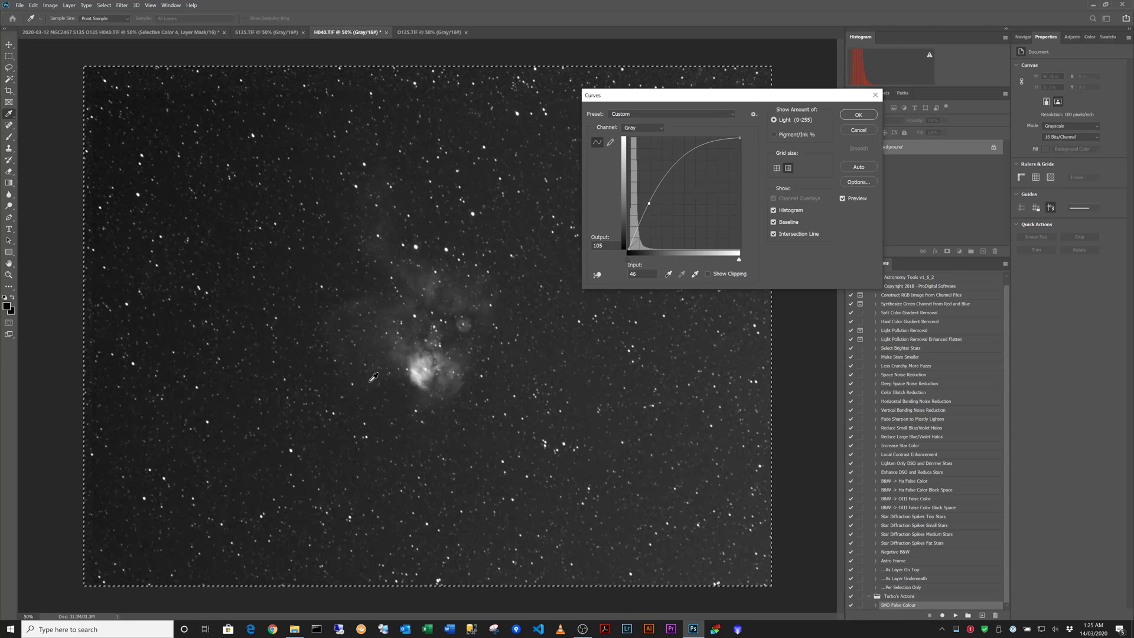
click(861, 116)
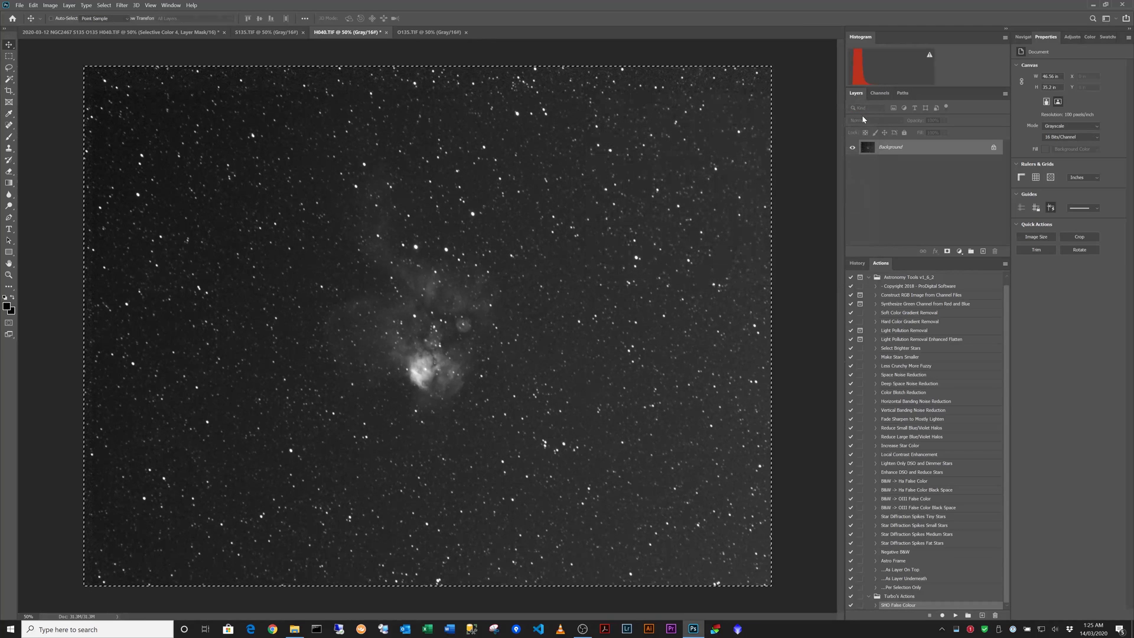
- Set the H040.TIF black input level to 7, then flatten its background with AstroFlat Pro using the Initial Settings
key(ctrl+l)
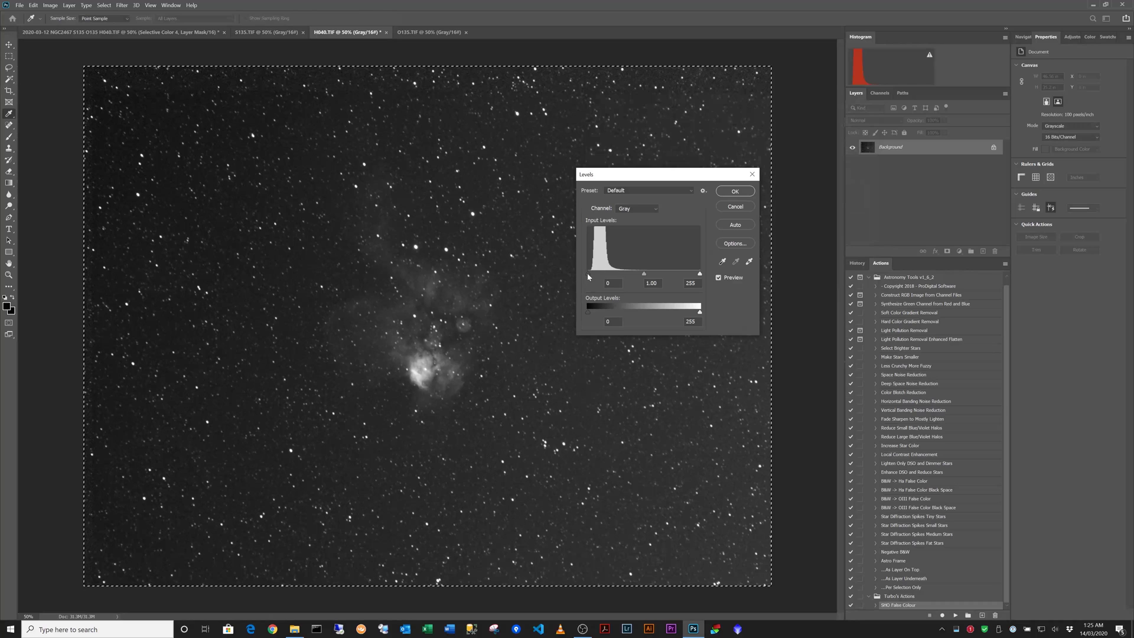
drag(588, 274, 588, 274)
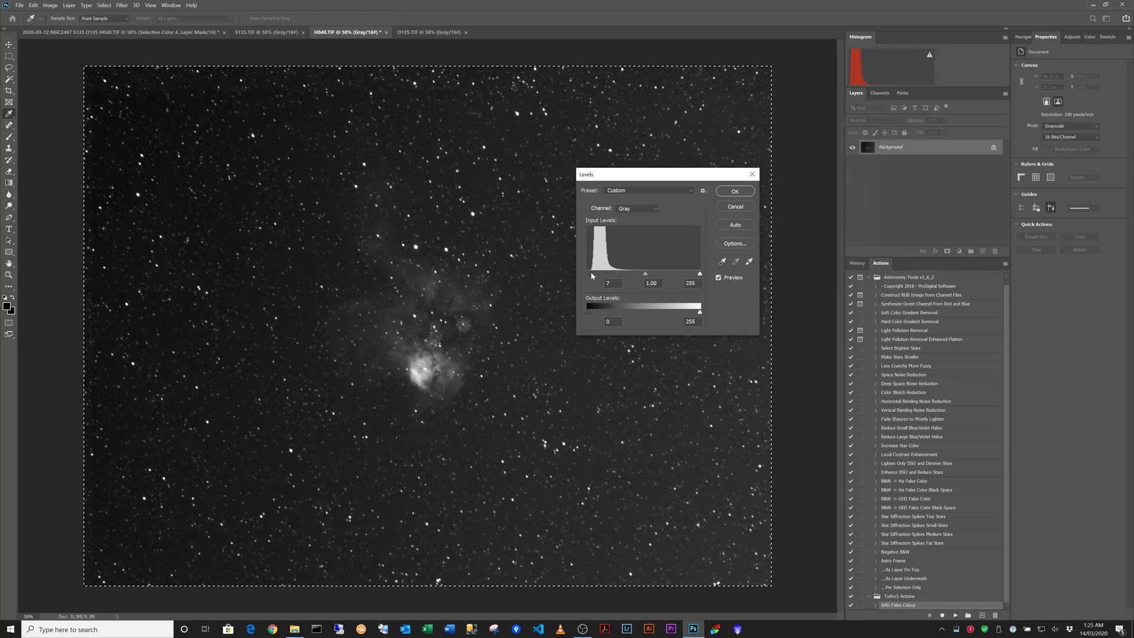
click(734, 190)
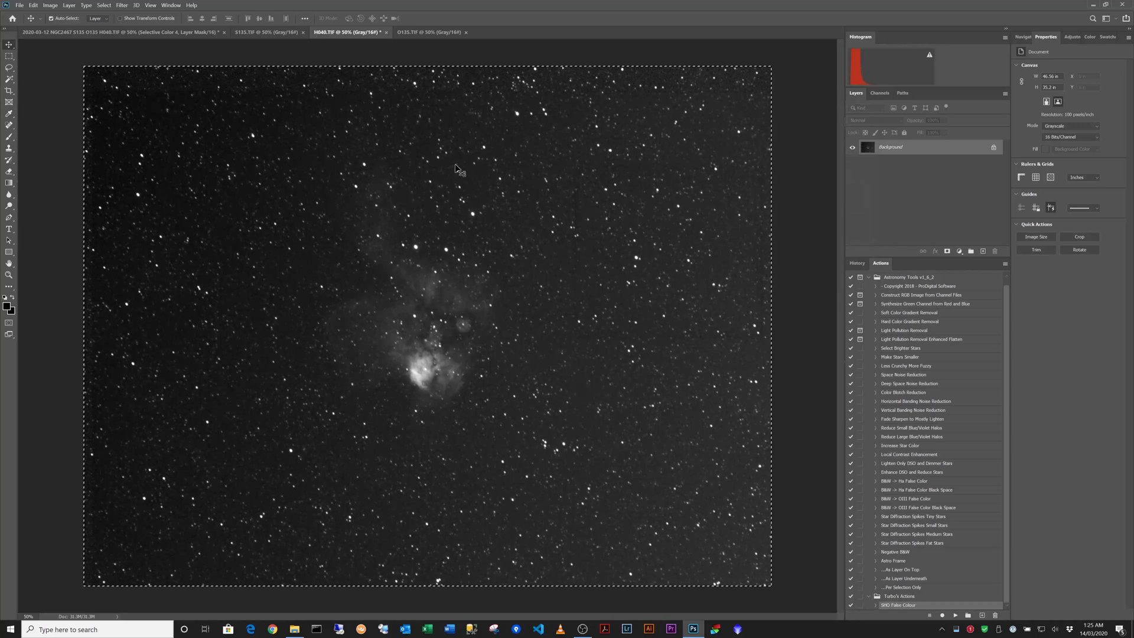
click(122, 4)
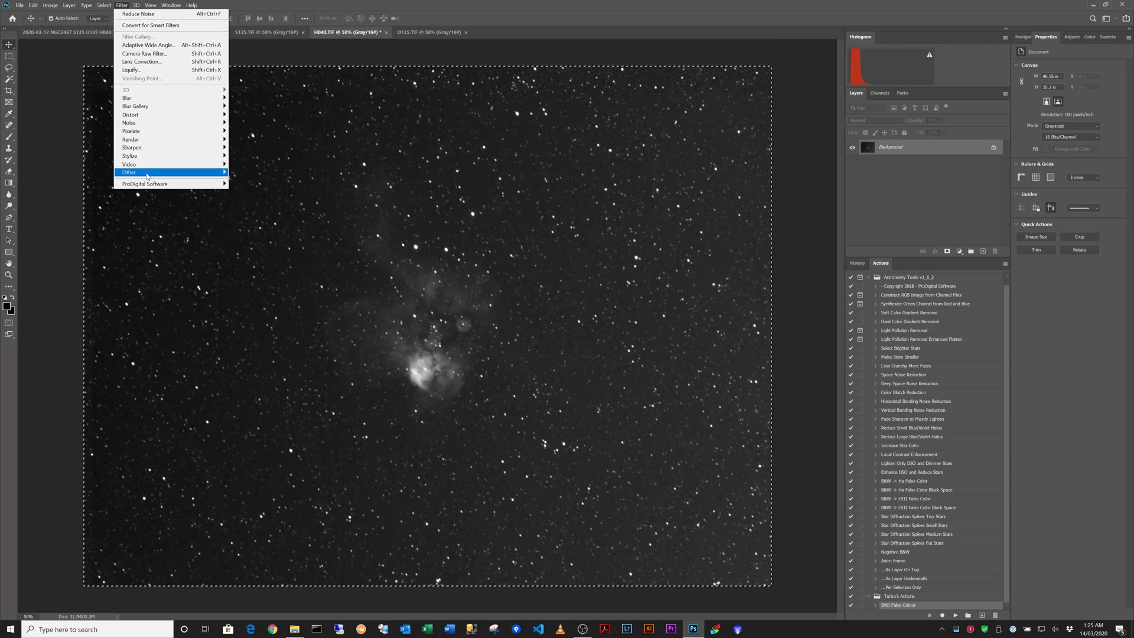
click(251, 184)
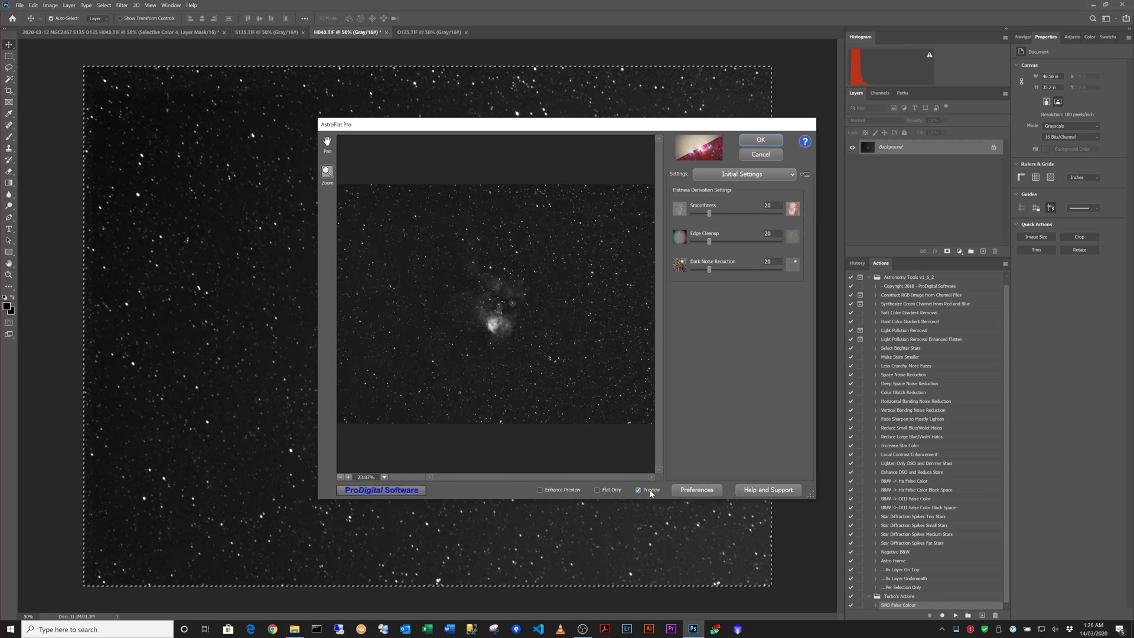
click(760, 141)
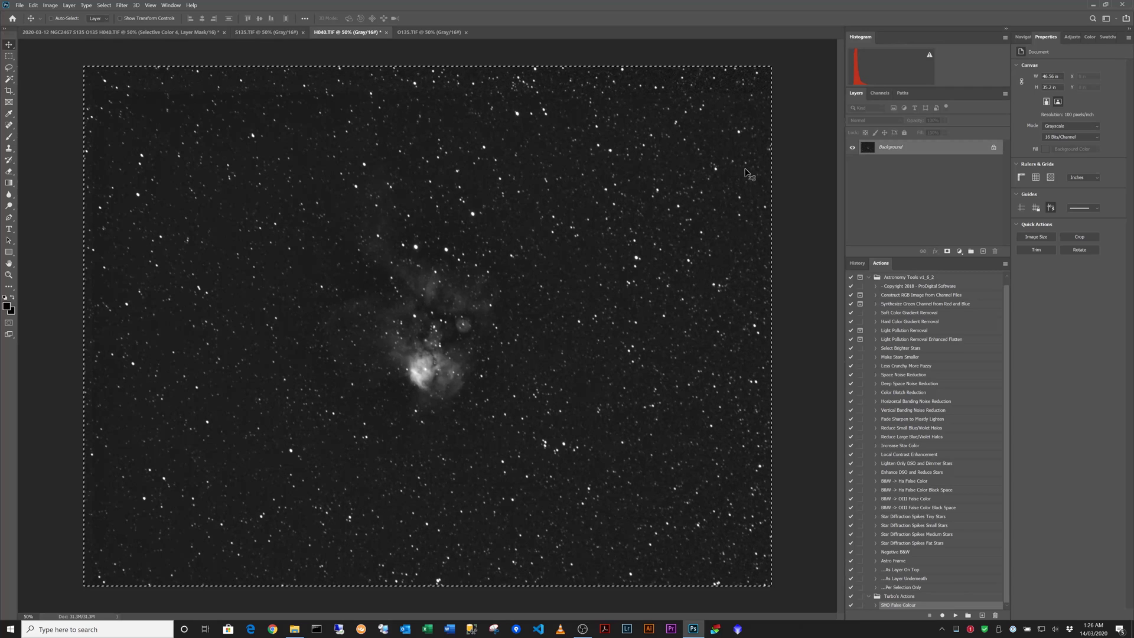
- Return to the combined colour document and flatten its Selective Color layers into the background
click(36, 34)
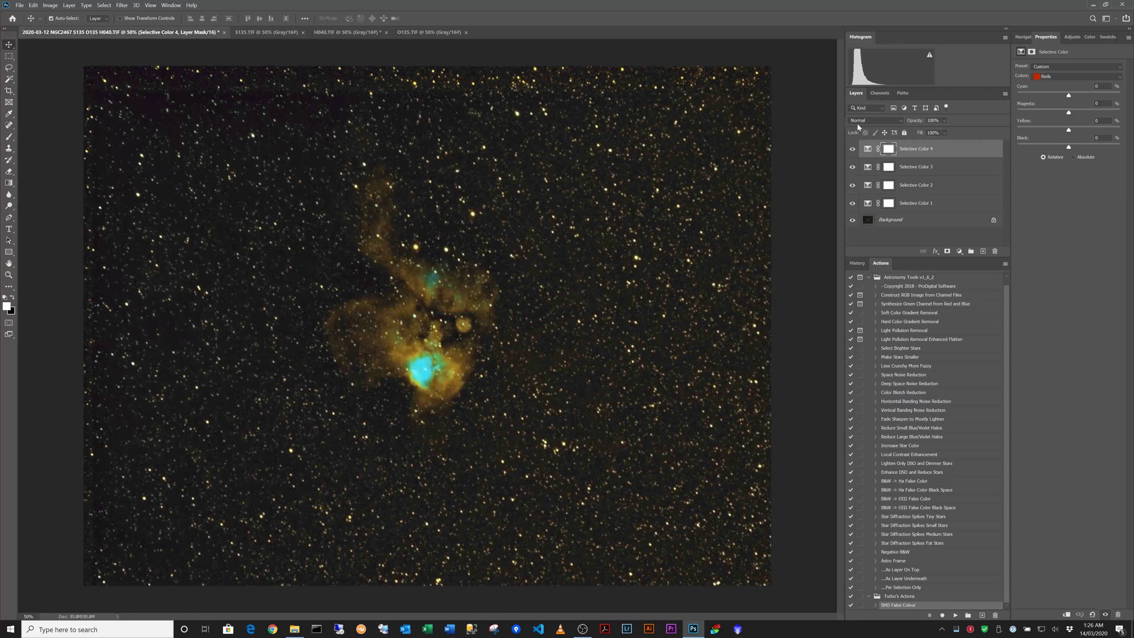
click(910, 237)
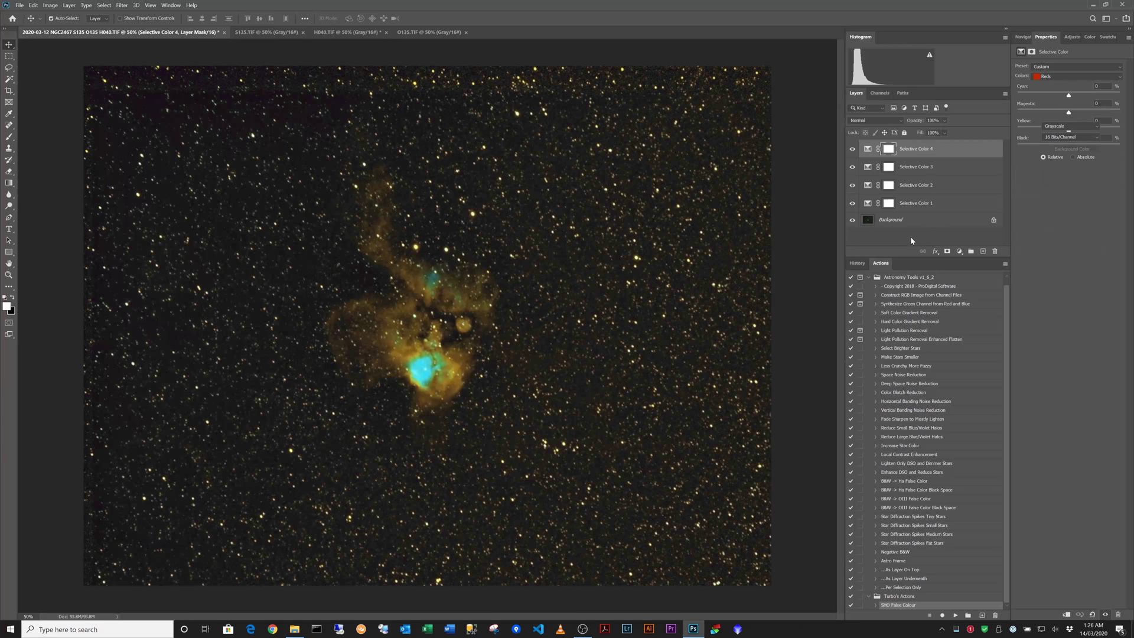
click(57, 6)
mouse_move(74, 8)
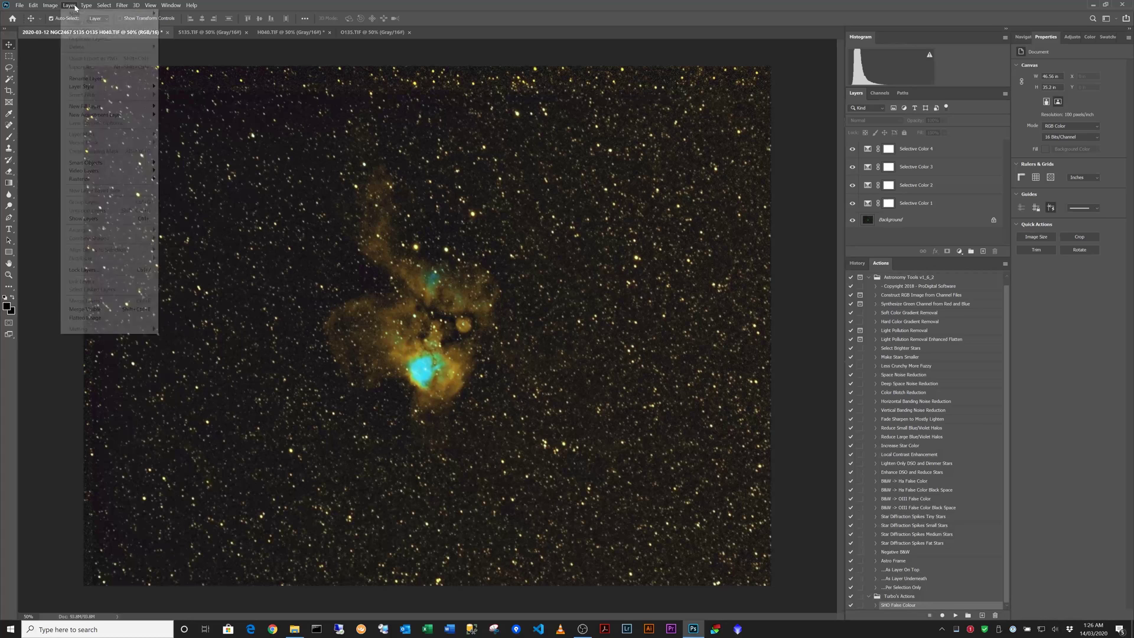
click(86, 317)
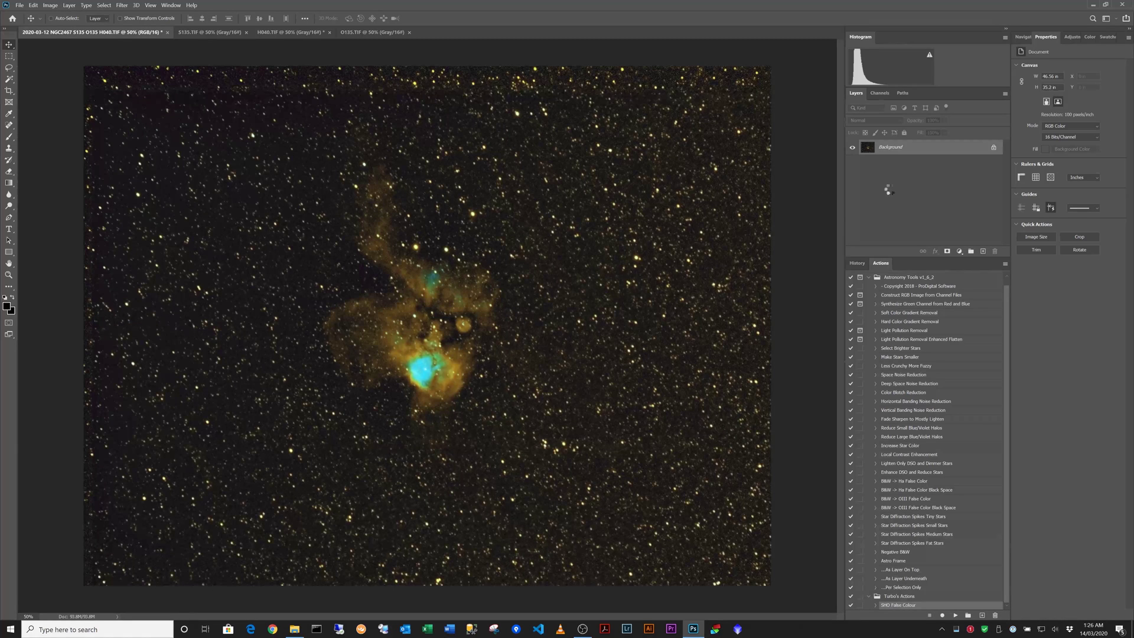
- Paste the processed Ha image as a new layer over the colour image and set its blend mode to Luminosity
key(ctrl+v)
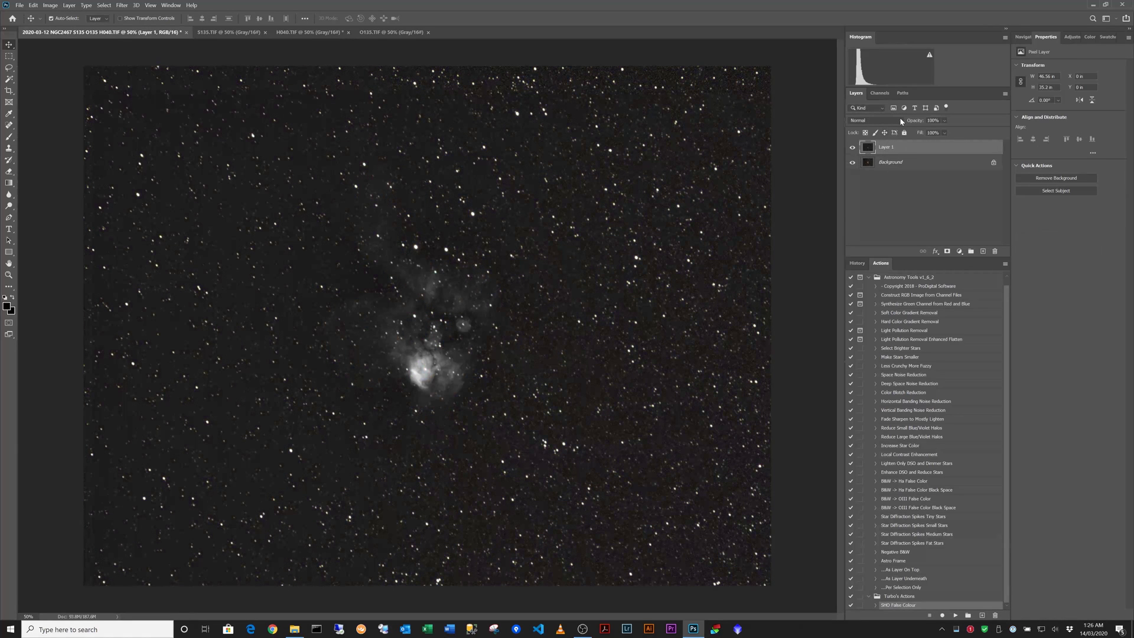
click(899, 120)
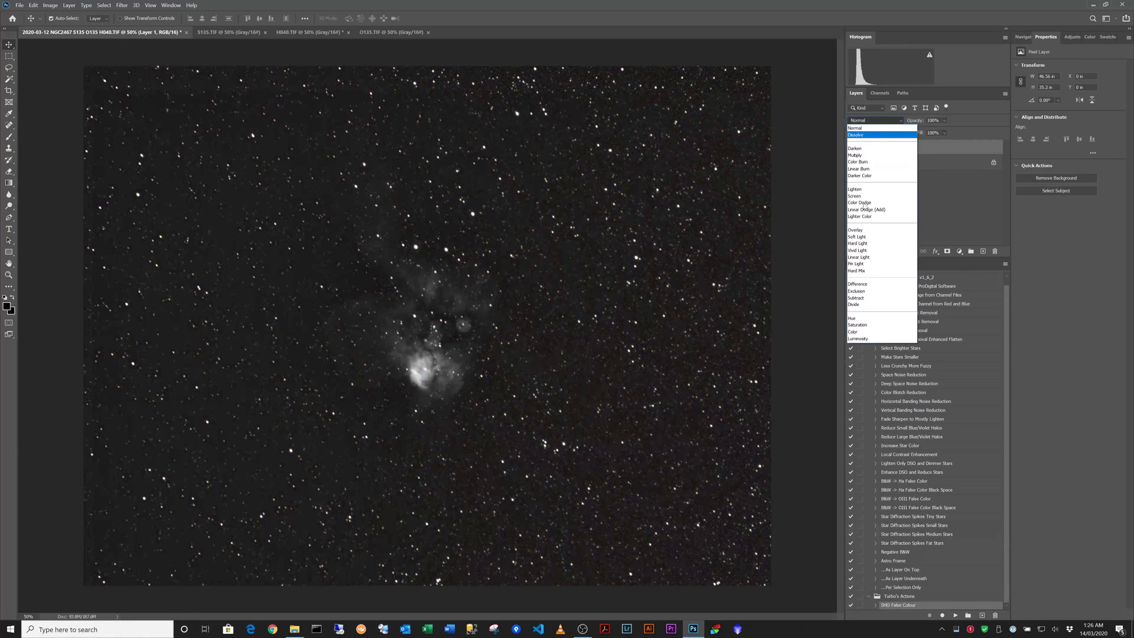
click(854, 339)
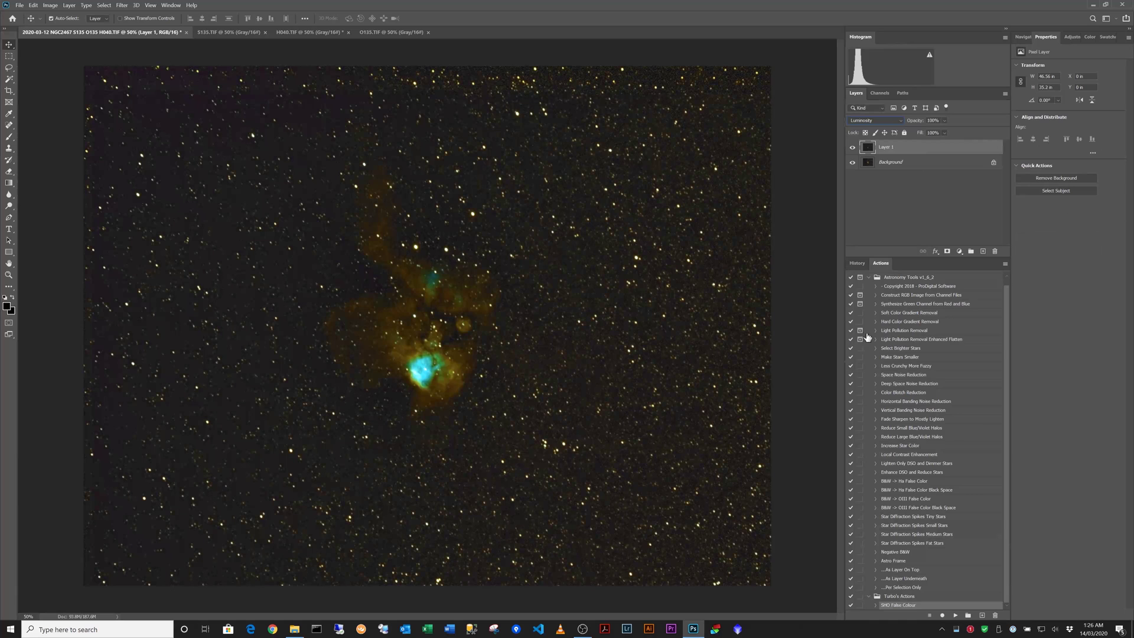
- Reduce the opacity of the pasted Ha luminosity layer to 28%
click(944, 120)
drag(920, 136, 908, 136)
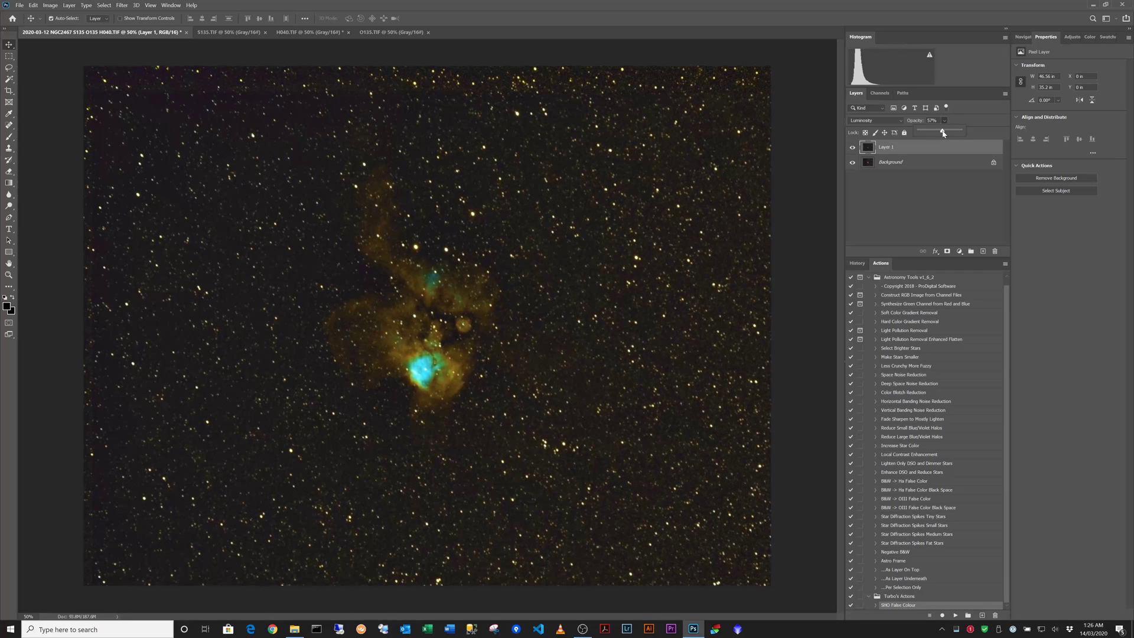
drag(935, 133, 933, 133)
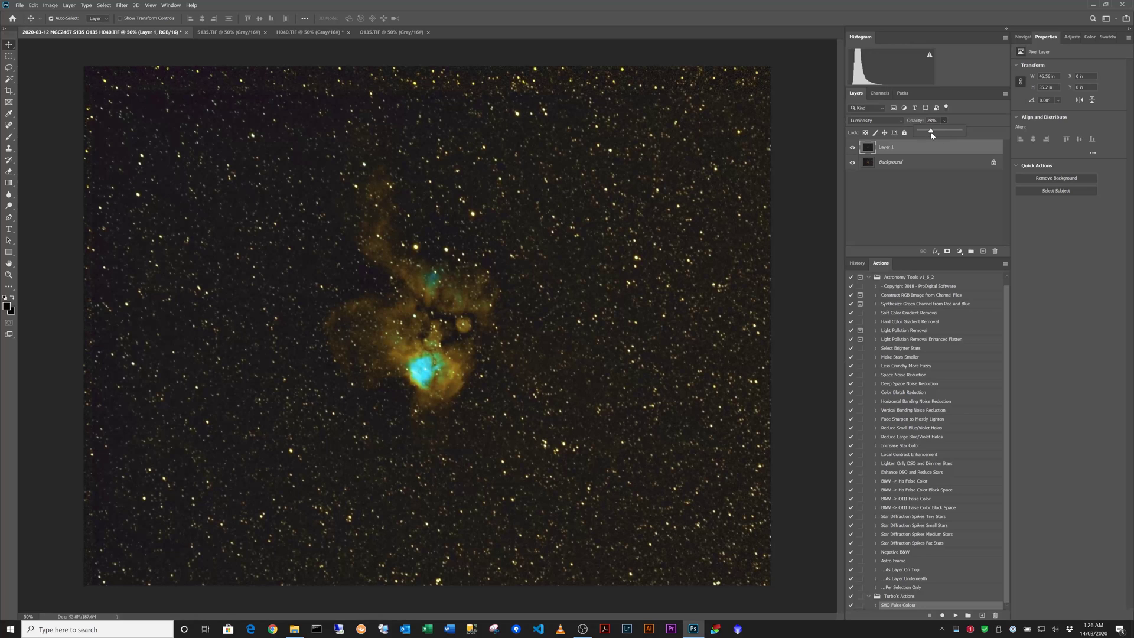
click(941, 203)
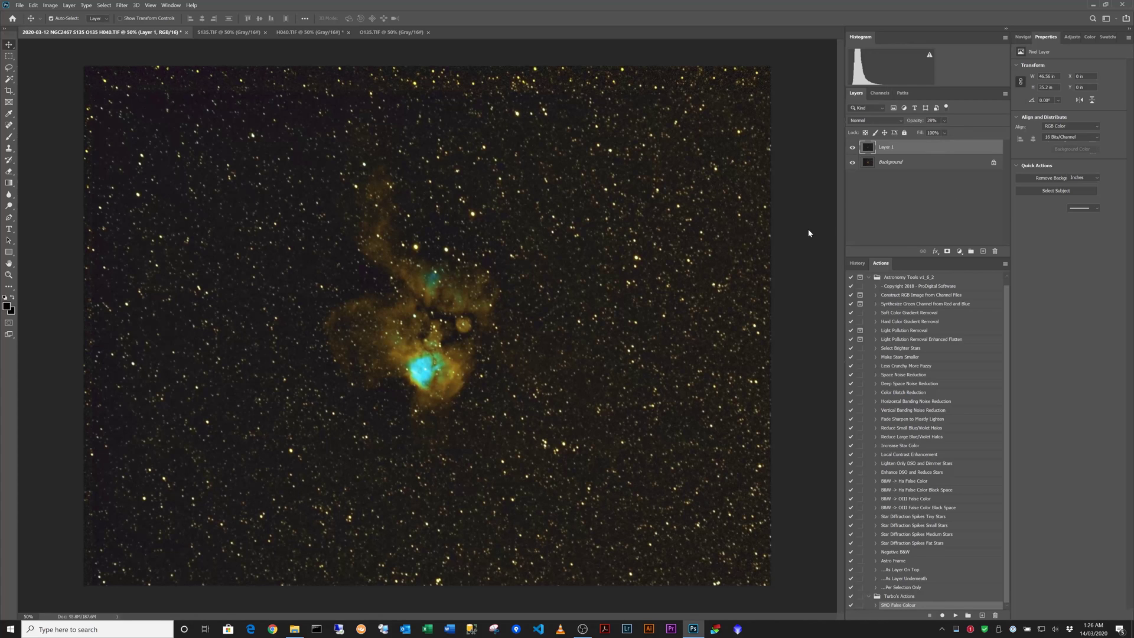
- Crop the colour image to about 40.6 × 30.7 in, trimming the borders and keeping the nebula near the centre
click(9, 90)
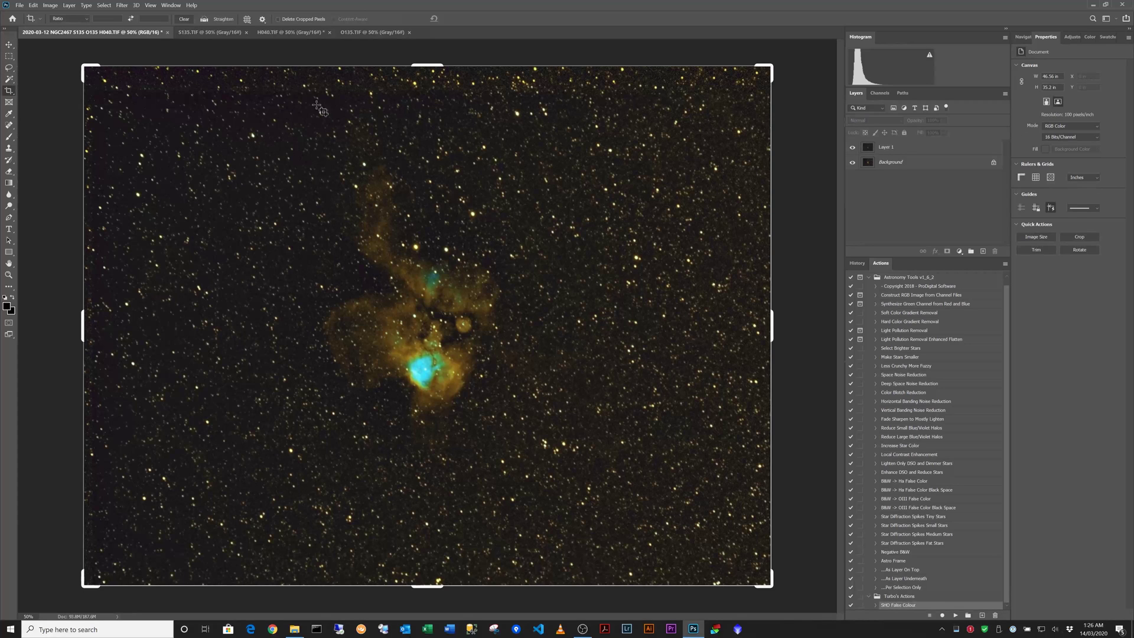
mouse_move(86, 66)
mouse_down()
mouse_move(131, 98)
mouse_move(107, 75)
mouse_up()
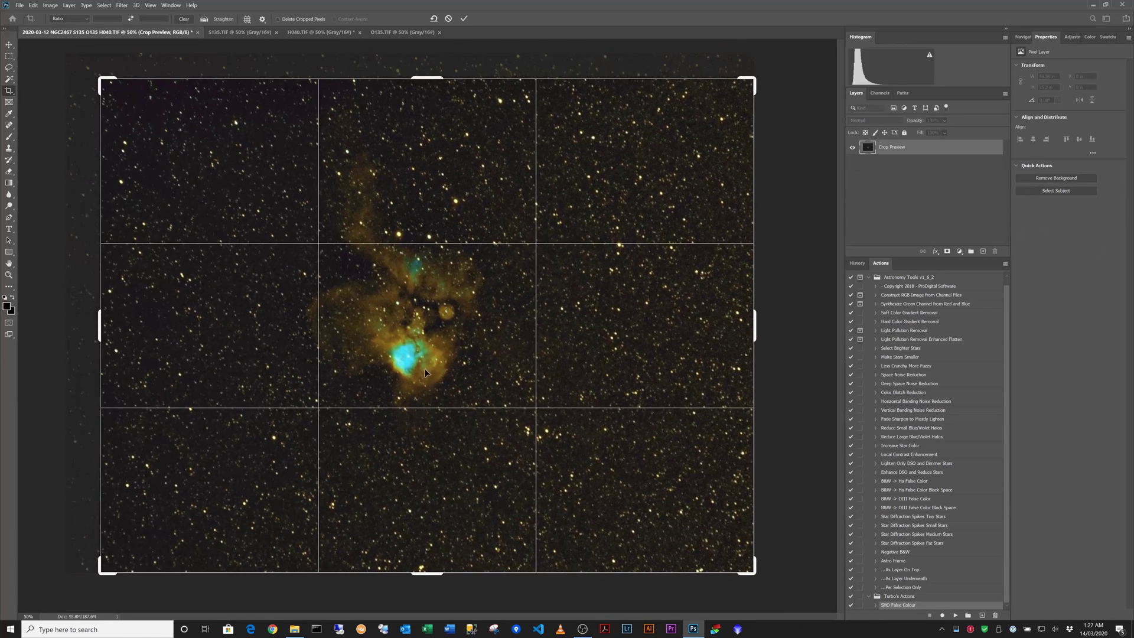
drag(435, 356, 453, 348)
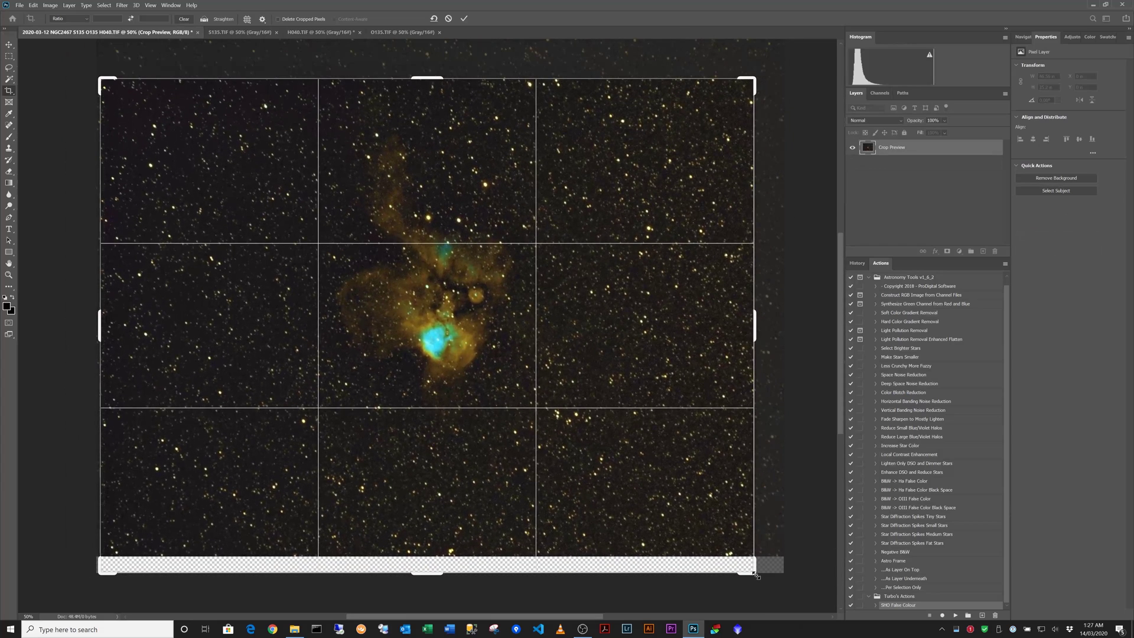
drag(753, 572, 725, 555)
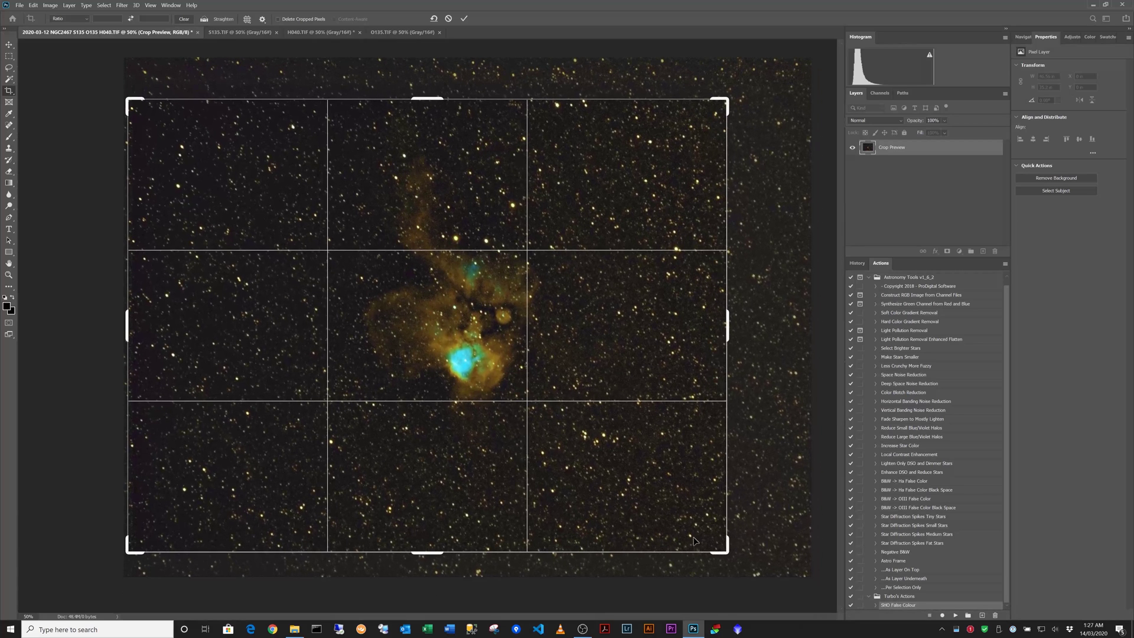
drag(481, 381, 444, 356)
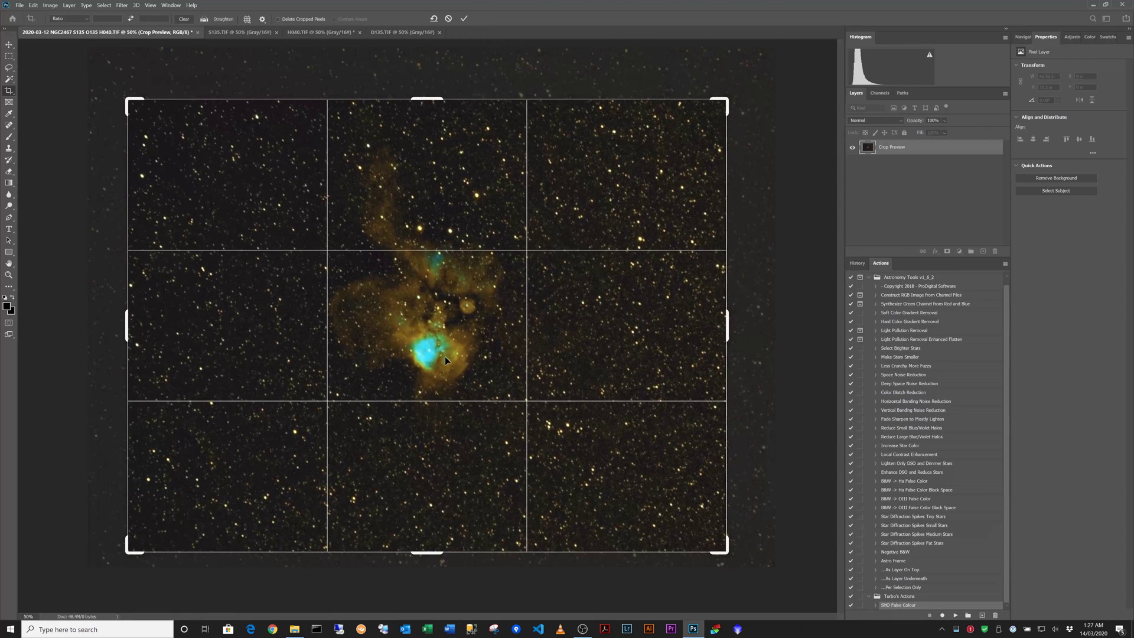
click(464, 18)
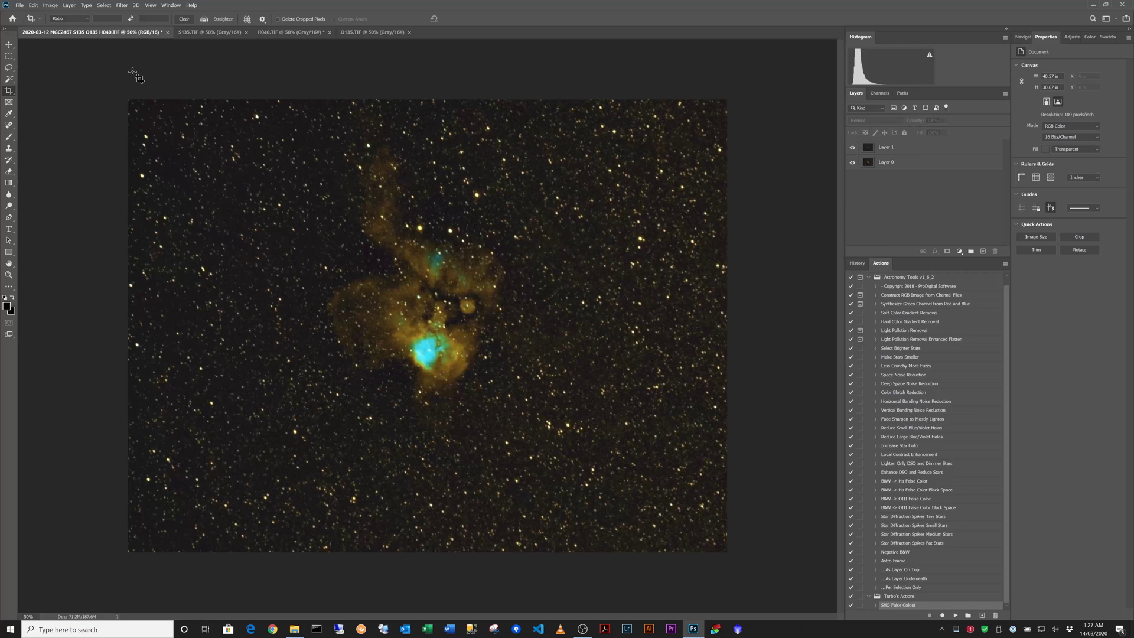
- Save the cropped image as a TIFF with its layers included, no image compression, interleaved pixel order and RLE layer compression
click(20, 6)
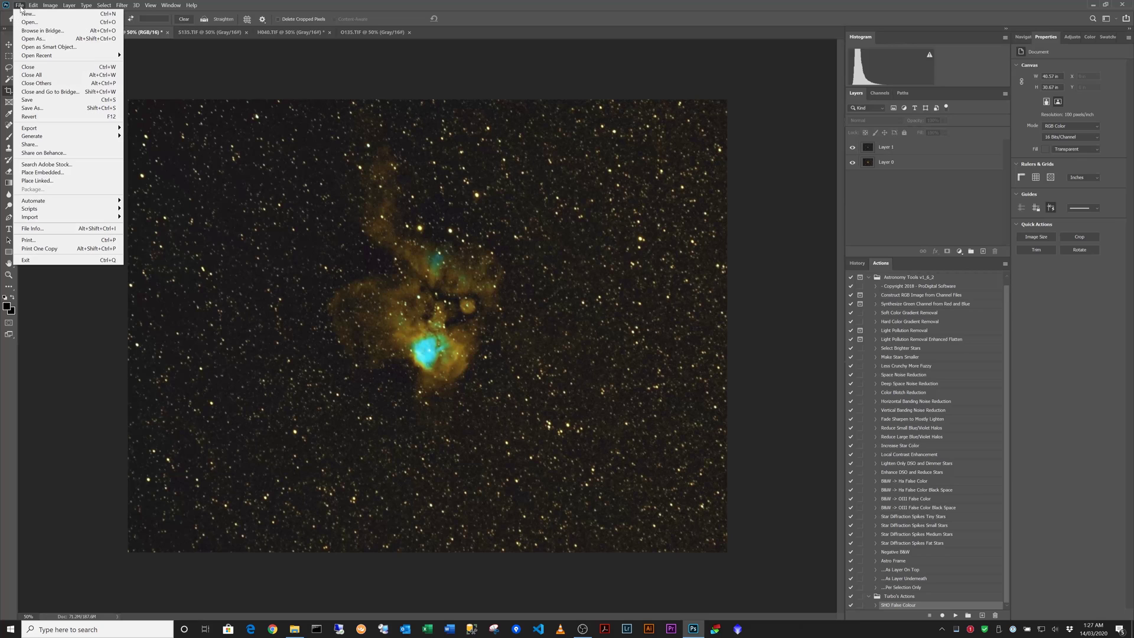
click(239, 71)
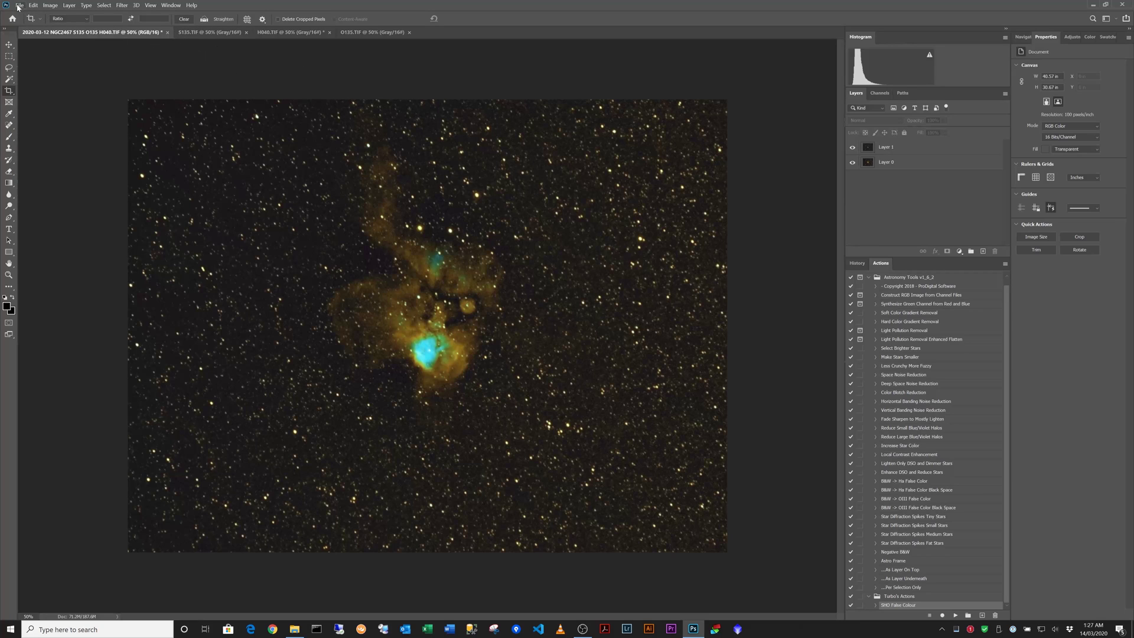
key(ctrl+s)
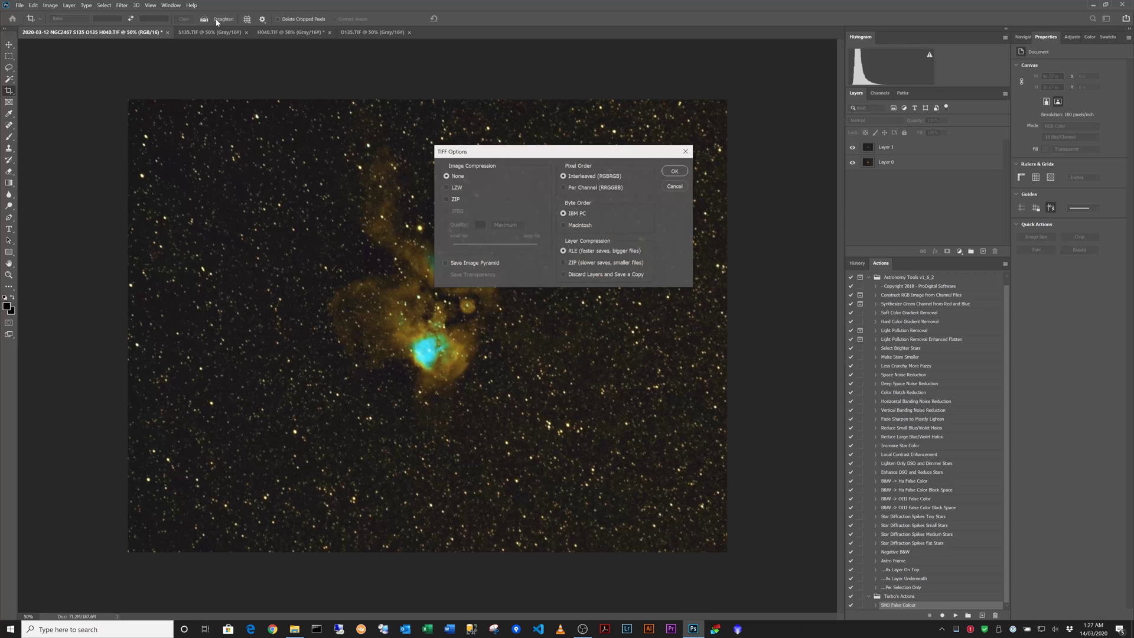
click(674, 170)
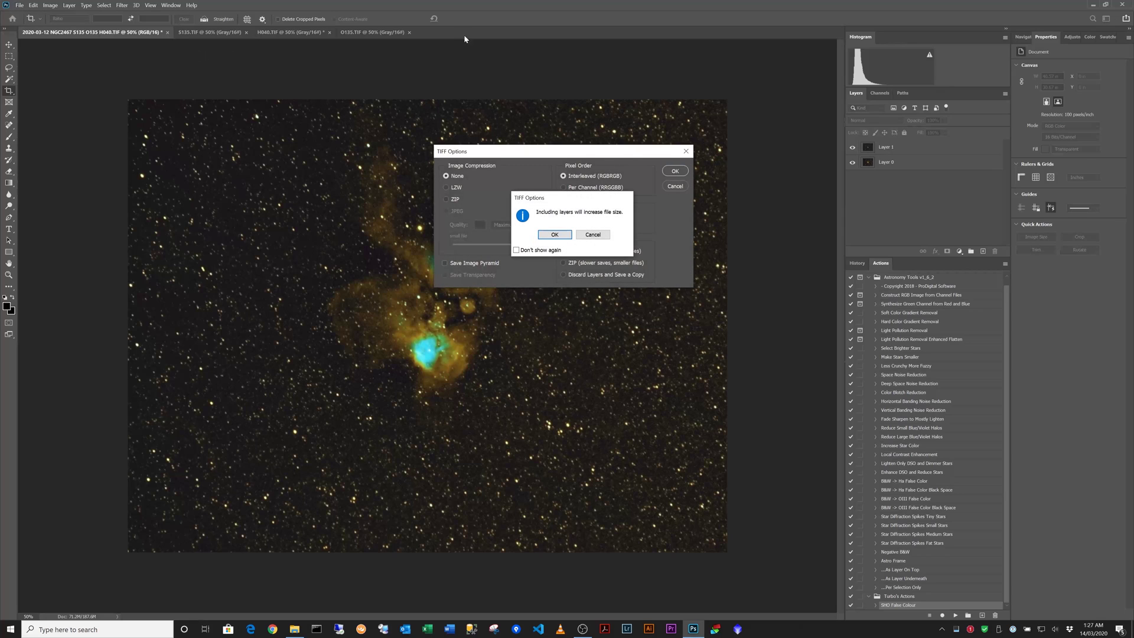
click(555, 235)
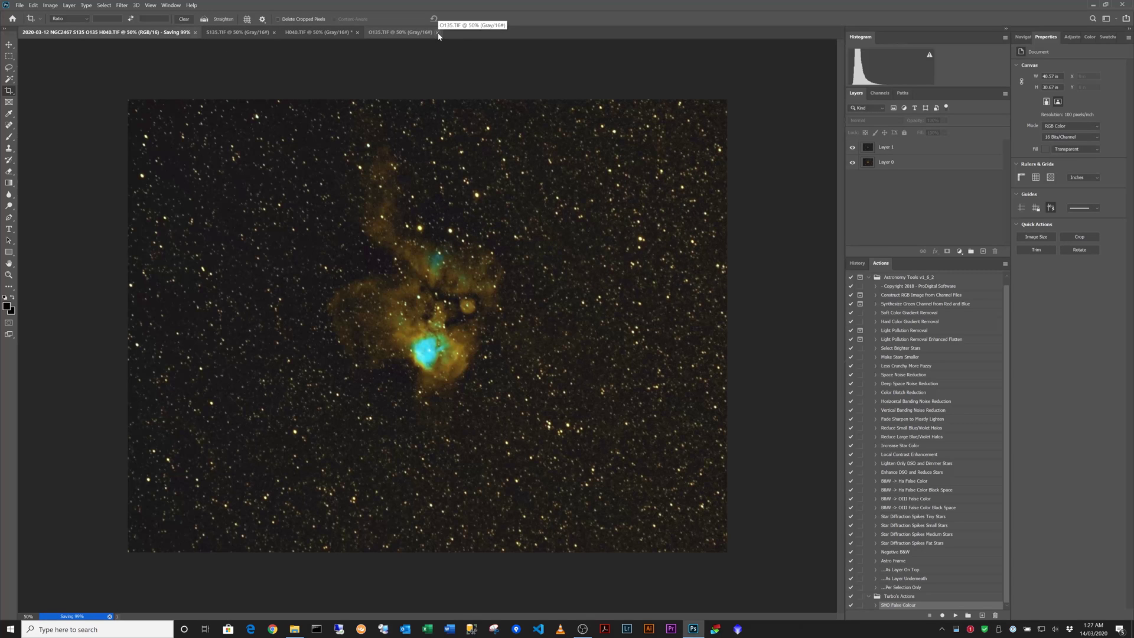
- Close O135.TIF, H040.TIF without saving its changes, S135.TIF and the combined NGC2467 document
click(437, 32)
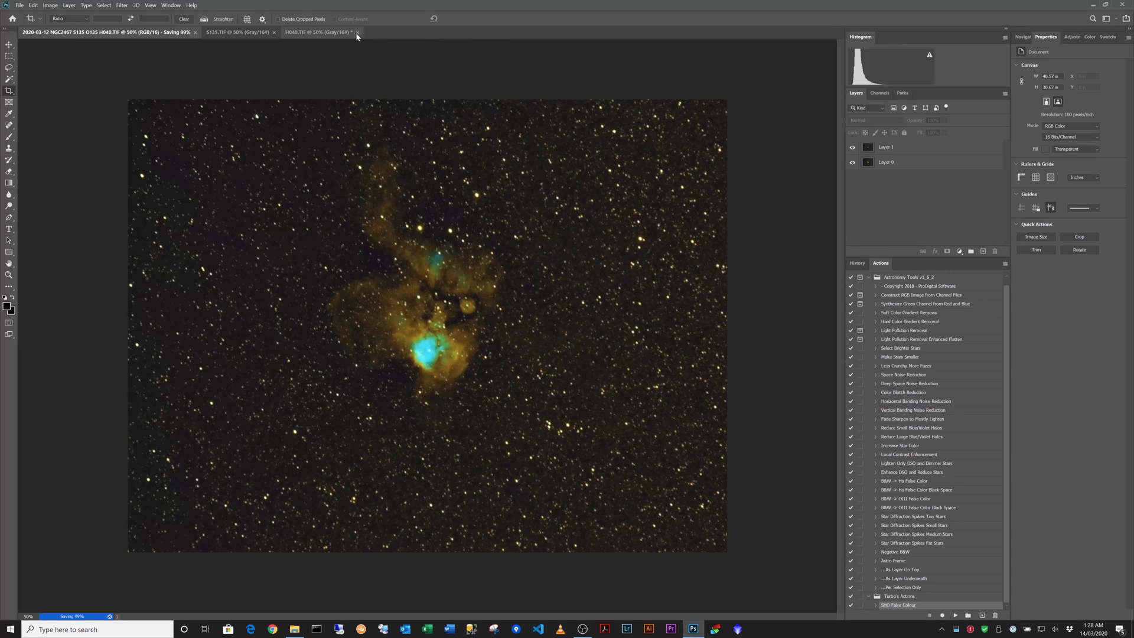
click(303, 36)
key(ctrl+w)
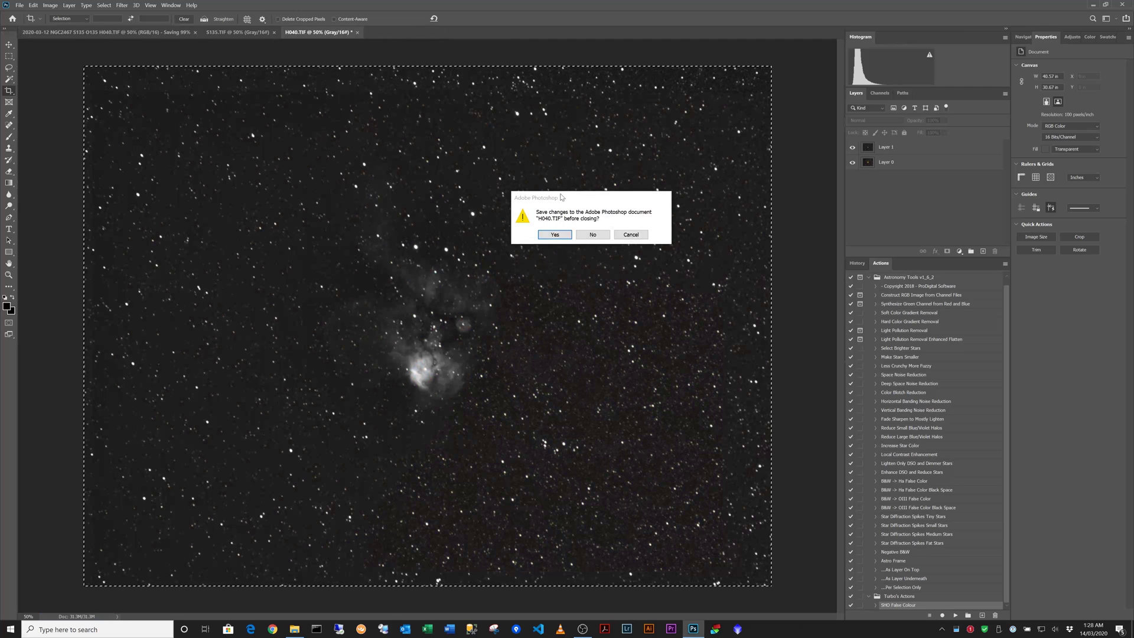
click(593, 235)
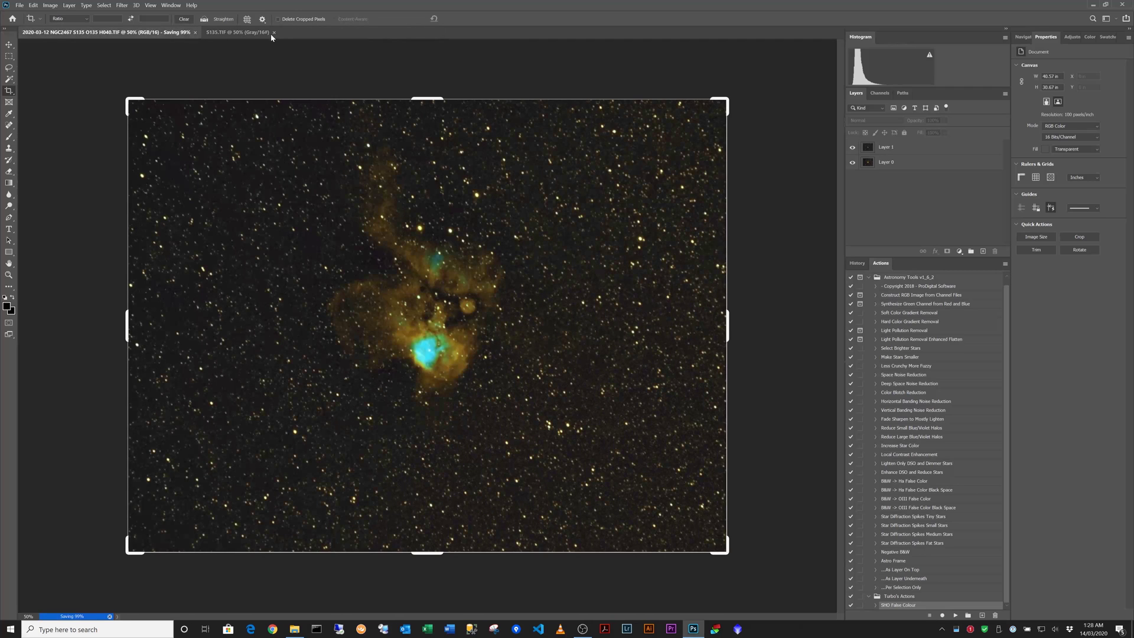
click(242, 33)
click(164, 33)
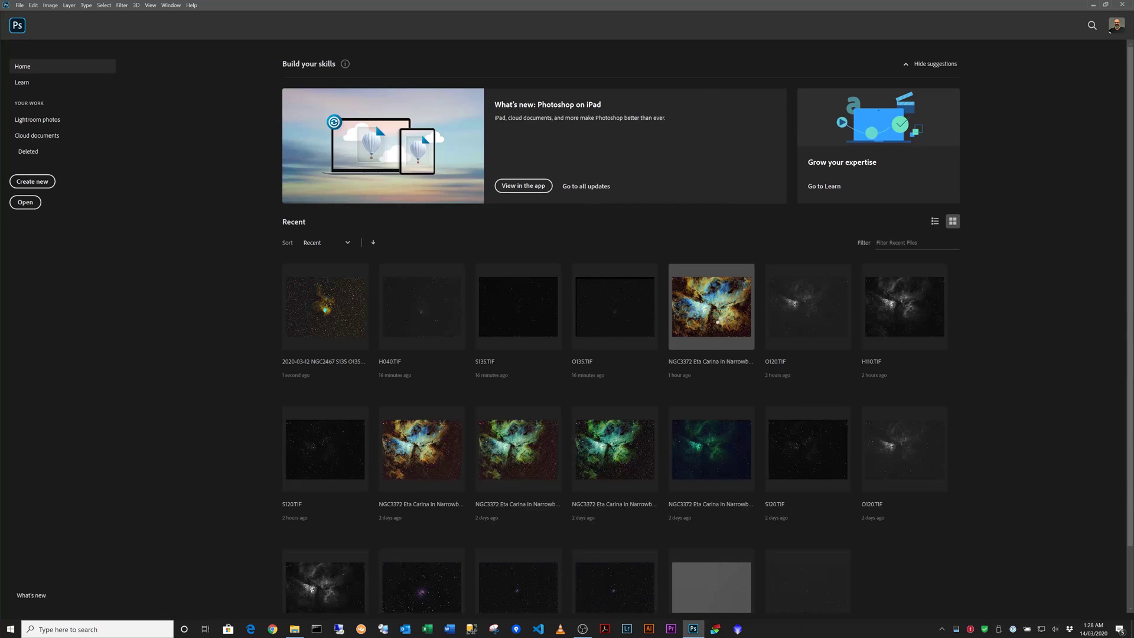
- Open the most recent NGC3372 Eta Carina in Narrowband image from the recent files
click(725, 322)
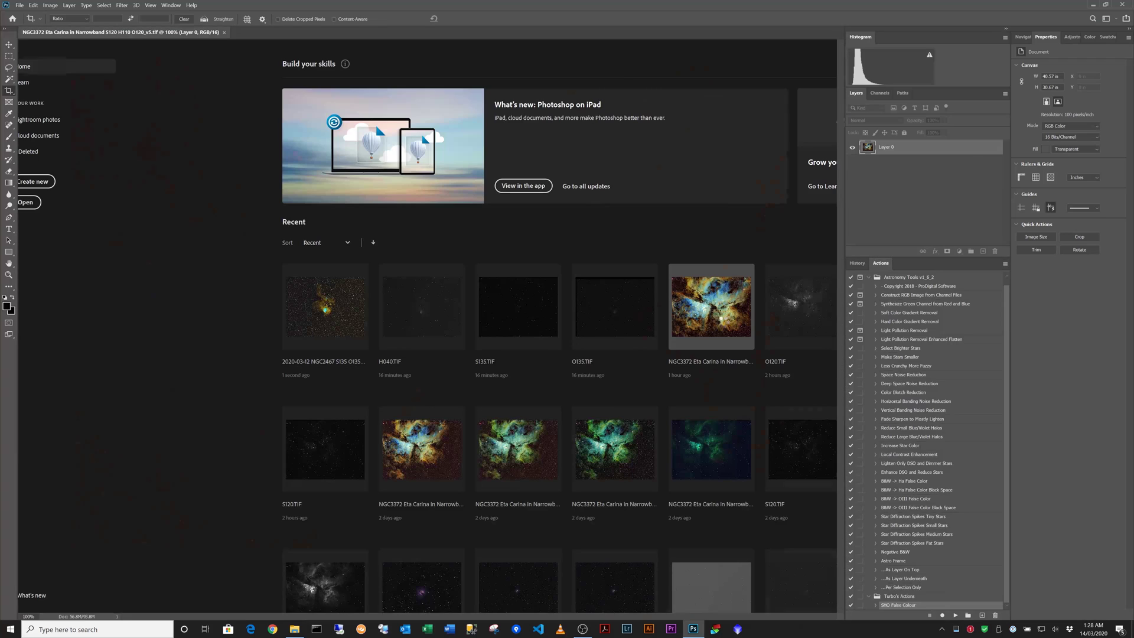